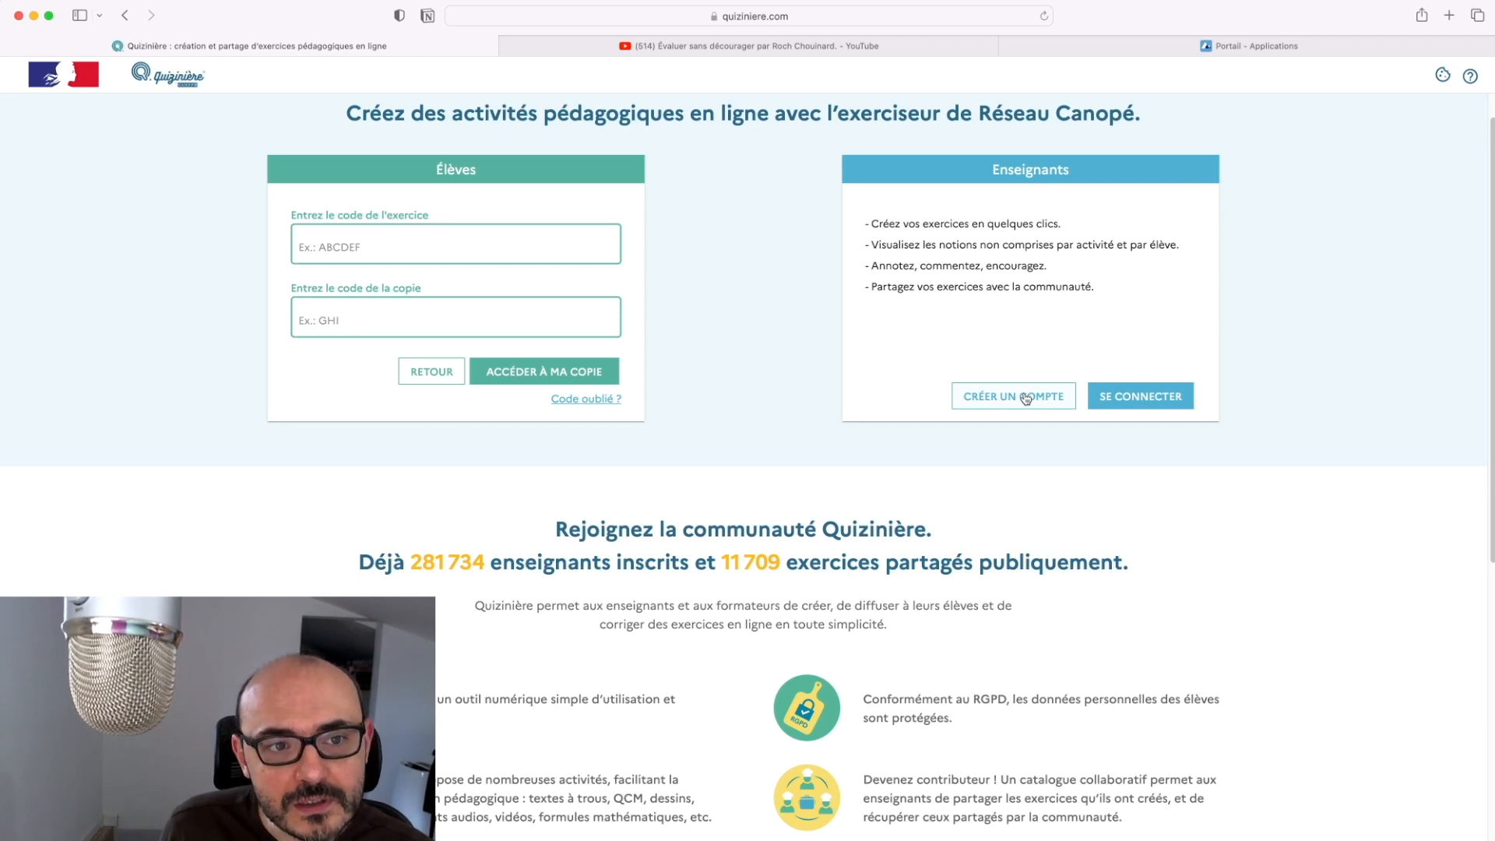
Sign in to the teacher account via the Canopé Connexion page, then check the account menu
left_click(1101, 397)
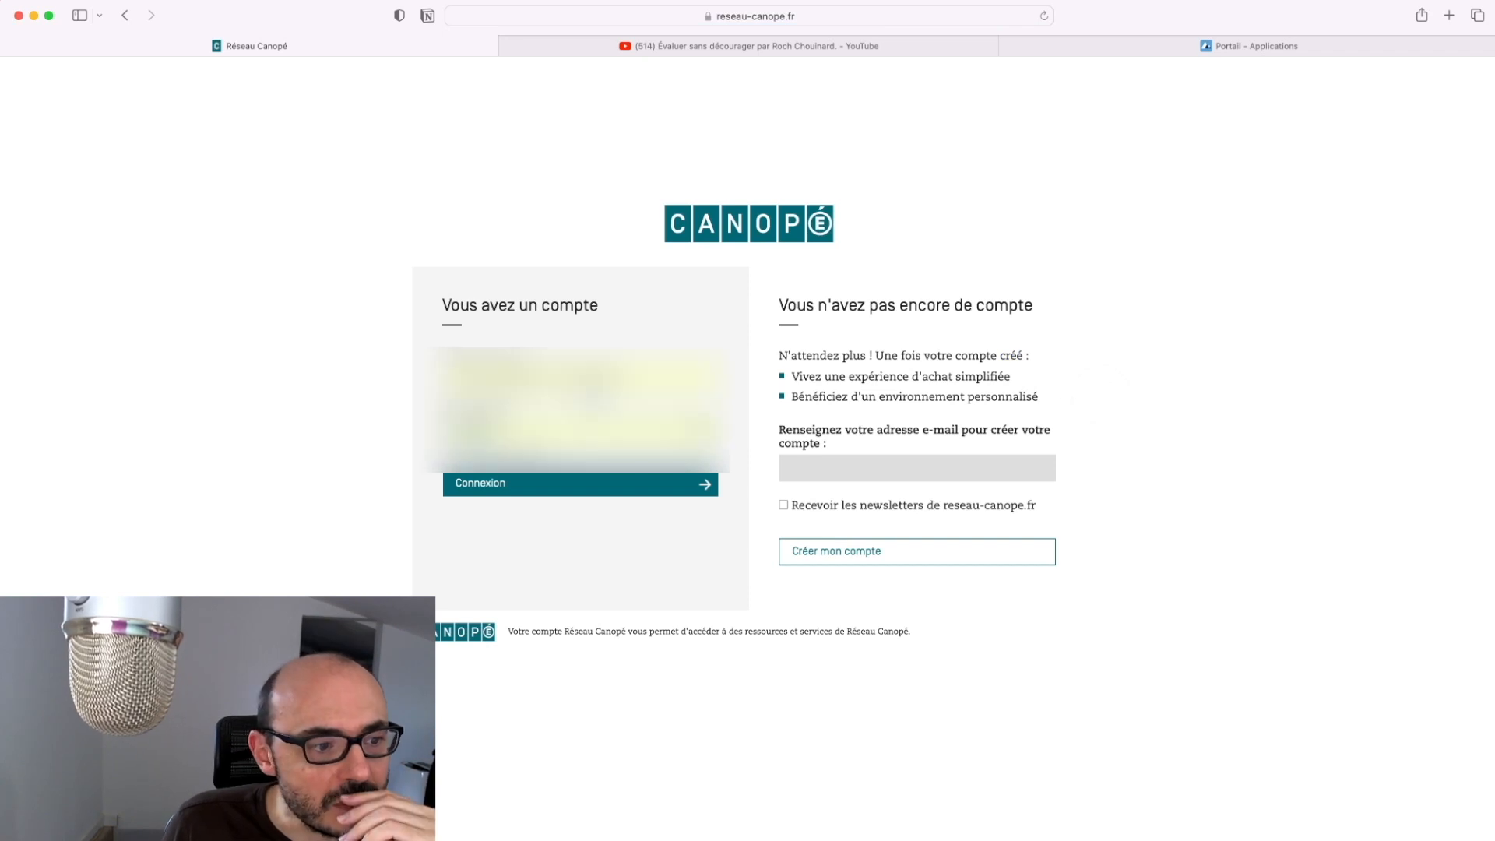
left_click(593, 496)
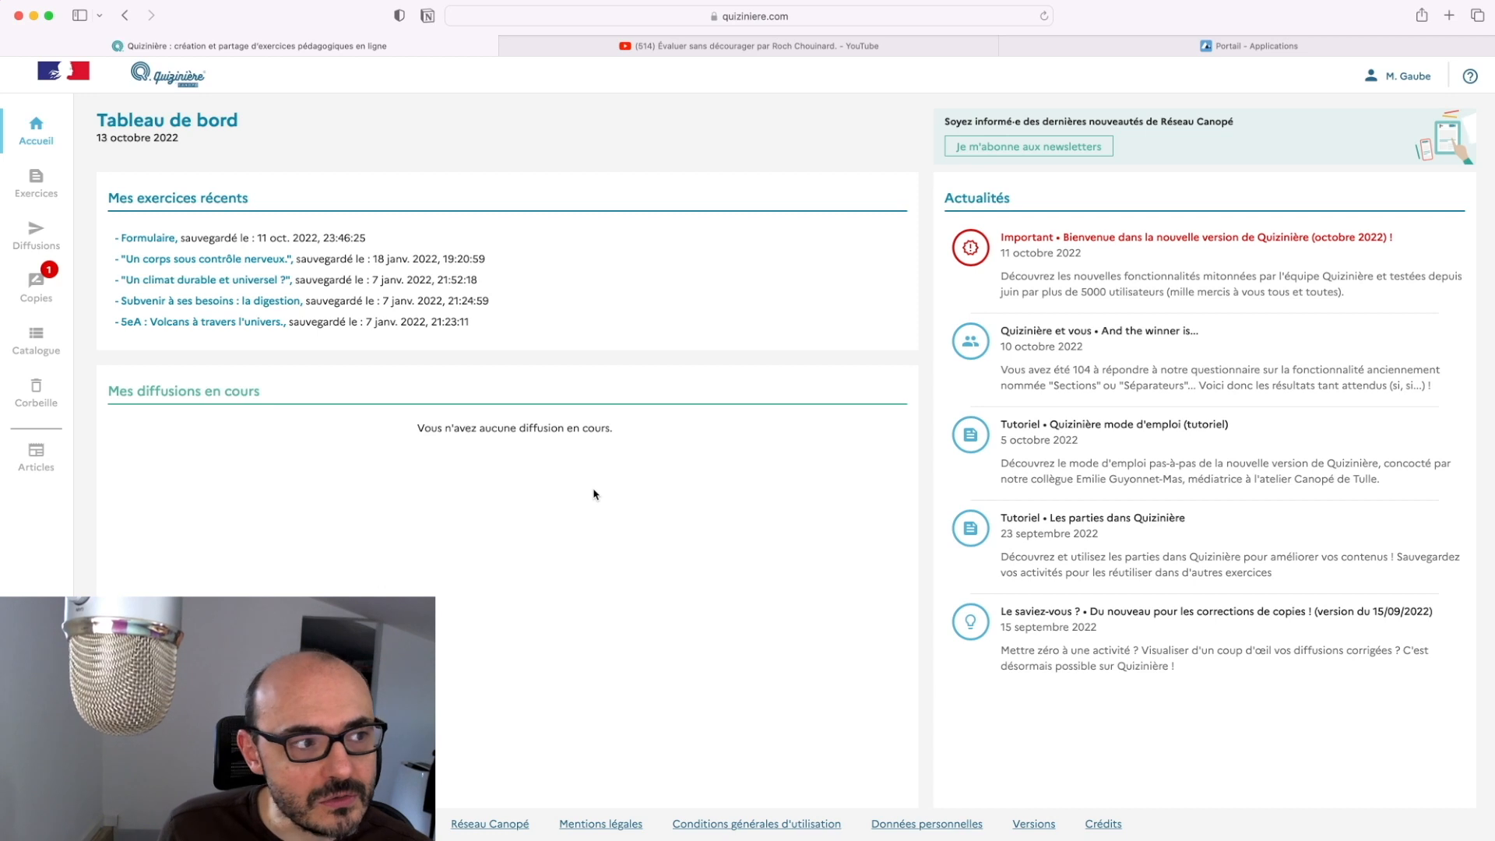
left_click(1406, 75)
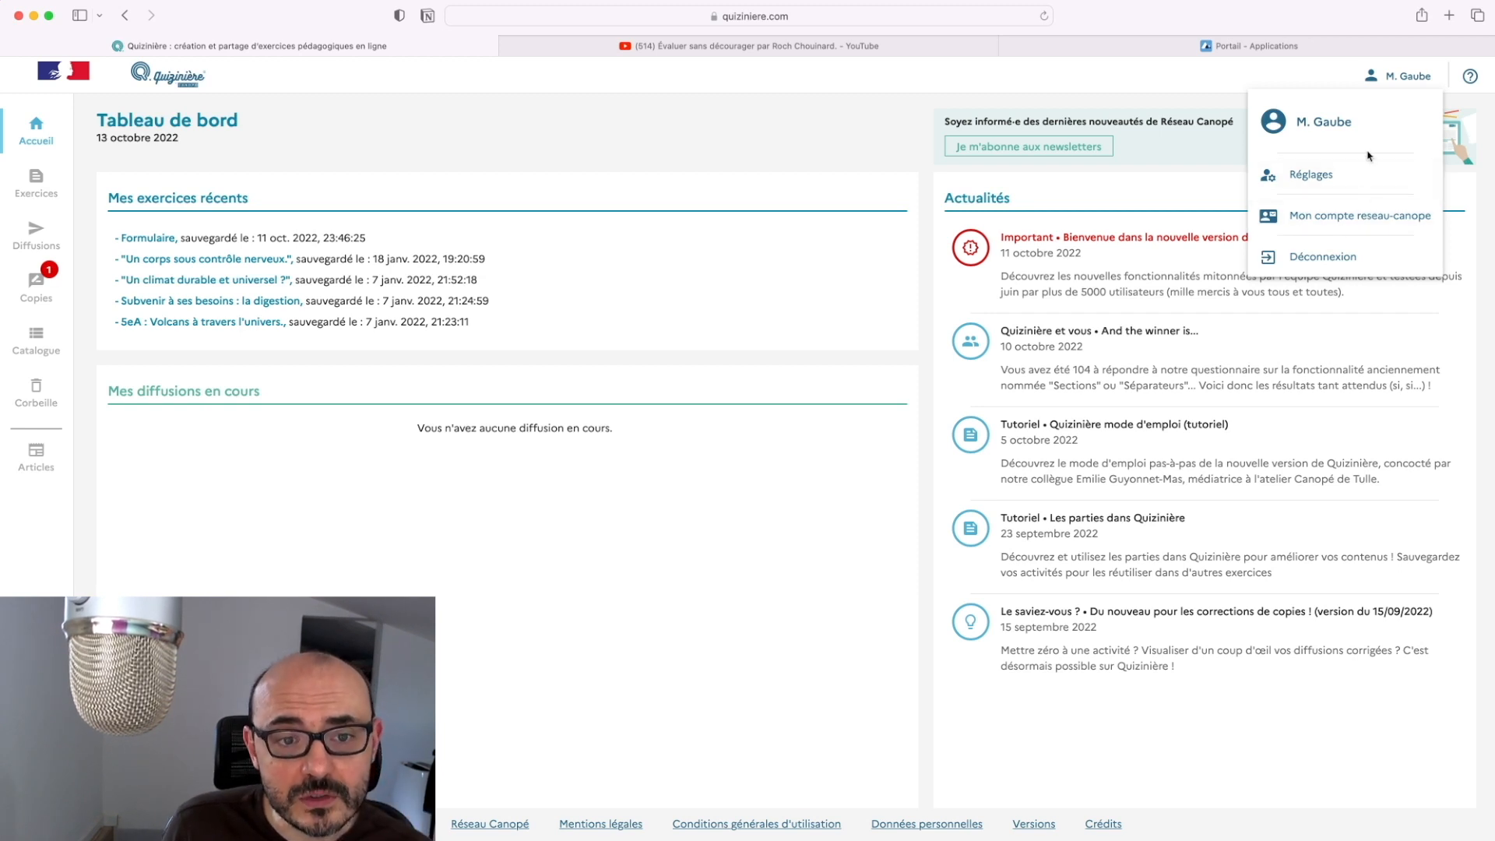
left_click(1412, 75)
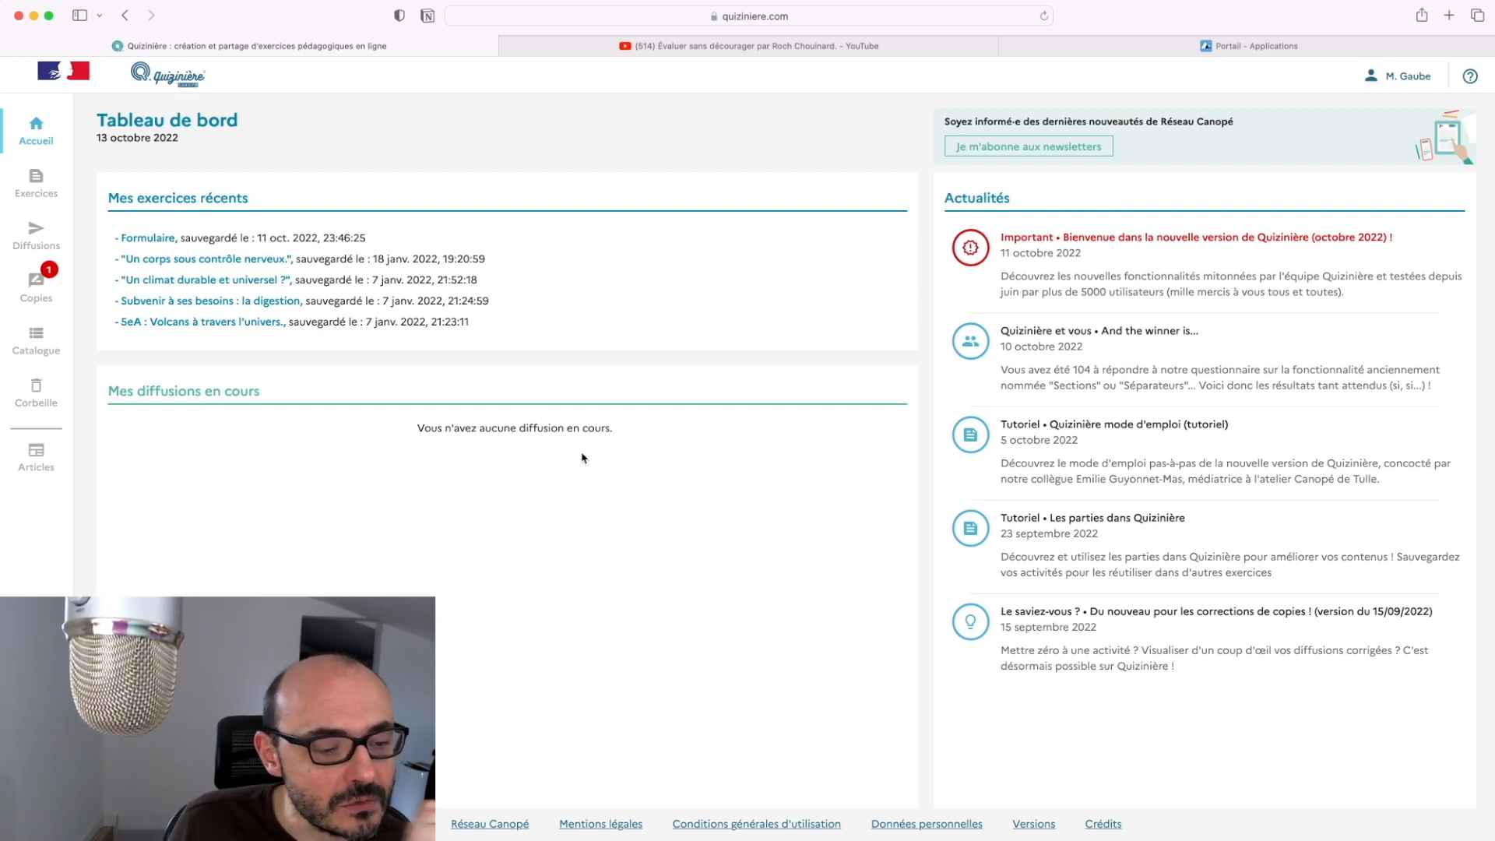
Create an exercise folder named 'Tuto Quiziniere', open it, and start a new exercise
left_click(35, 185)
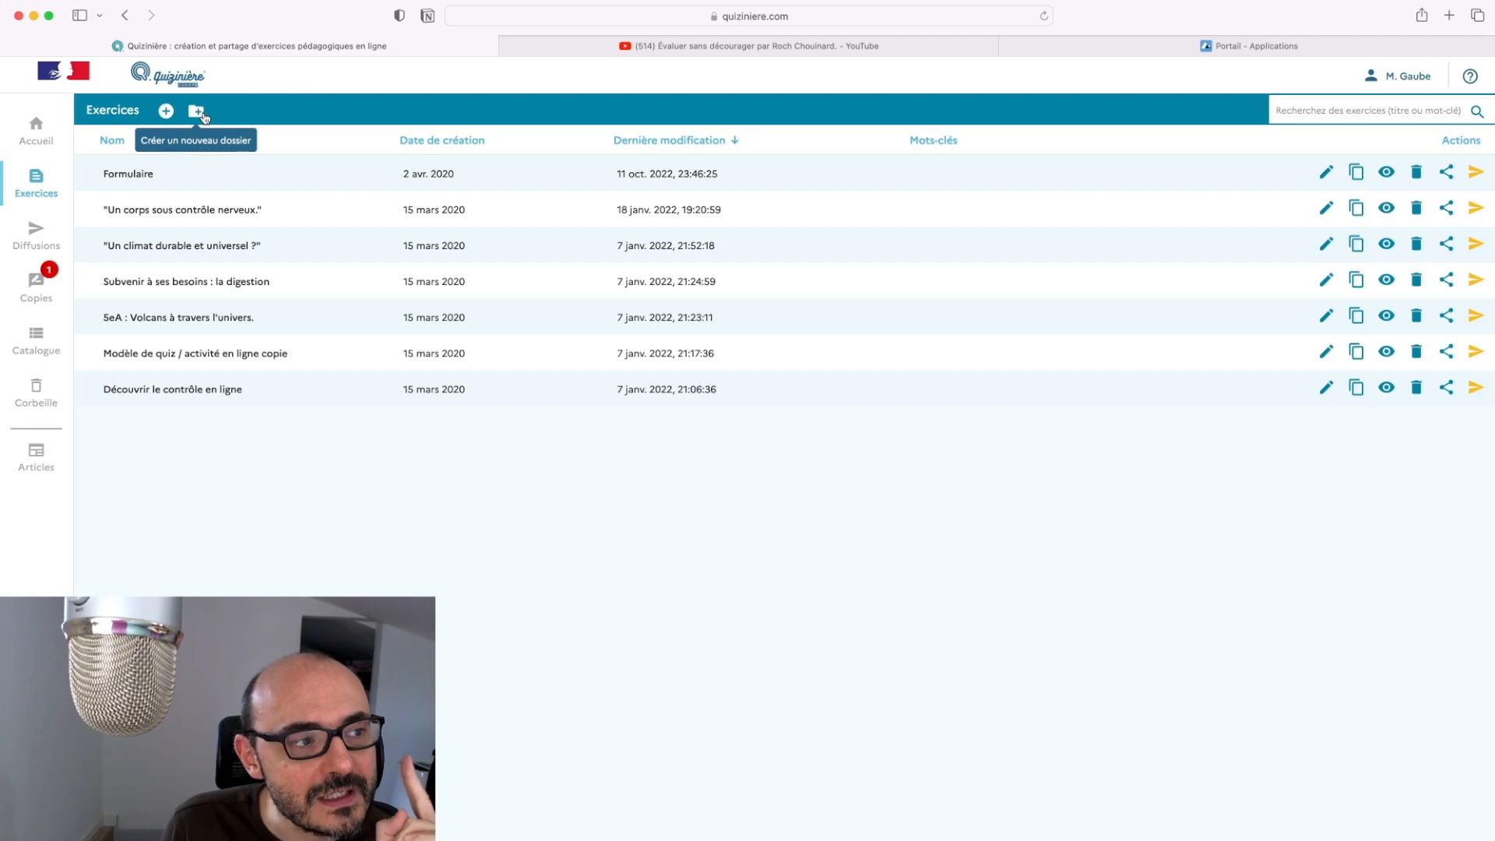
left_click(196, 112)
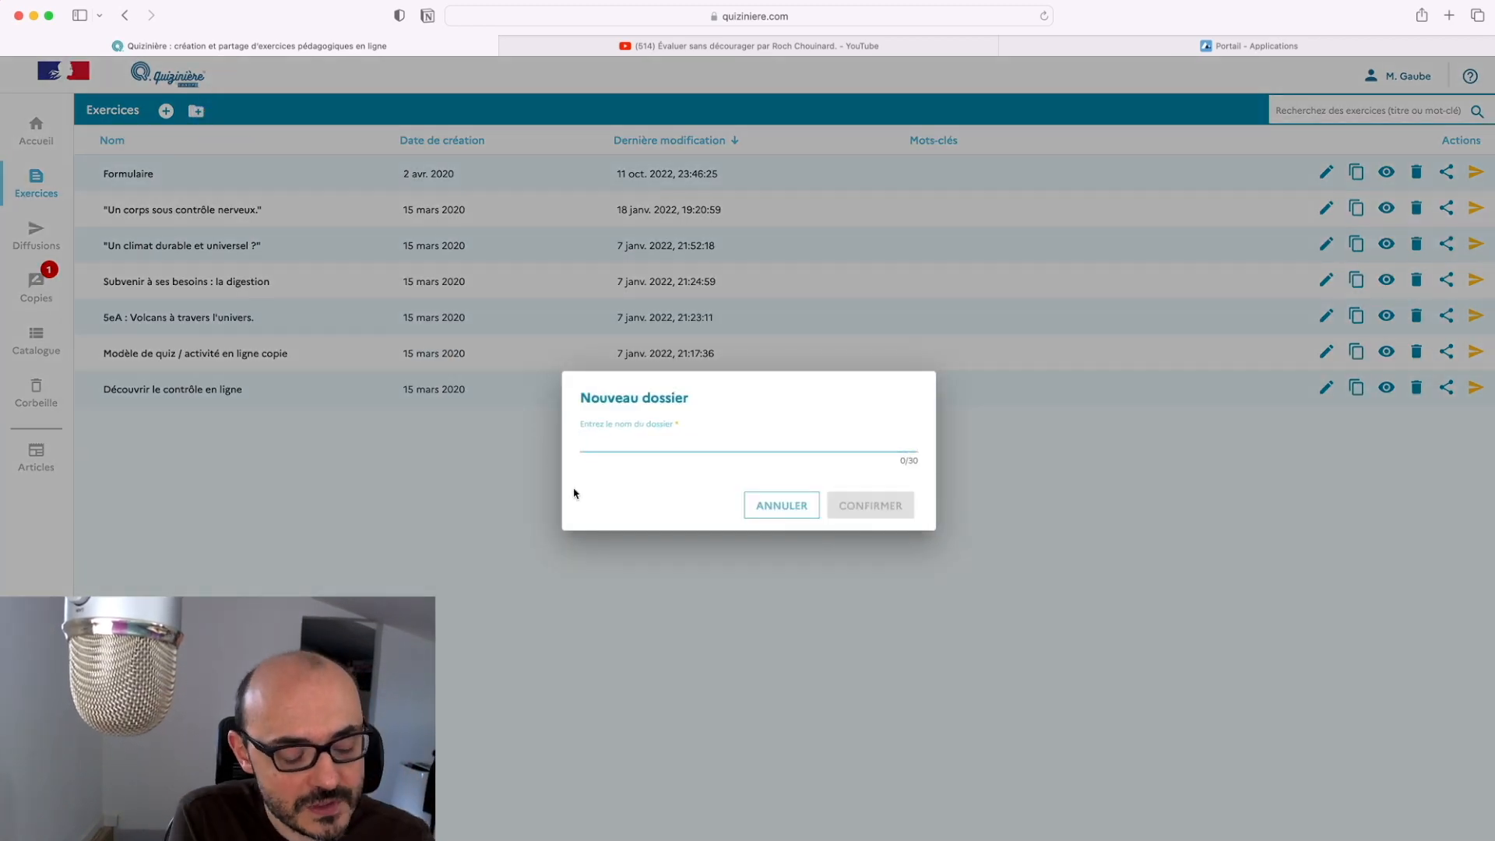
type("Tu")
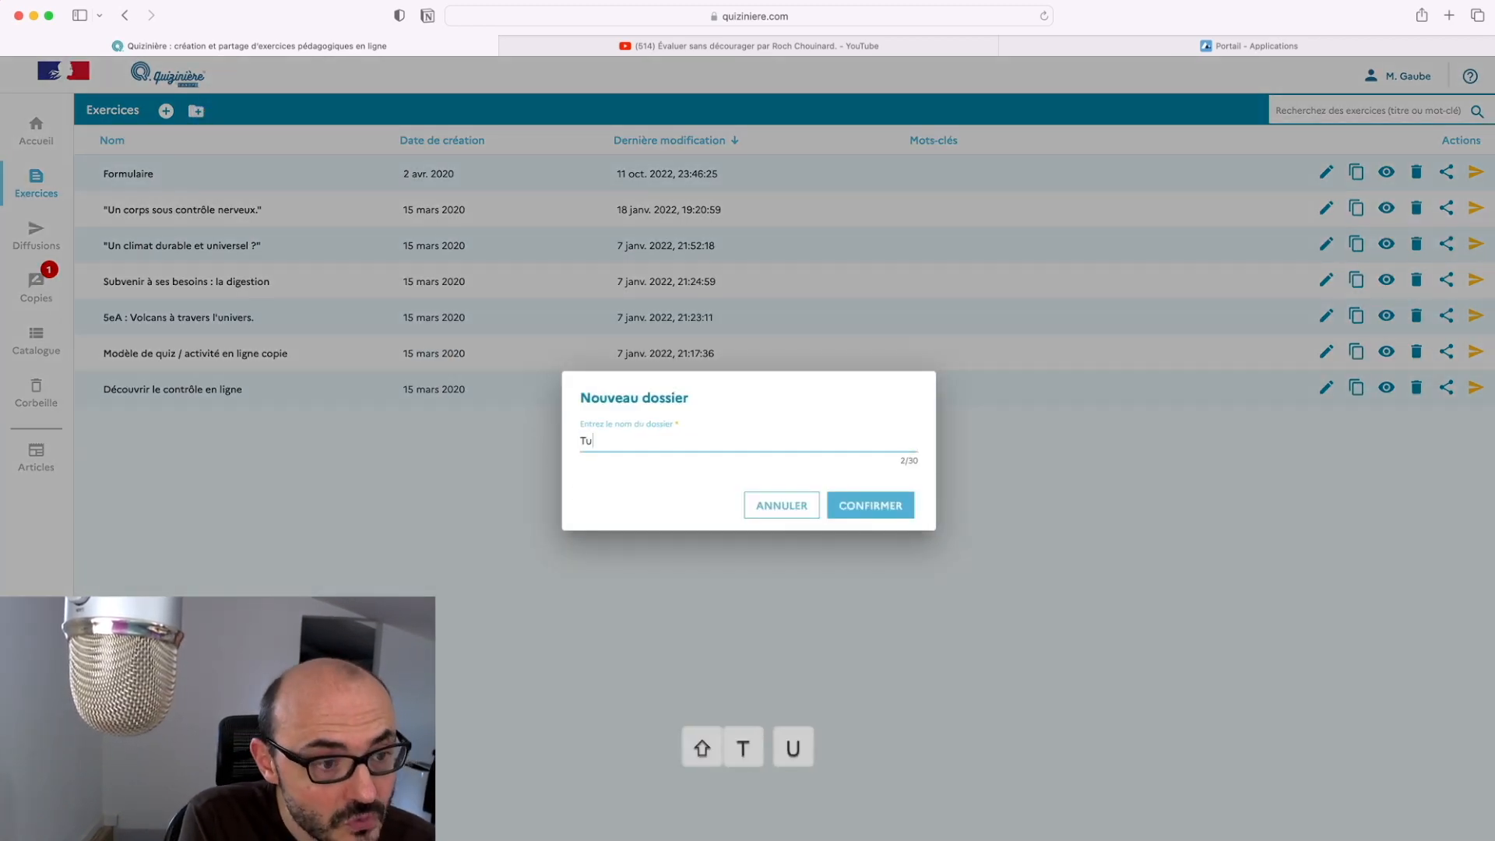
type("to Quiziniere")
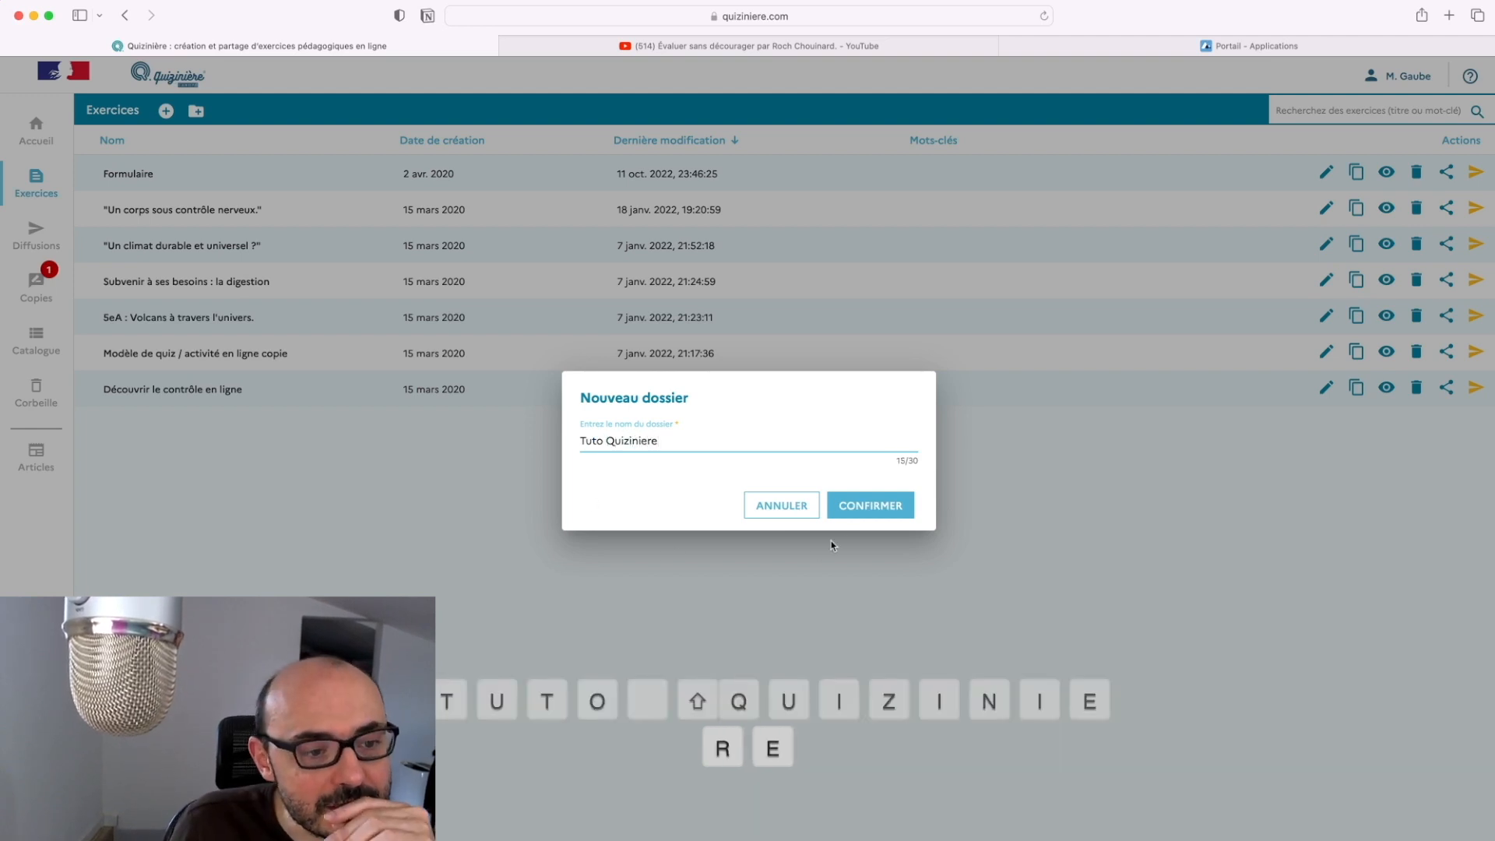
left_click(866, 510)
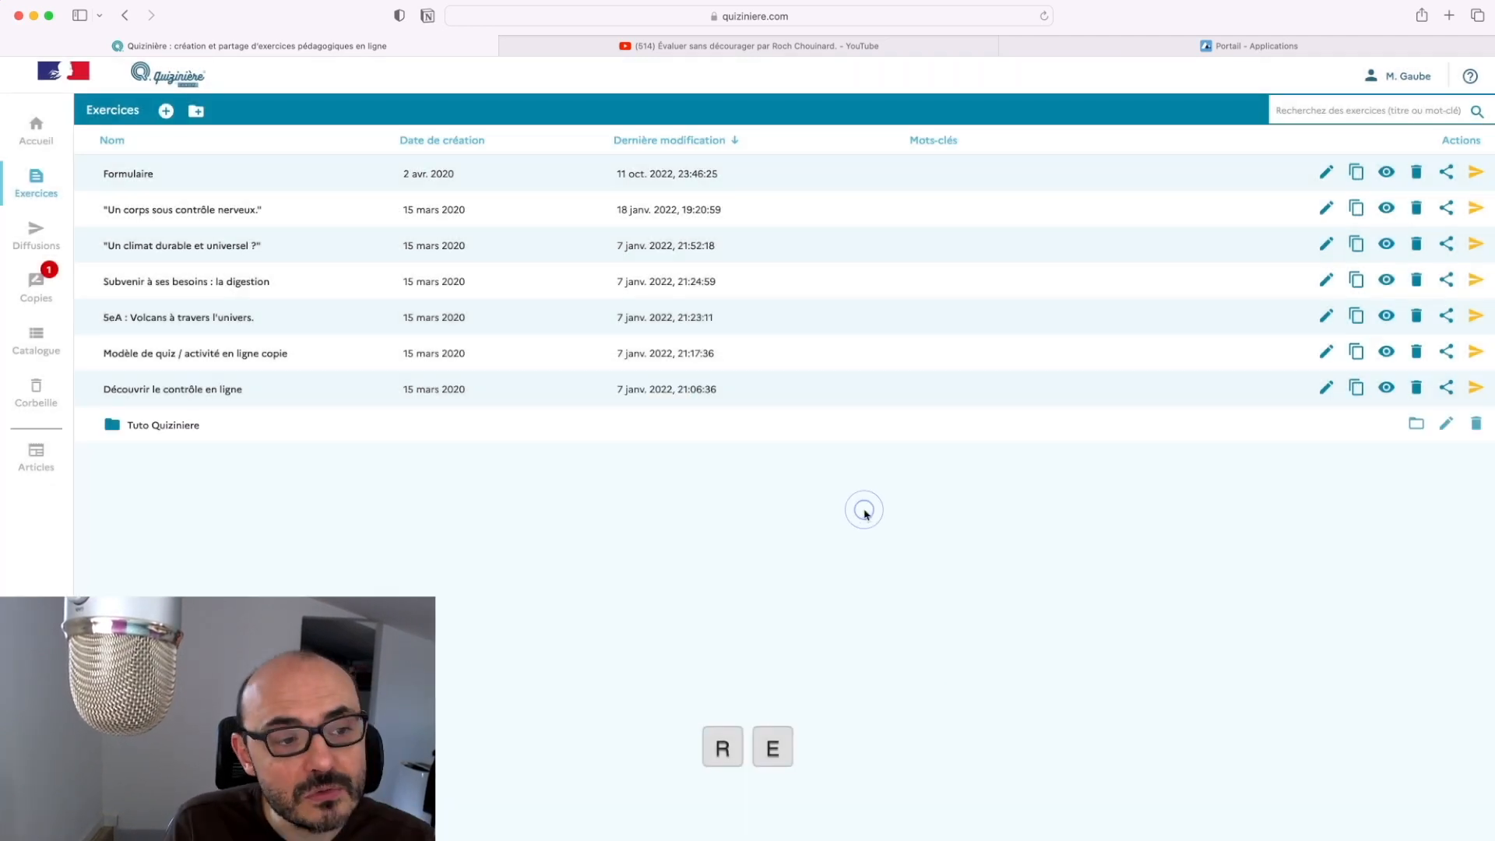
left_click(181, 427)
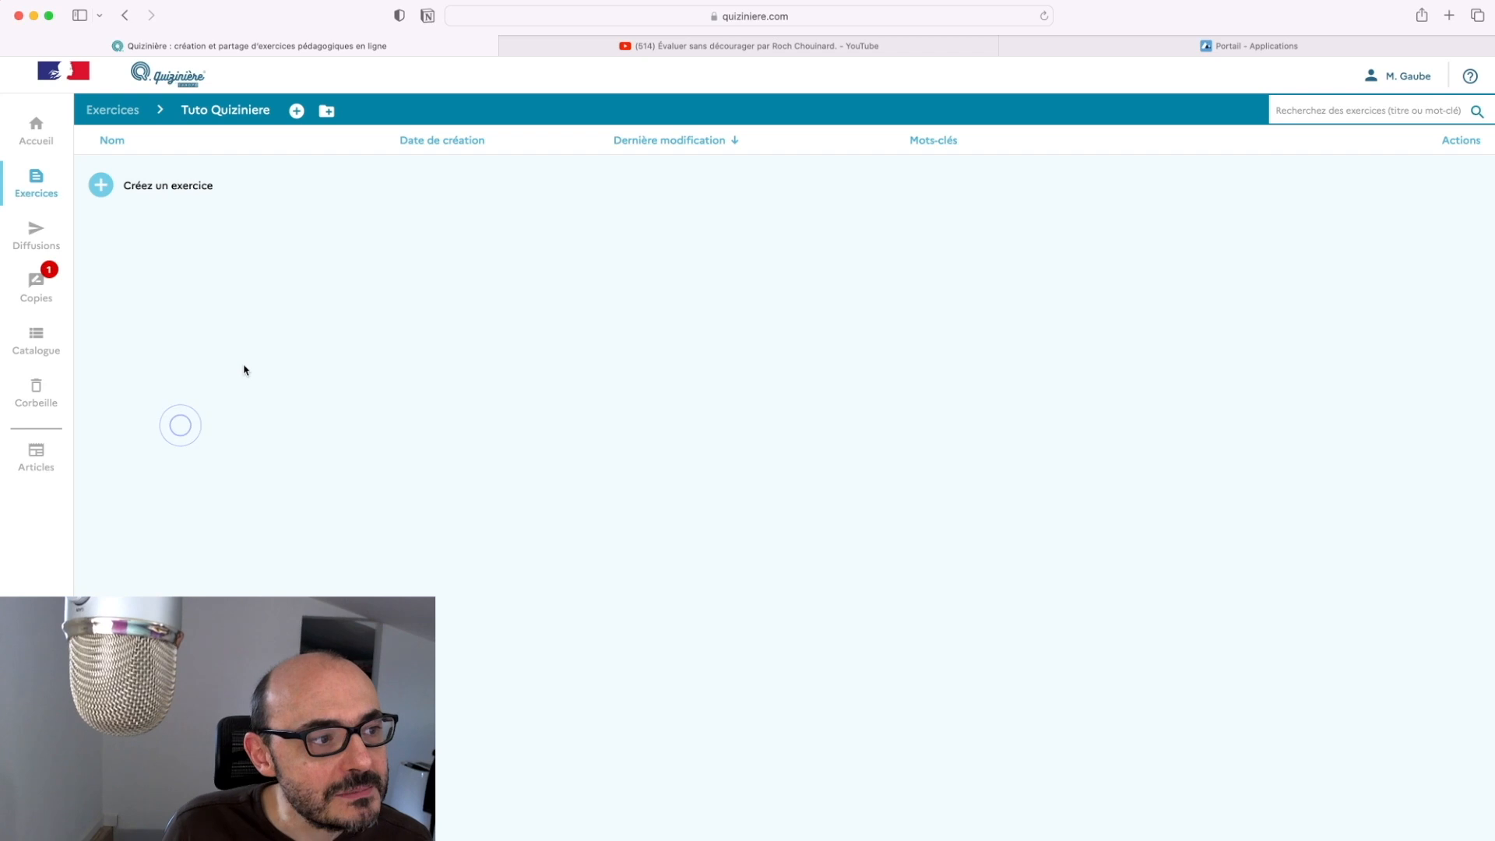
left_click(200, 193)
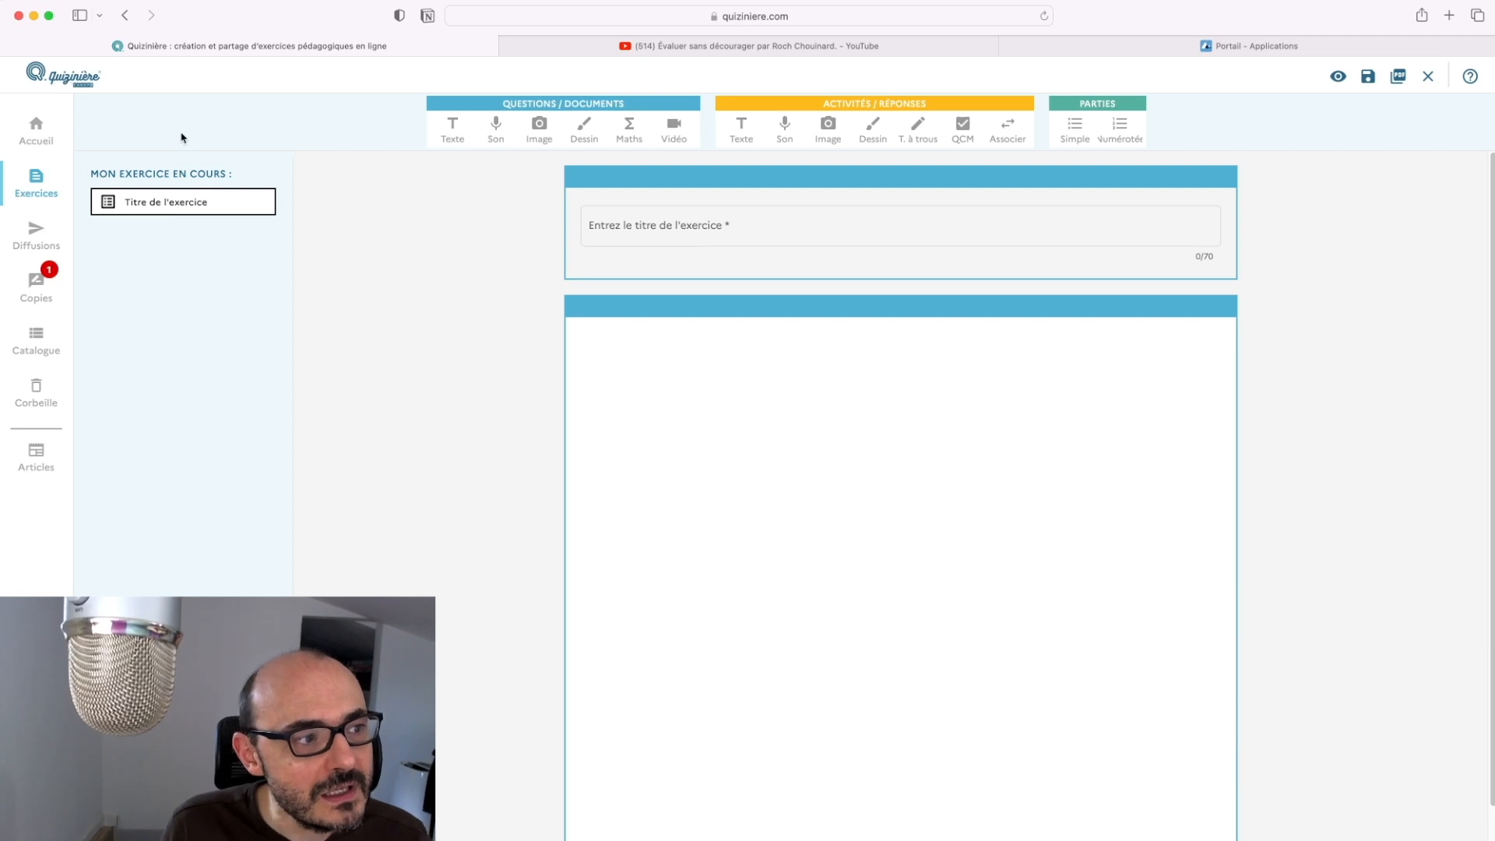
Drag within the new, untitled exercise editor
mouse_move(146, 164)
left_mouse_down()
mouse_move(230, 160)
mouse_move(163, 172)
left_mouse_up()
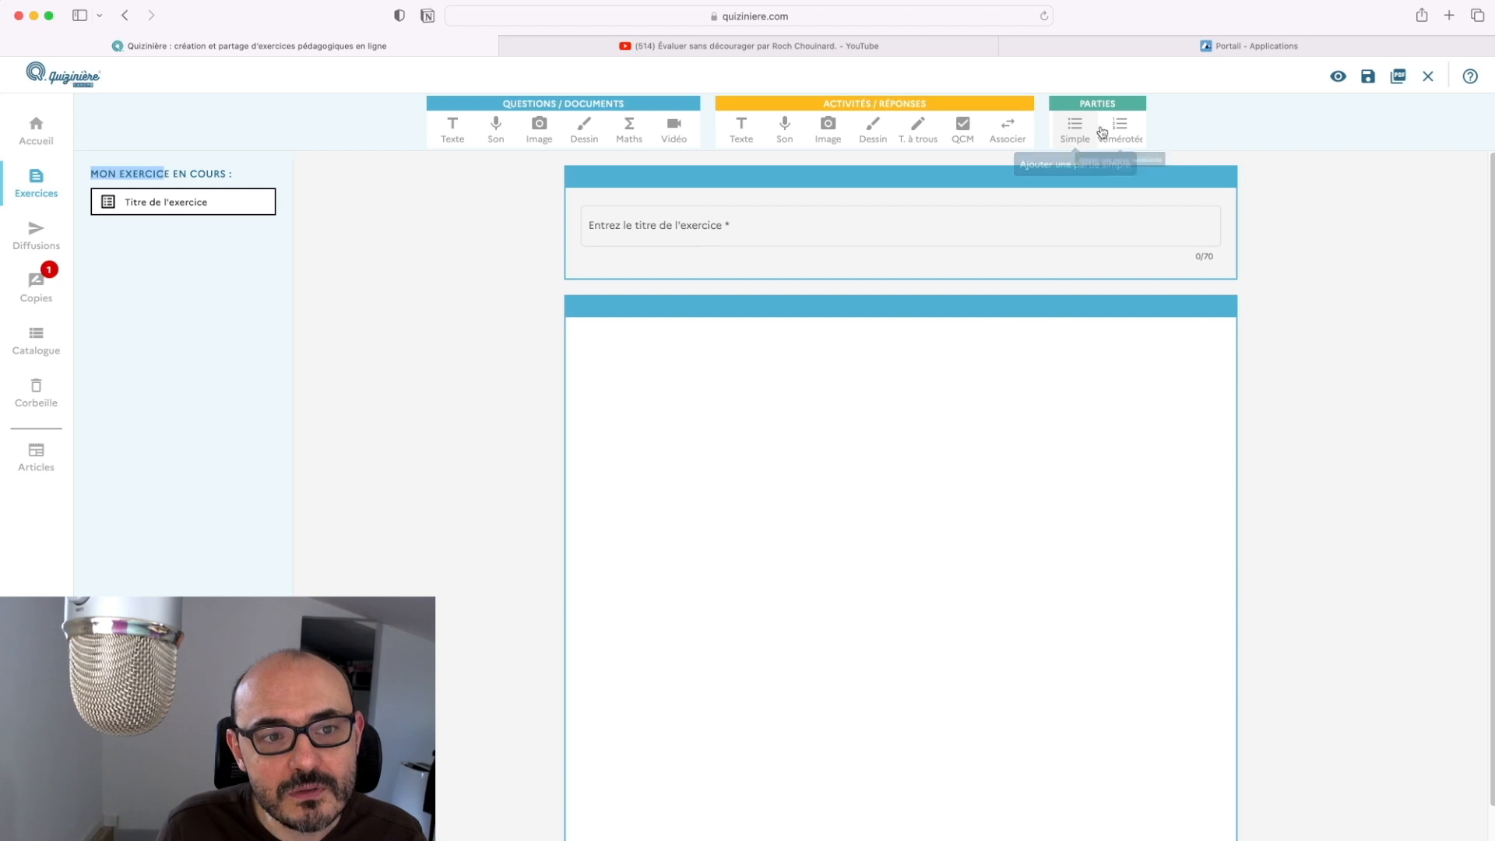
Title the exercise 'Tuto Quizinière' and add a numbered part named 'Les Ressources'
left_click(1141, 134)
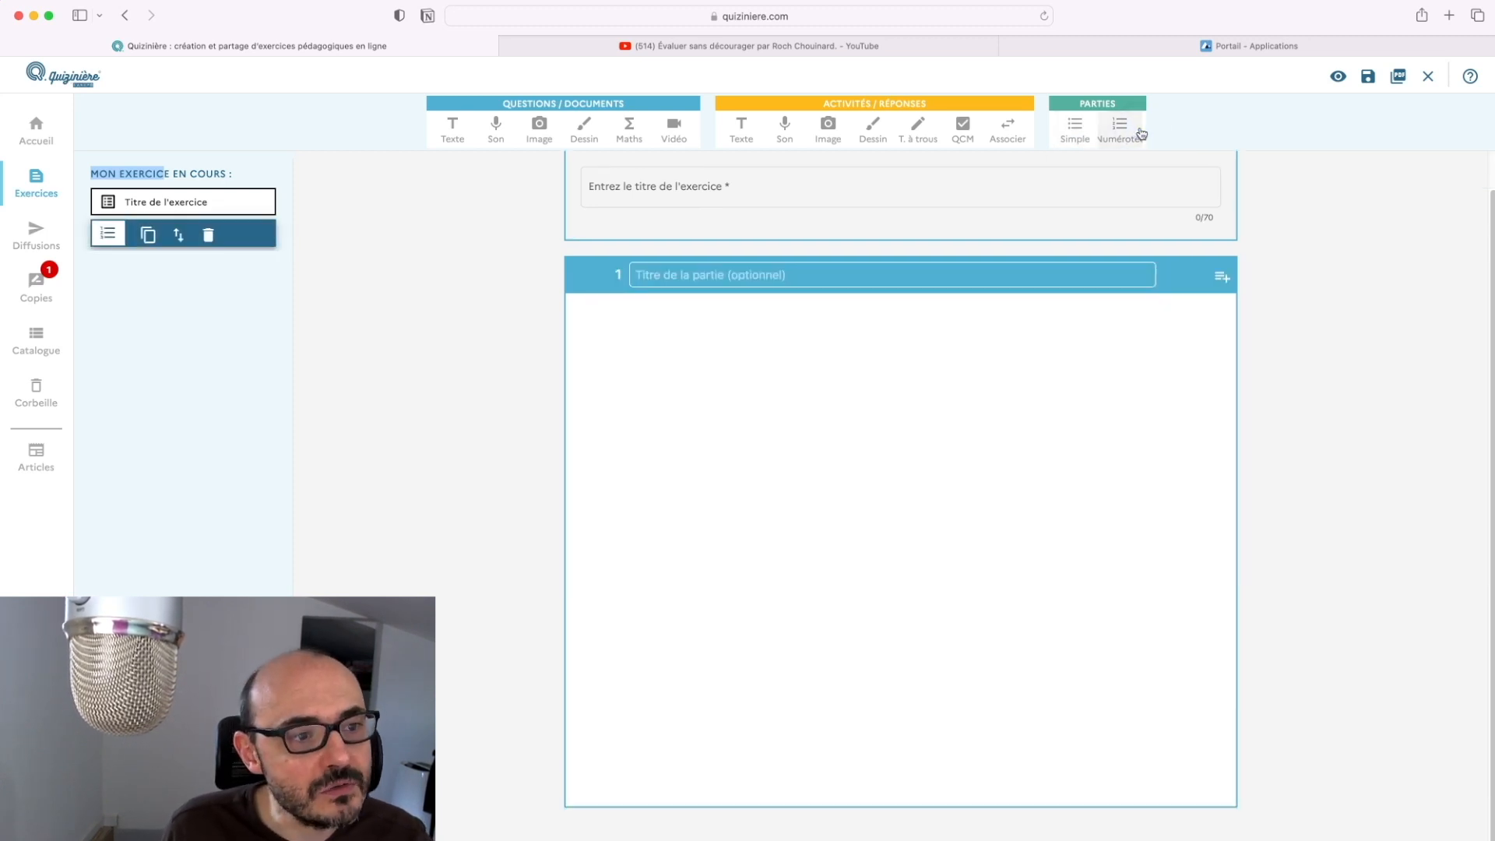
left_click(1041, 189)
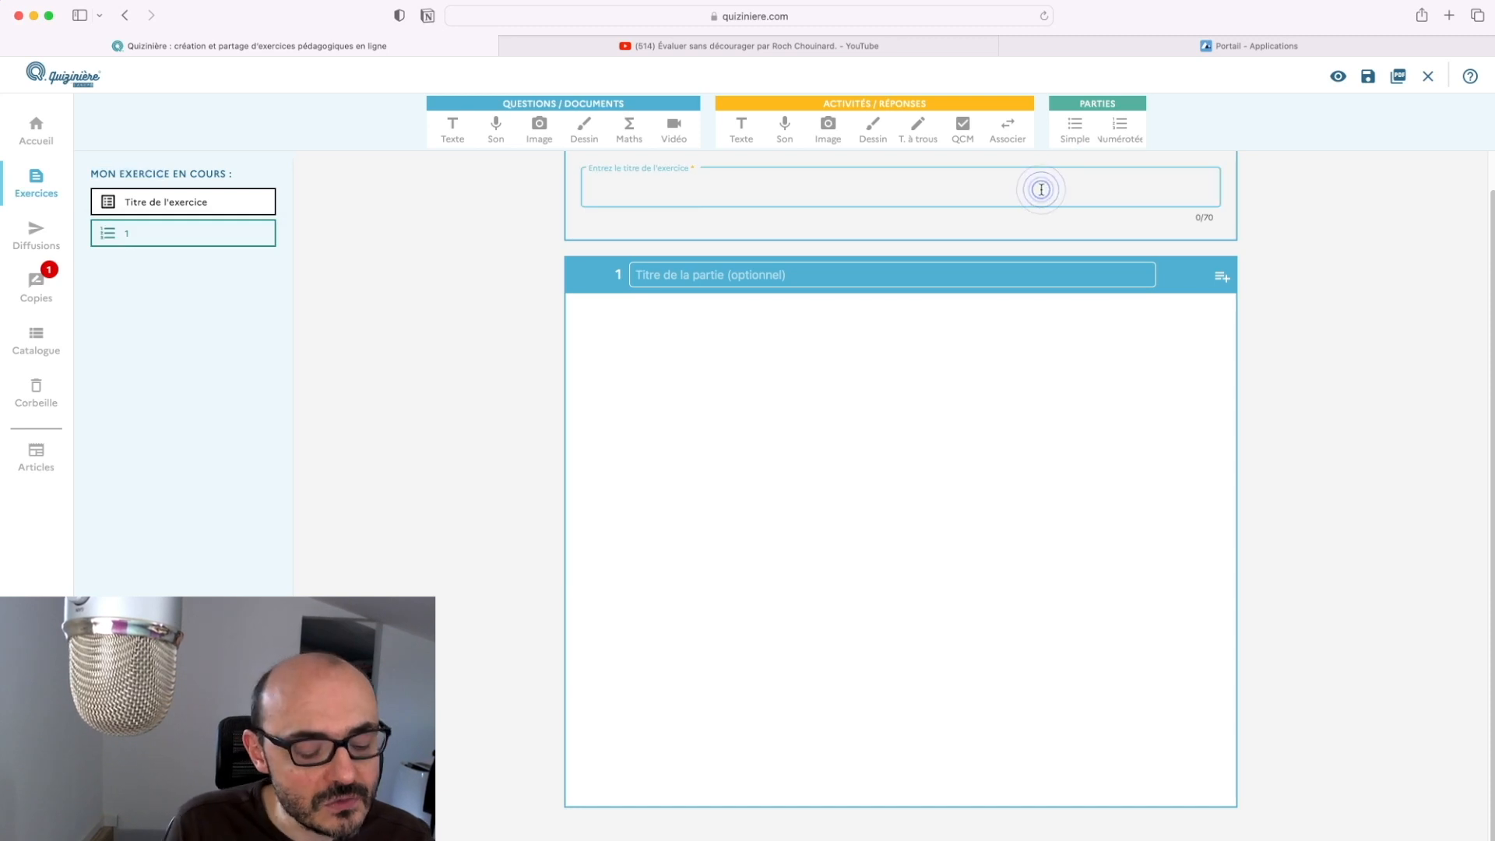
type("Tuto Quizni")
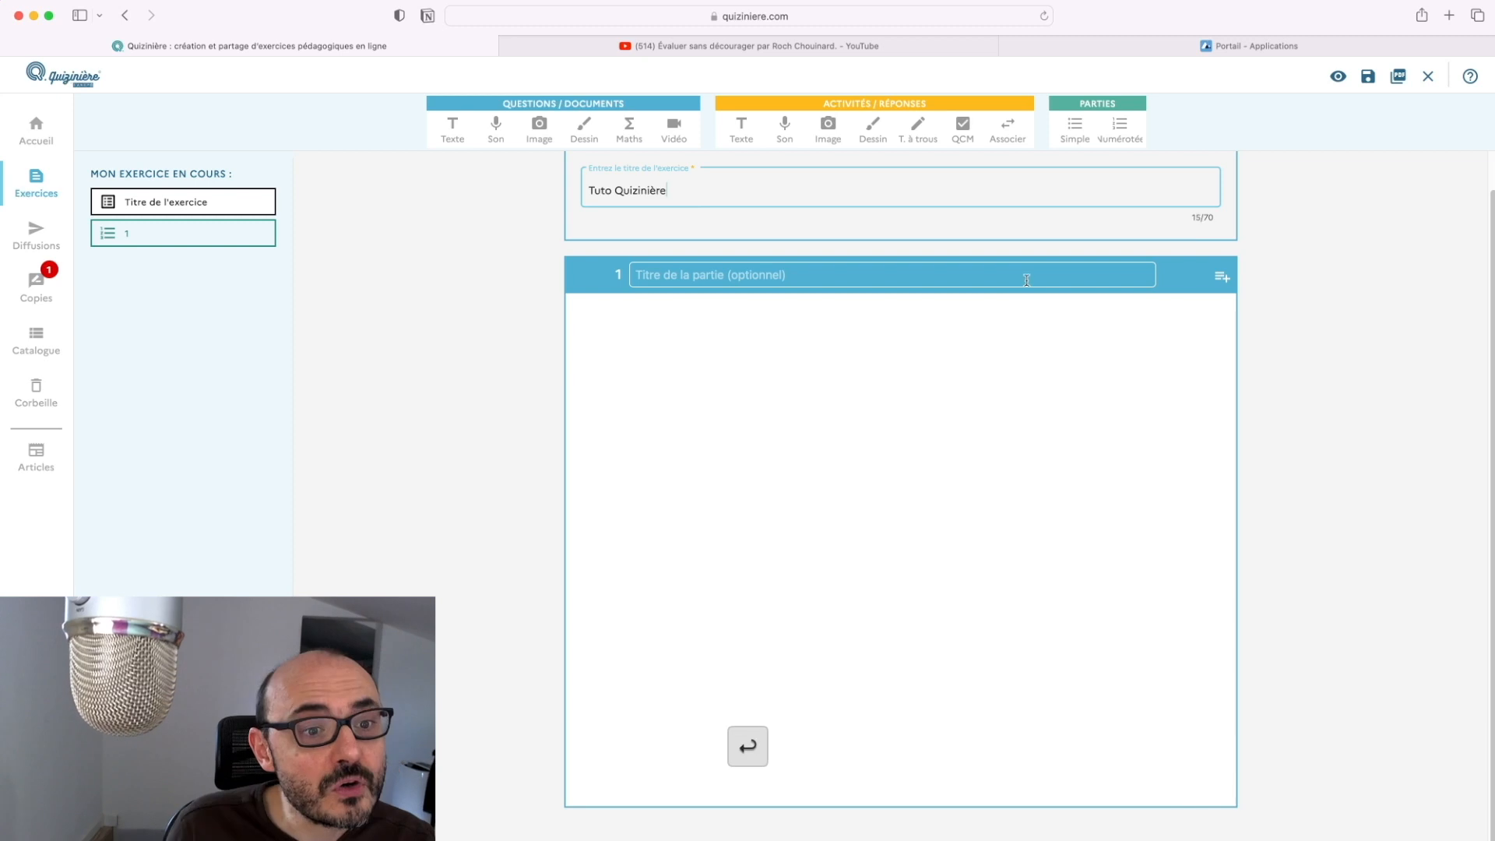
left_click(1027, 276)
type("Les Ressources")
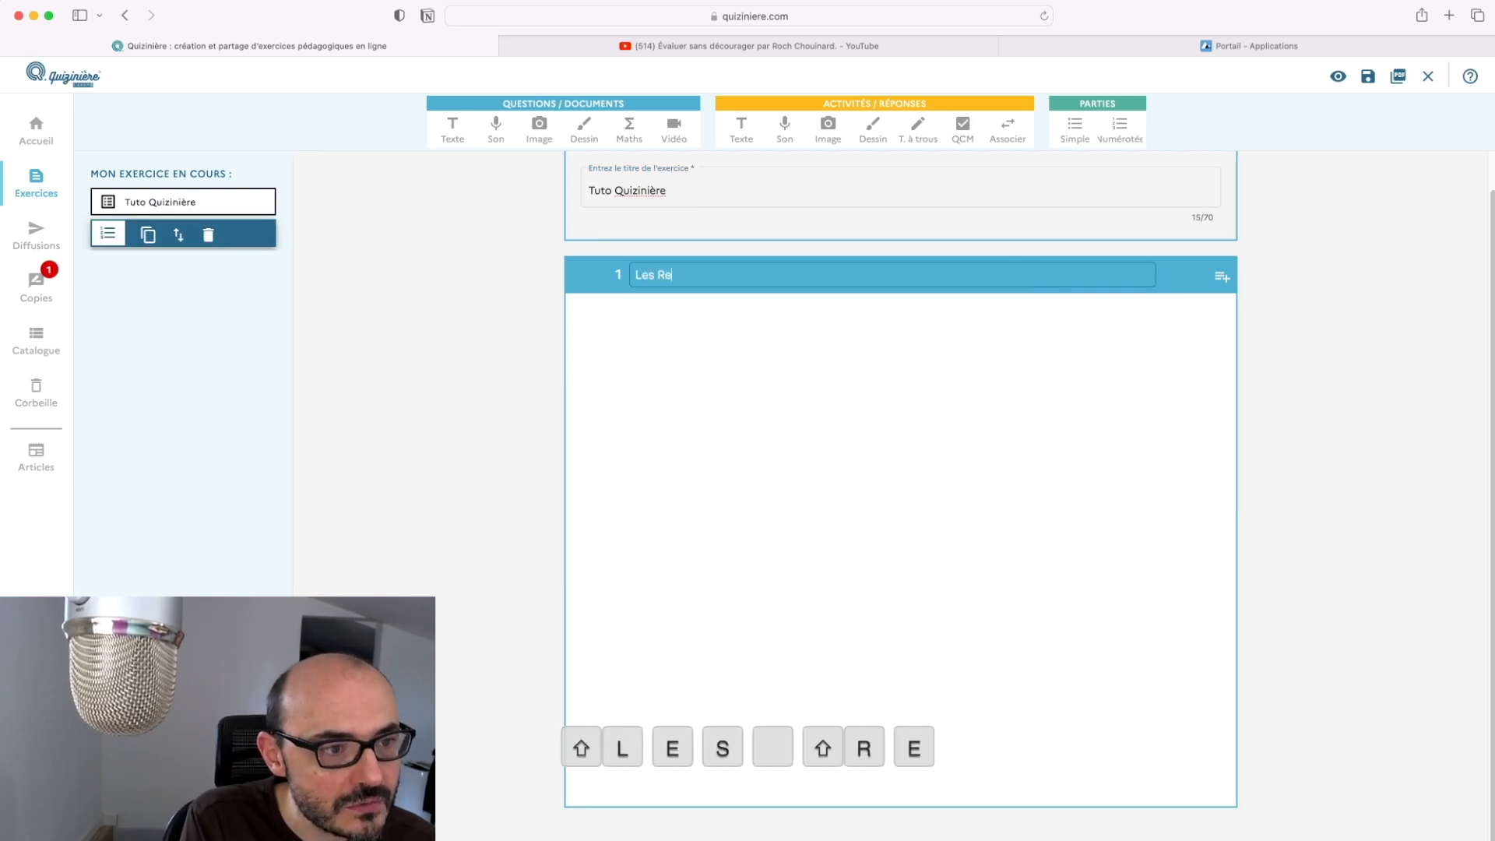
left_click(990, 410)
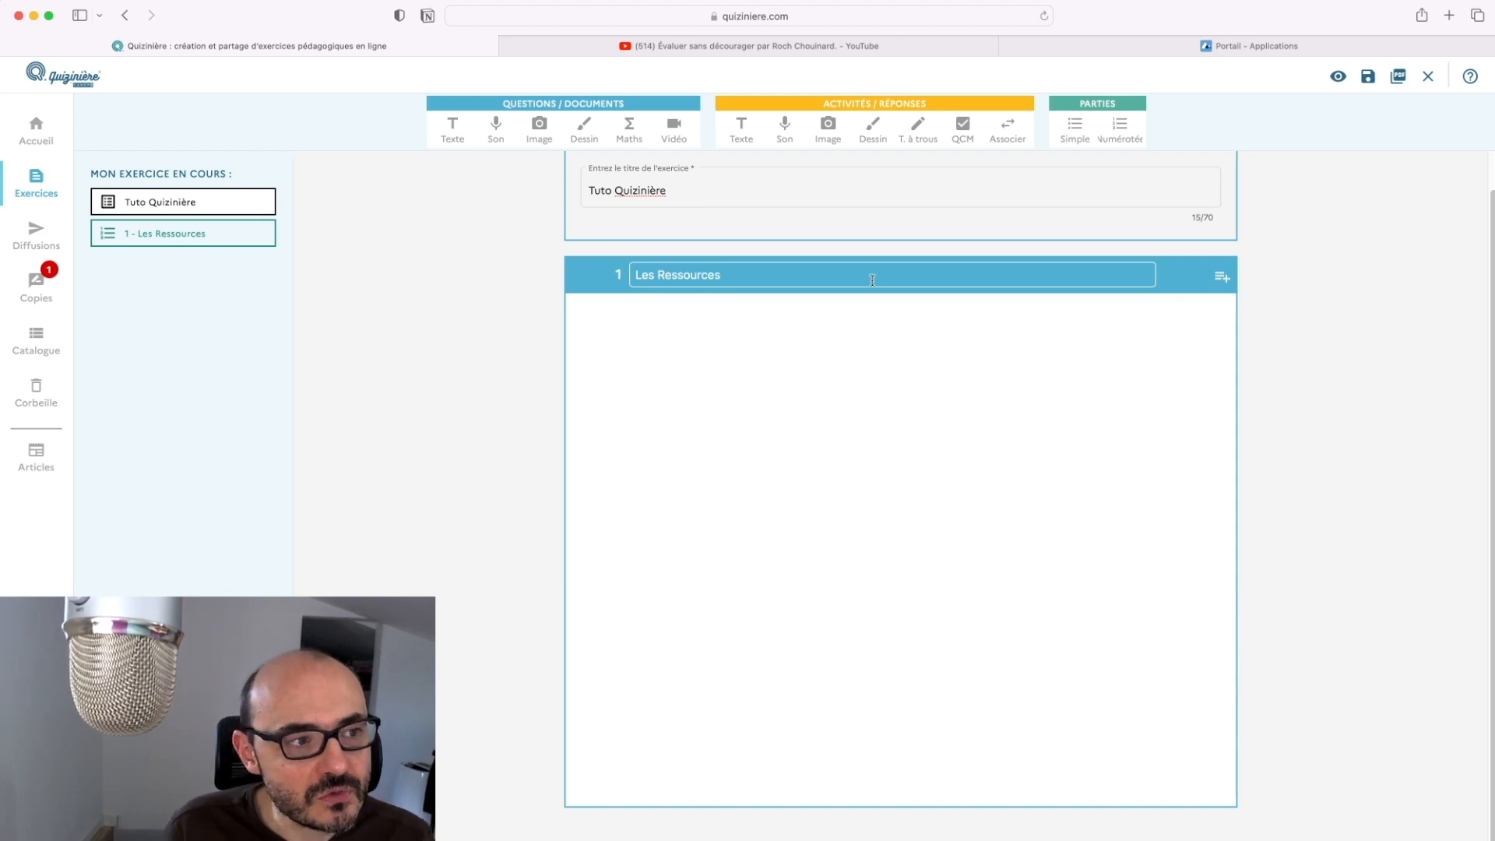
left_click(462, 140)
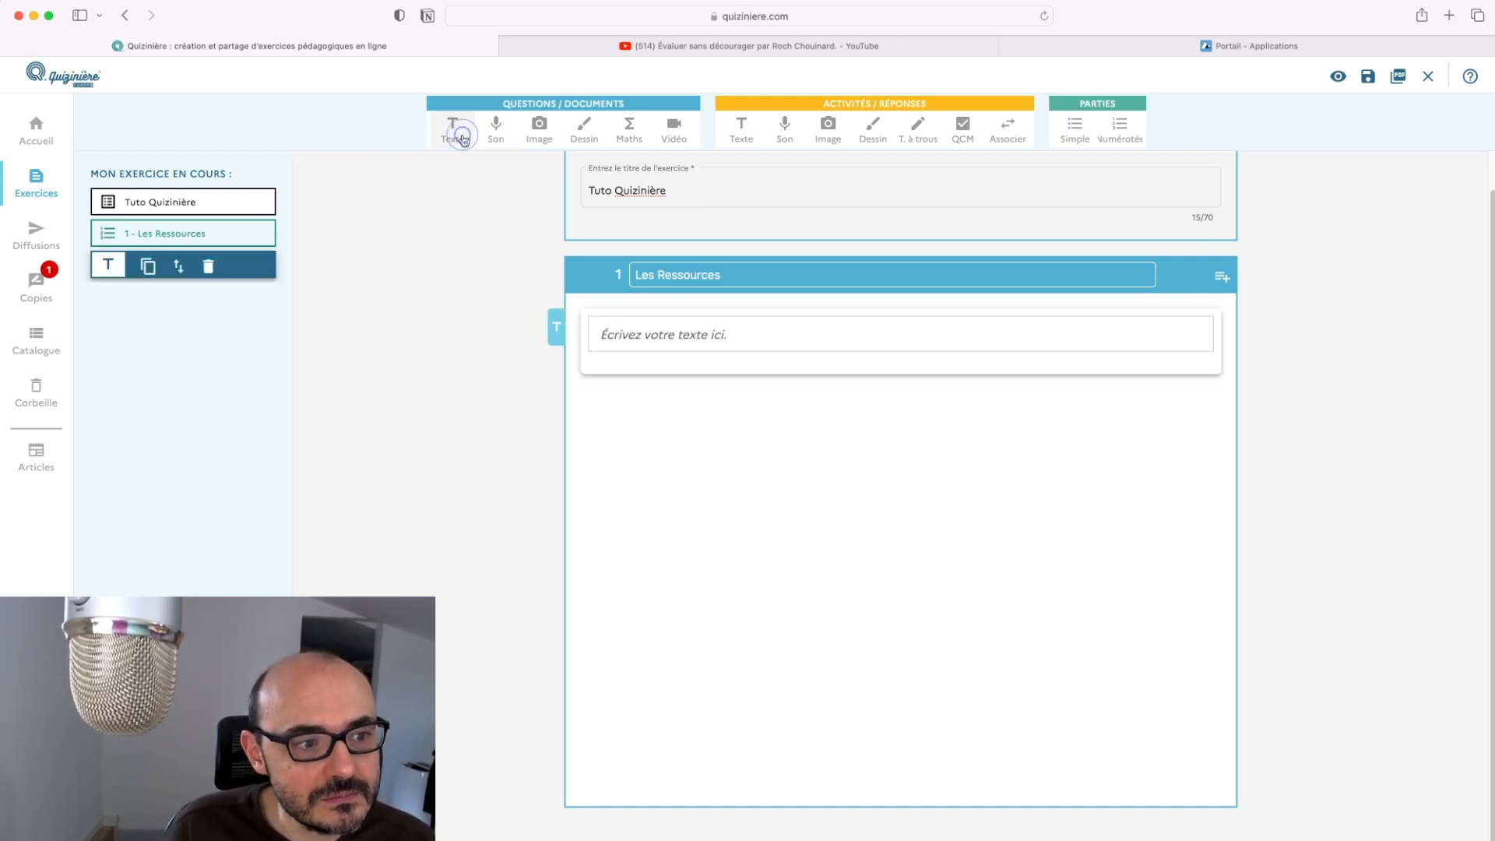
Write 'Ceci est un texte.' in the text block of the Les Ressources part
left_click(728, 341)
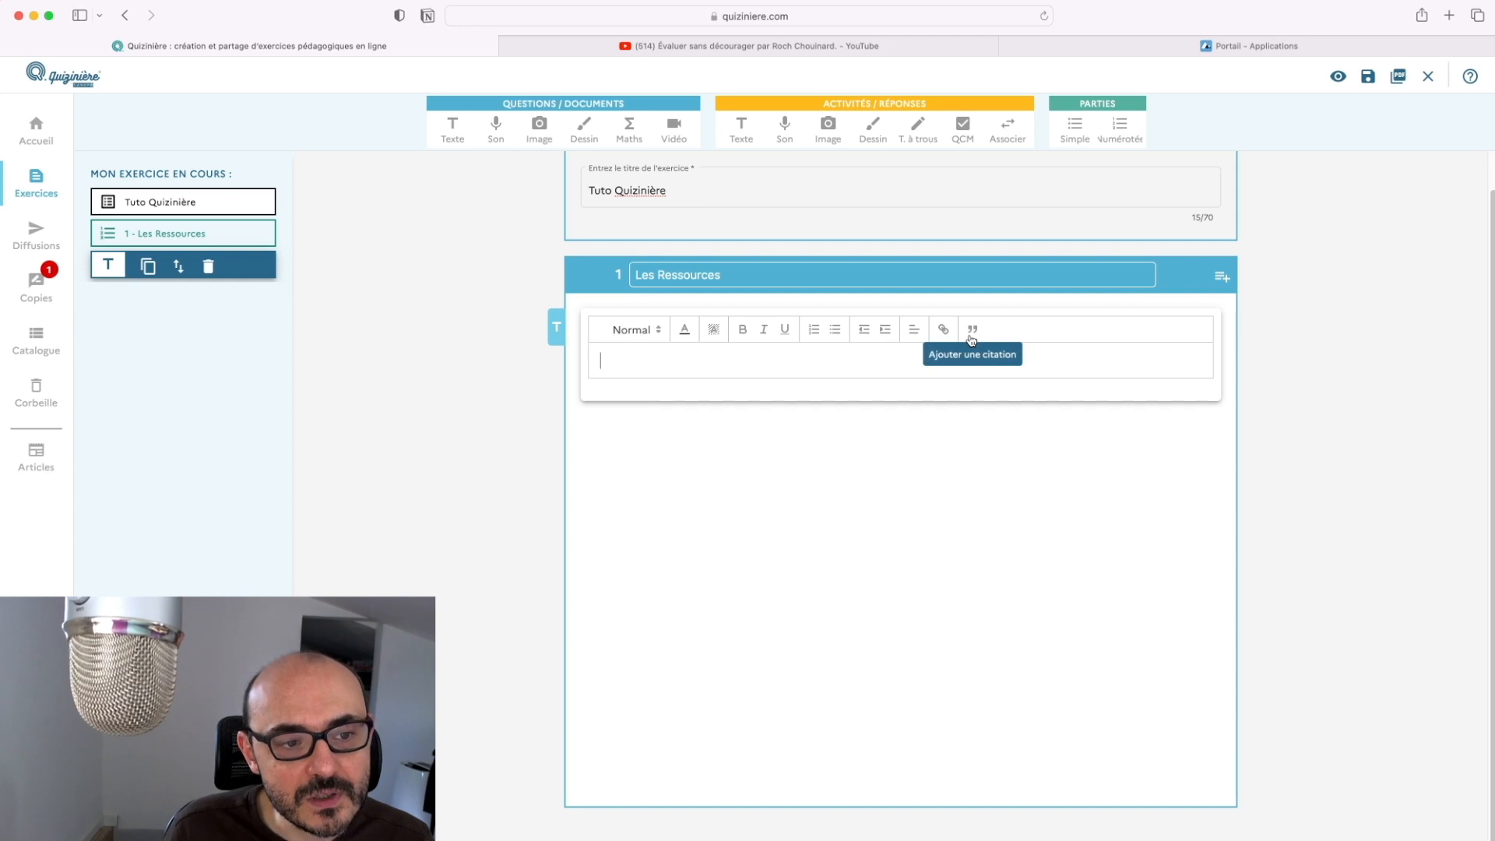
left_click(801, 365)
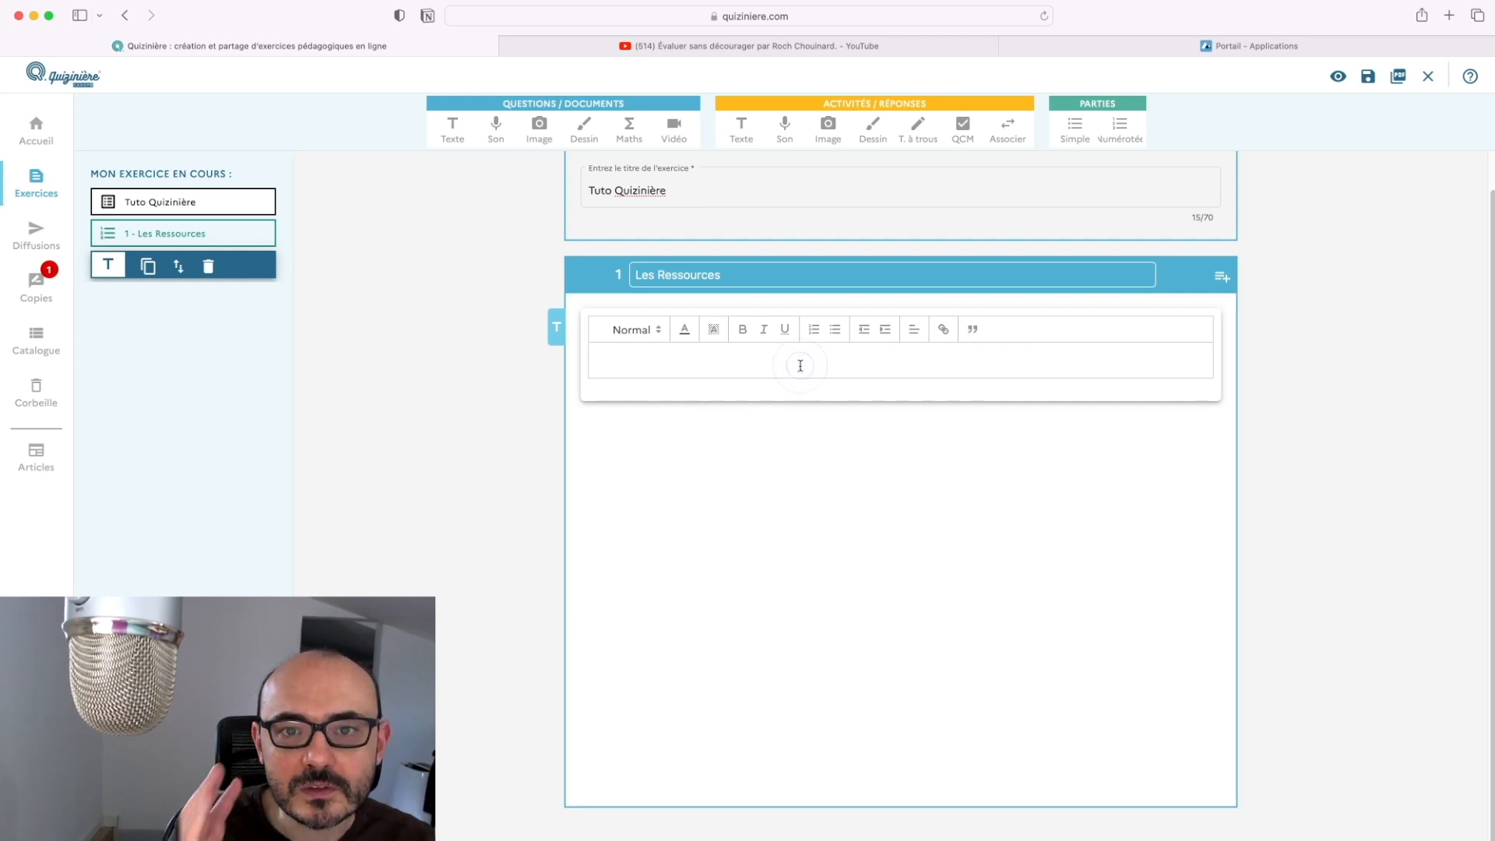
type("Ceci ")
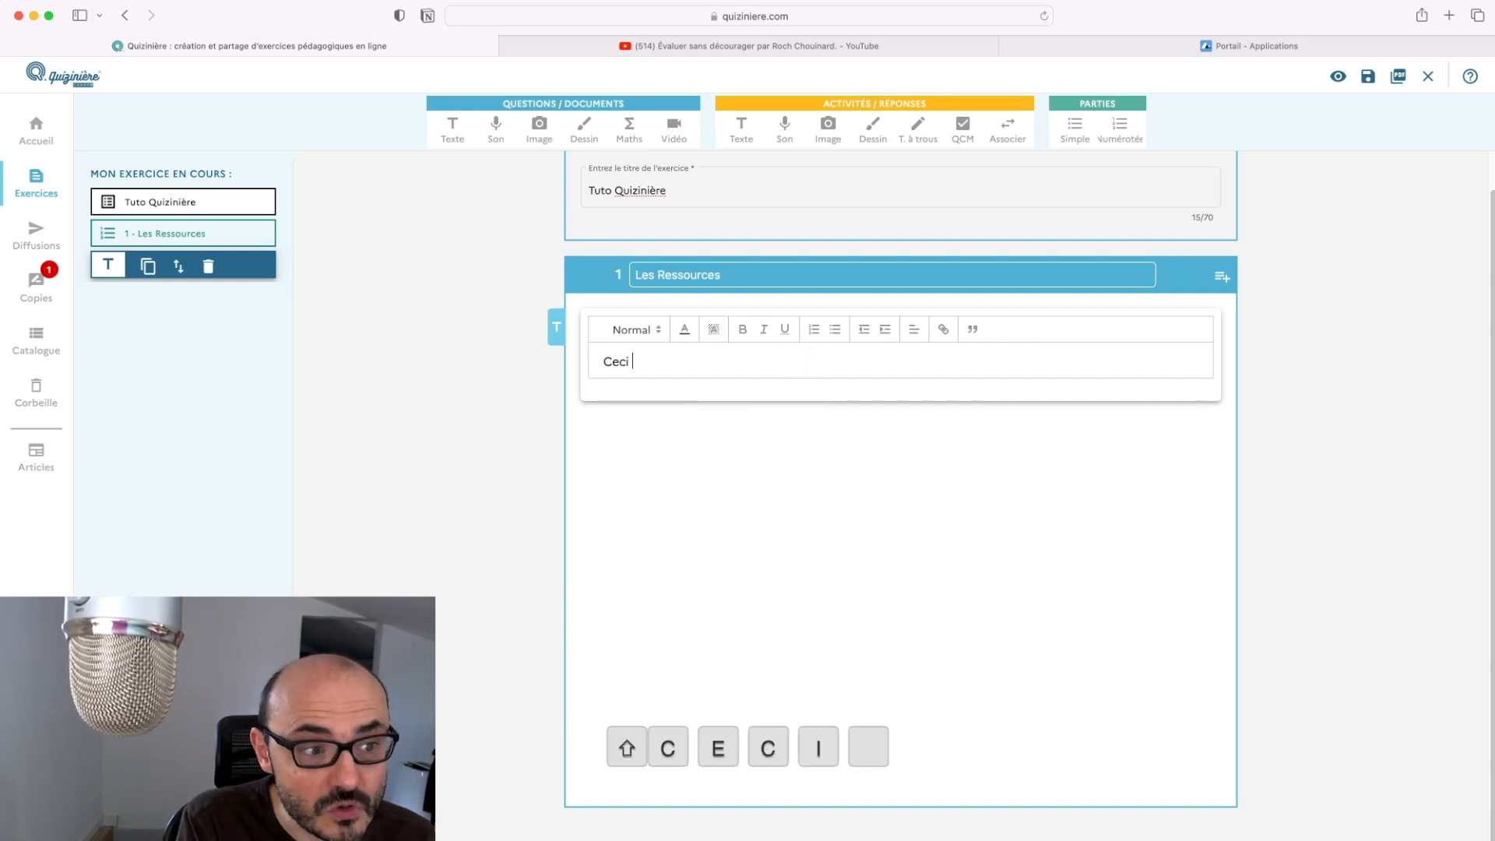
type("est très texte")
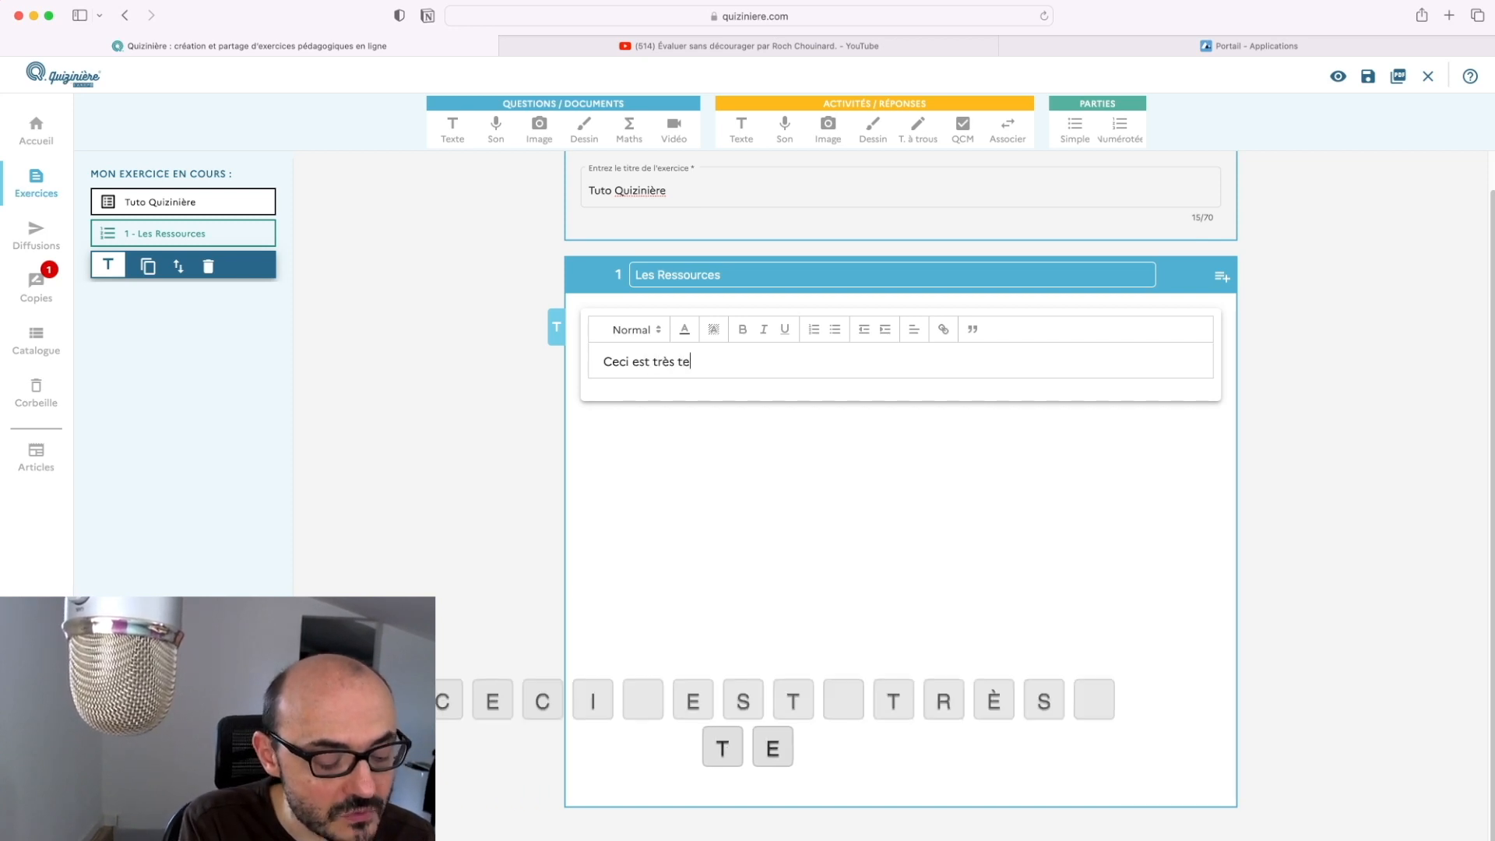
key("BackSpace")
key("BackSpace")
key("BackSpace")
key("BackSpace")
key("BackSpace")
key("BackSpace")
key("BackSpace")
key("BackSpace")
key("BackSpace")
key("BackSpace")
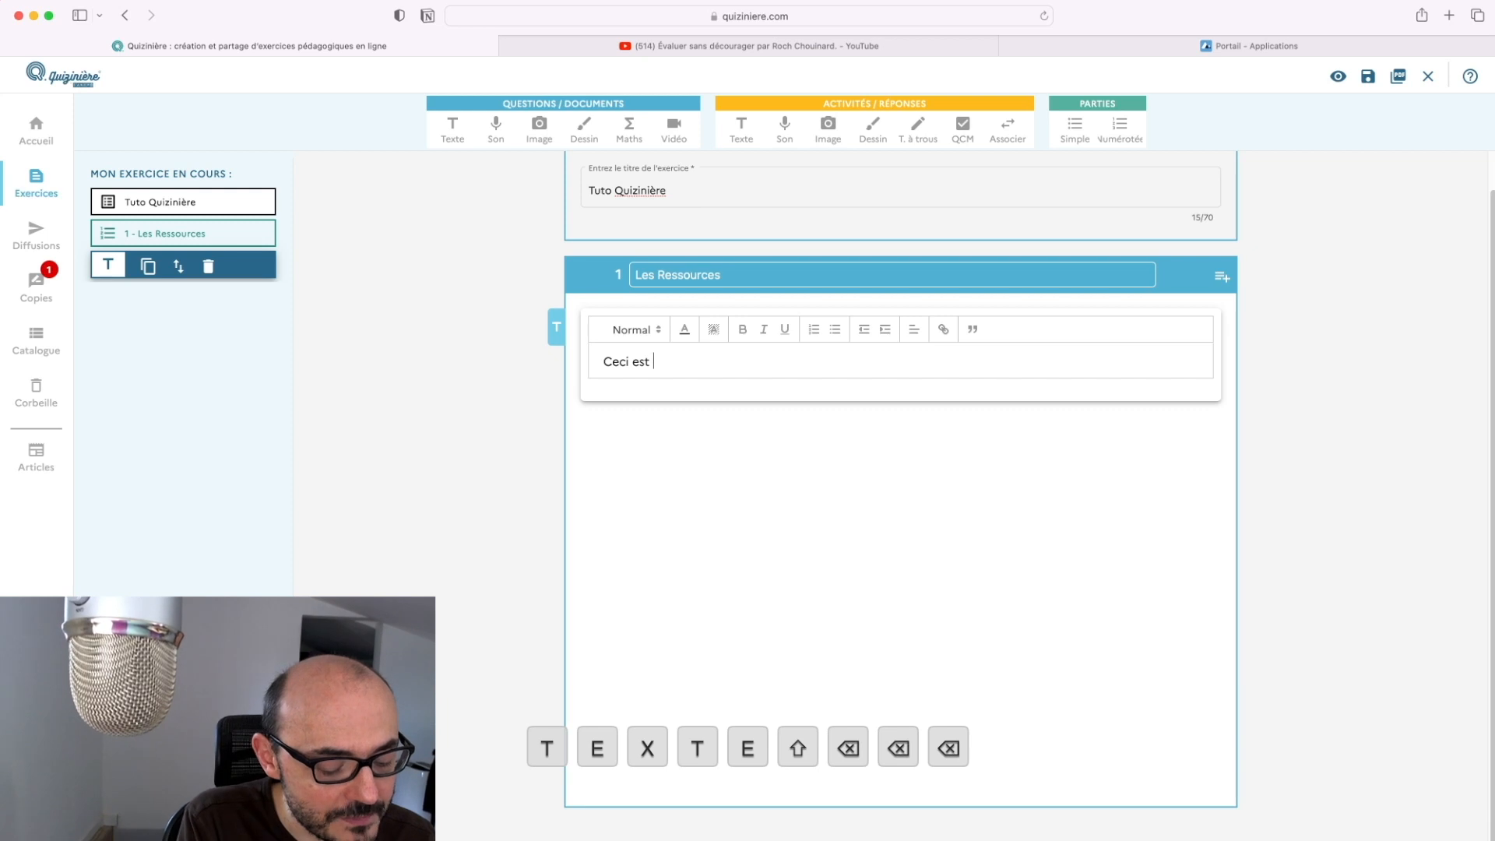
type("un tet")
key("BackSpace")
type("xte.")
key("Return")
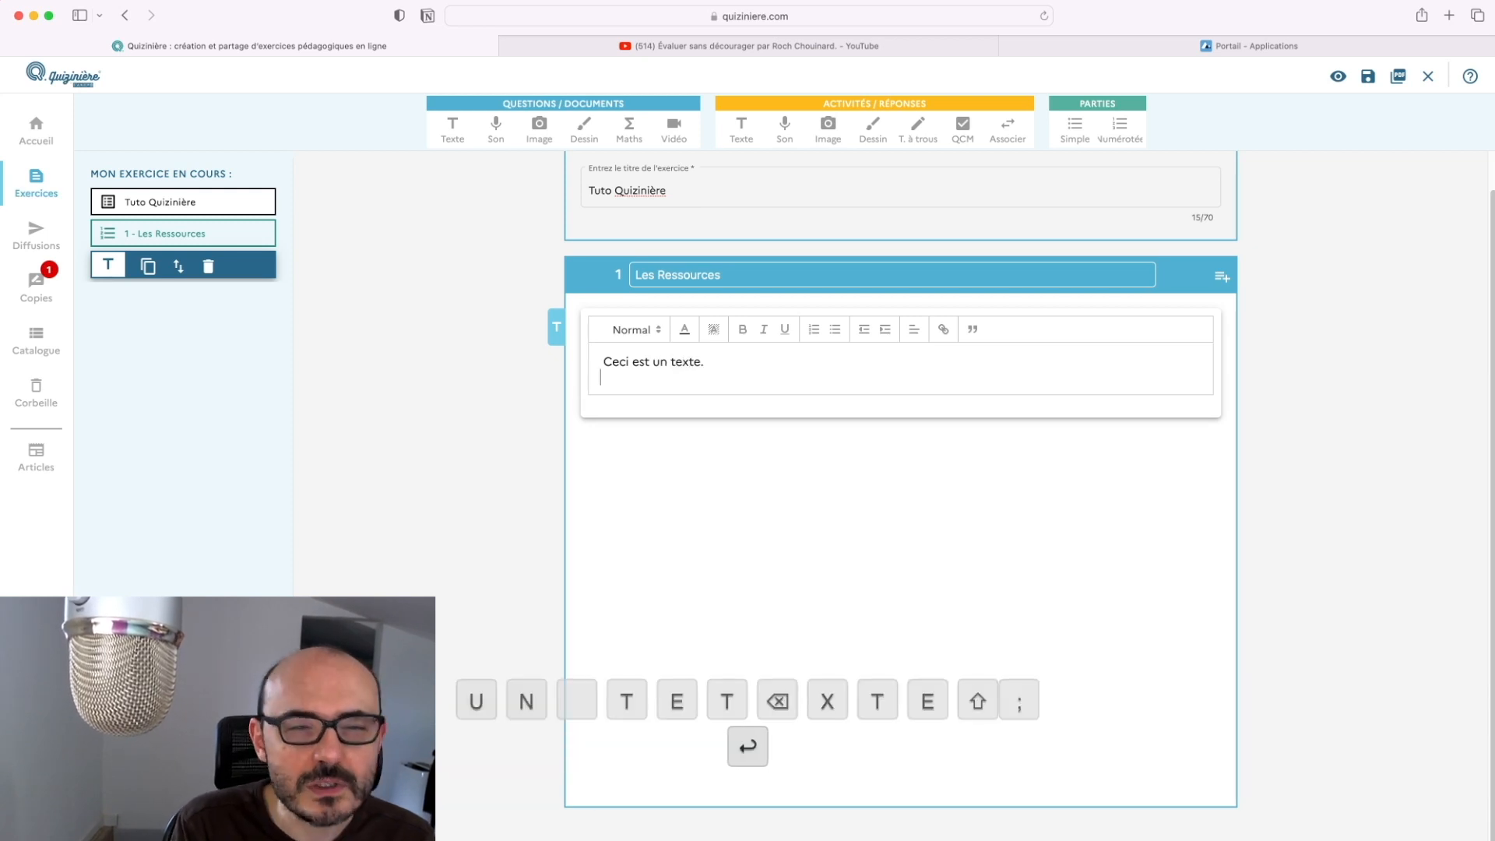
key("BackSpace")
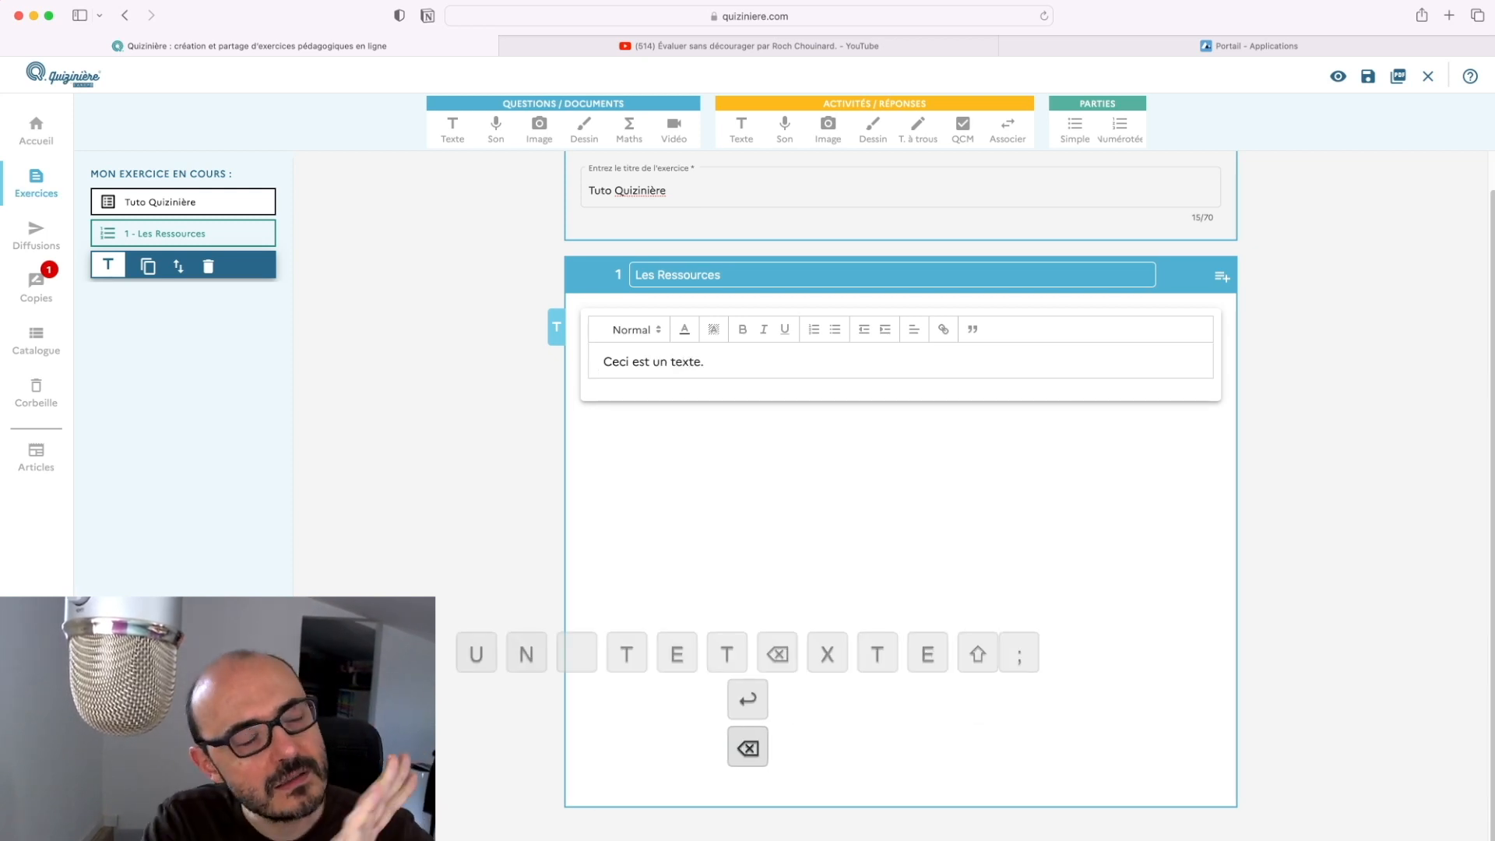
left_click(785, 460)
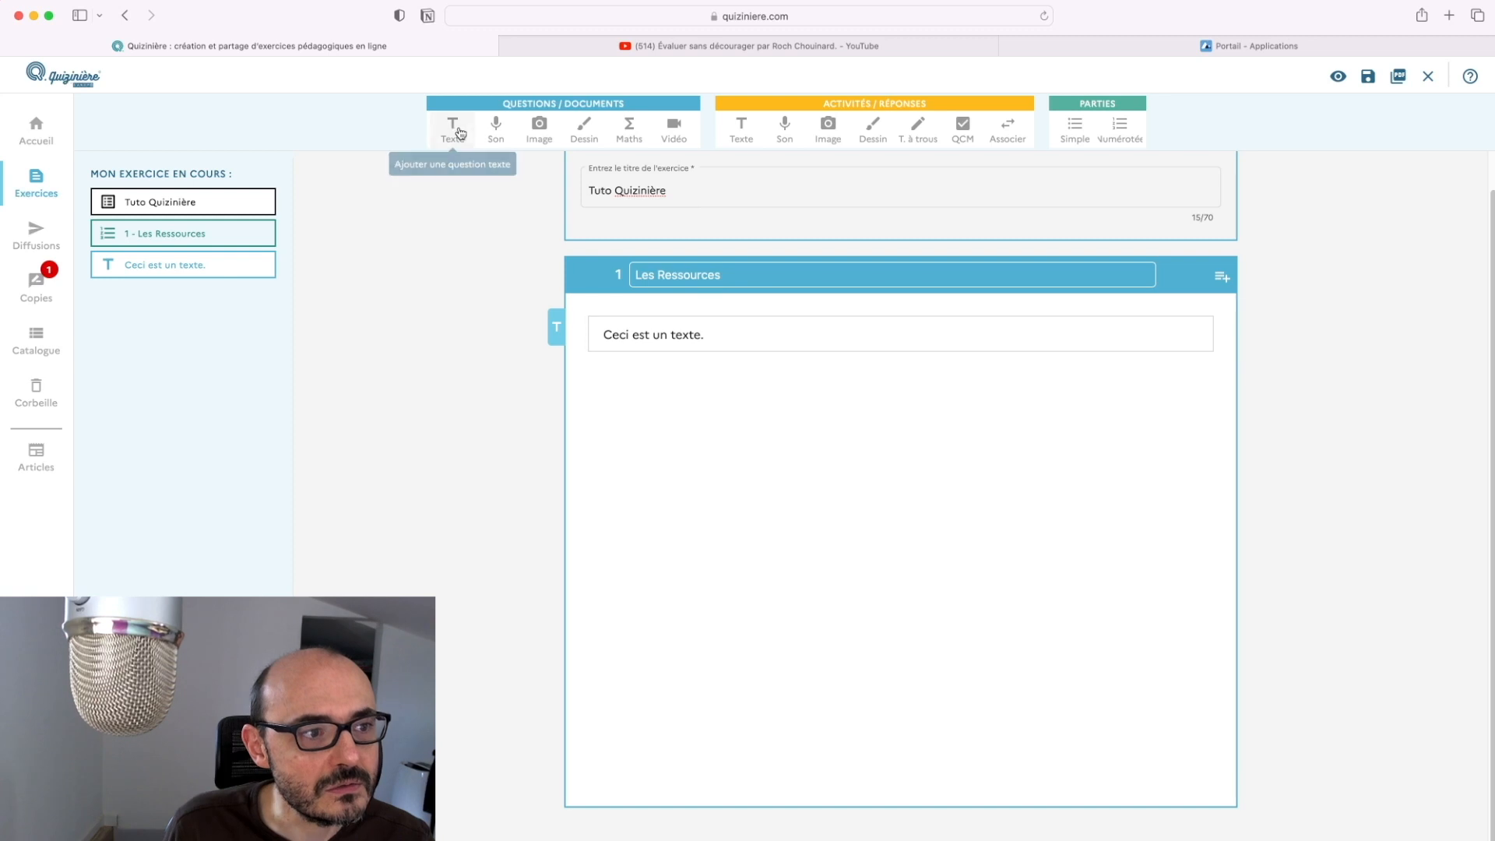
Upload sans décourager.png into a new image block, then add an empty sound block
left_click(539, 127)
left_click(895, 412)
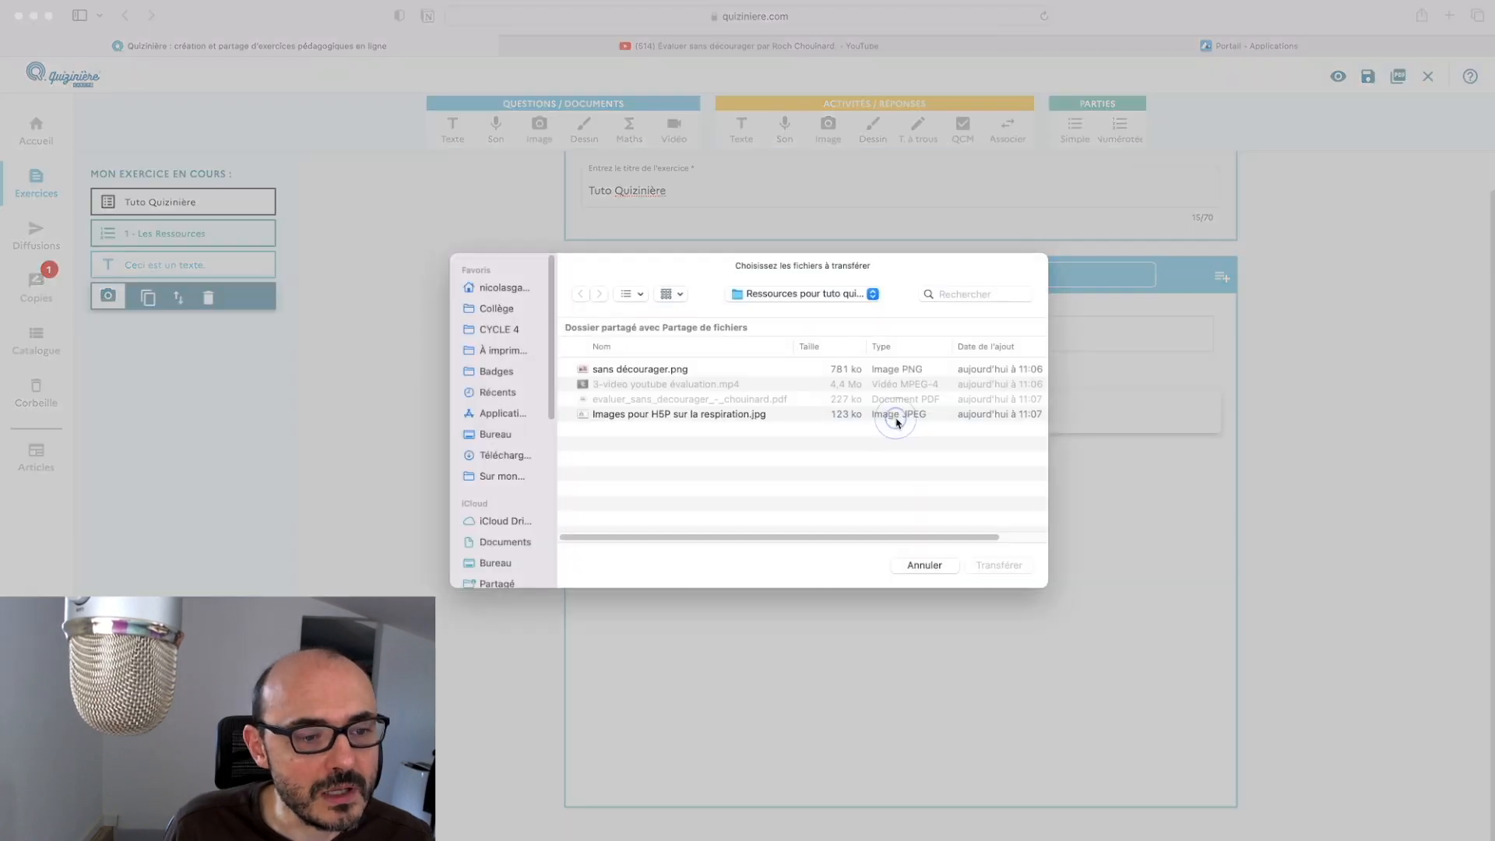
left_click(671, 371)
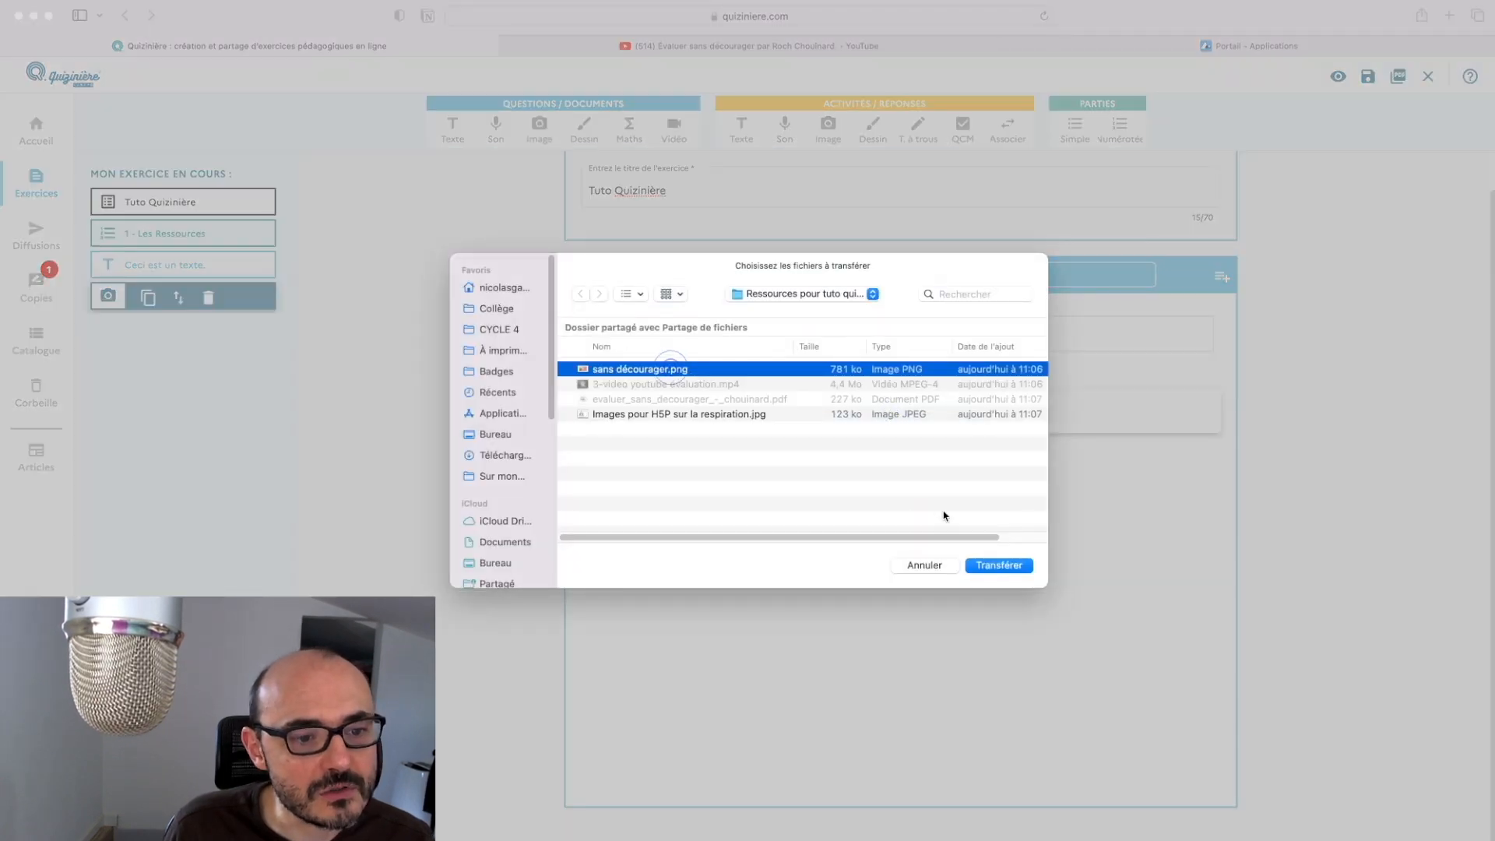
left_click(992, 567)
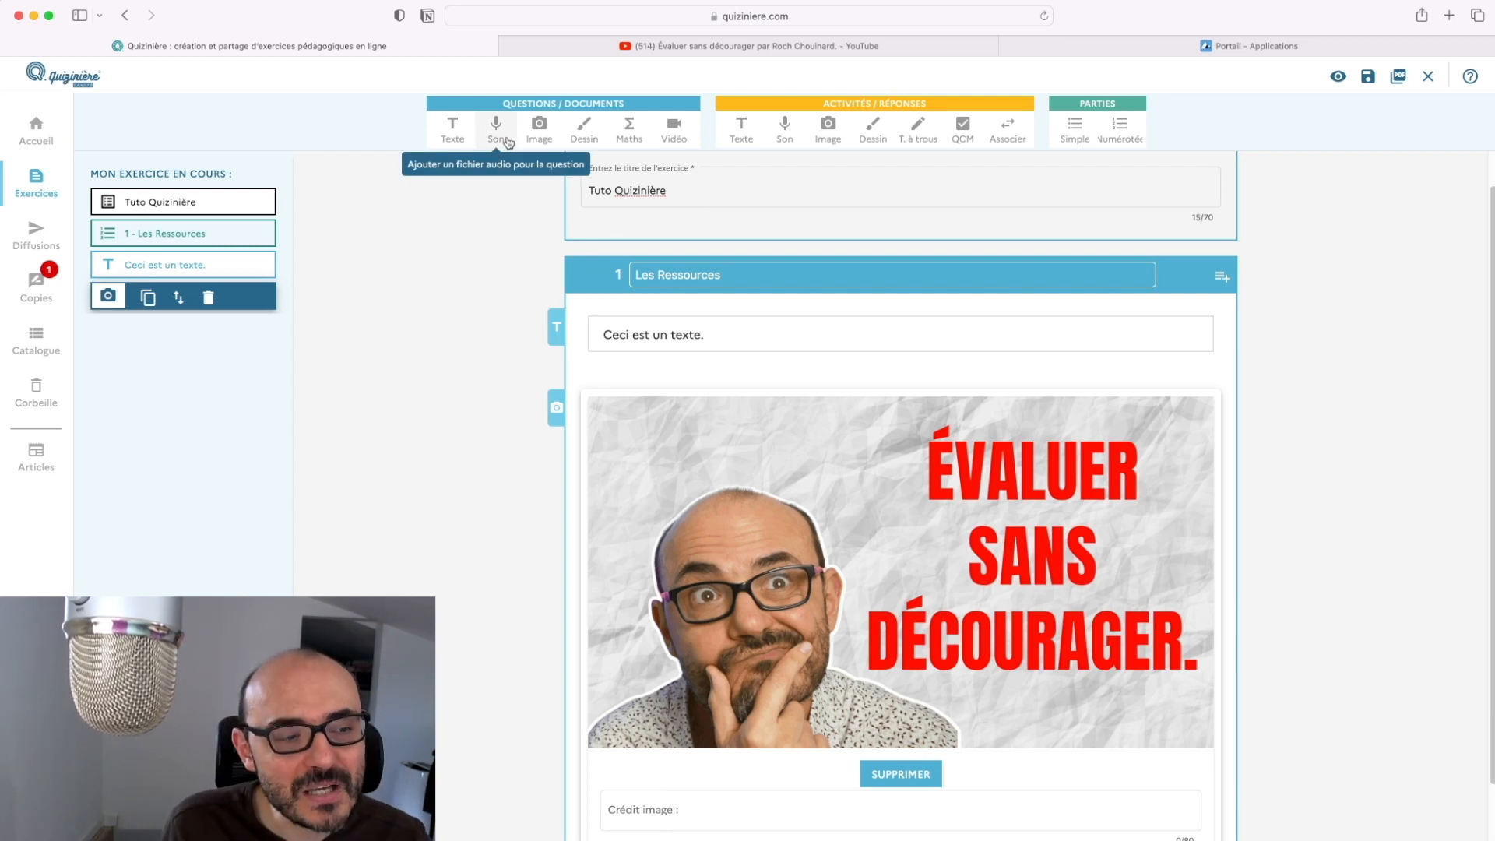
left_click(497, 133)
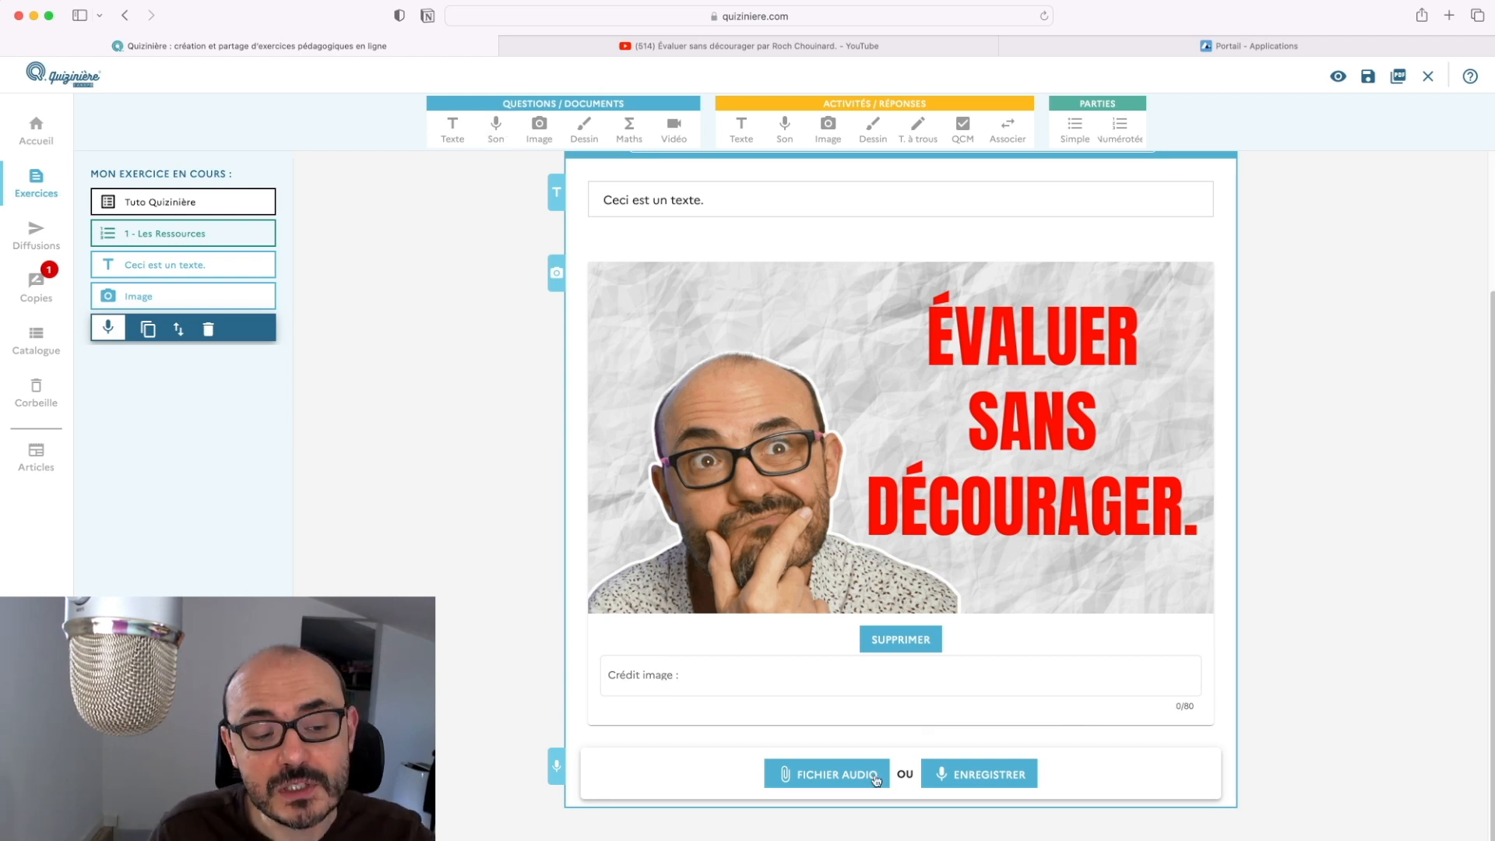
Record a short voice clip in the Son block after allowing microphone access, then select it
left_click(960, 775)
left_click(737, 457)
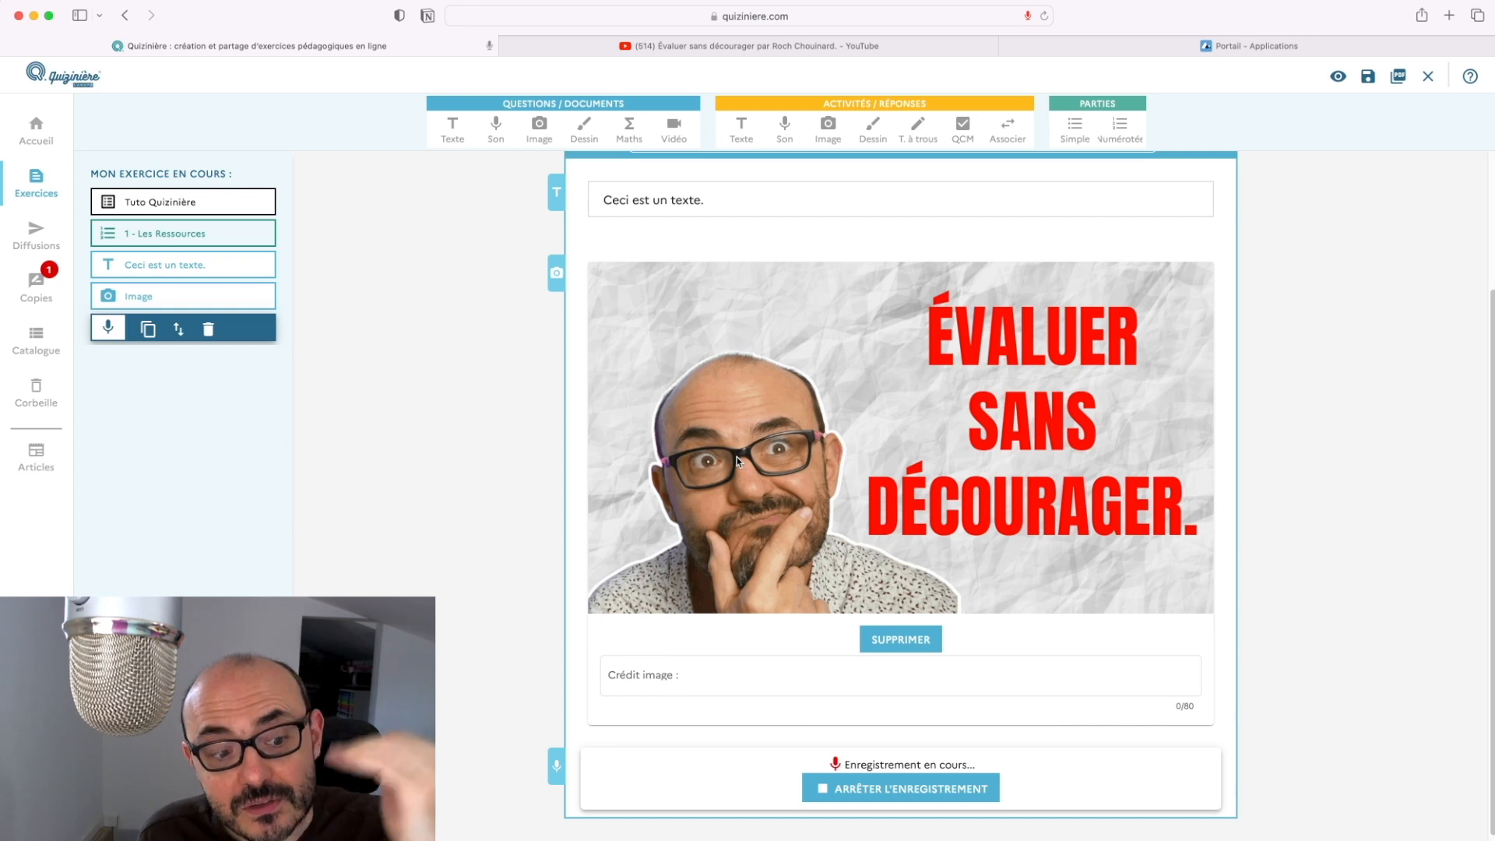
left_click(931, 791)
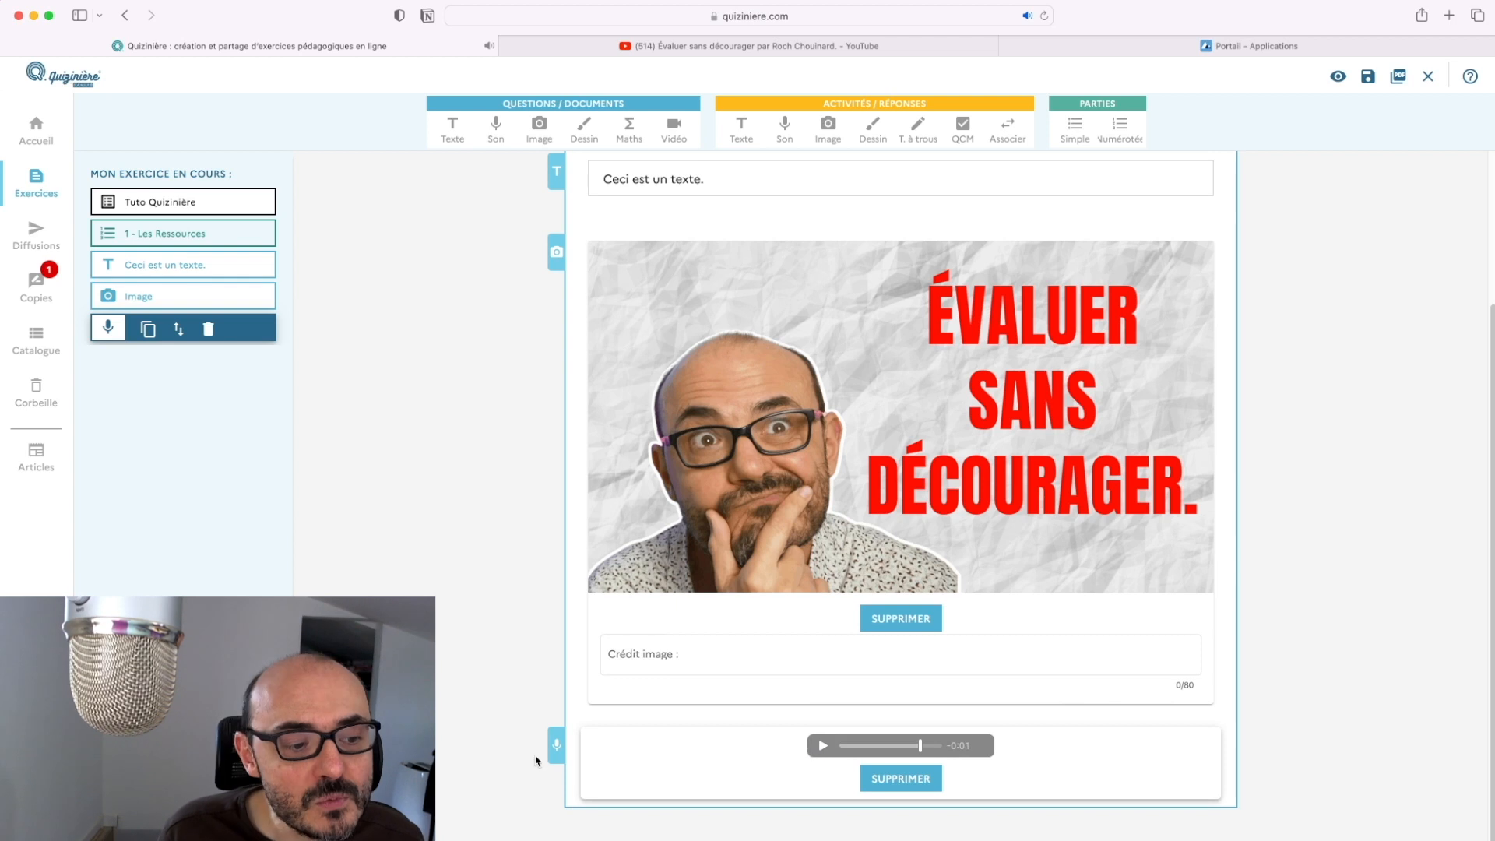
left_click_drag(552, 742, 552, 705)
left_click(614, 746)
left_click_drag(620, 752, 606, 709)
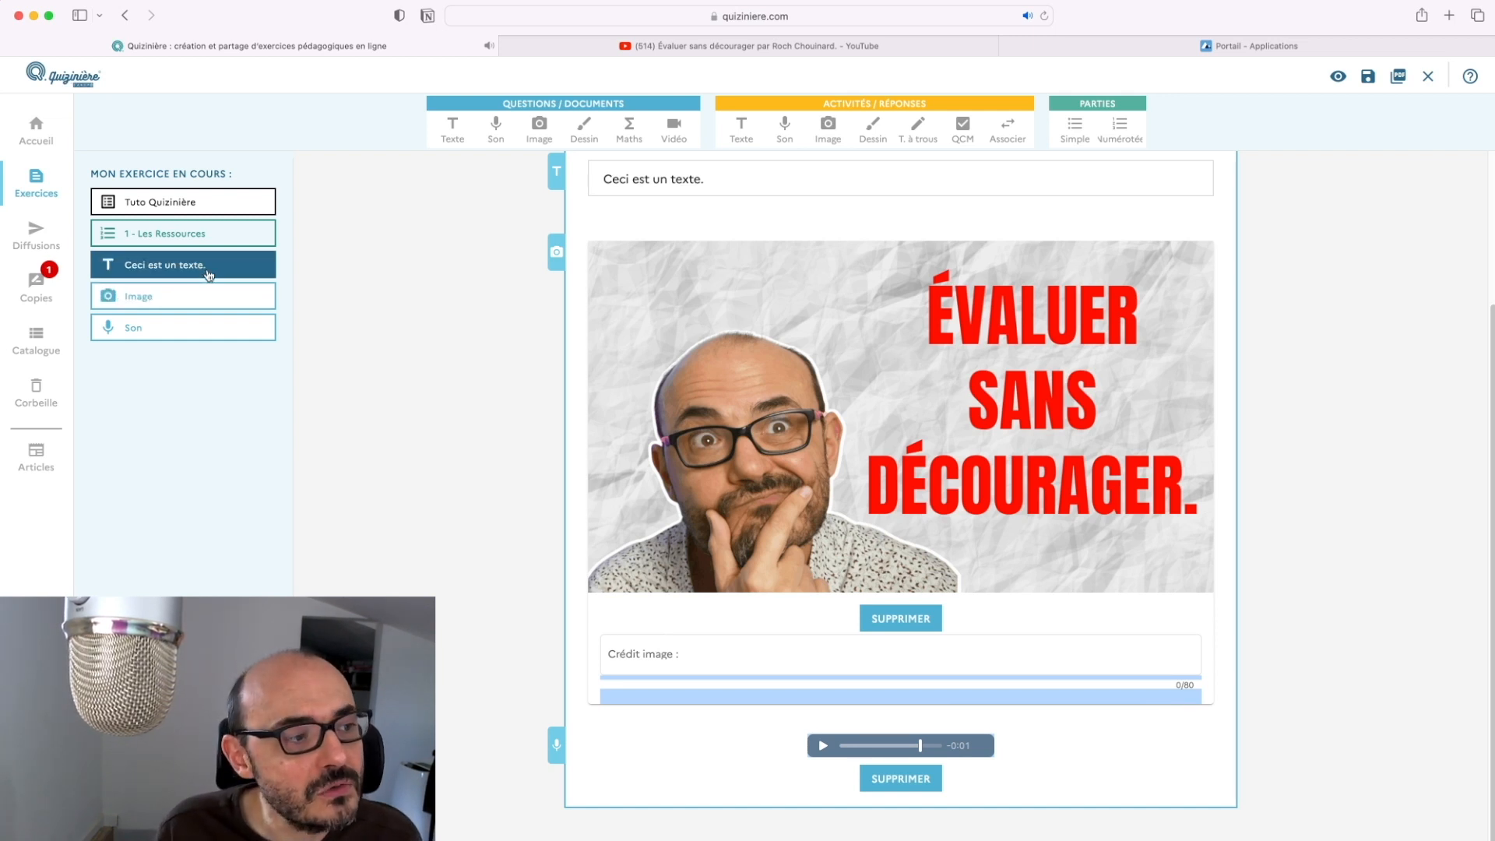
left_click(189, 329)
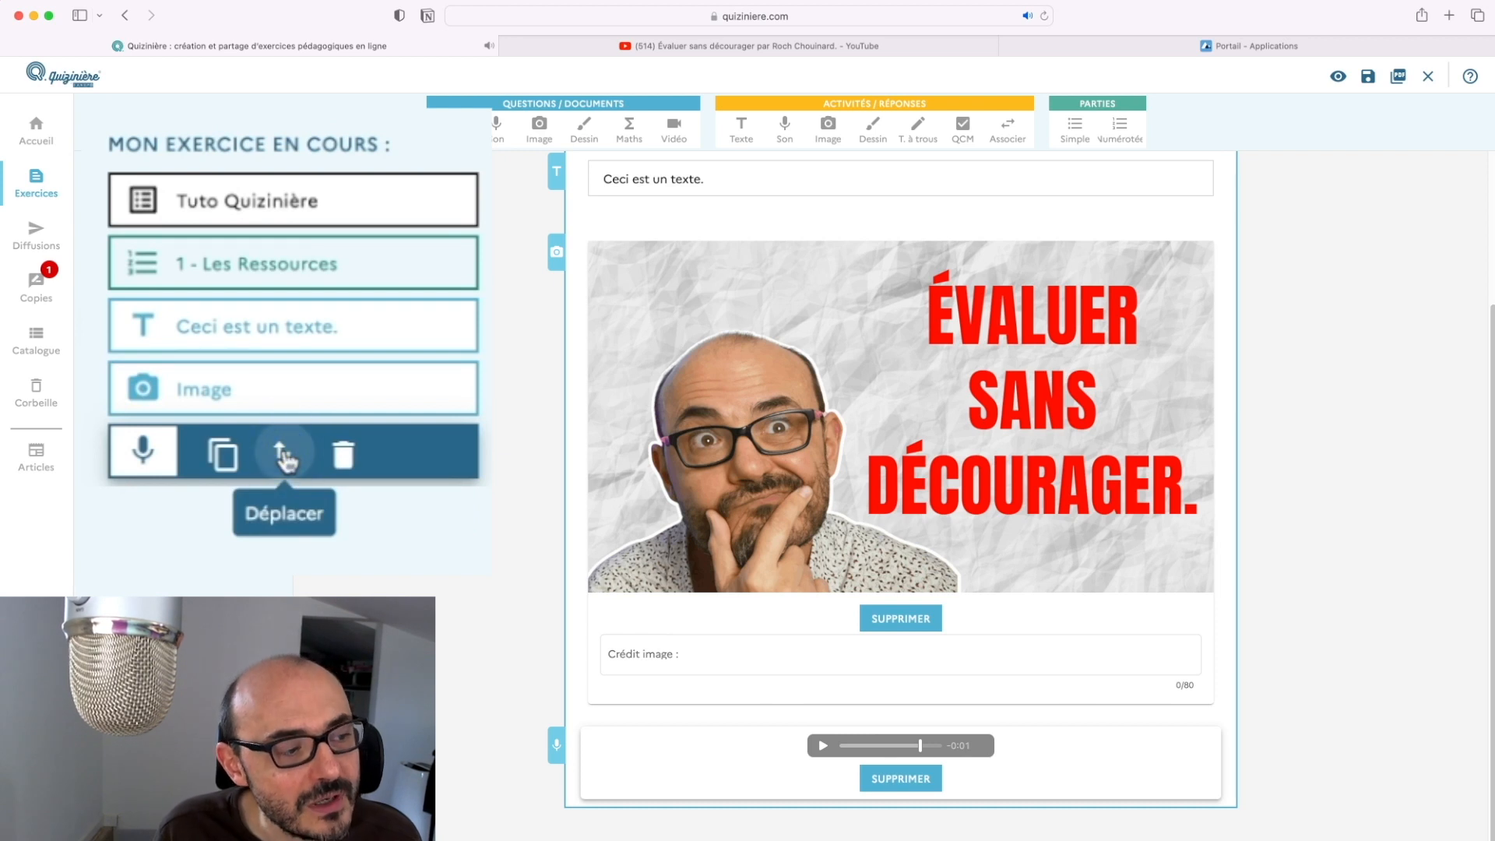
Move the sound item above the image so the part reads text, sound, image
left_click_drag(284, 458, 284, 388)
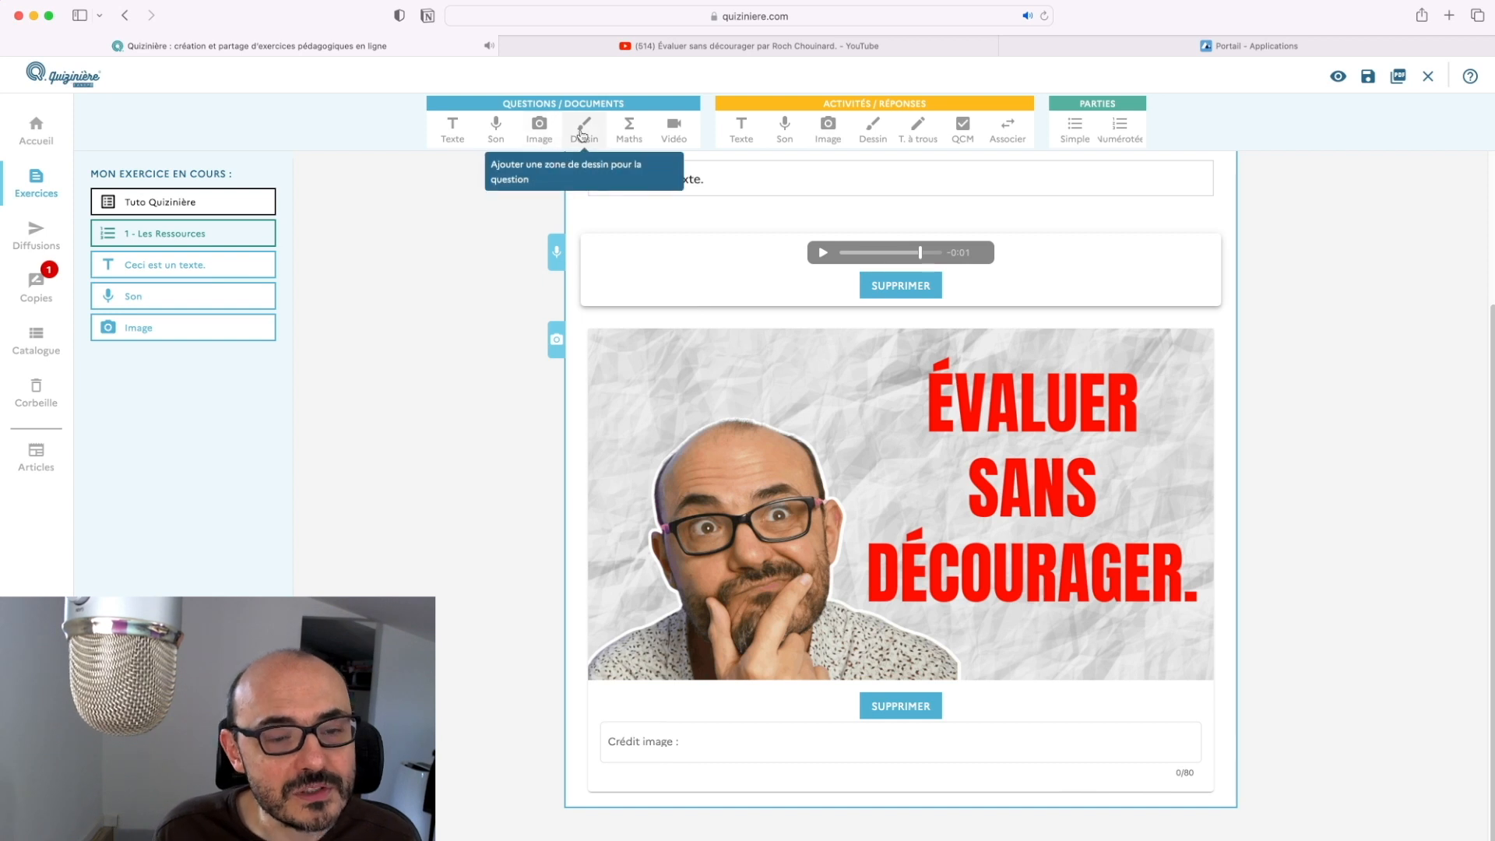
left_click(248, 338)
Add a drawing zone with a red scribble and a KaTeX maths formula block
left_click(288, 384)
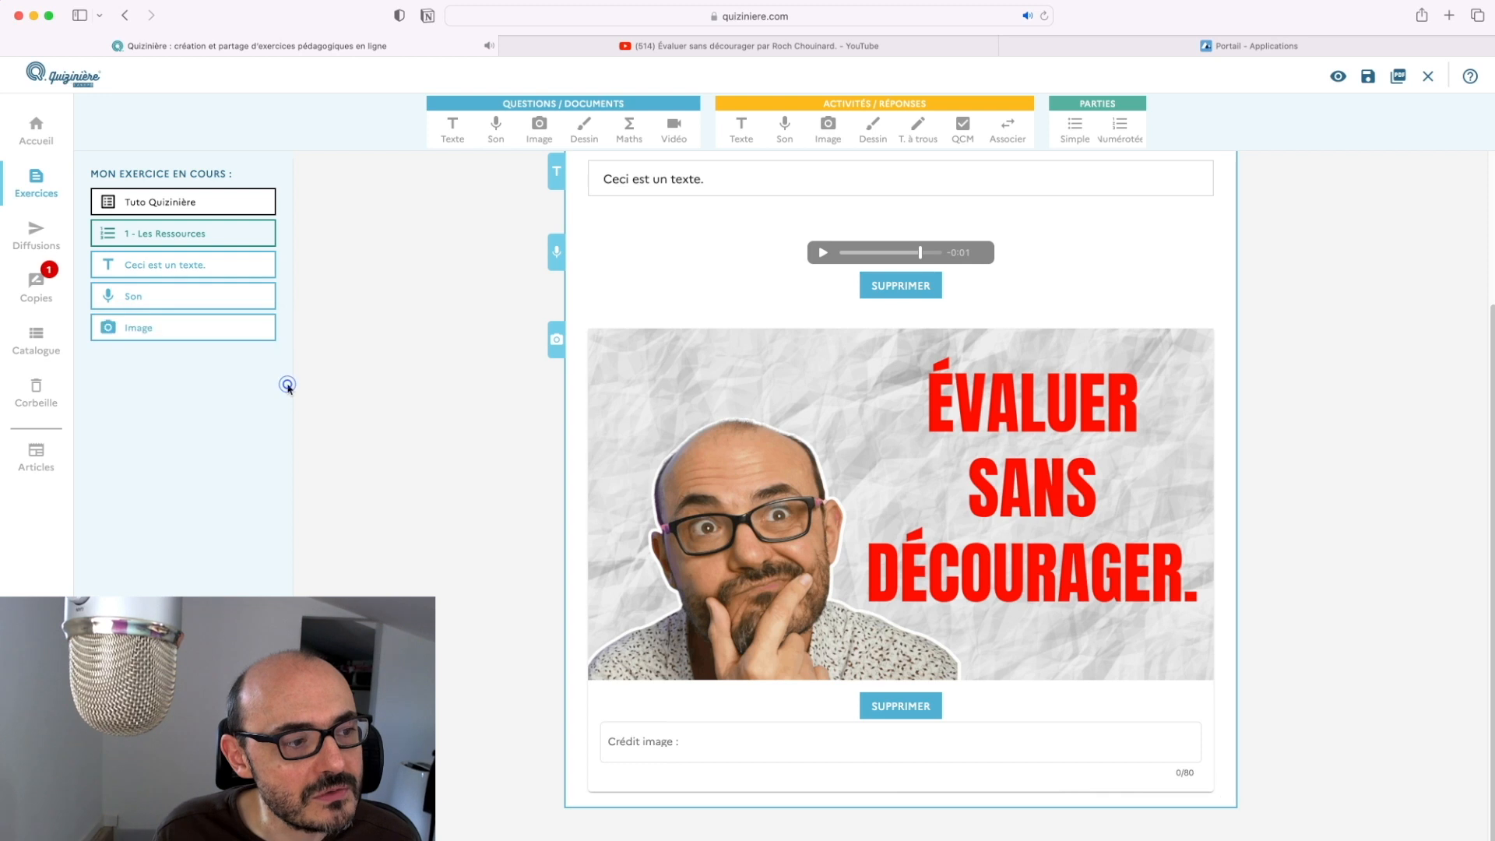
left_click(589, 129)
left_click_drag(802, 641, 834, 666)
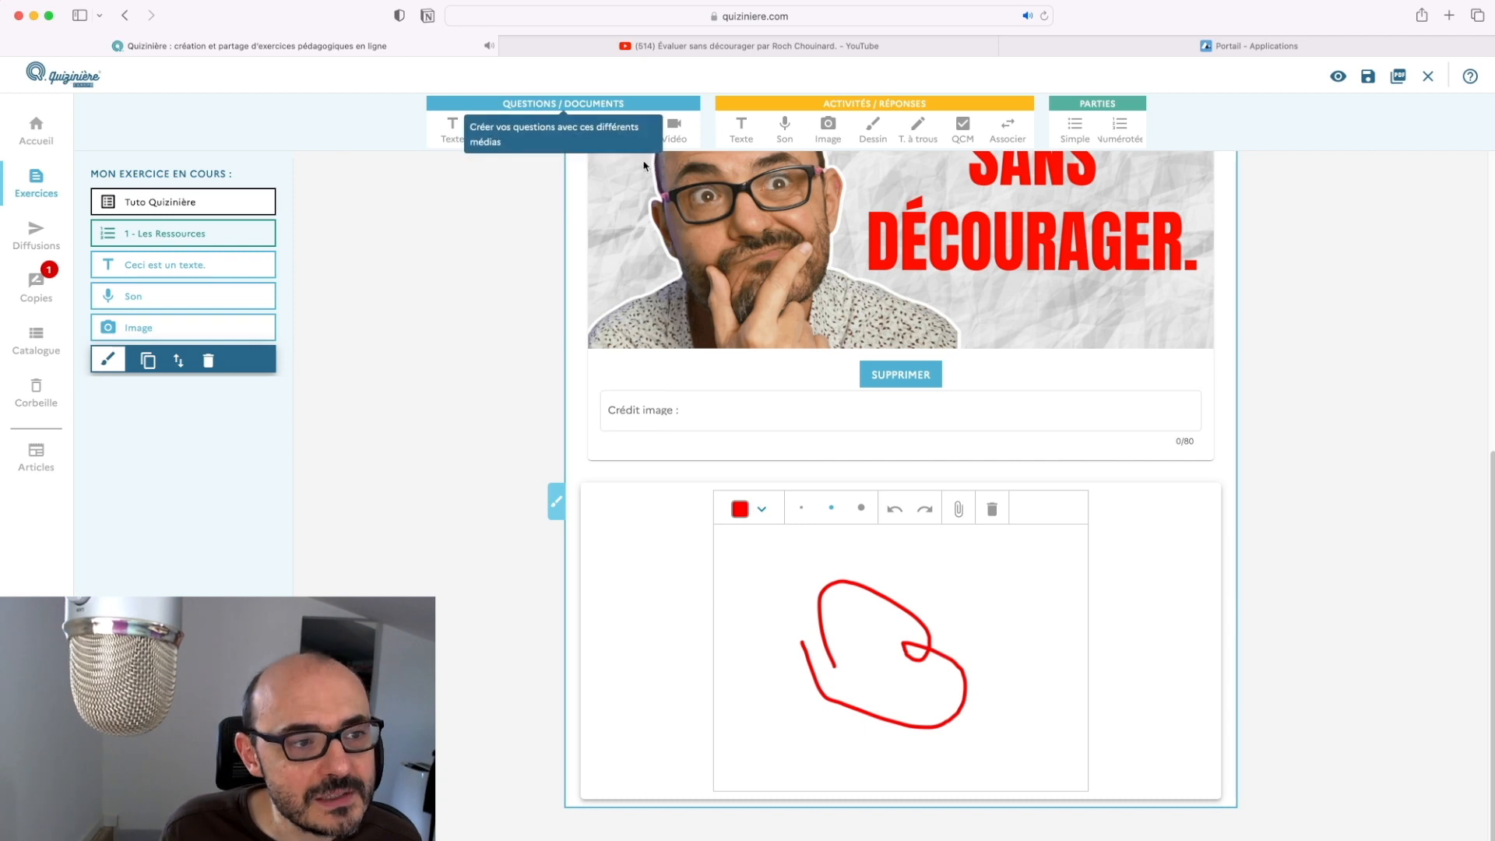
left_click(629, 129)
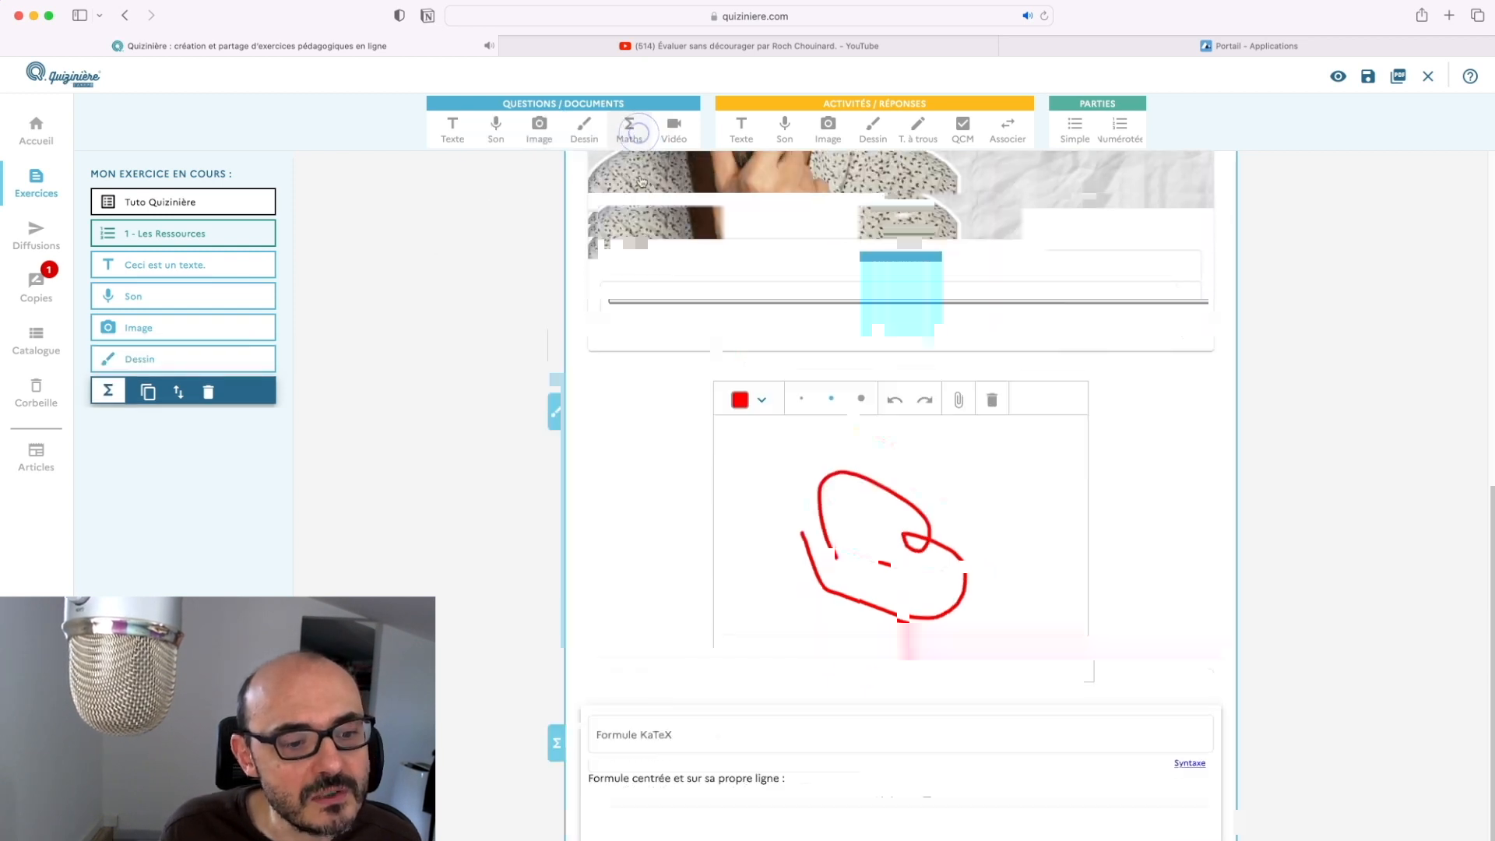
left_click(619, 695)
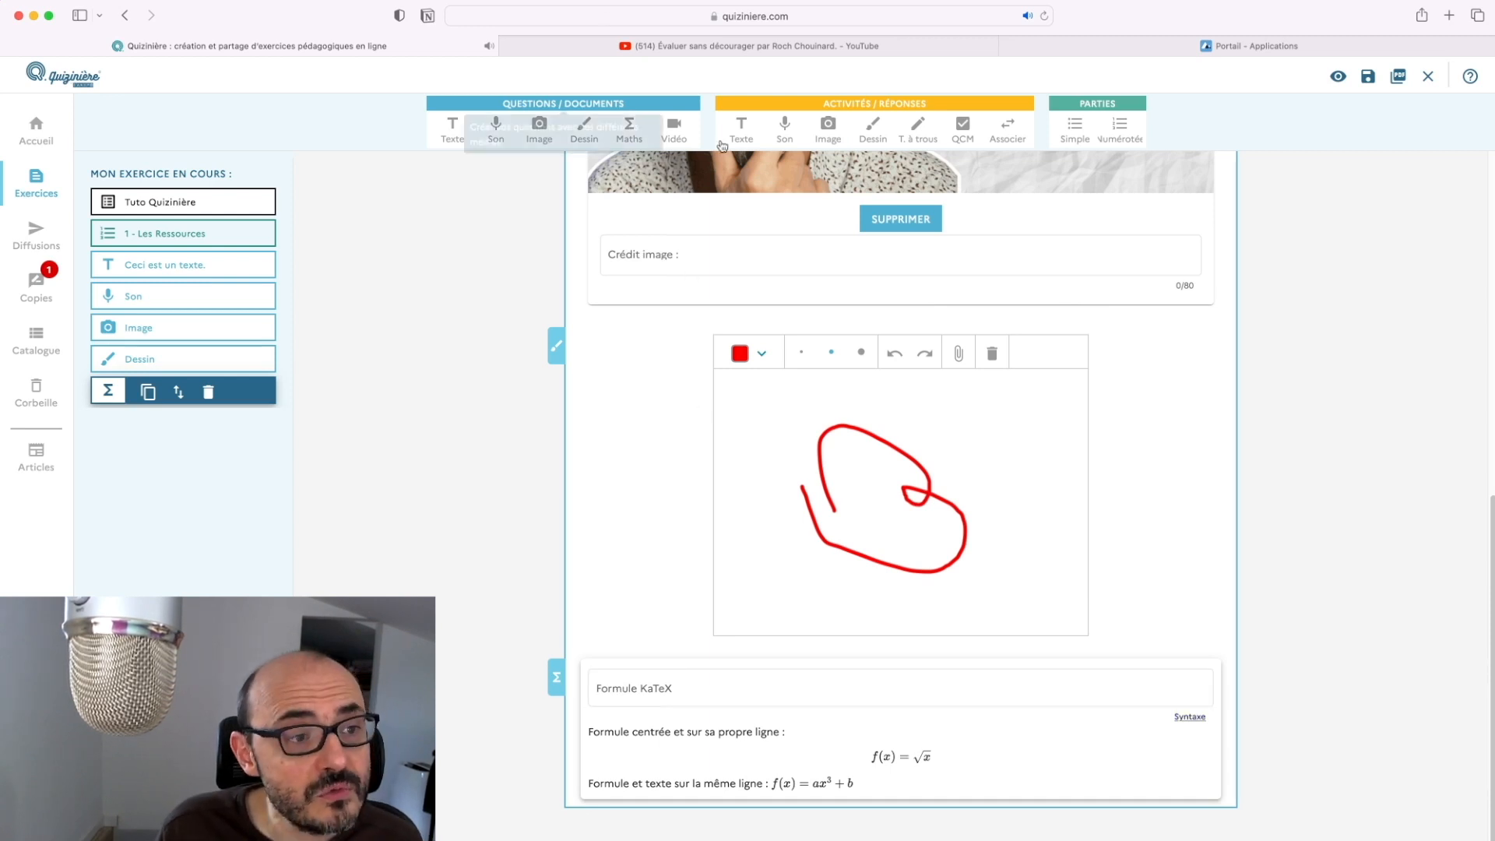
Add a video block and copy the YouTube video's web address
left_click(674, 137)
left_click(828, 685)
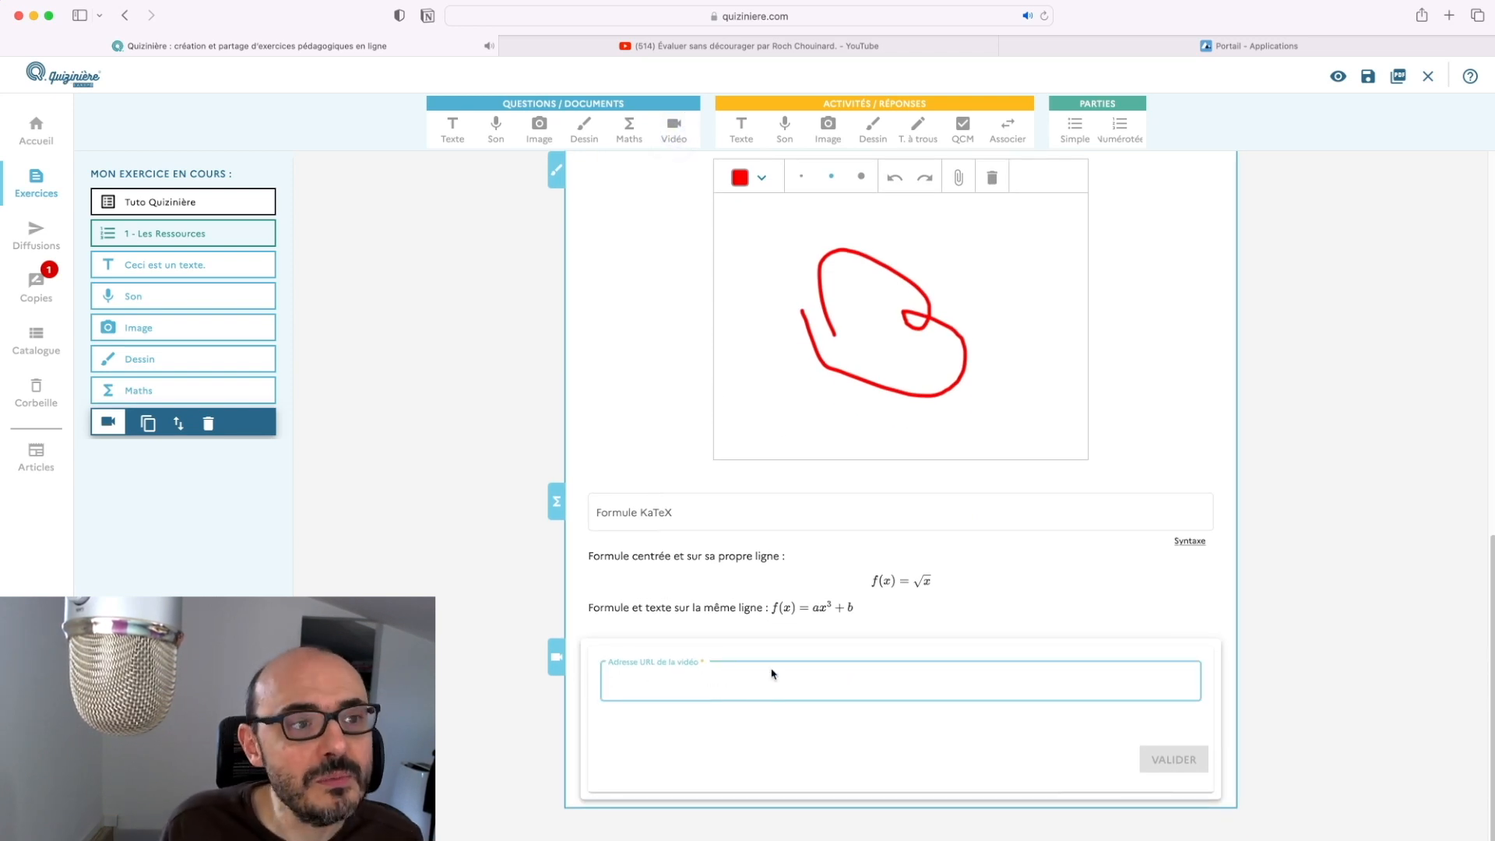
left_click(789, 47)
left_click(822, 16)
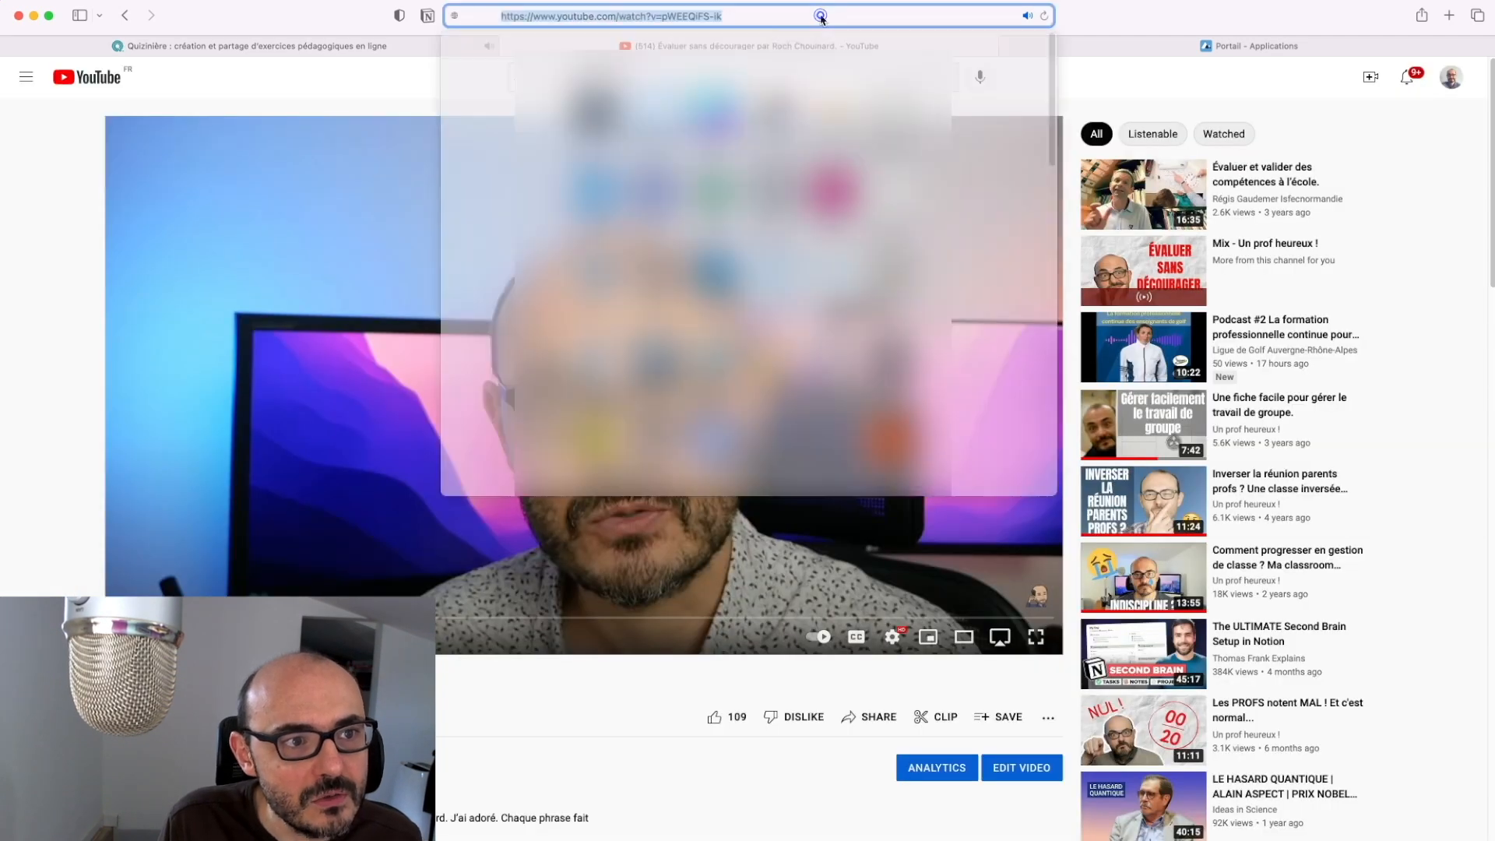
key("super+c")
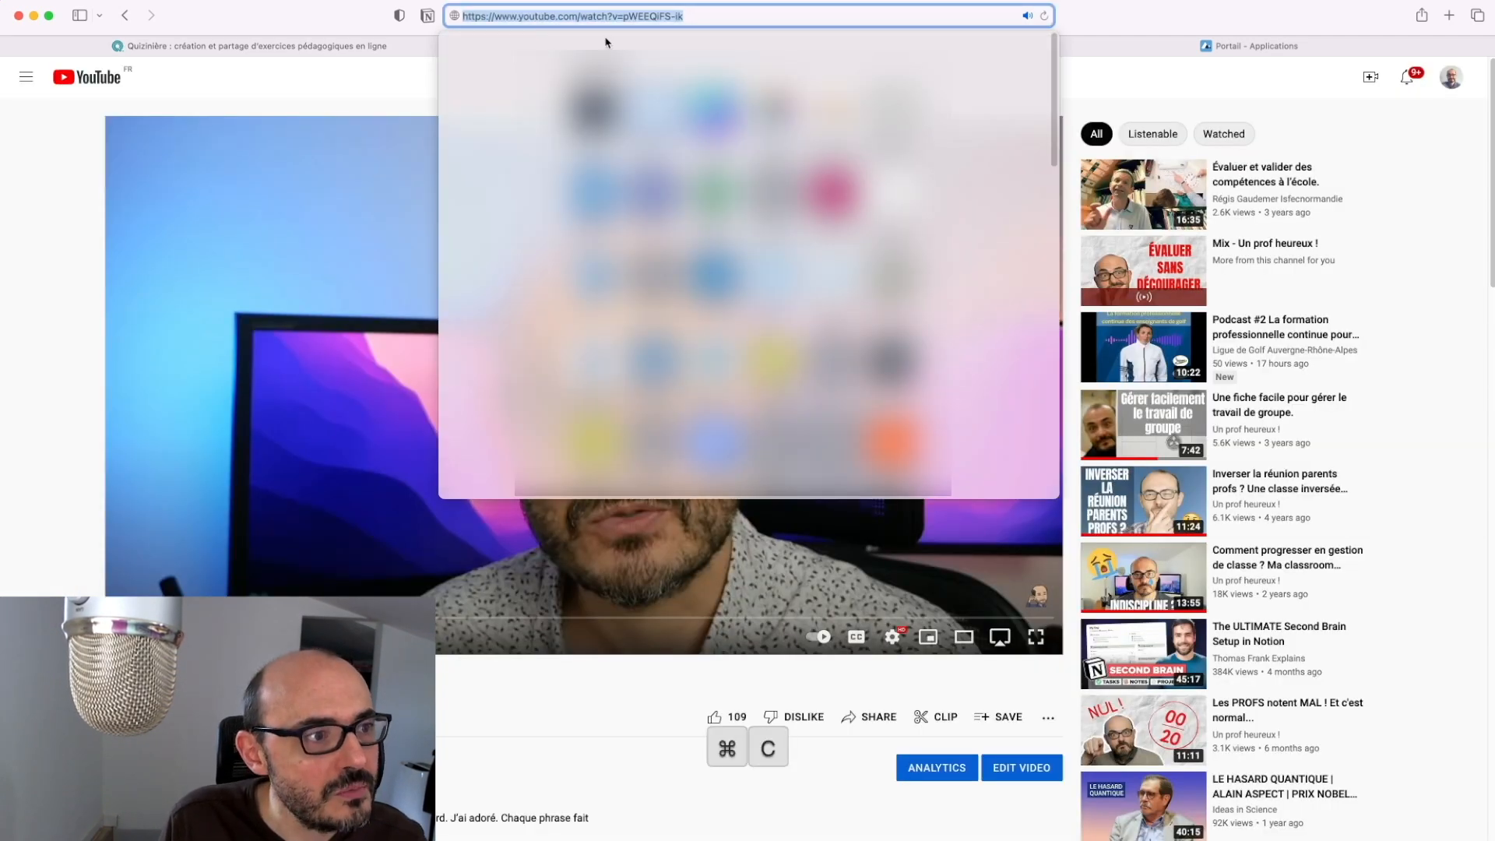
Paste the YouTube address to embed 'Évaluer sans décourager', then go to the apps.education.fr portal
left_click(405, 46)
left_click(881, 685)
key("super+v")
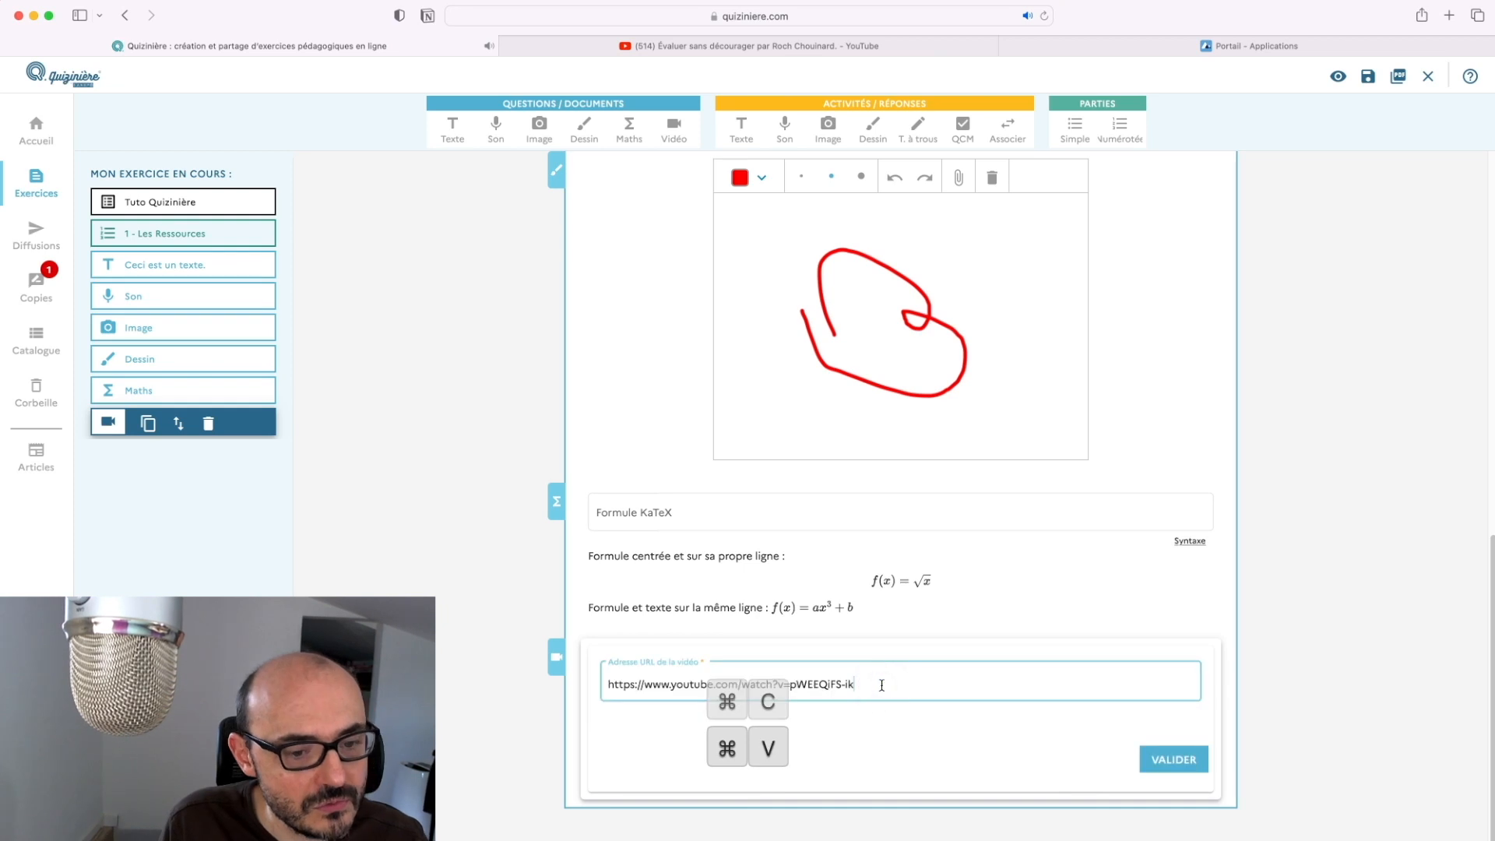
left_click(1152, 760)
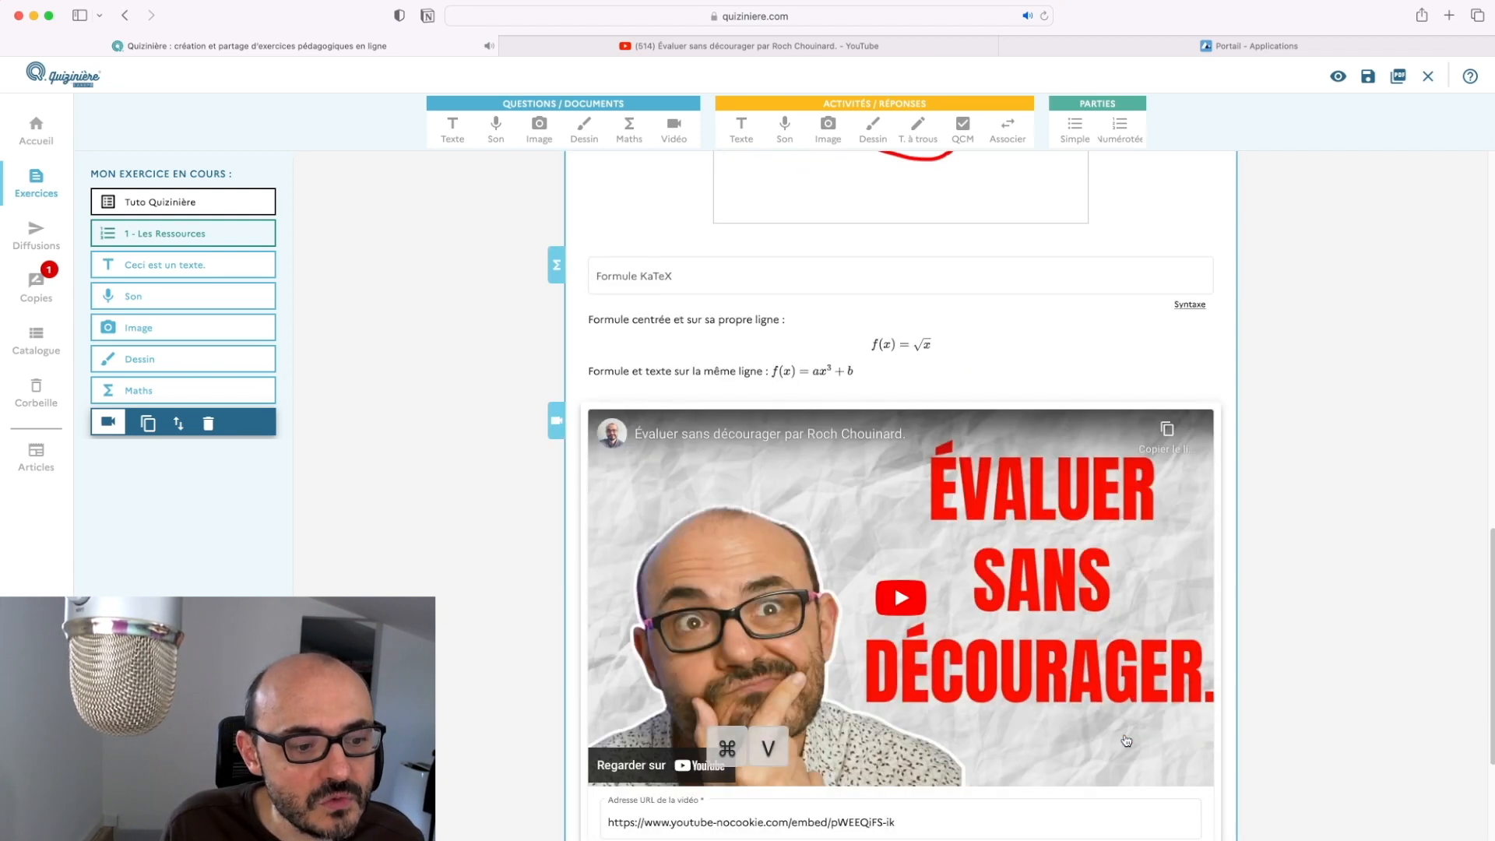
scroll(1126, 740, "down", 4)
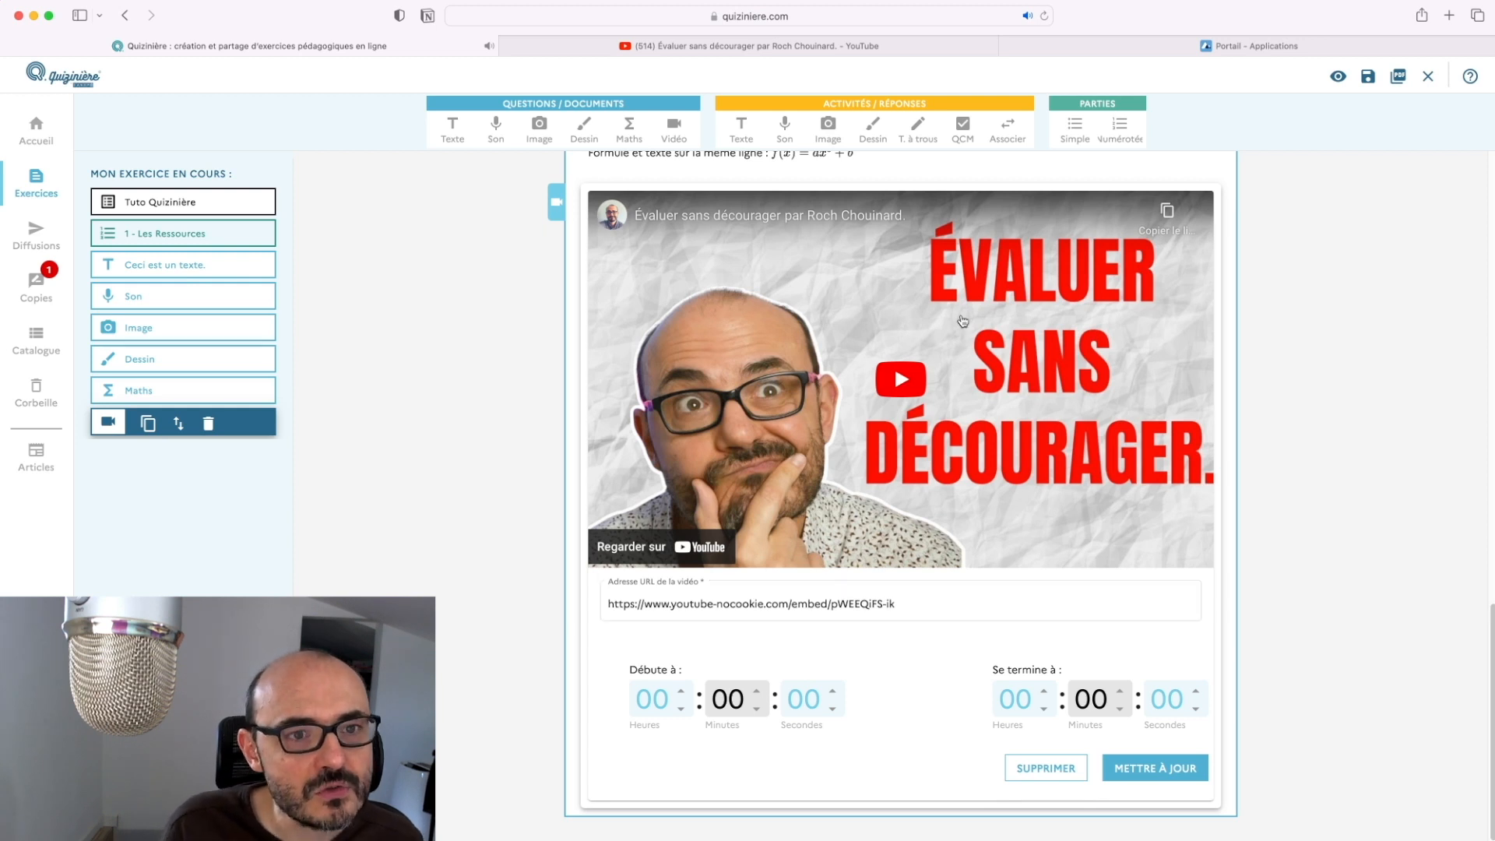
left_click(1095, 42)
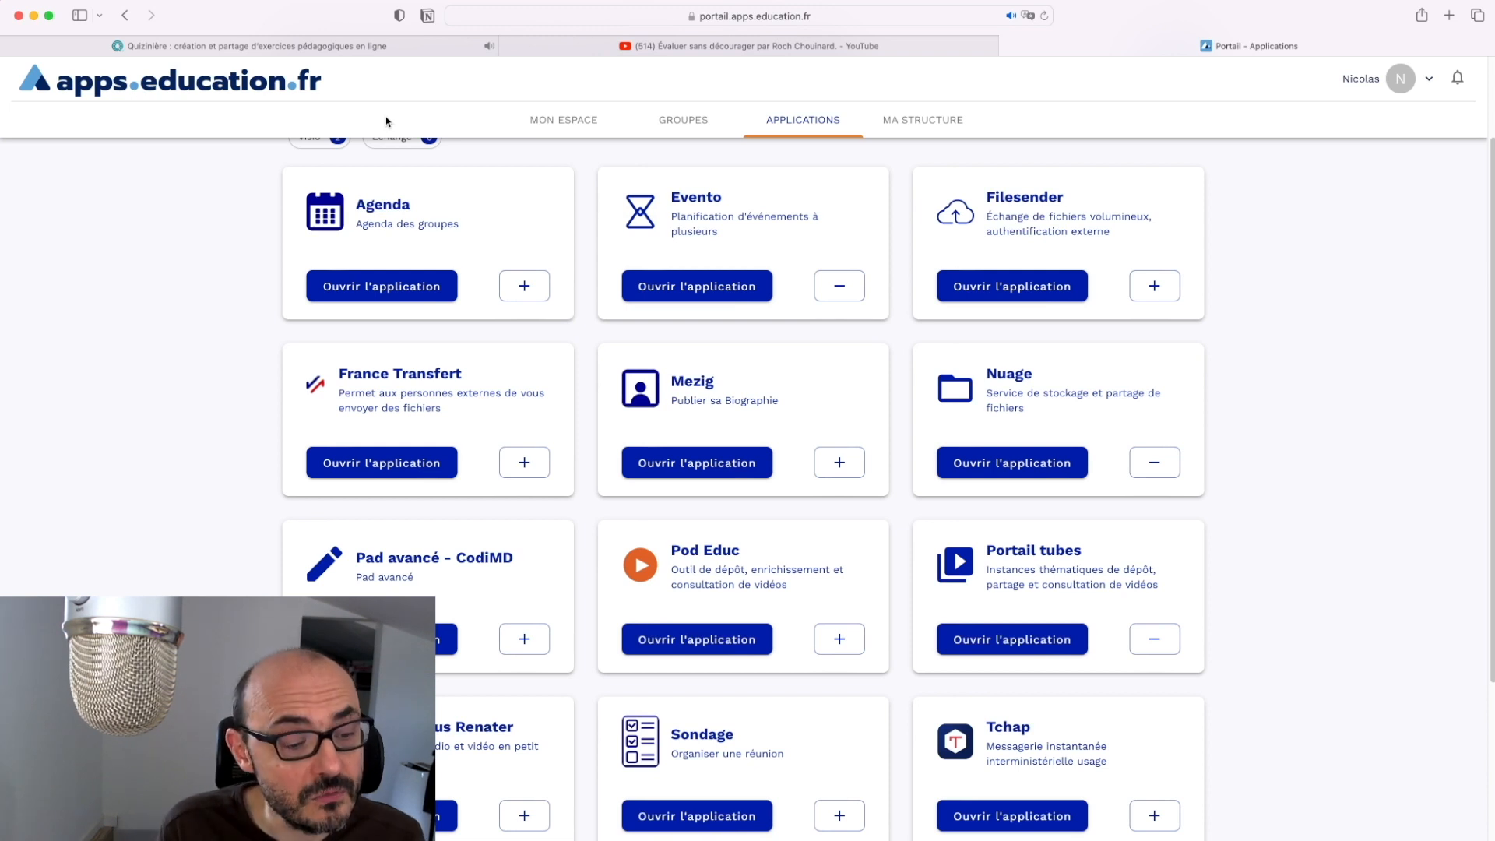
Launch Portail tubes from the apps.education.fr grid and open its instances list by level
scroll(709, 366, "down", 3)
scroll(708, 350, "up", 5)
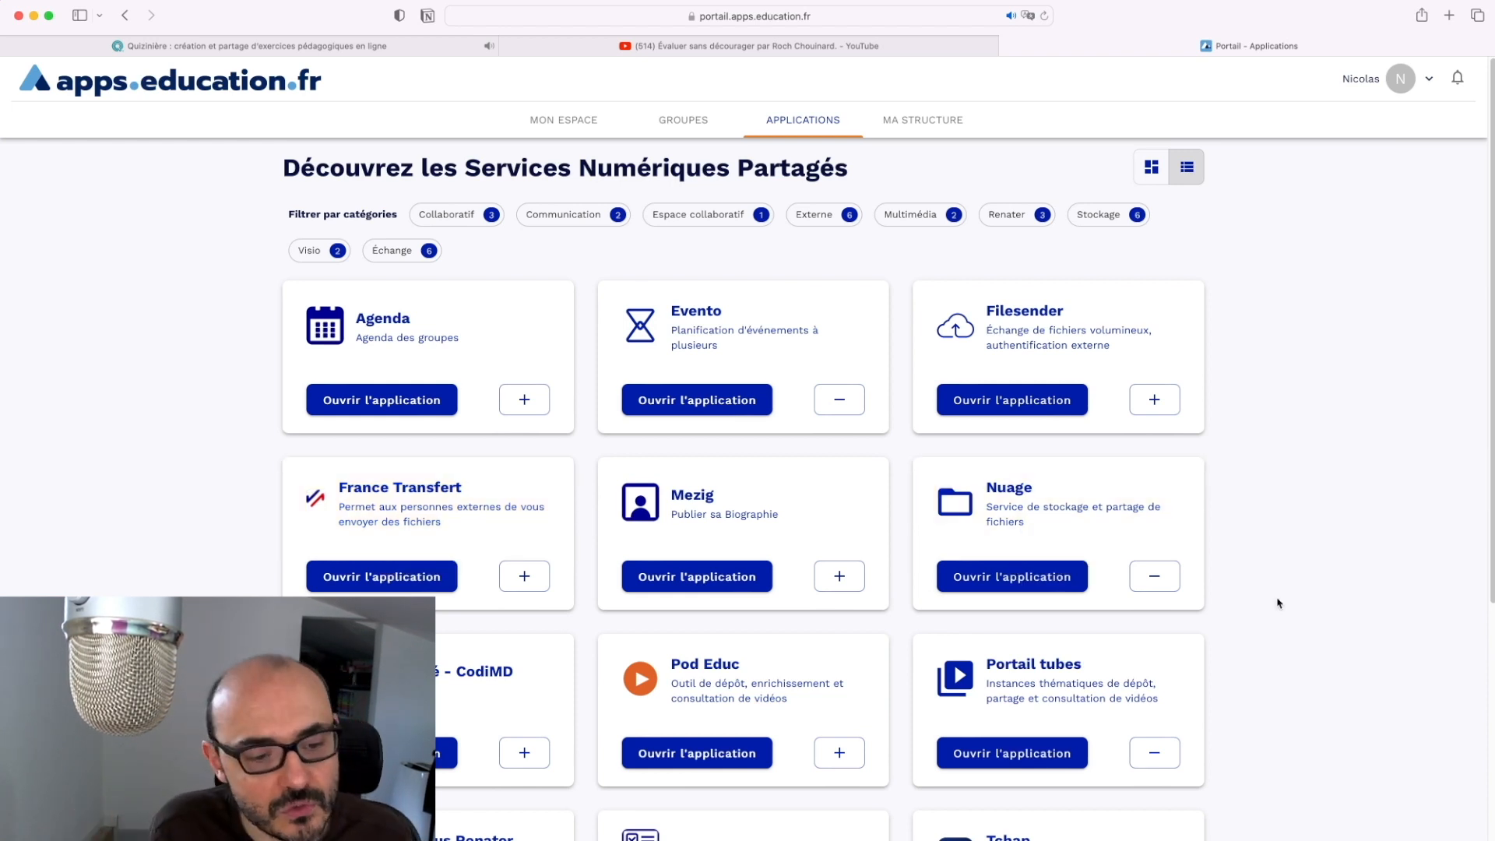
scroll(1232, 591, "down", 1)
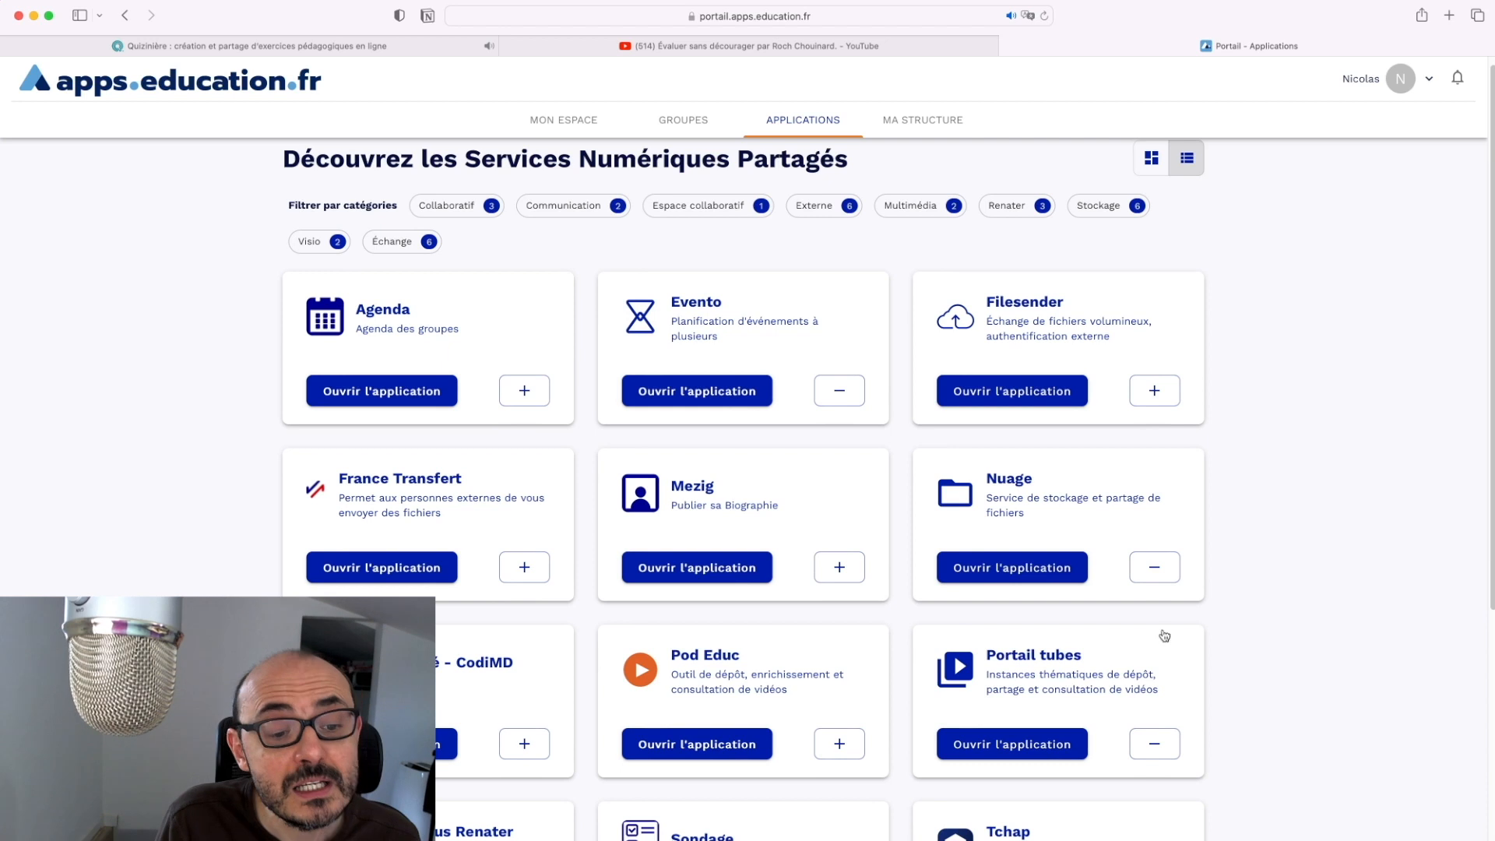
left_click(977, 746)
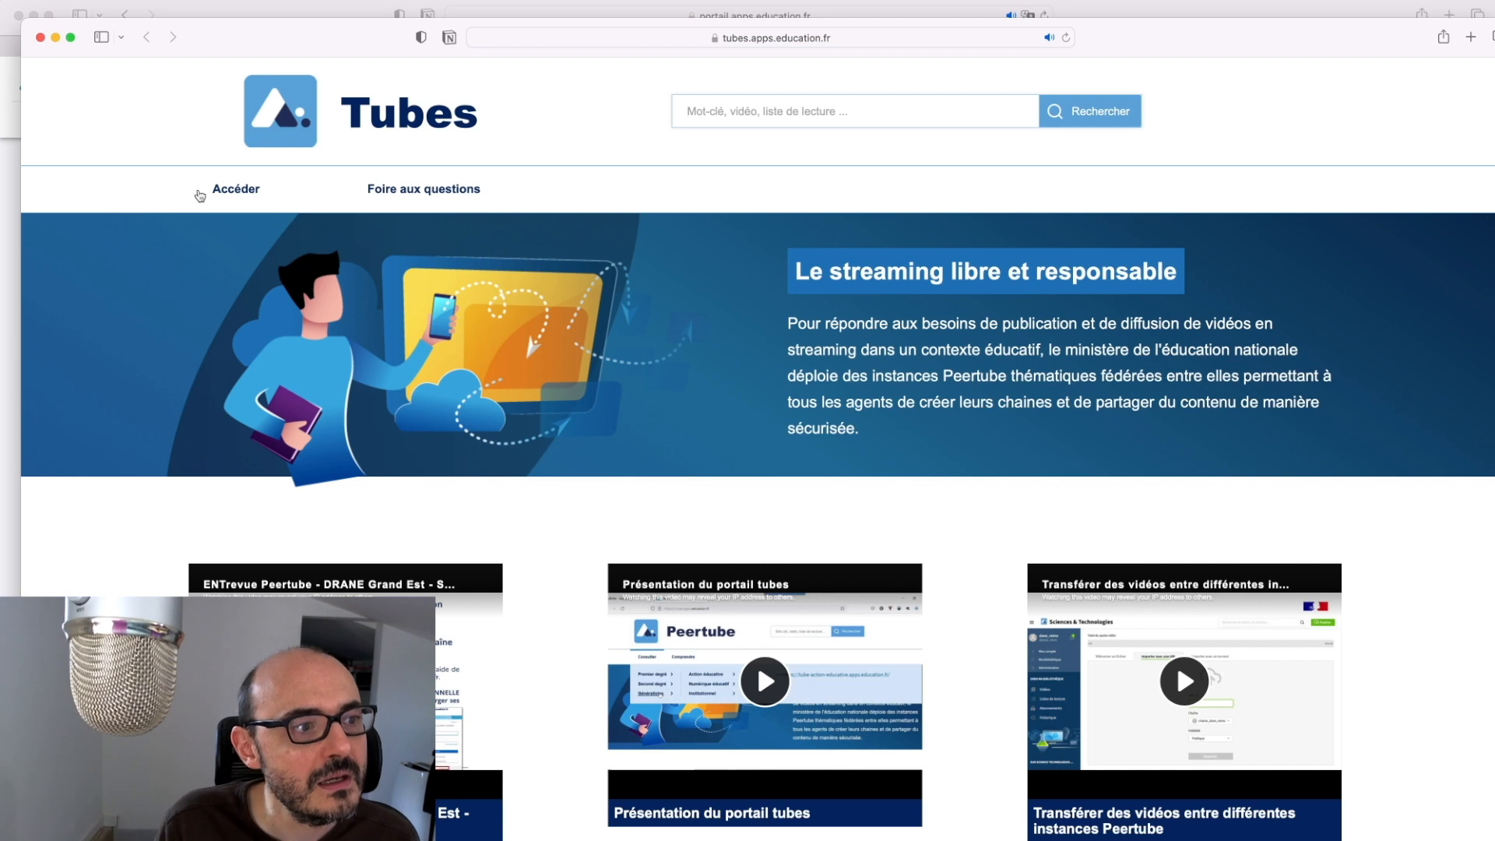
left_click(214, 196)
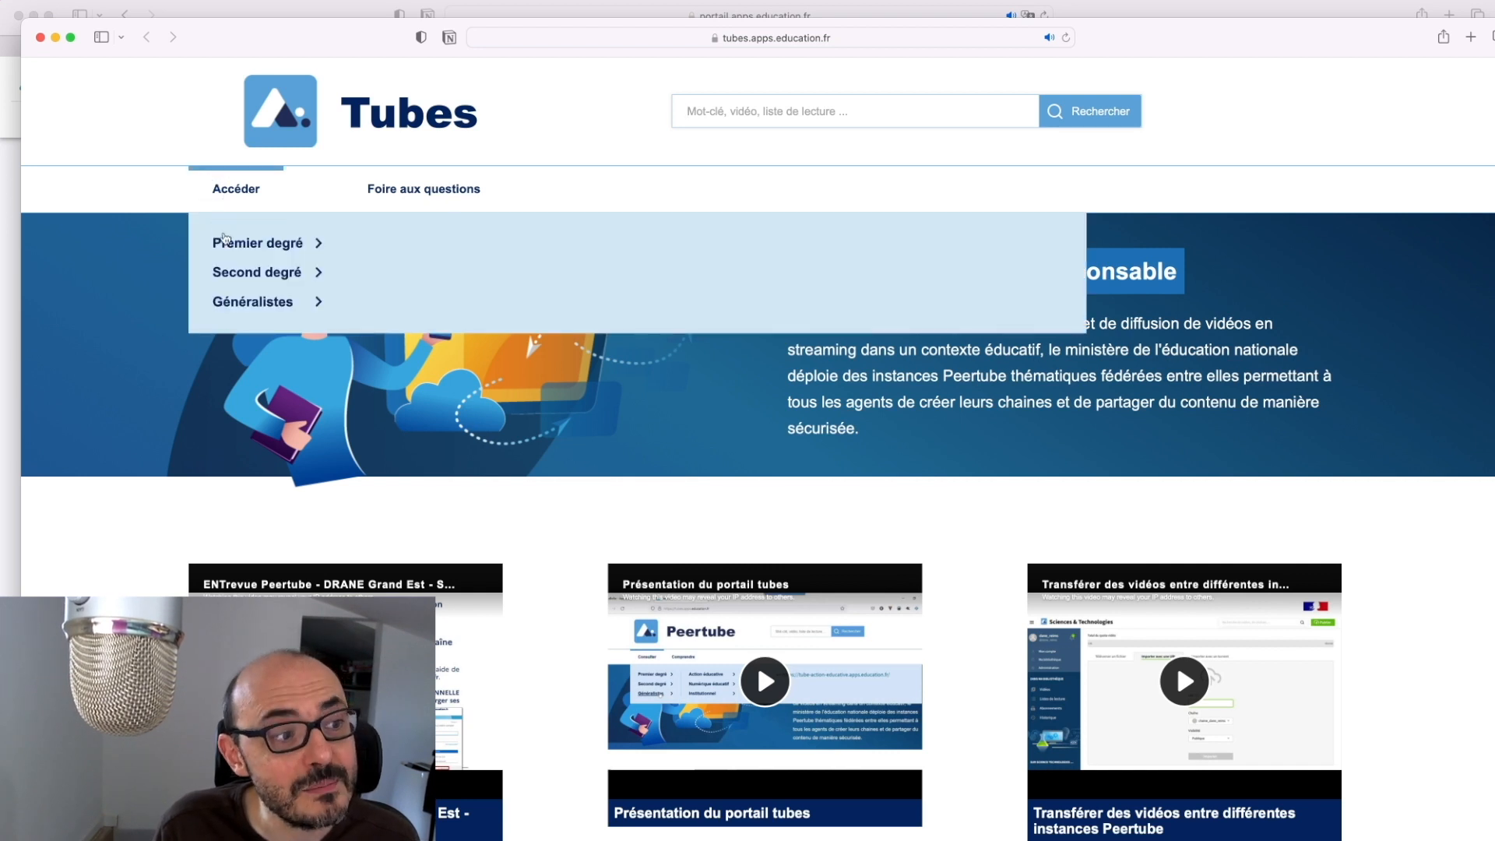
Reveal the Second degré Sciences & technologies instances, such as SVT and Physique-Chimie
mouse_move(225, 246)
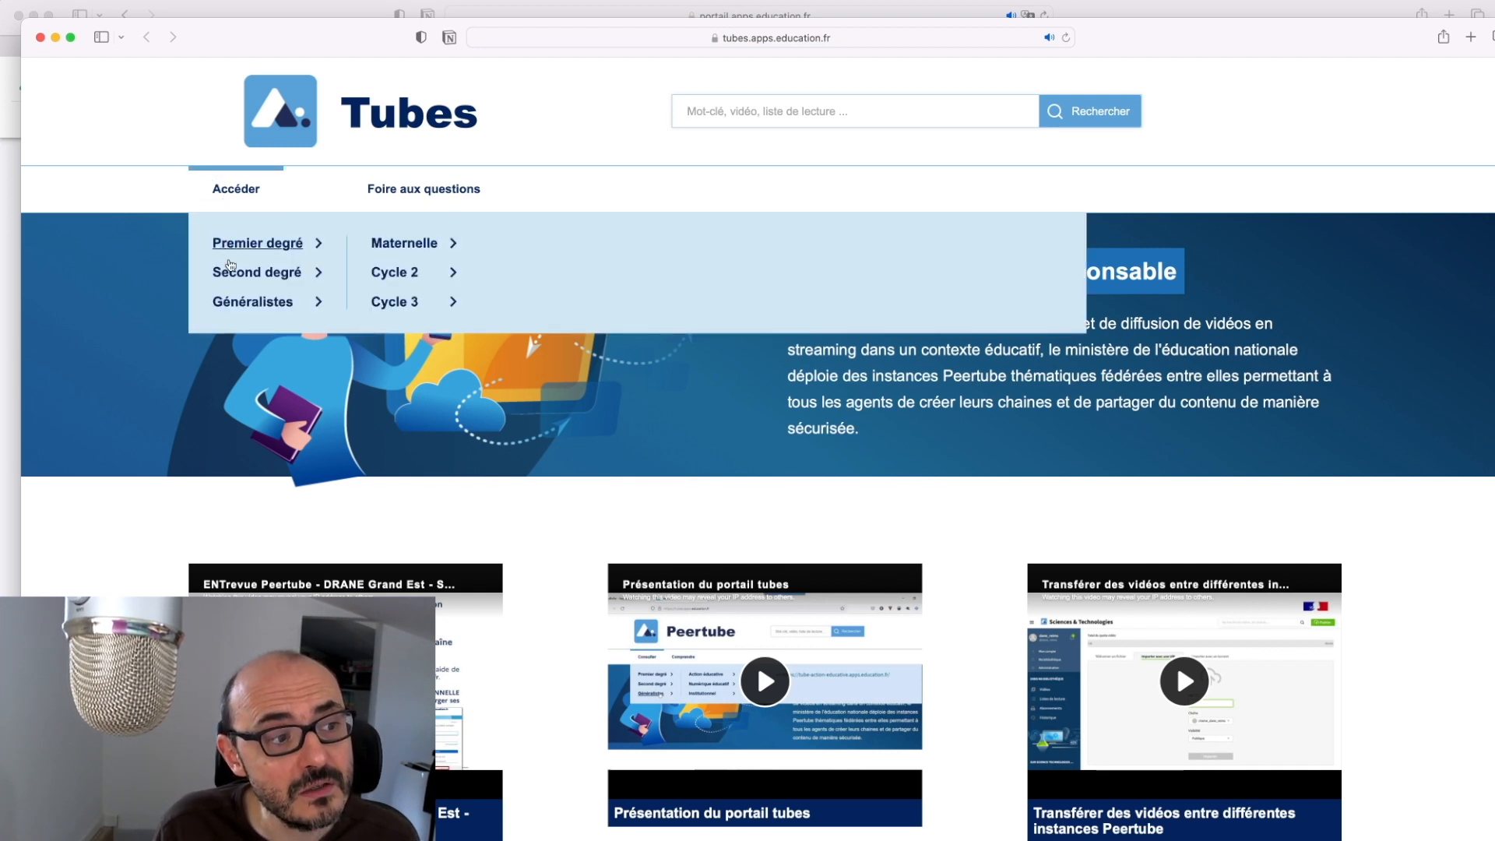
mouse_move(232, 273)
mouse_move(244, 303)
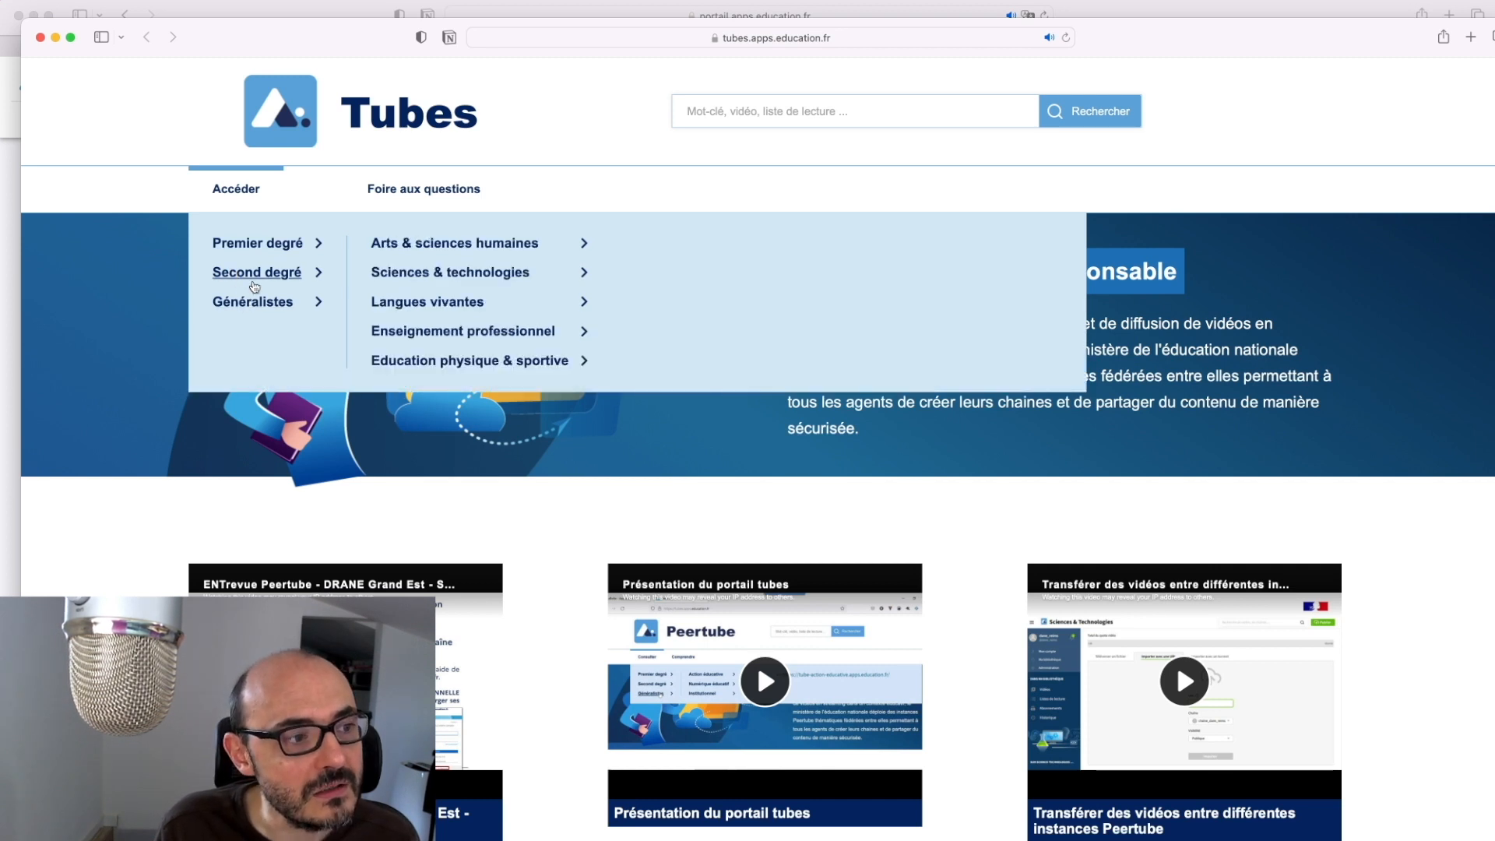
mouse_move(421, 277)
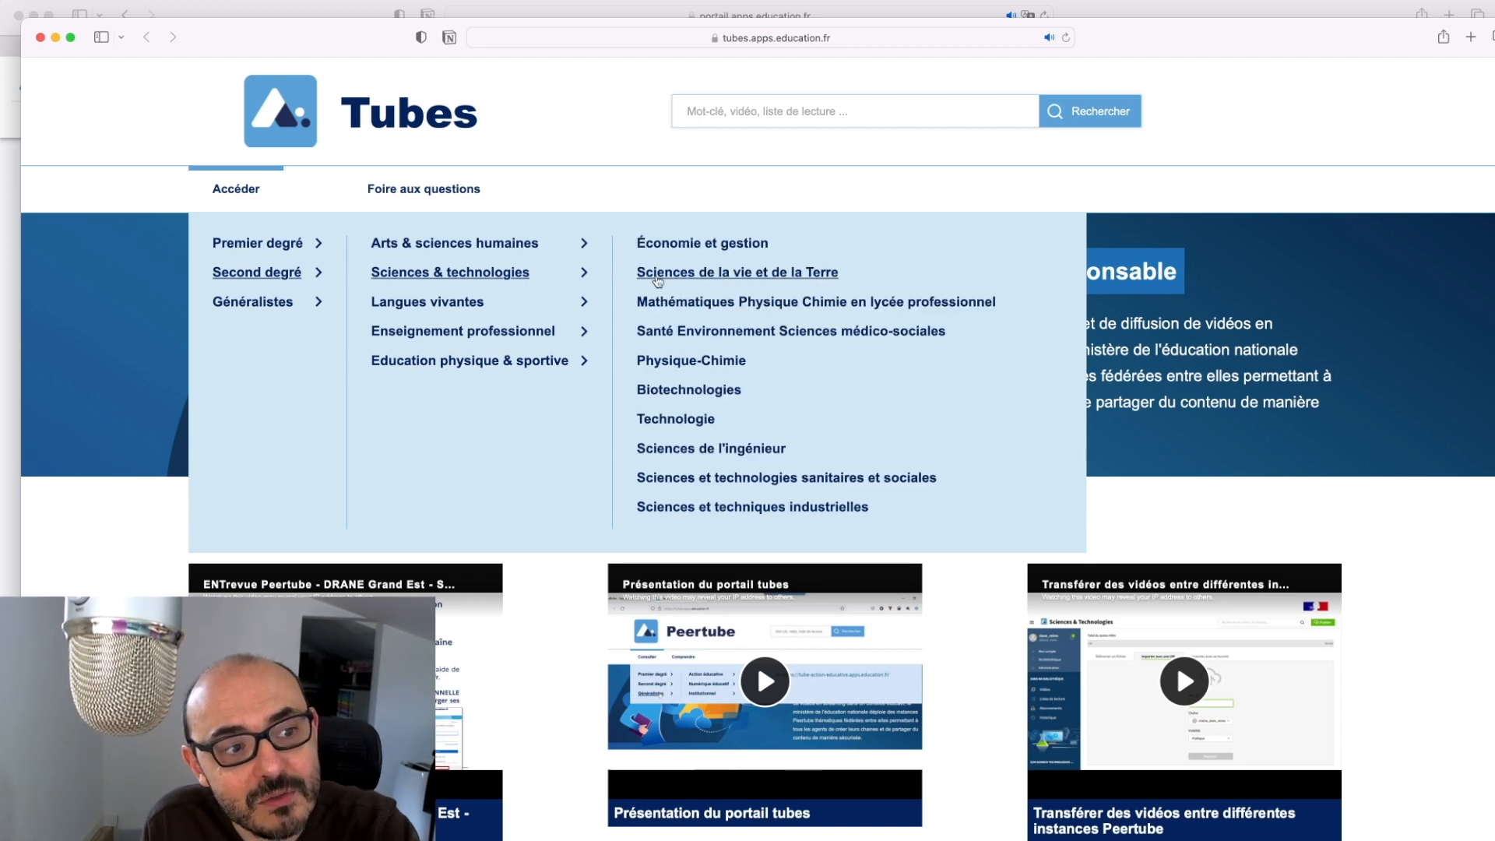
Open the 'le blob au collège' video from the Sciences de la vie et de la Terre instance
left_click(657, 279)
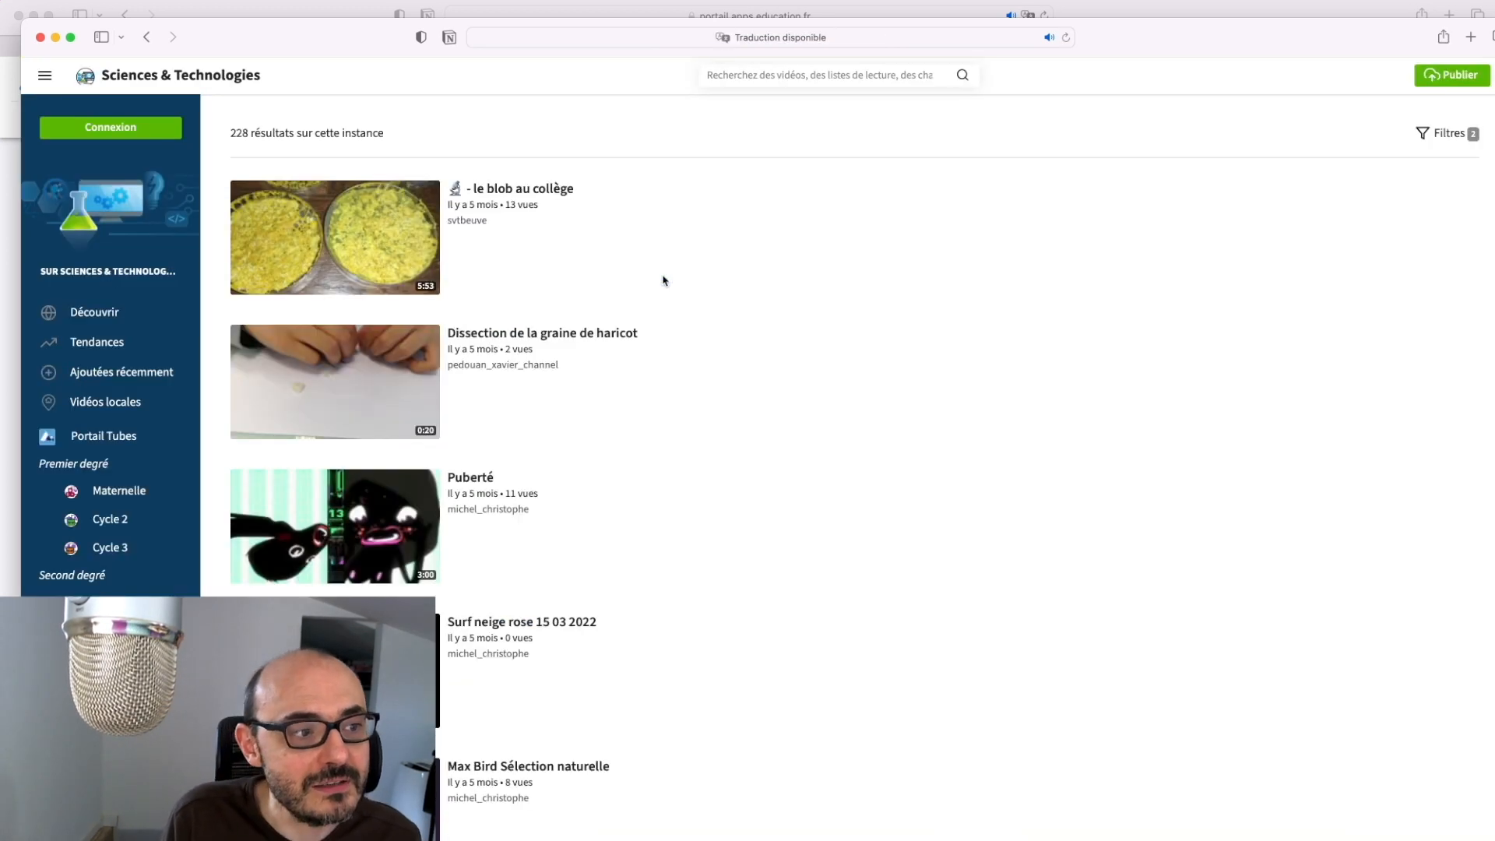
scroll(559, 499, "down", 8)
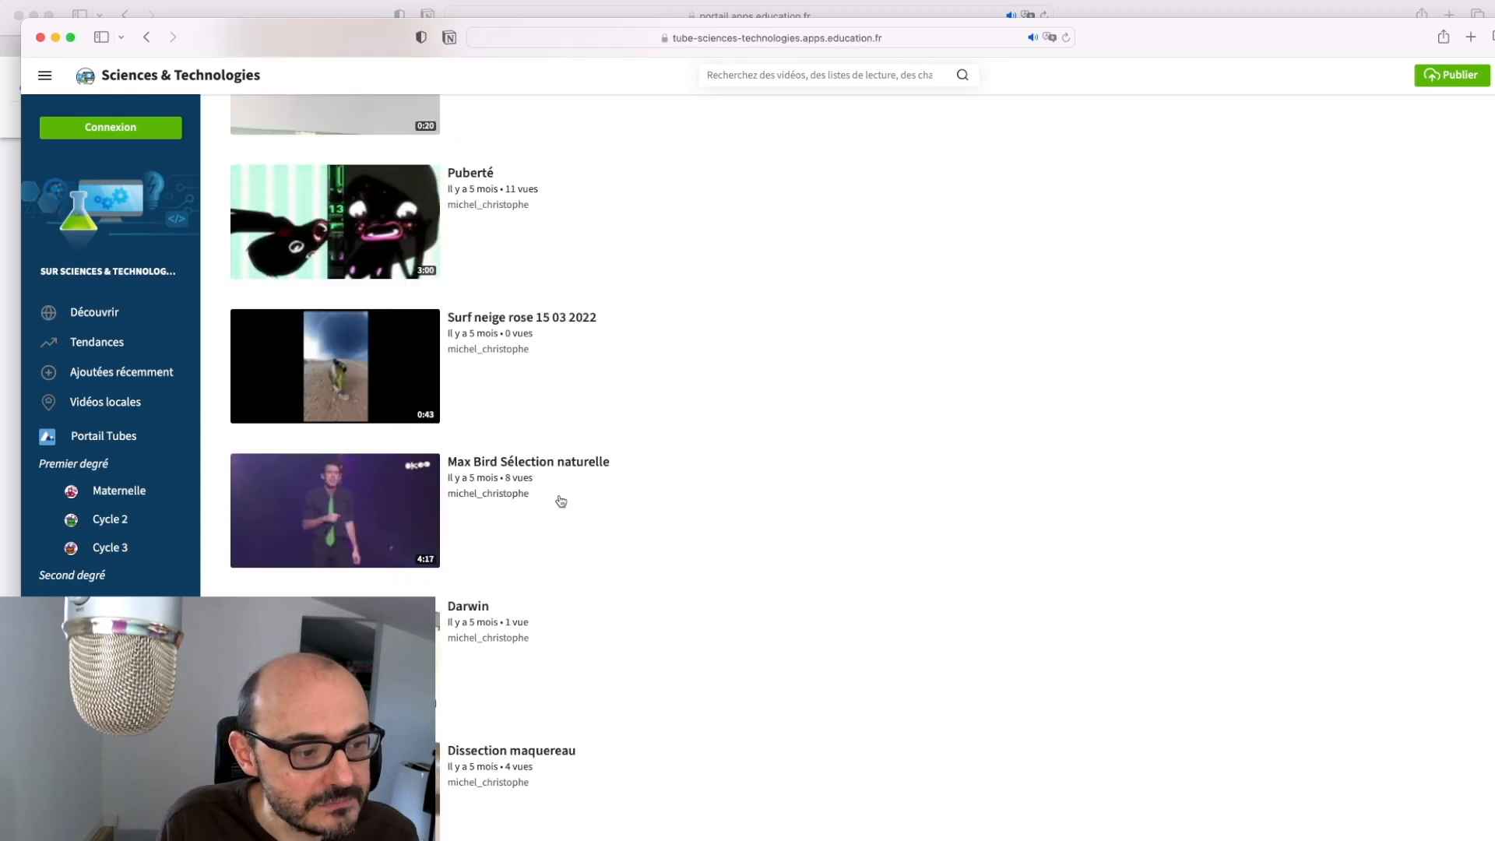
scroll(560, 499, "down", 4)
scroll(561, 496, "up", 12)
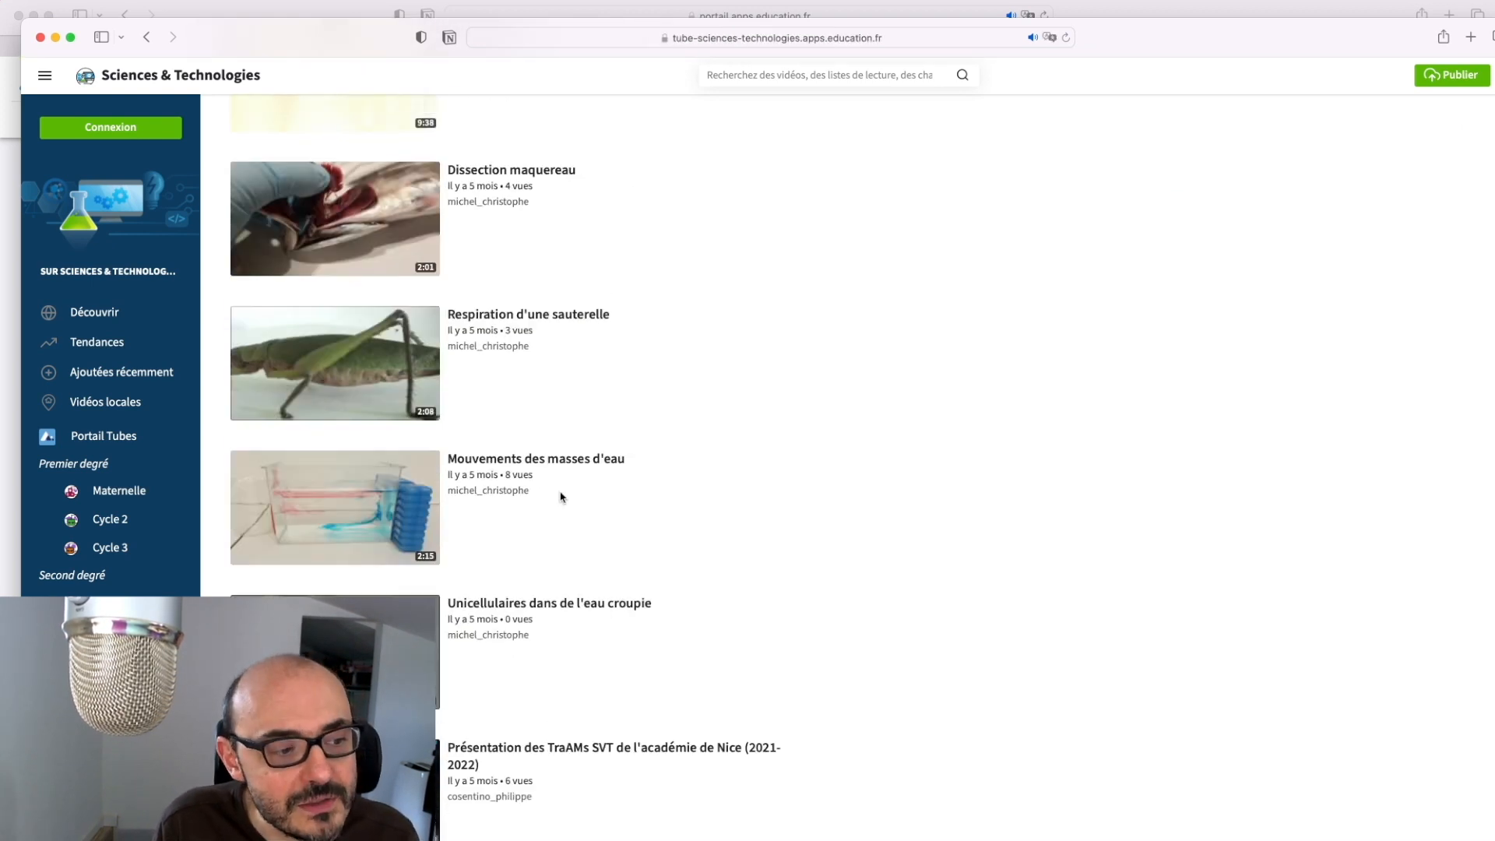
left_click(370, 226)
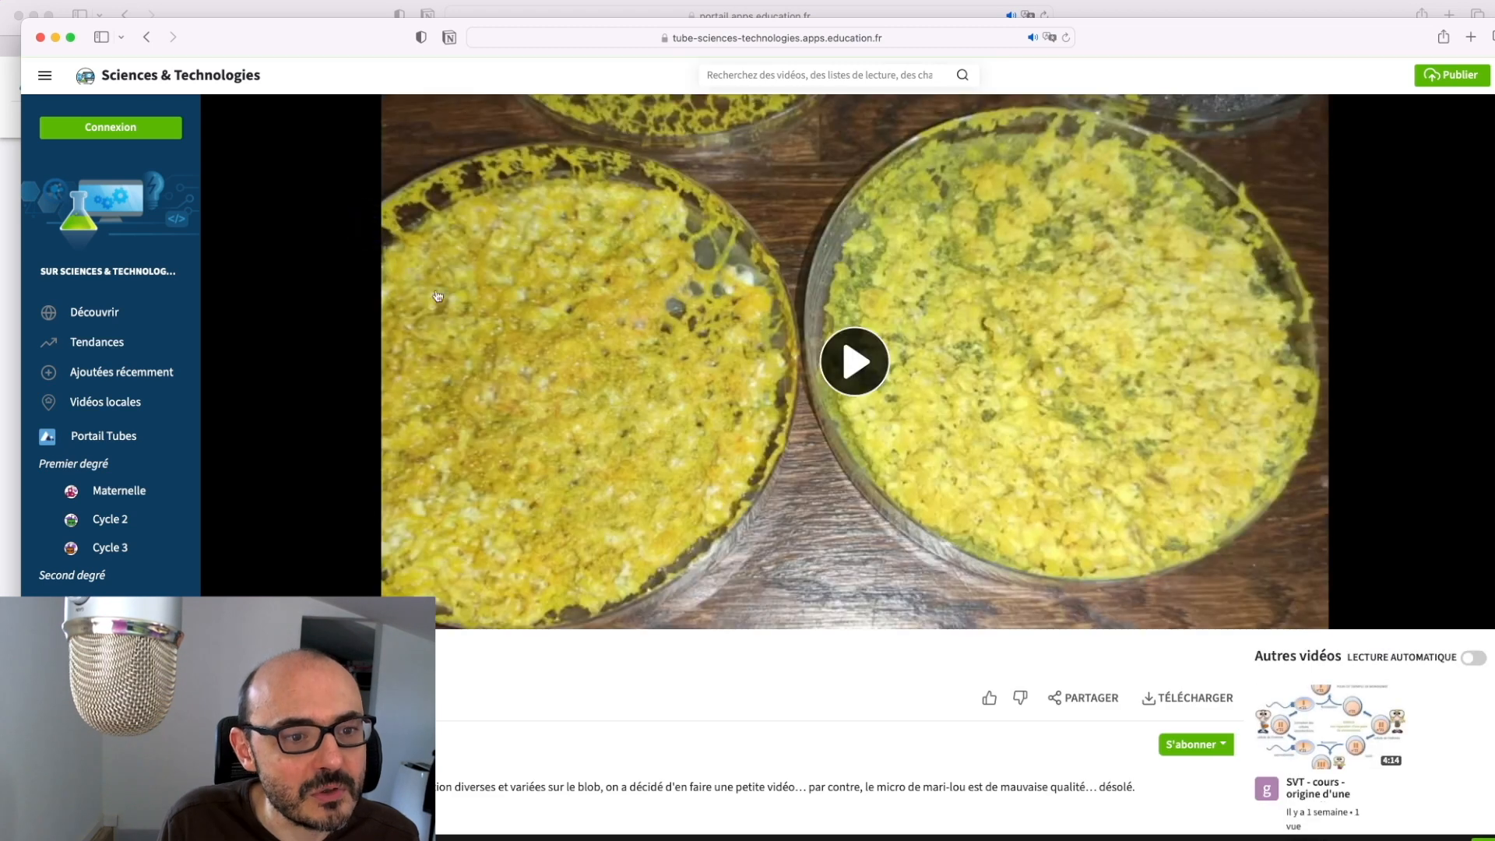
Copy the video page's web address and go back to the Quizinière exercise tab
left_click(963, 39)
key("super+c")
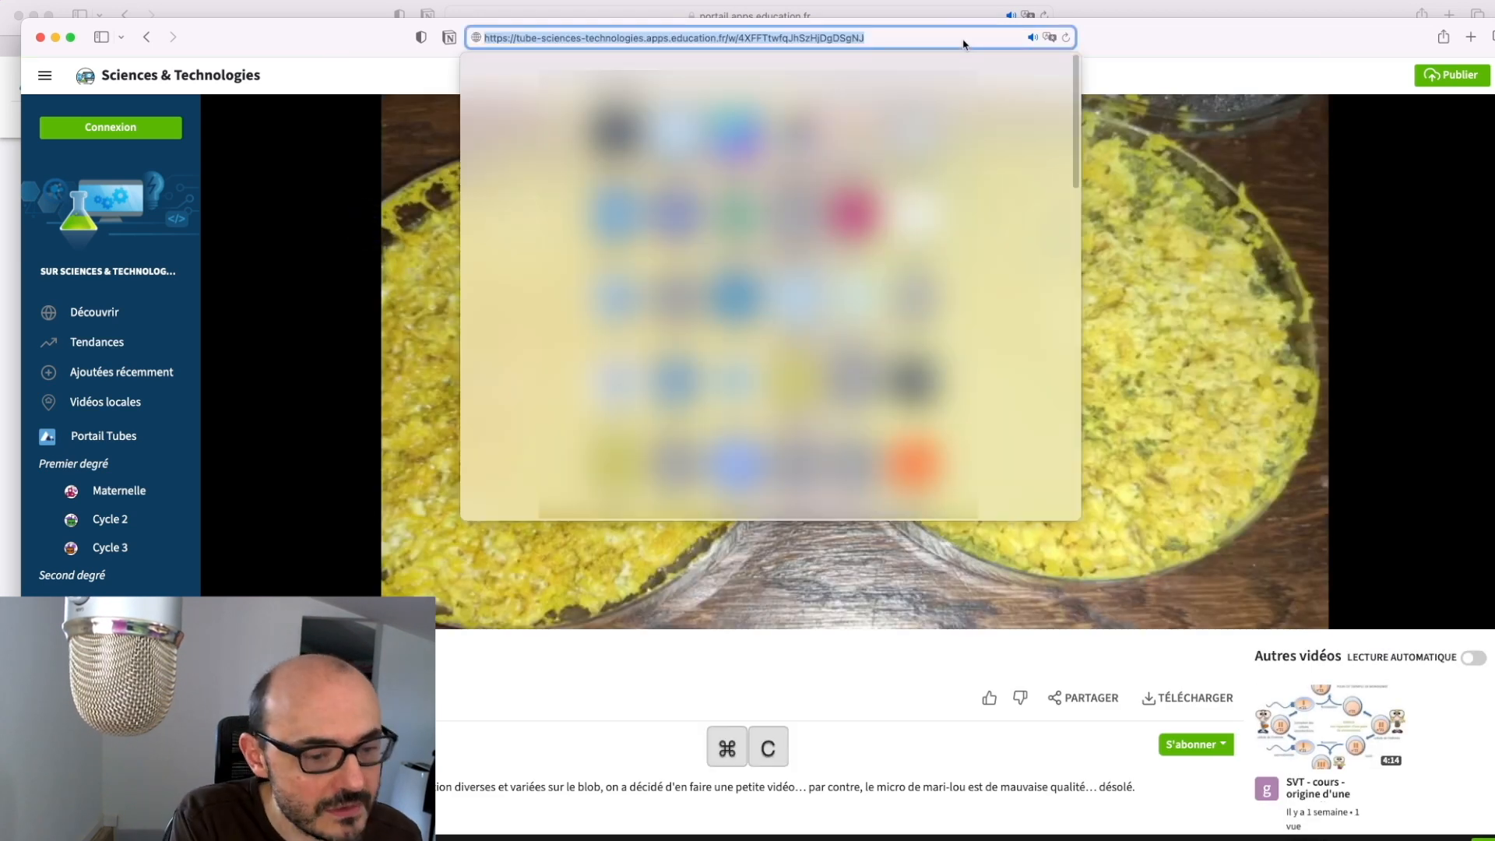
left_click(373, 153)
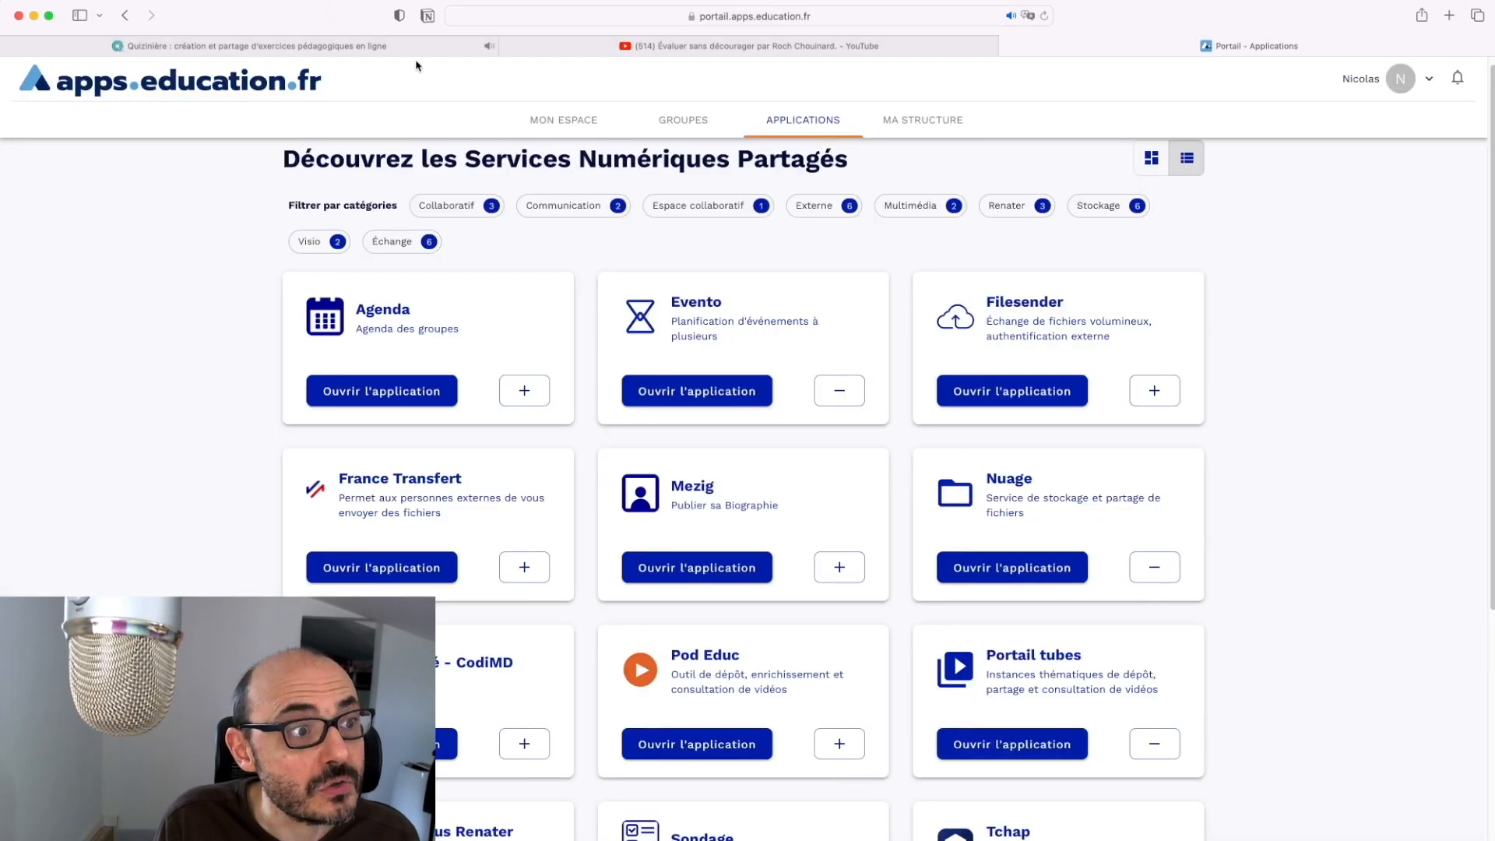
left_click(412, 46)
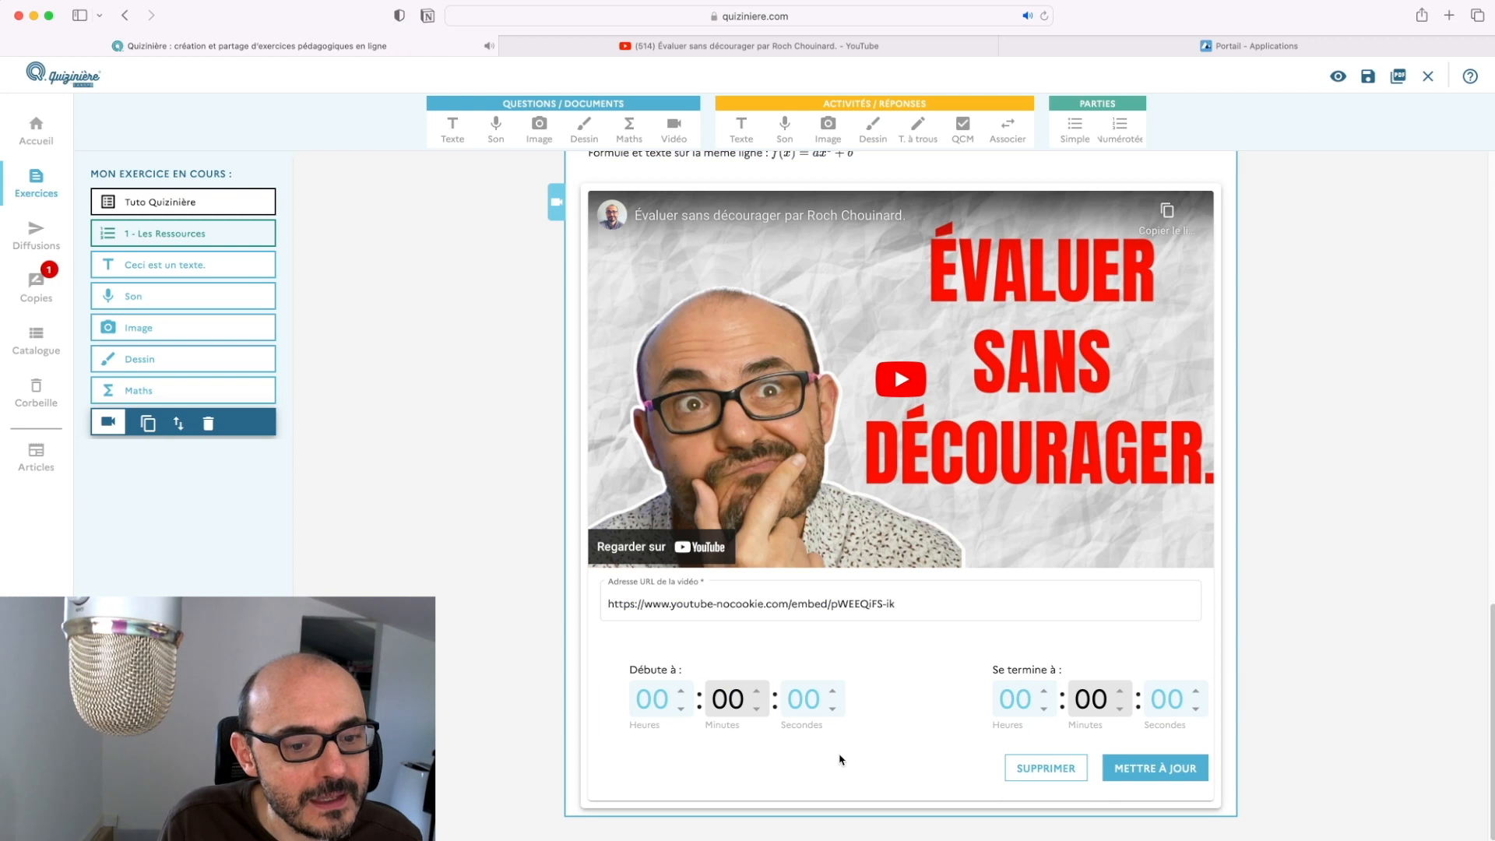
Delete the YouTube video and embed the pasted tube-sciences 'le blob au collège' link instead
left_click(1016, 768)
left_click(954, 685)
key("super+v")
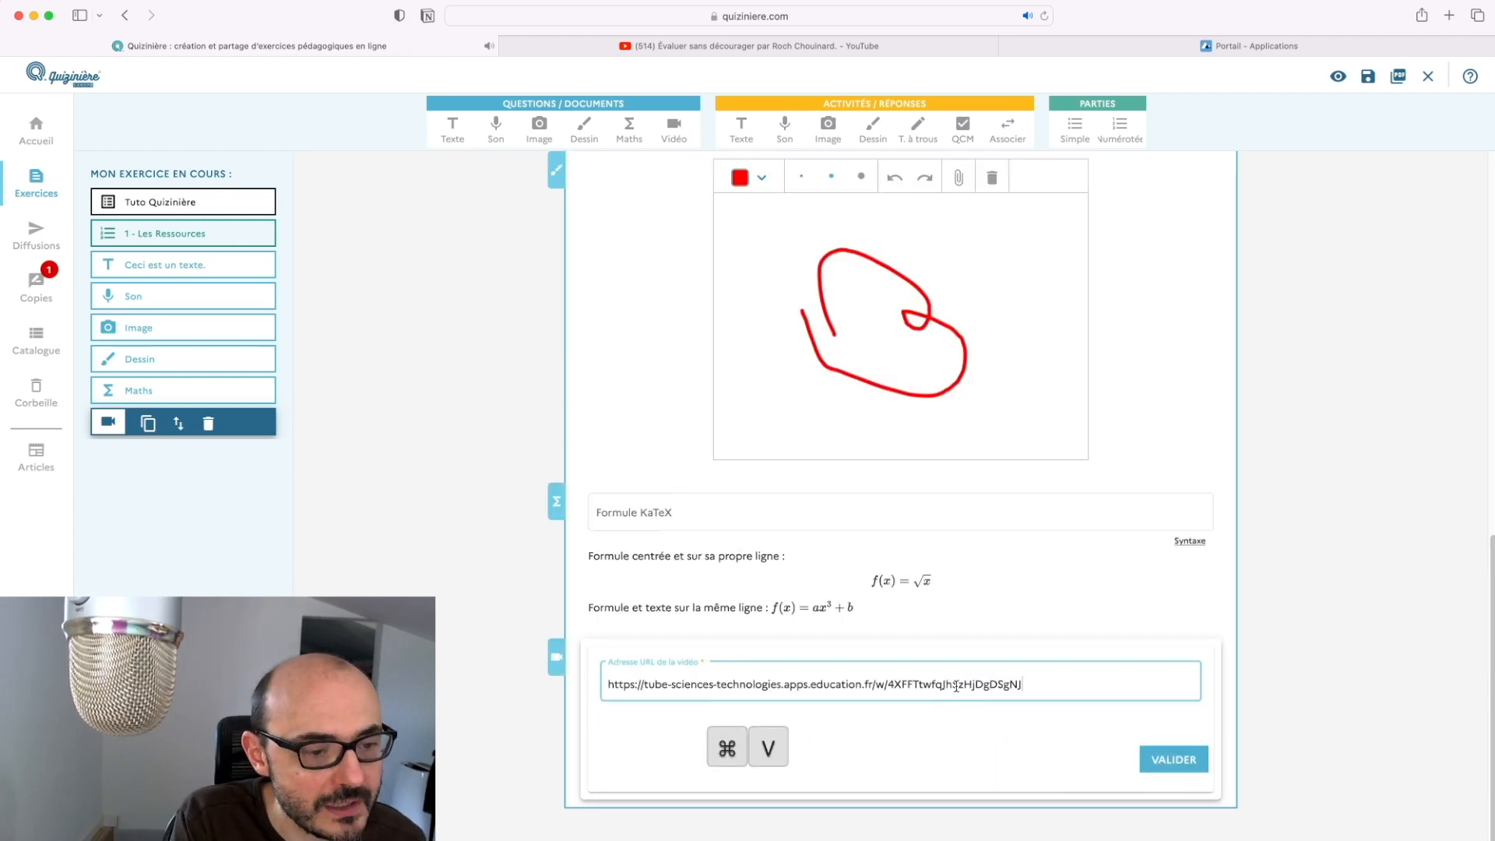
left_click(1171, 759)
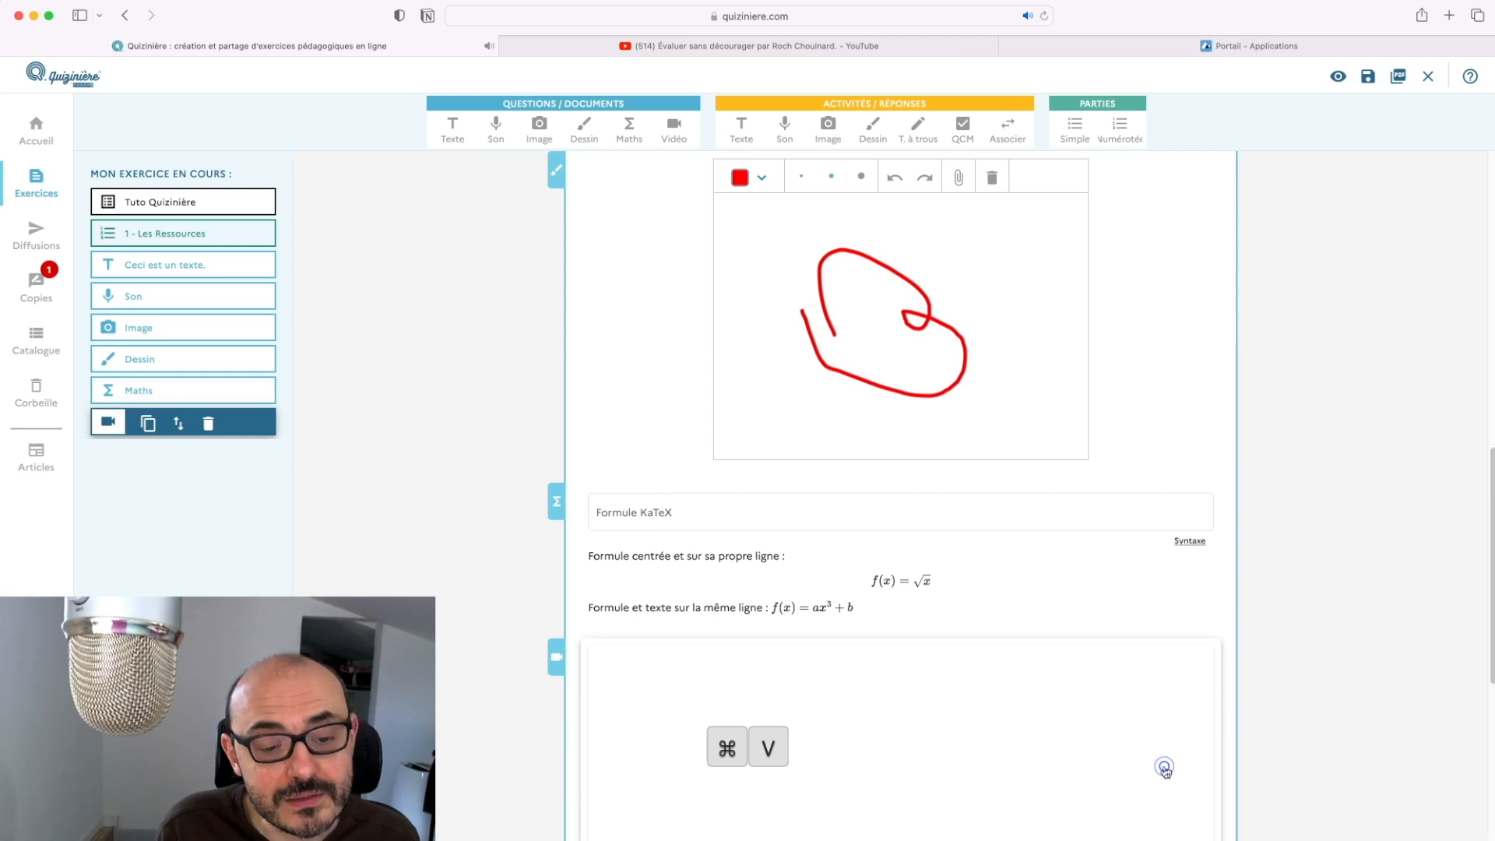
scroll(1161, 763, "down", 2)
scroll(1161, 763, "down", 5)
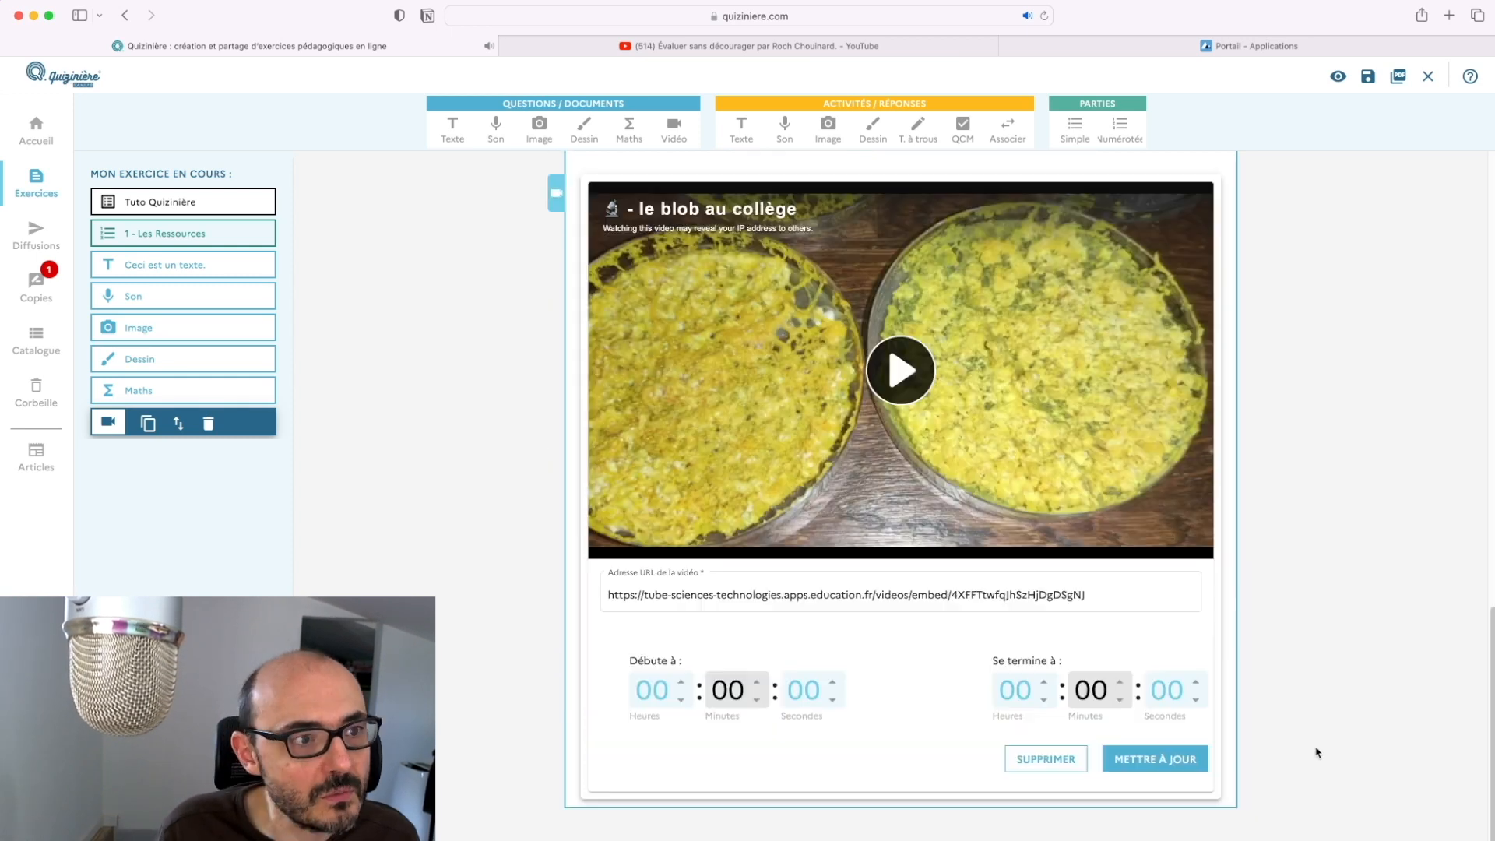
scroll(818, 463, "up", 15)
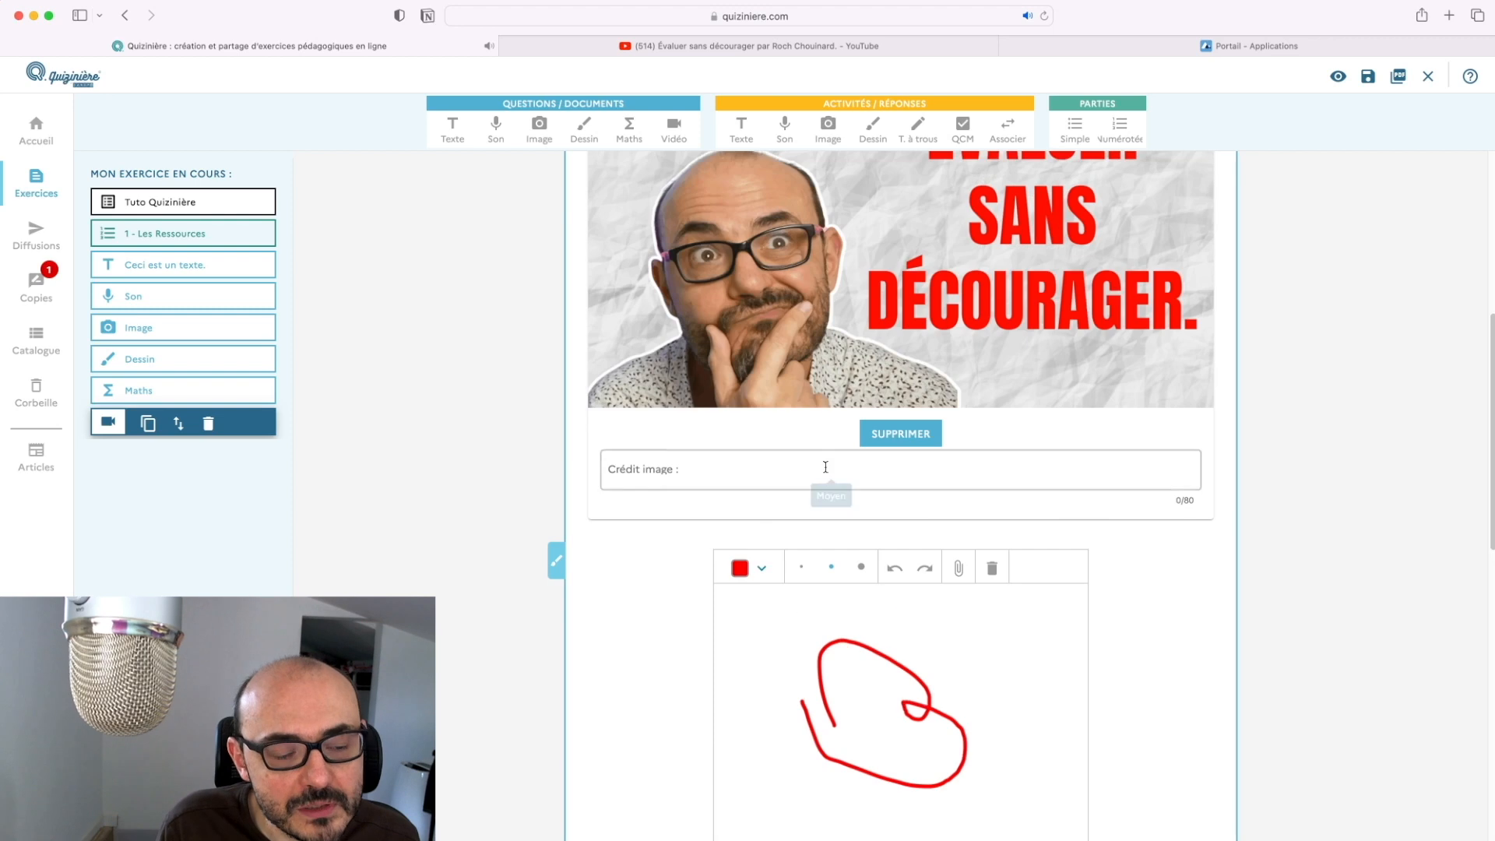
scroll(827, 472, "up", 4)
scroll(826, 472, "down", 15)
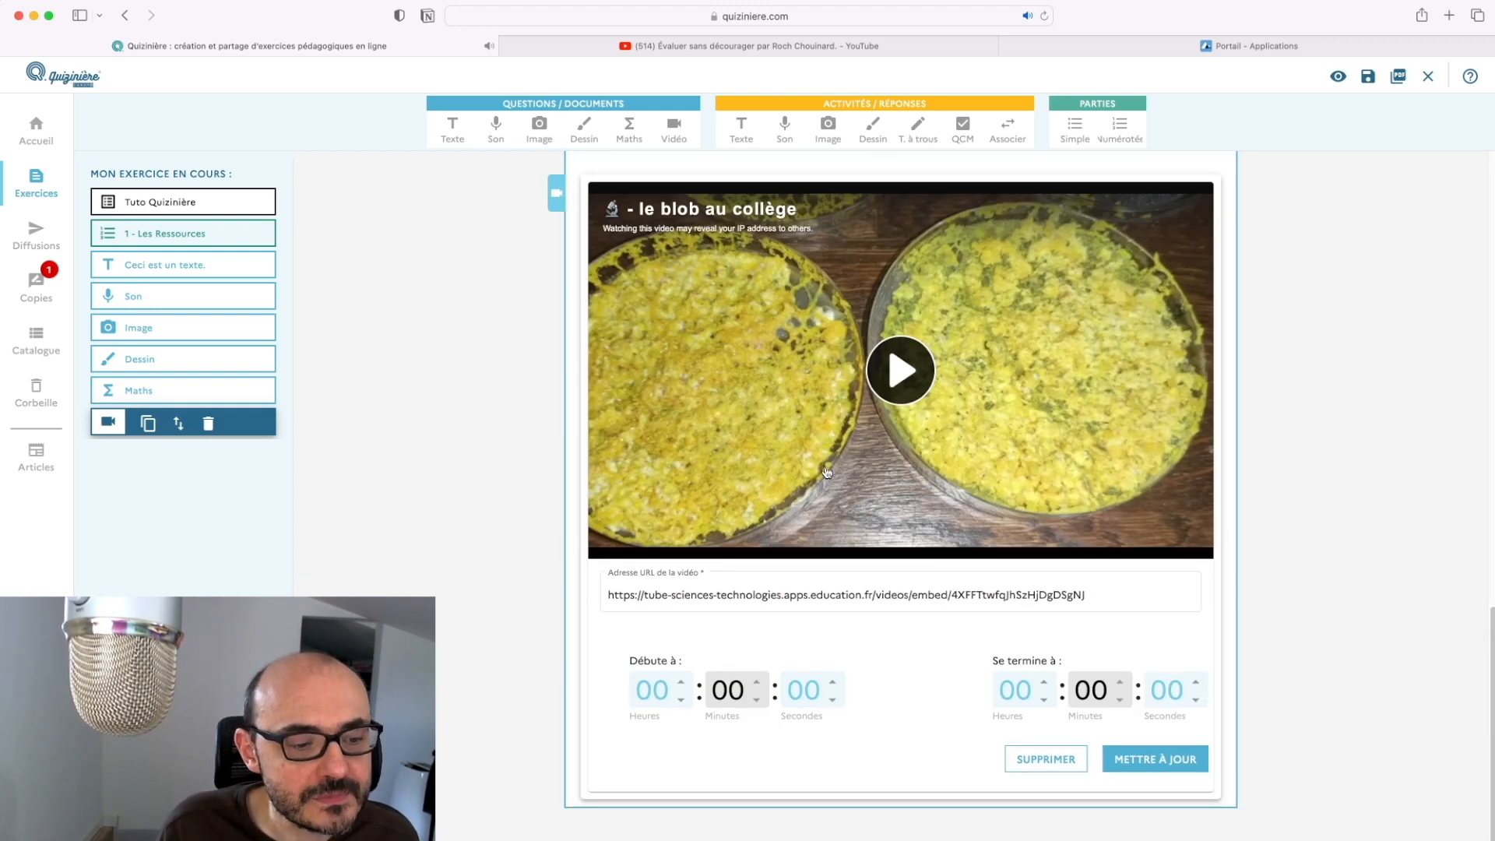
Add numbered part 2 titled 'Les questions :'
left_click(1120, 127)
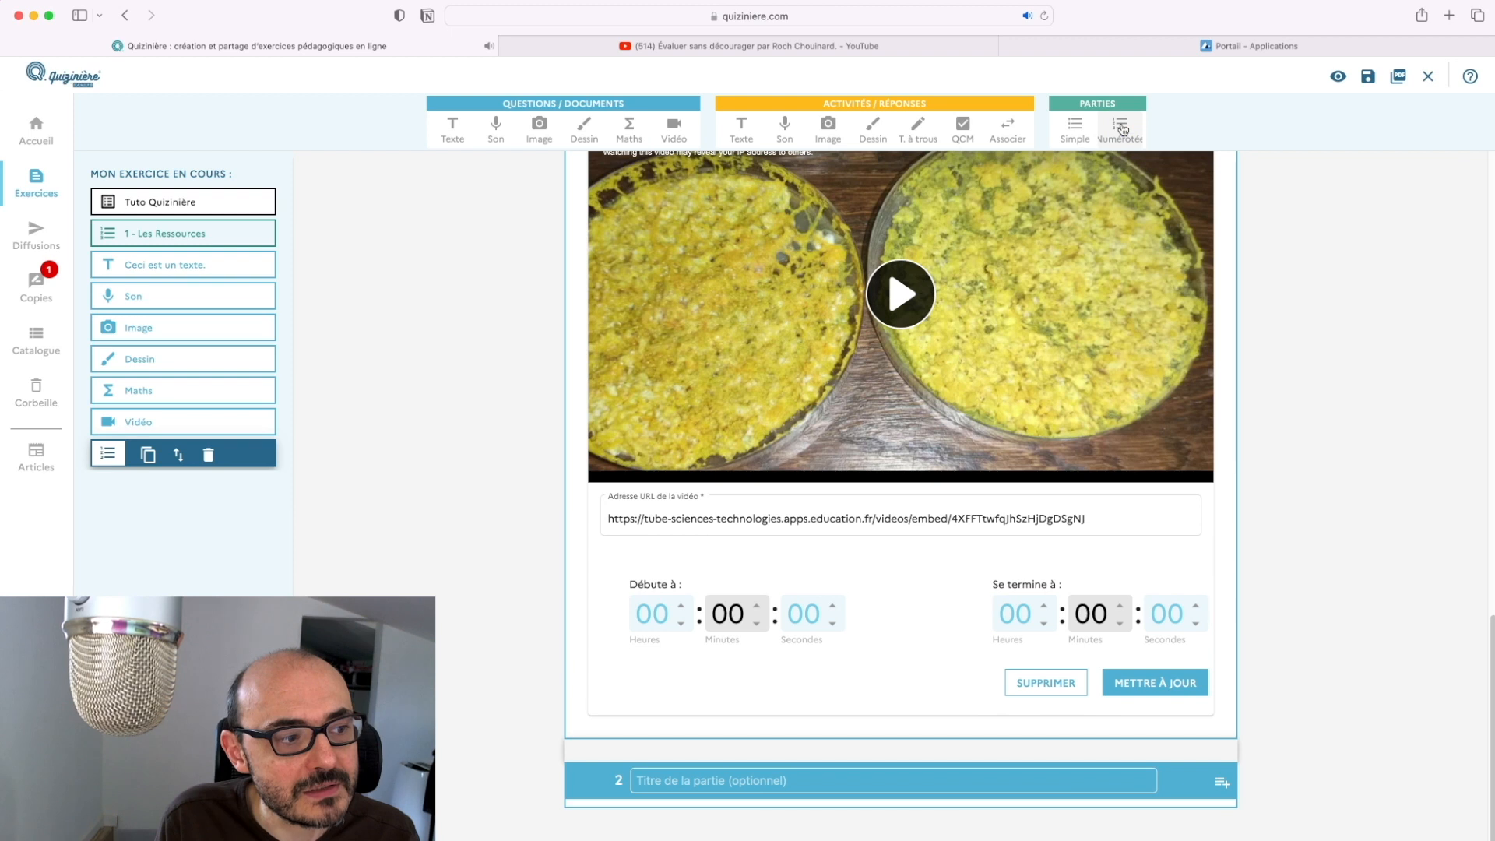
left_click(842, 774)
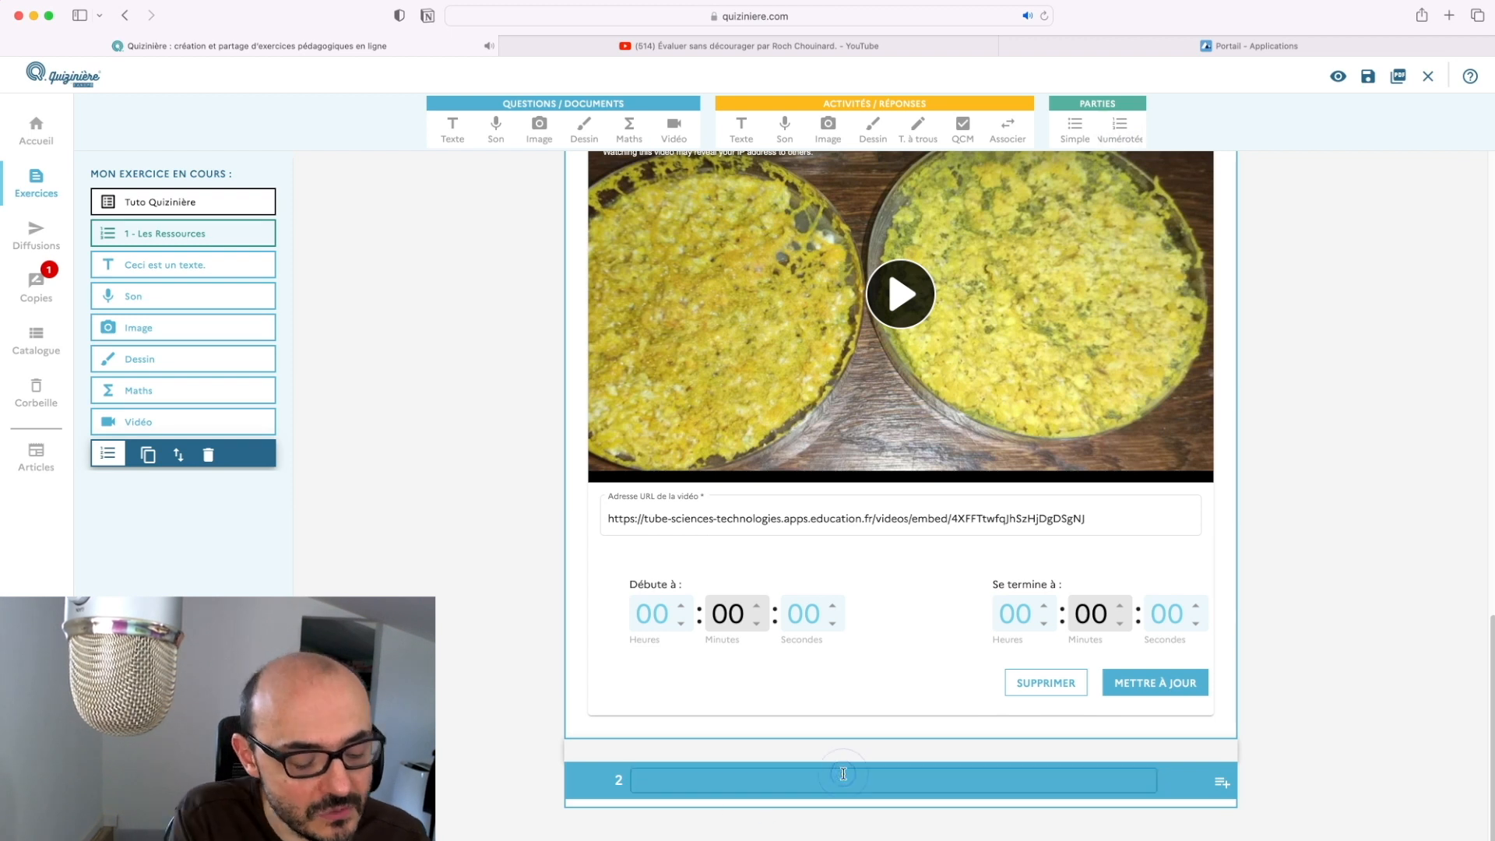
type("Les questions :")
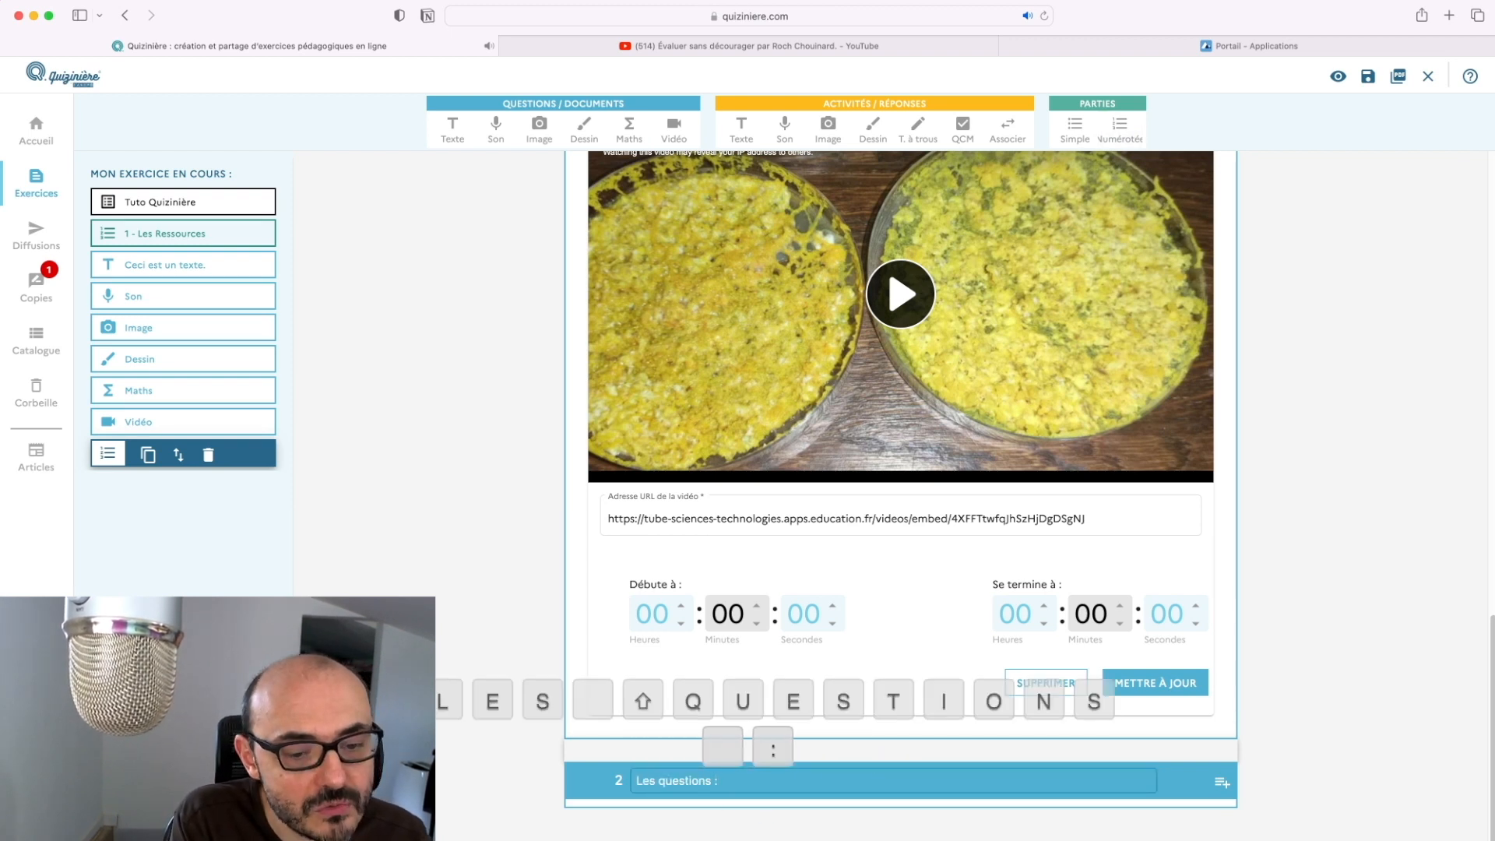
key("Return")
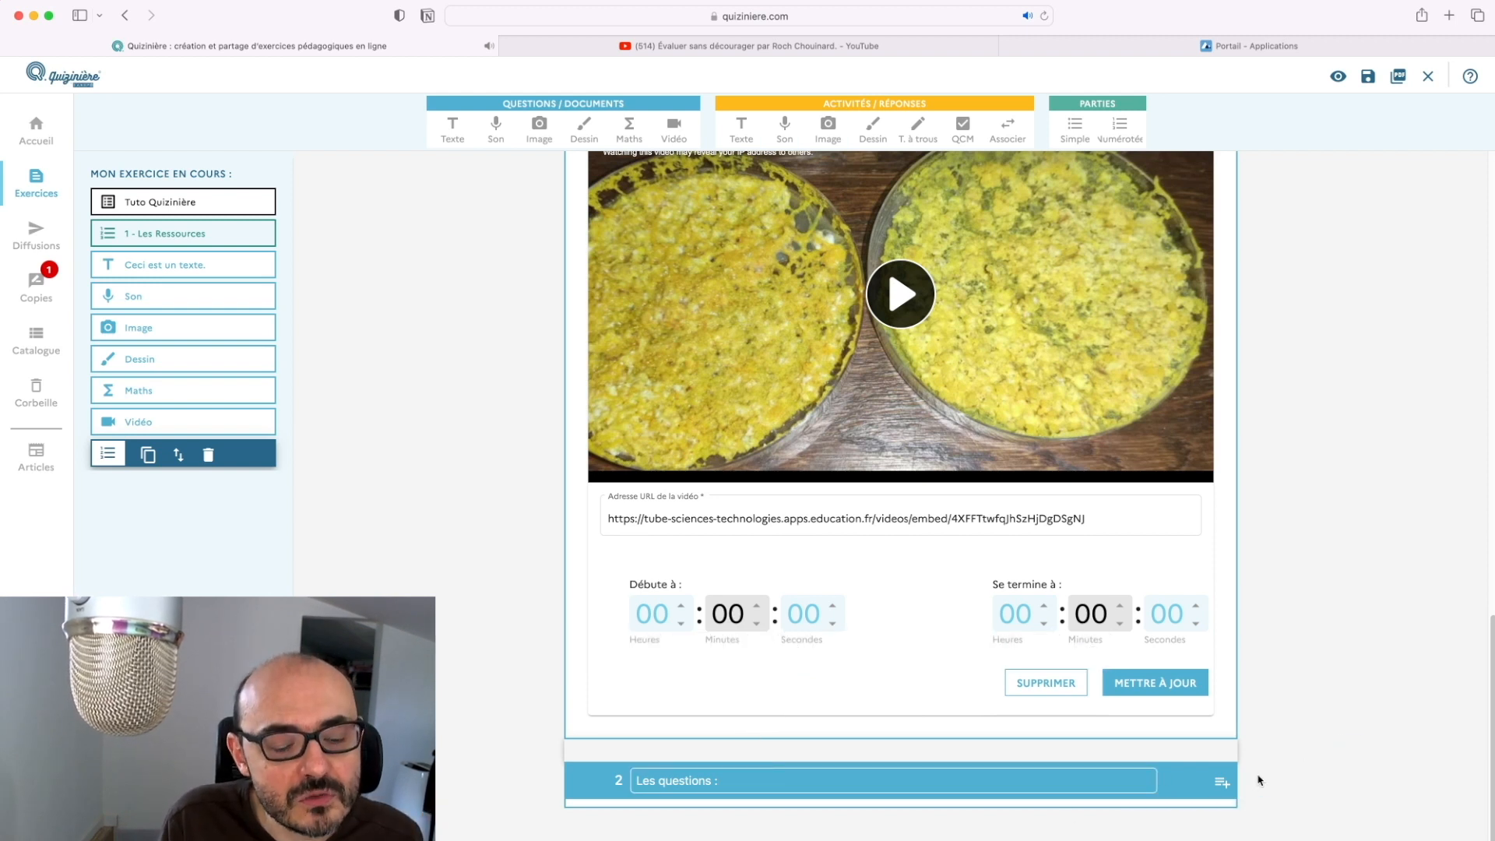
Add a text-answer activity for students under part 2
left_click(741, 136)
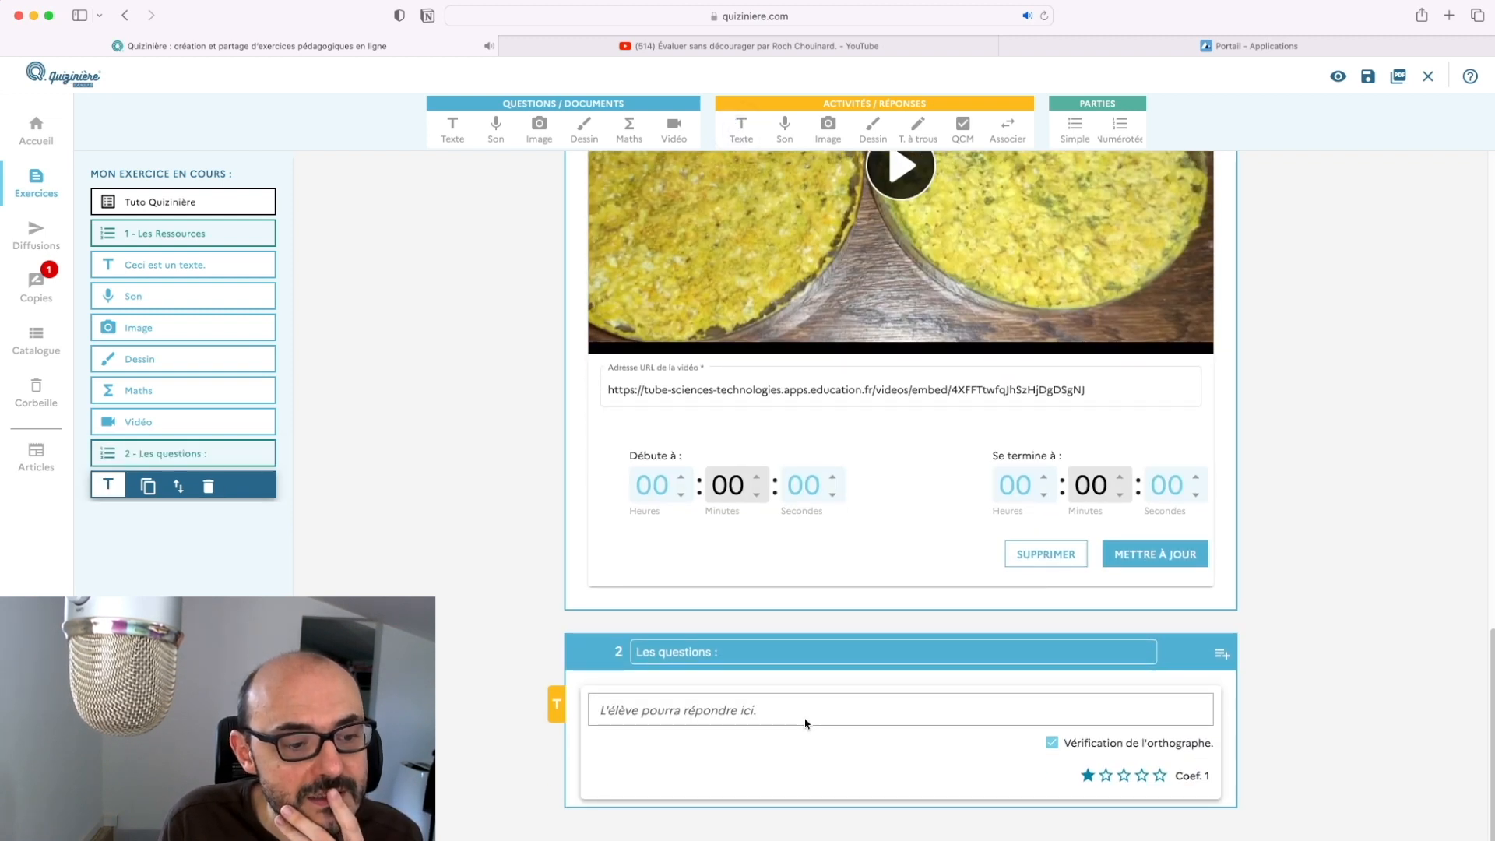
left_click(805, 708)
left_click(853, 707)
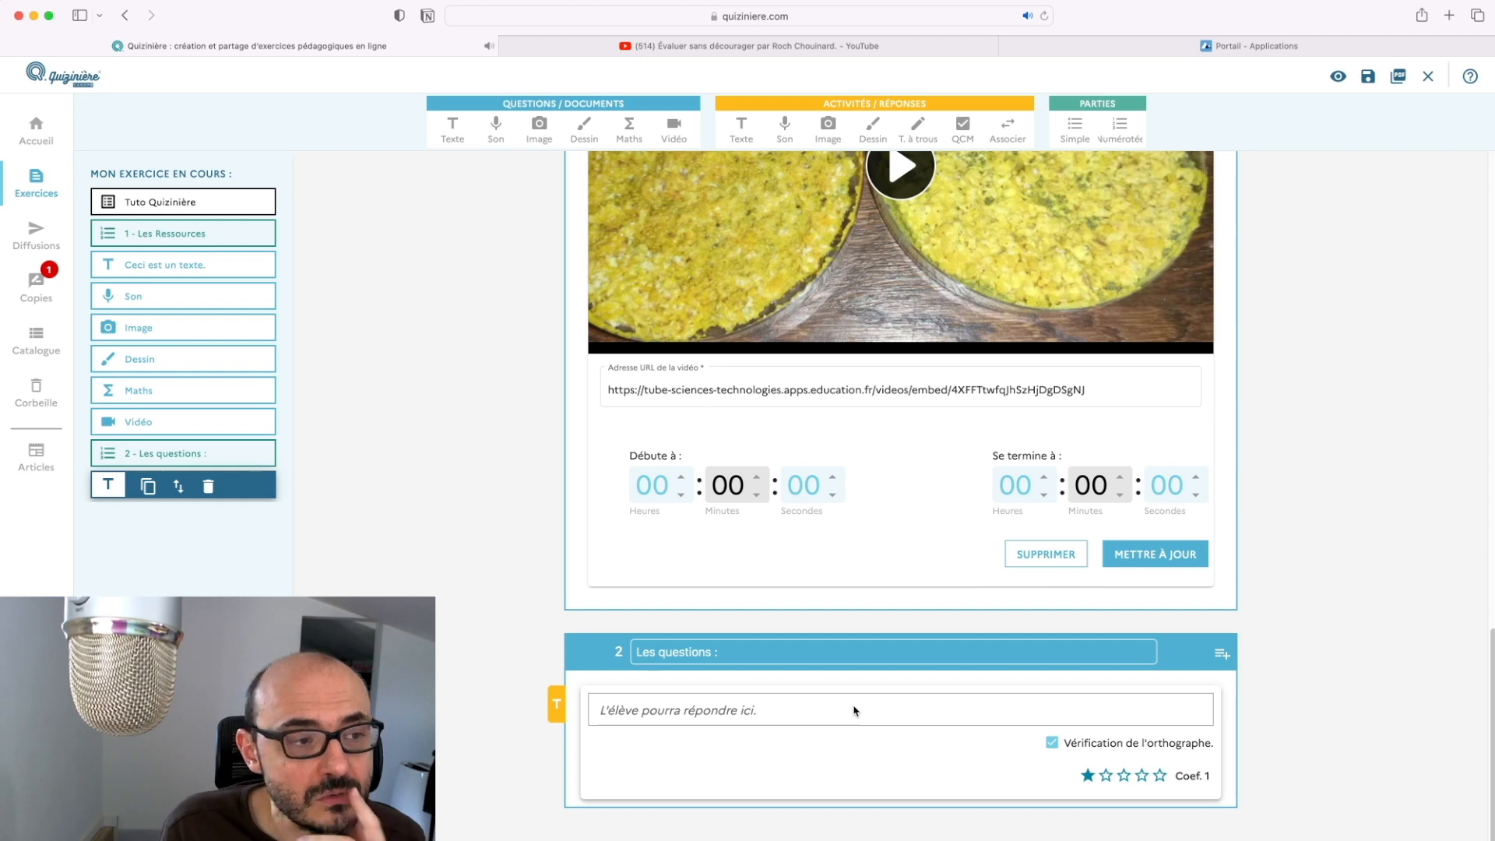
Add the question text 'Je pose la question ?' and move it above the text answer
left_click(456, 143)
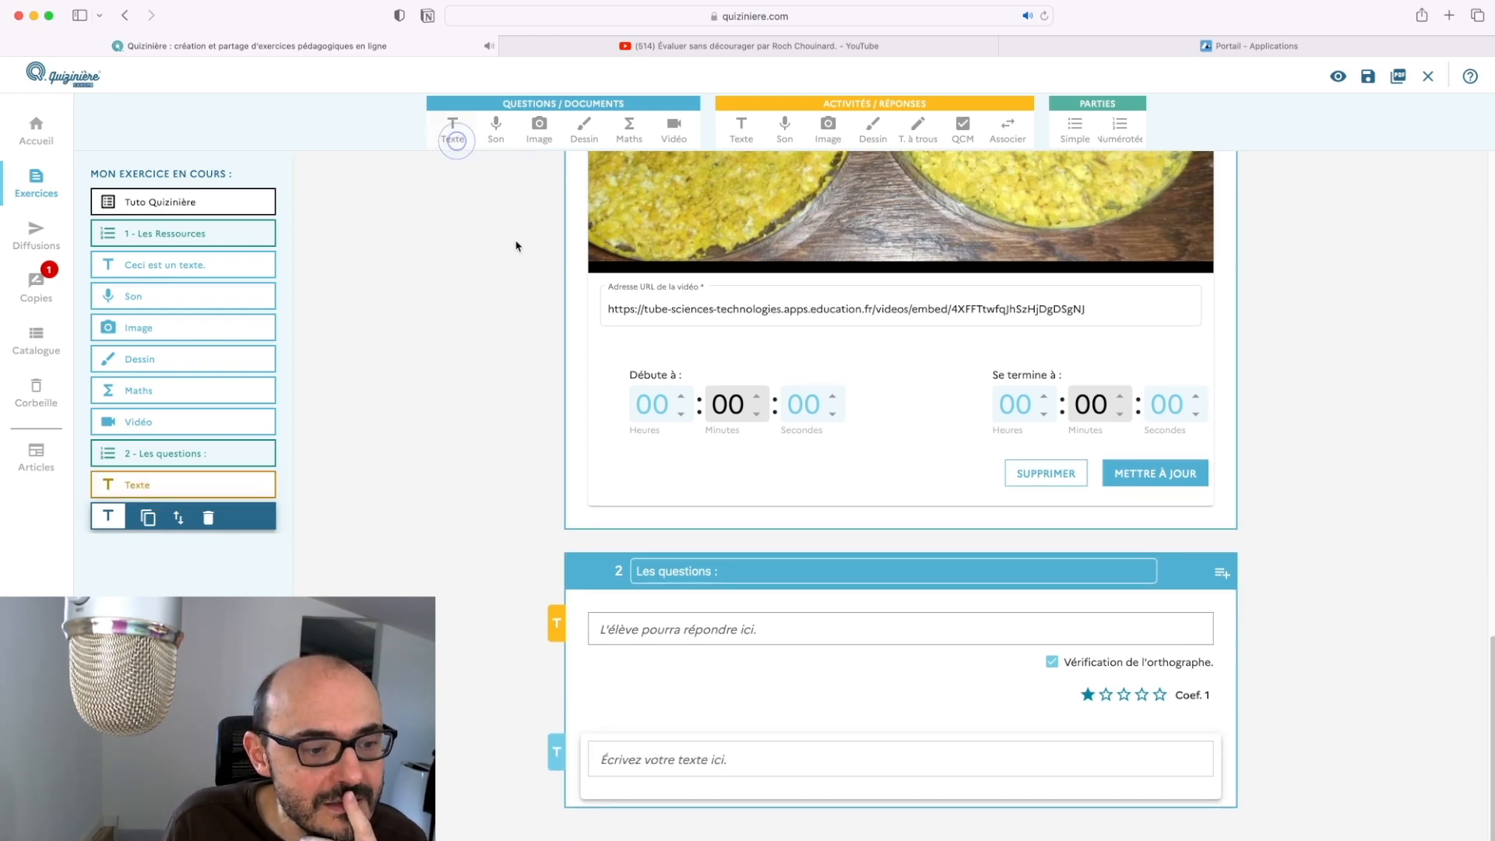
left_click(926, 771)
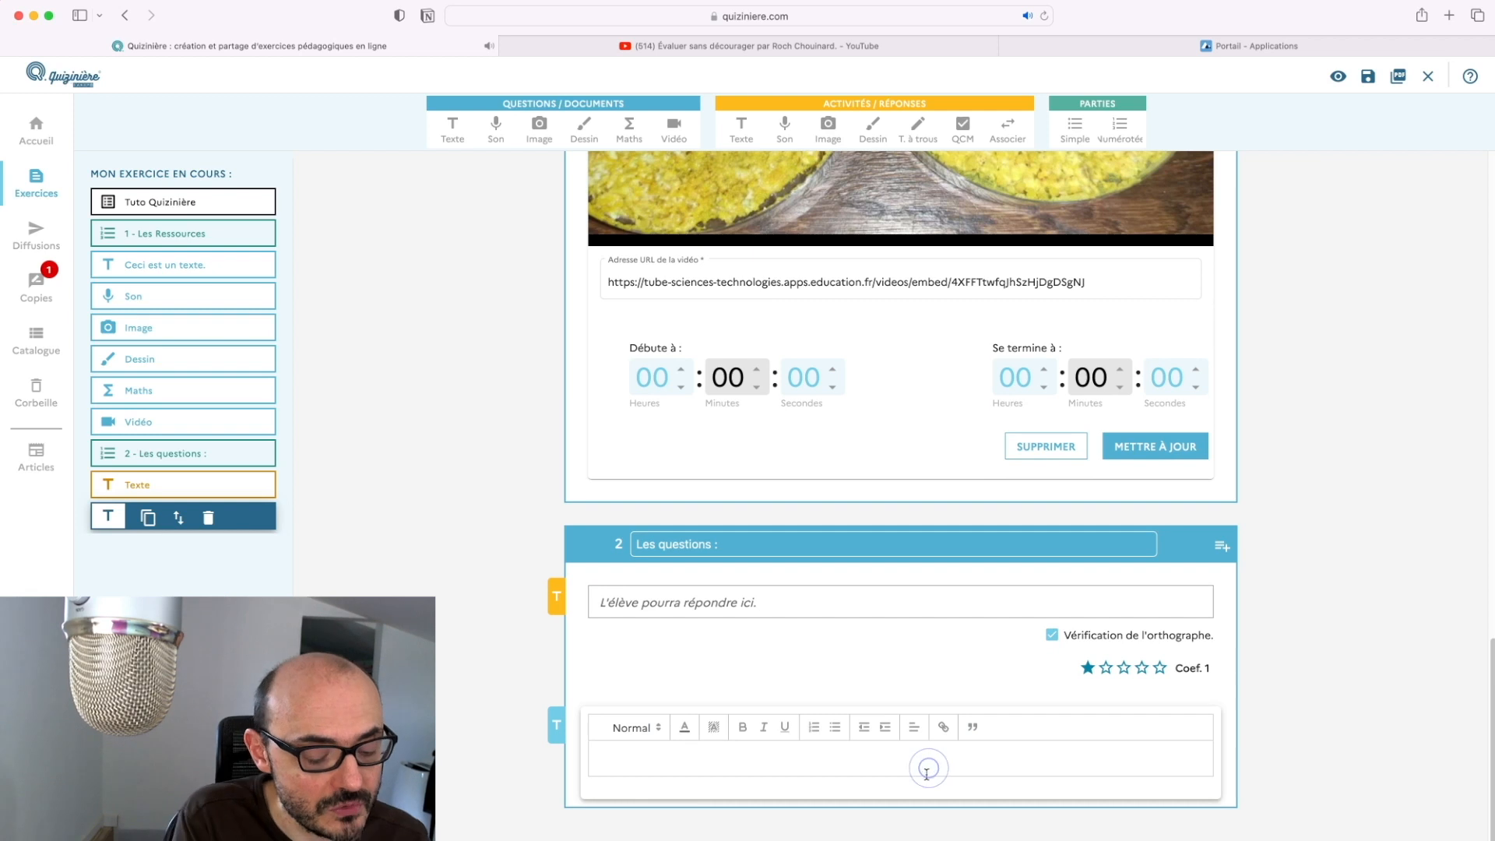
type("Je pose la question")
key("BackSpace")
type("?")
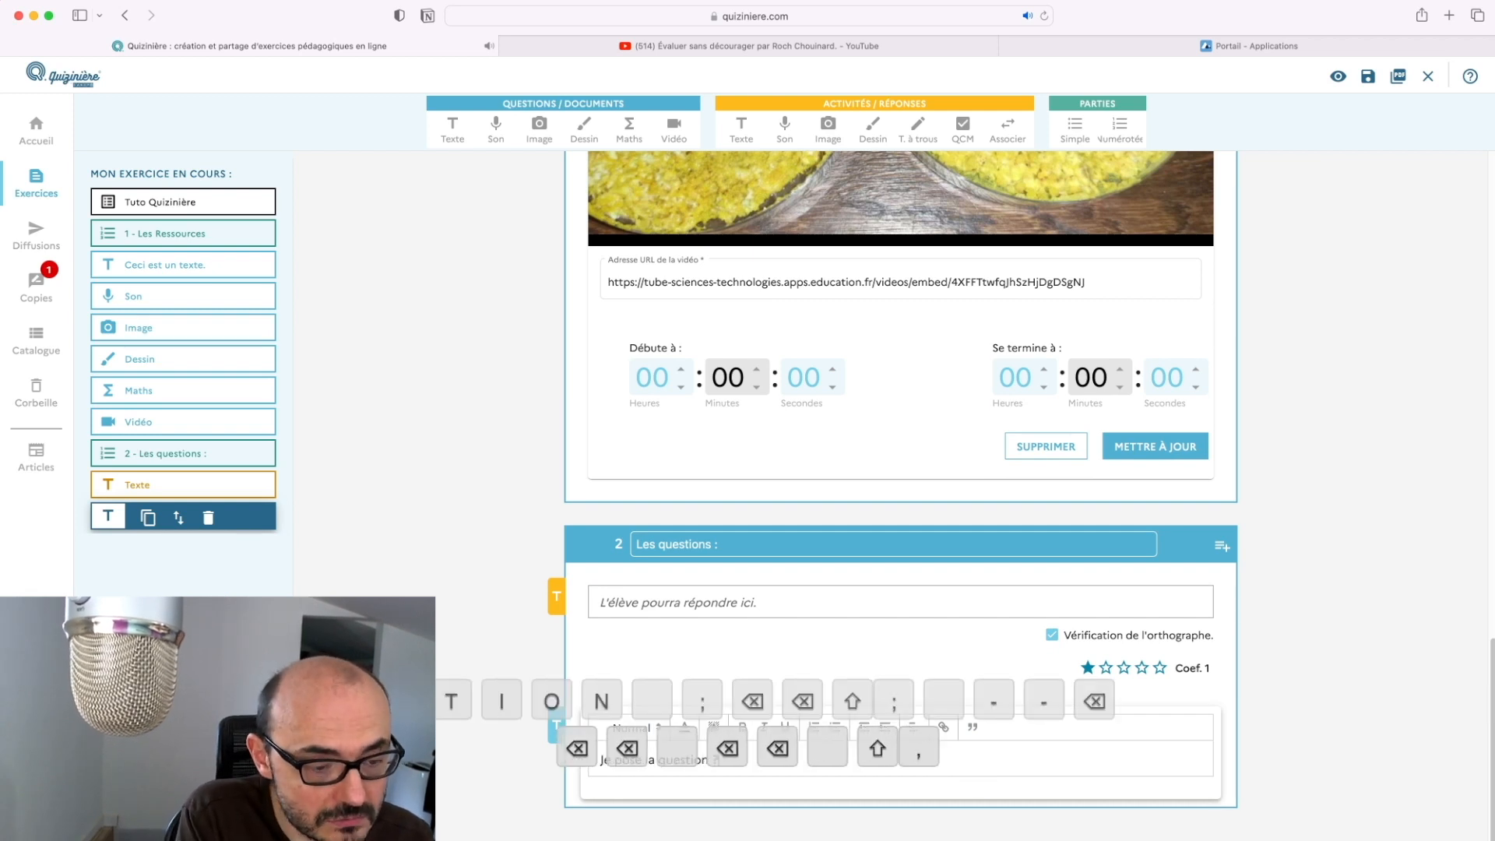
left_click(518, 753)
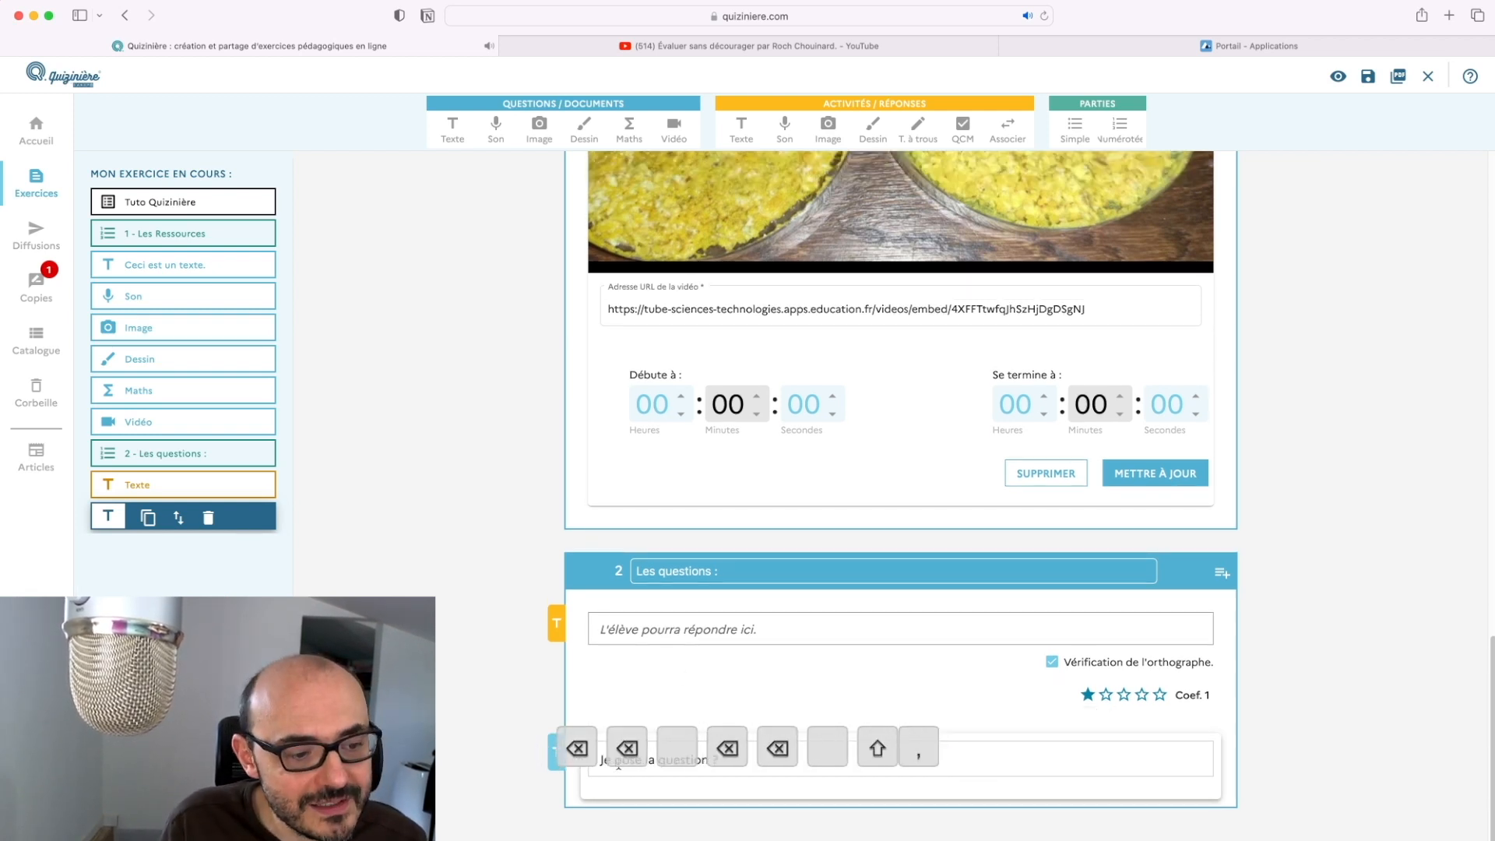
left_click_drag(178, 517, 185, 488)
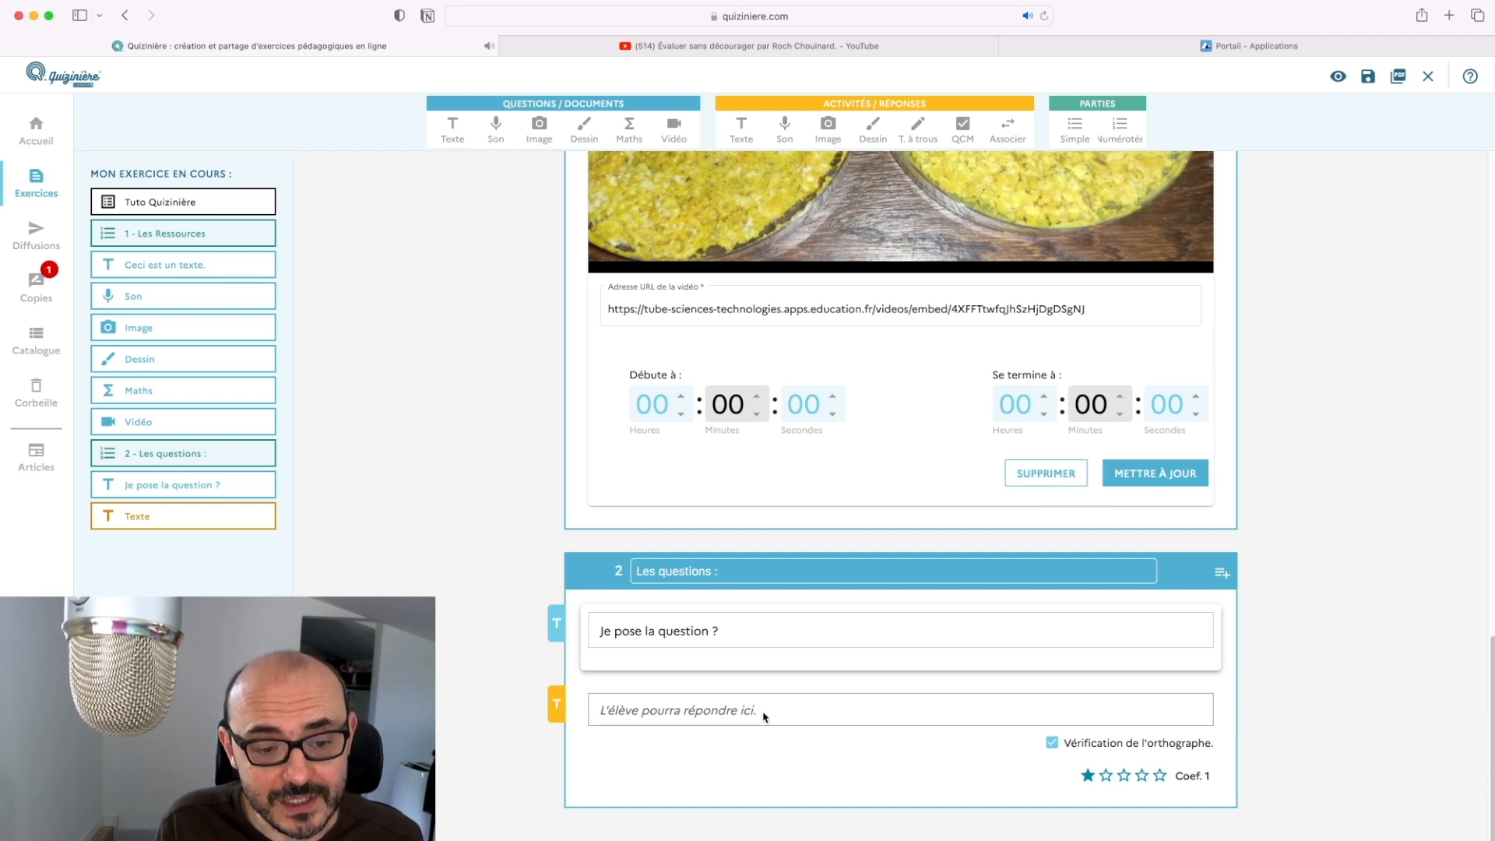
Disable the answer's spell-check, set its coefficient to 3, and add an audio answer
mouse_move(1089, 750)
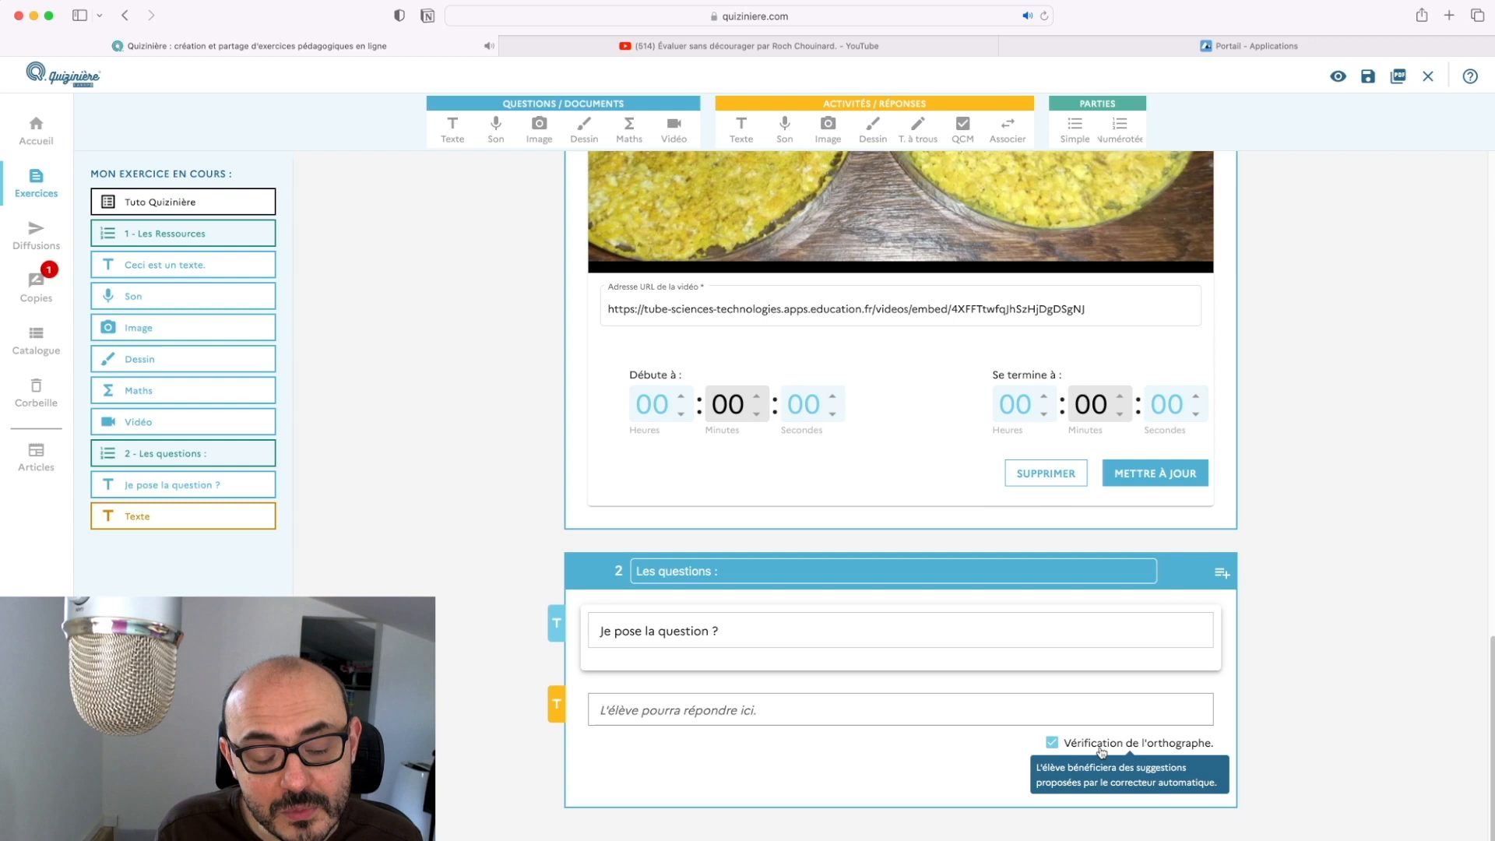
left_click(1051, 741)
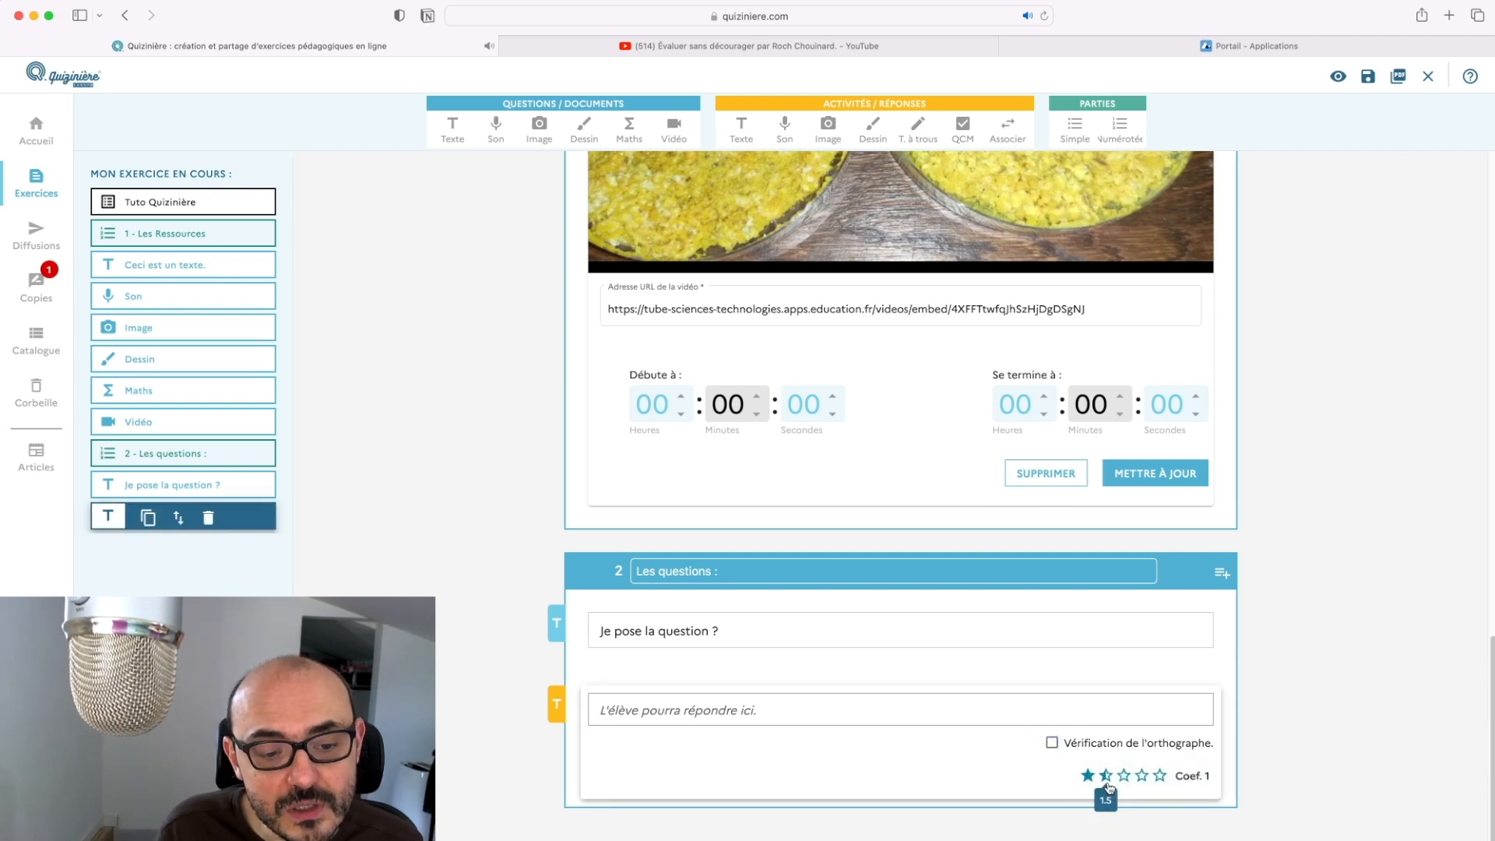
left_click(1149, 776)
left_click(1127, 776)
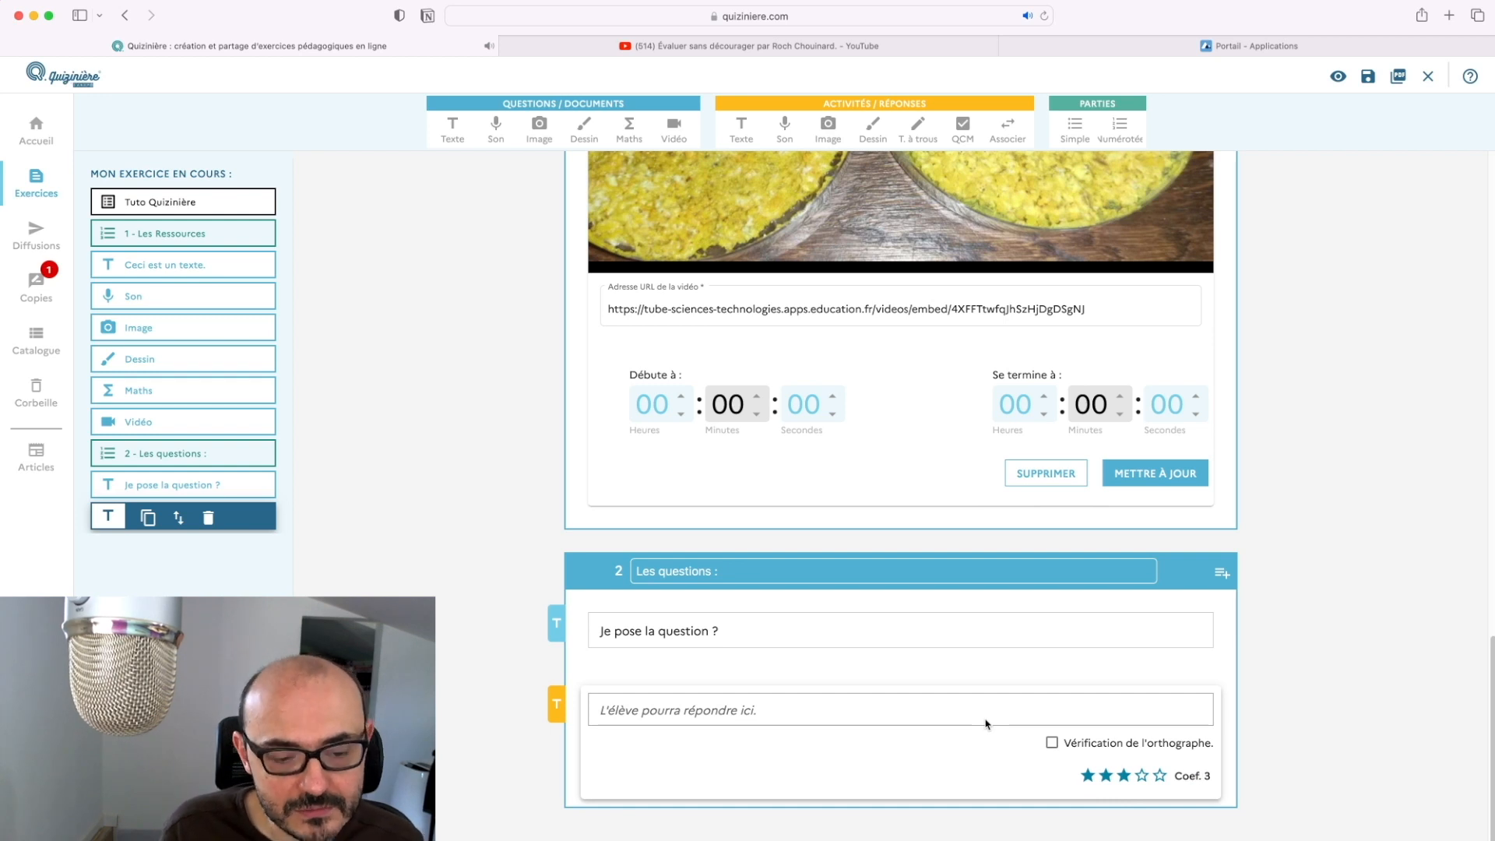
left_click(780, 125)
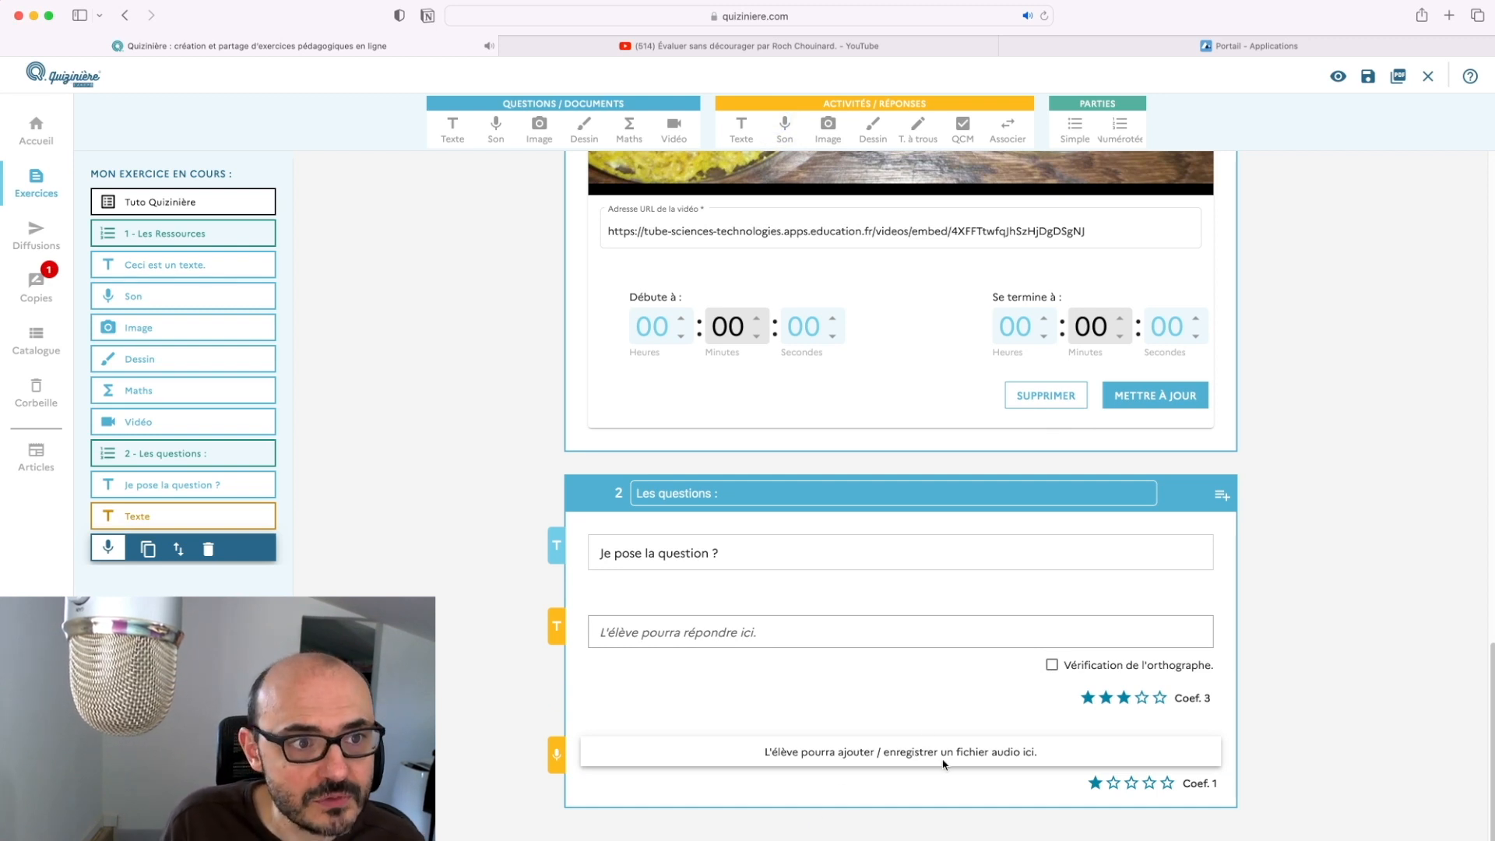
Append an Image upload activity and a Dessin drawing activity to part 2
left_click(826, 129)
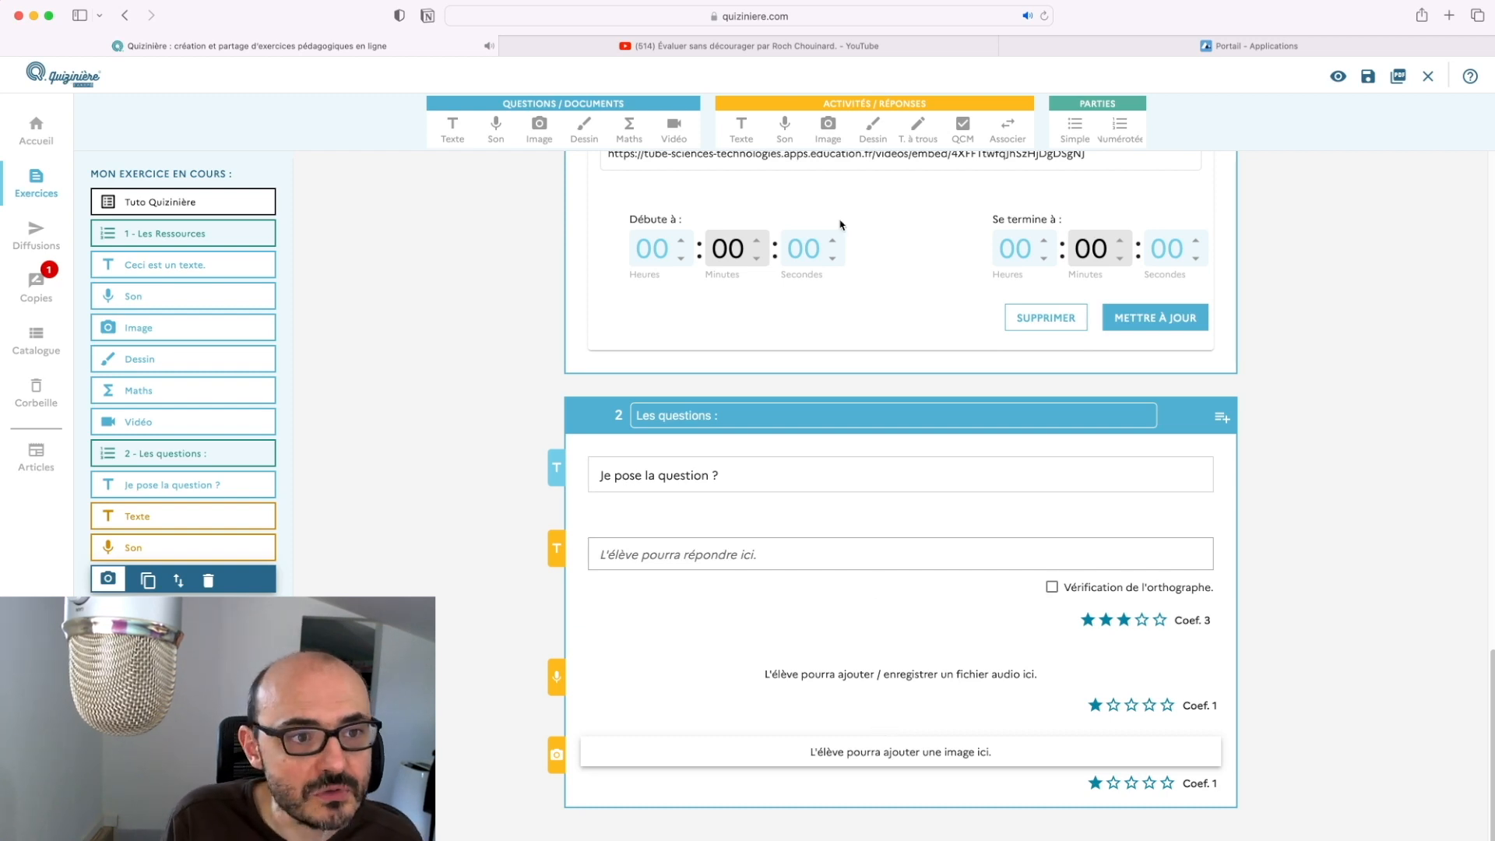
left_click(868, 131)
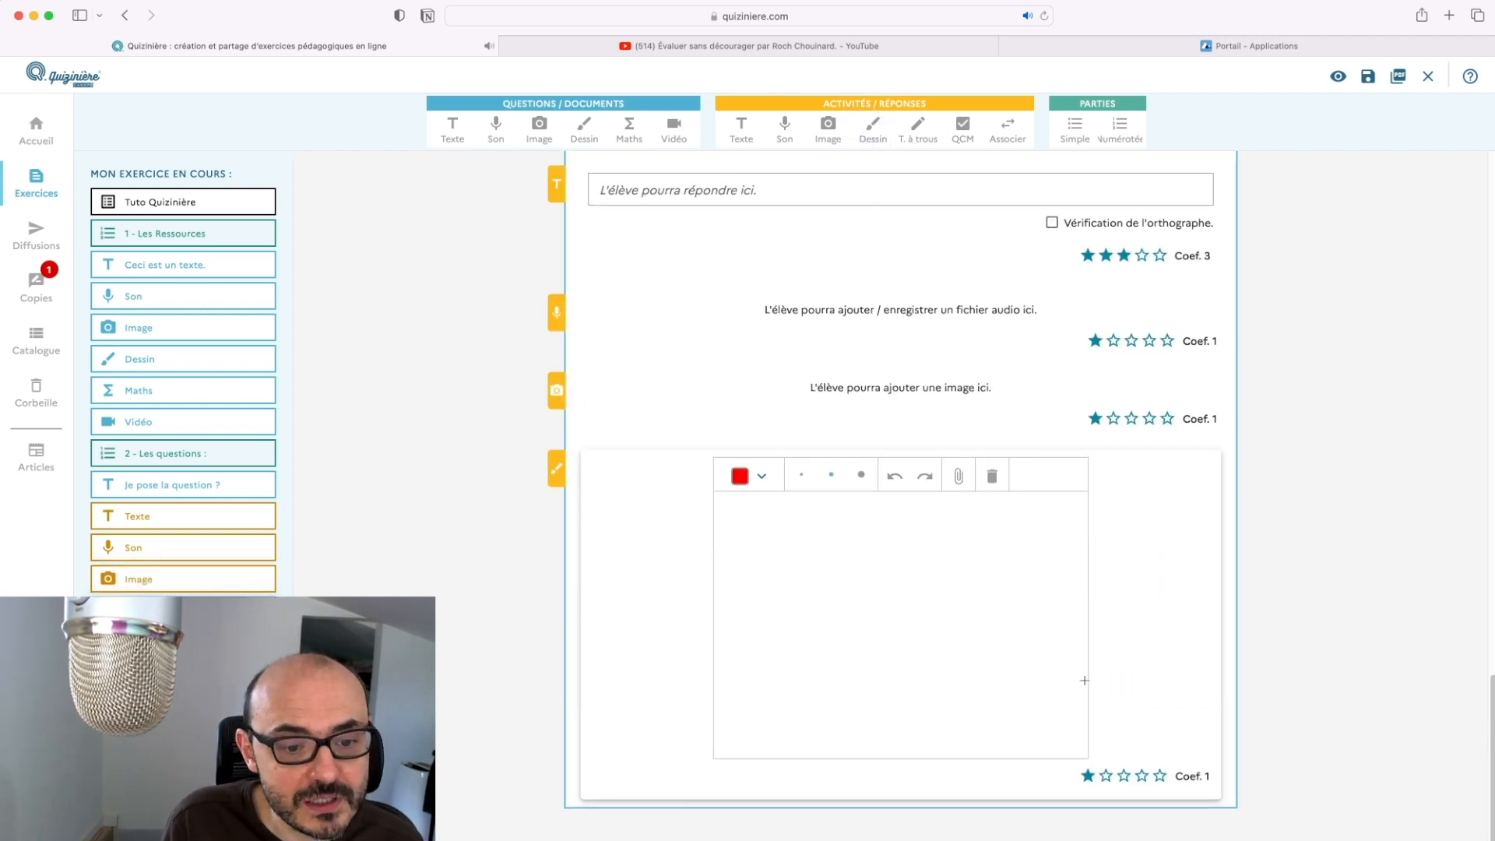
scroll(918, 470, "down", 3)
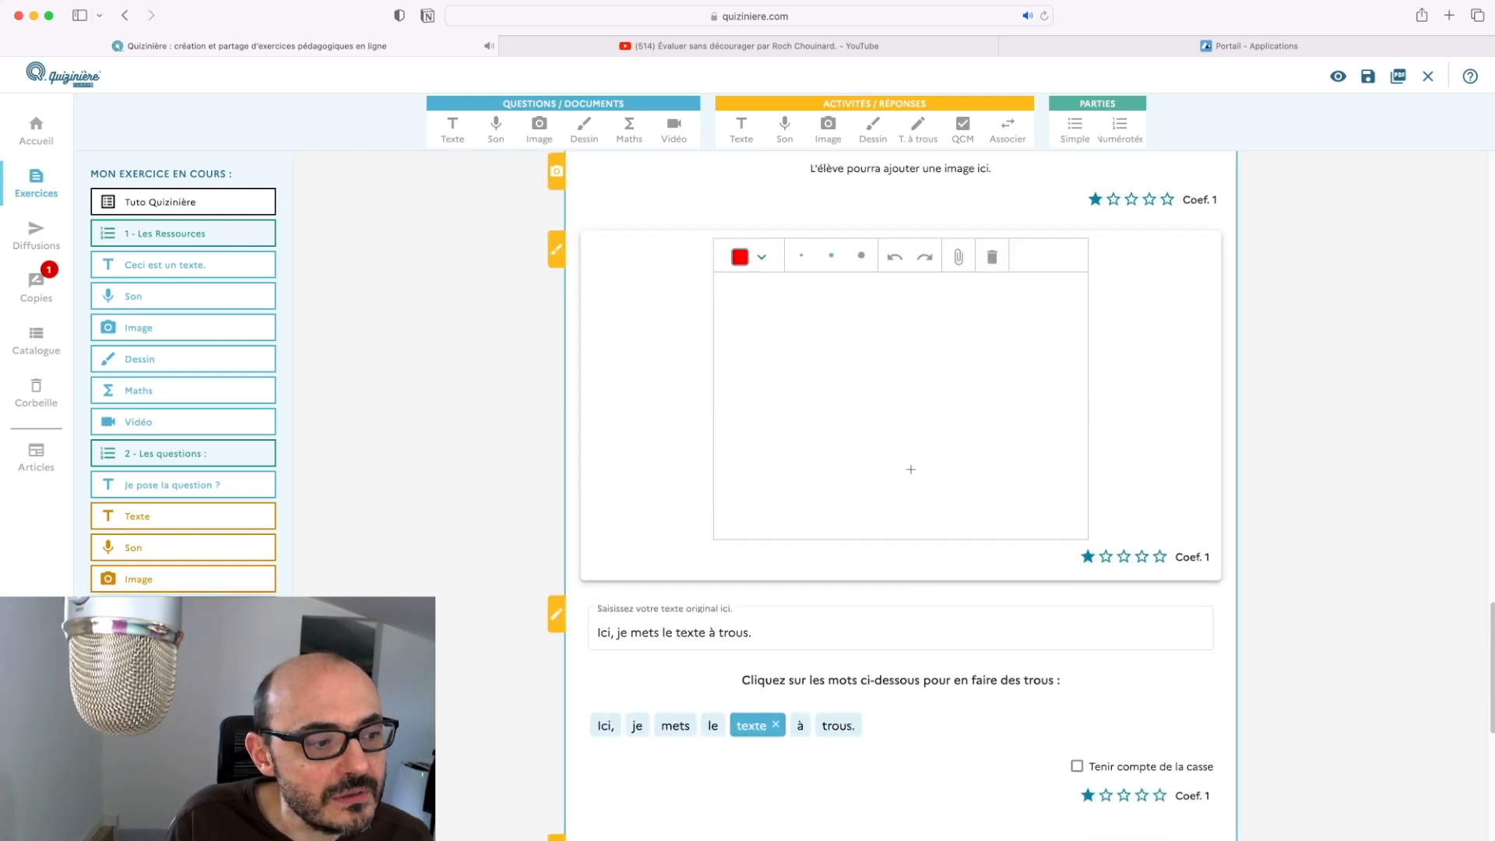
Upload the lungs image as the drawing answer's background
left_click(960, 260)
left_click(684, 414)
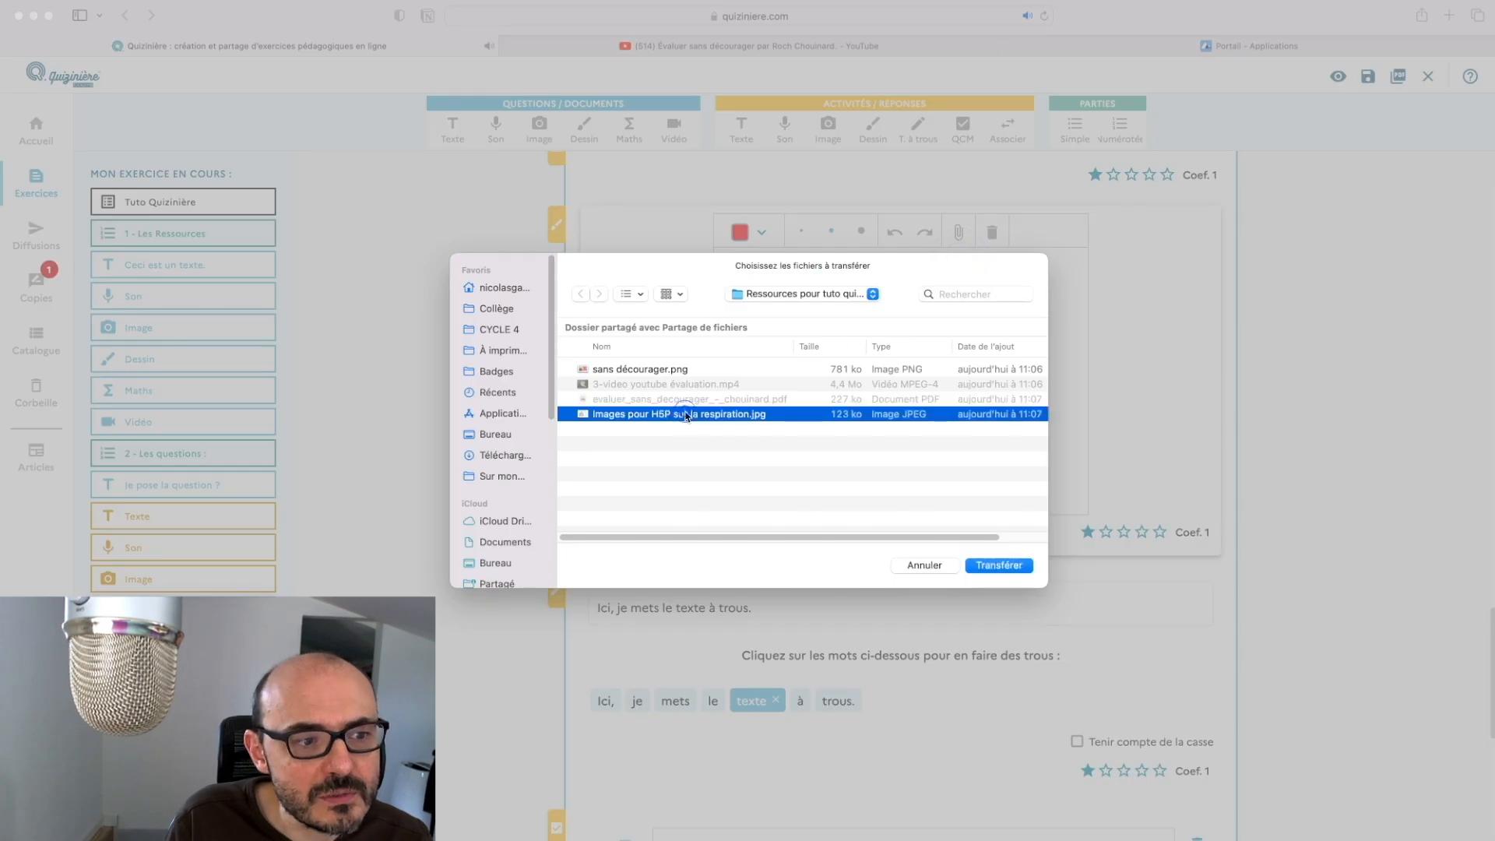
left_click(999, 565)
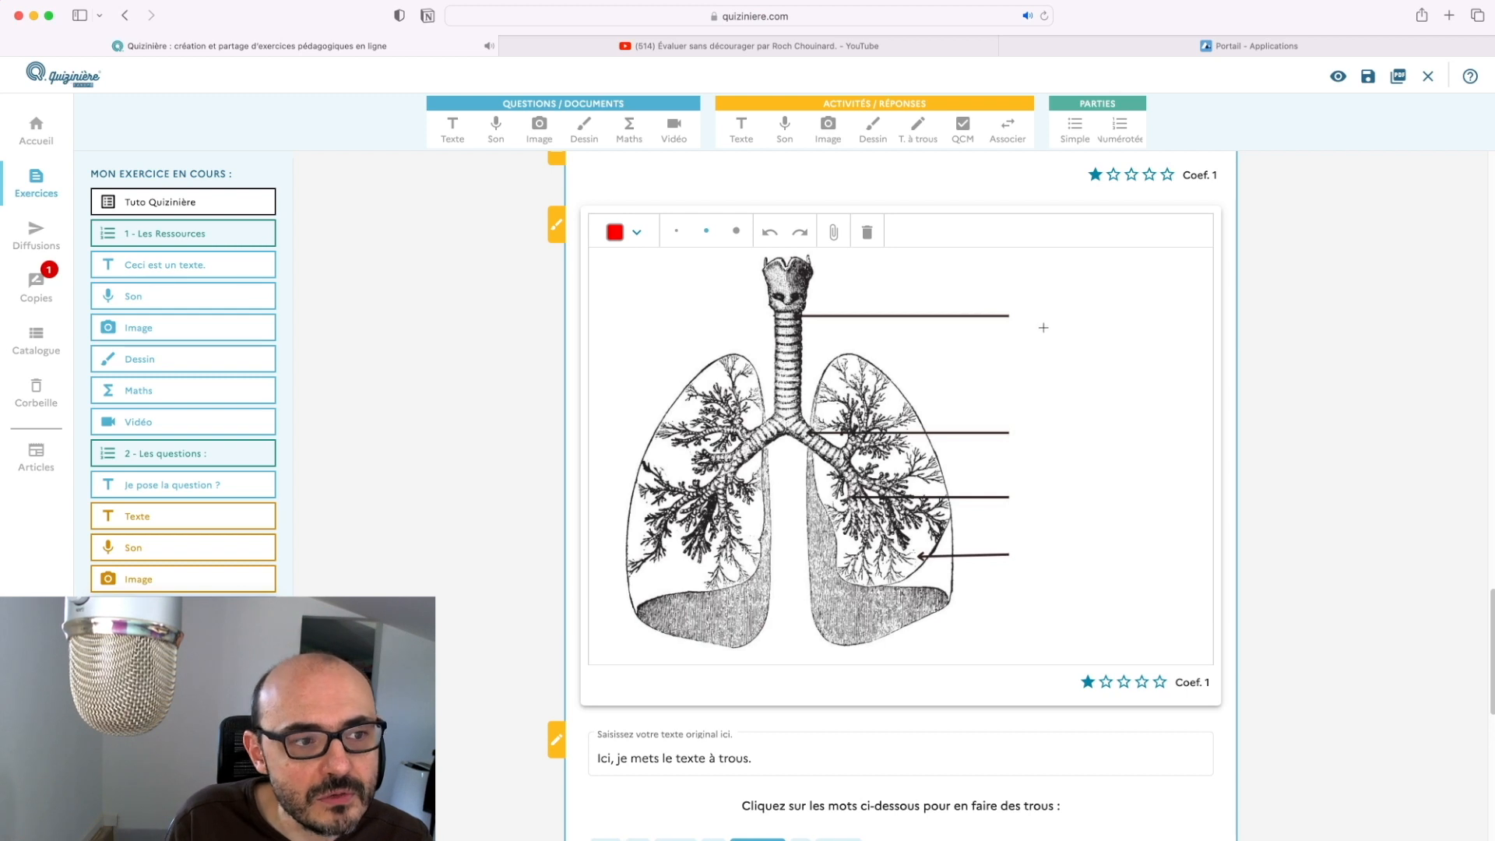
Handwrite and underline 'Trachée' beside the windpipe, then add a fill-in-the-blank activity
mouse_move(1035, 293)
left_mouse_down()
mouse_move(1039, 329)
mouse_move(1089, 288)
mouse_move(1057, 321)
mouse_move(1080, 341)
mouse_move(1089, 272)
mouse_move(1121, 335)
mouse_move(1183, 318)
mouse_move(1091, 293)
left_mouse_up()
left_click_drag(1040, 358, 1165, 342)
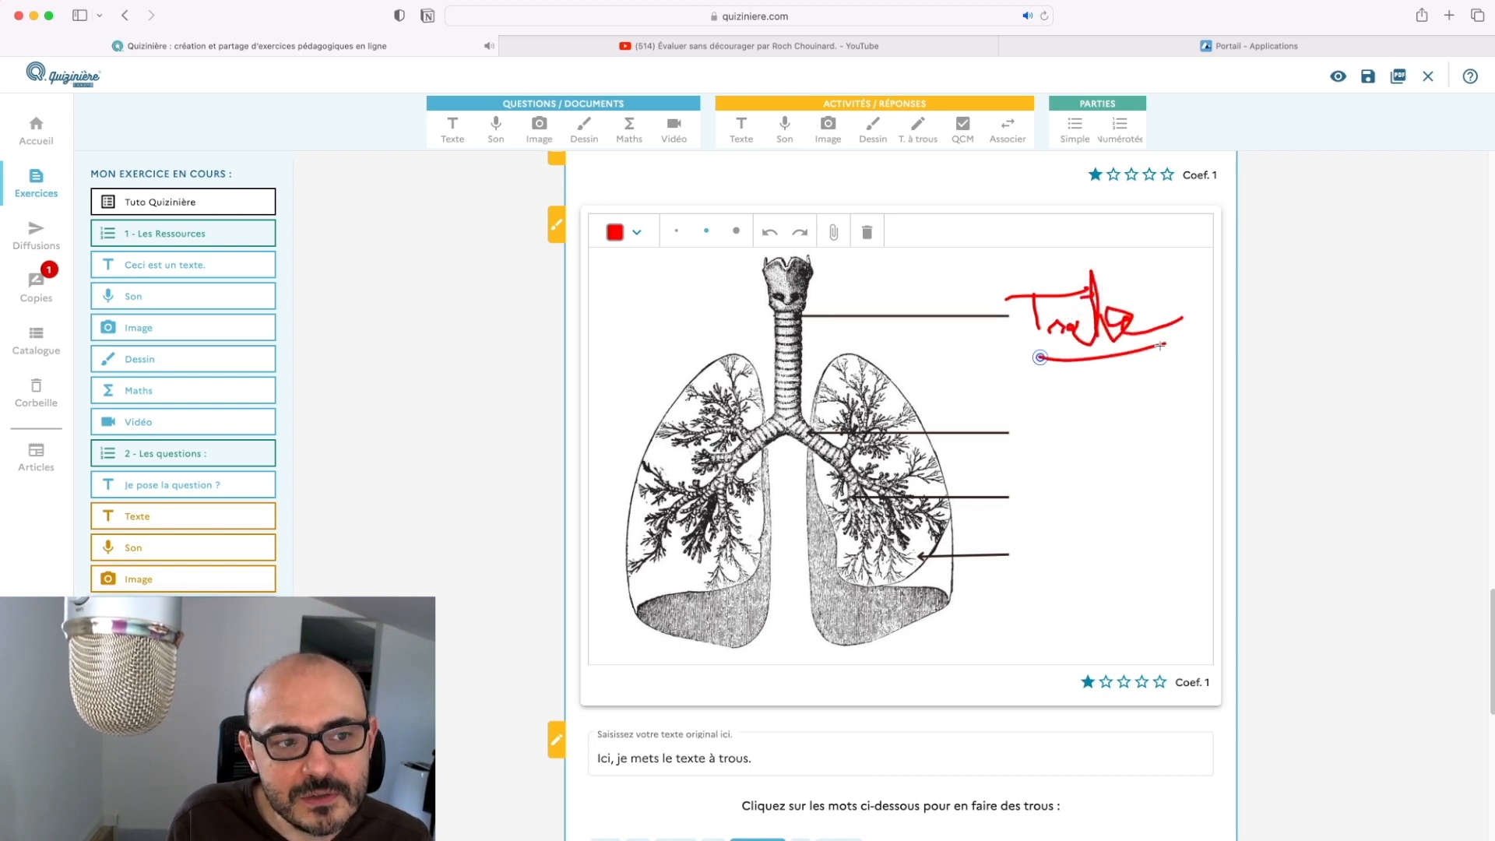
left_click(918, 126)
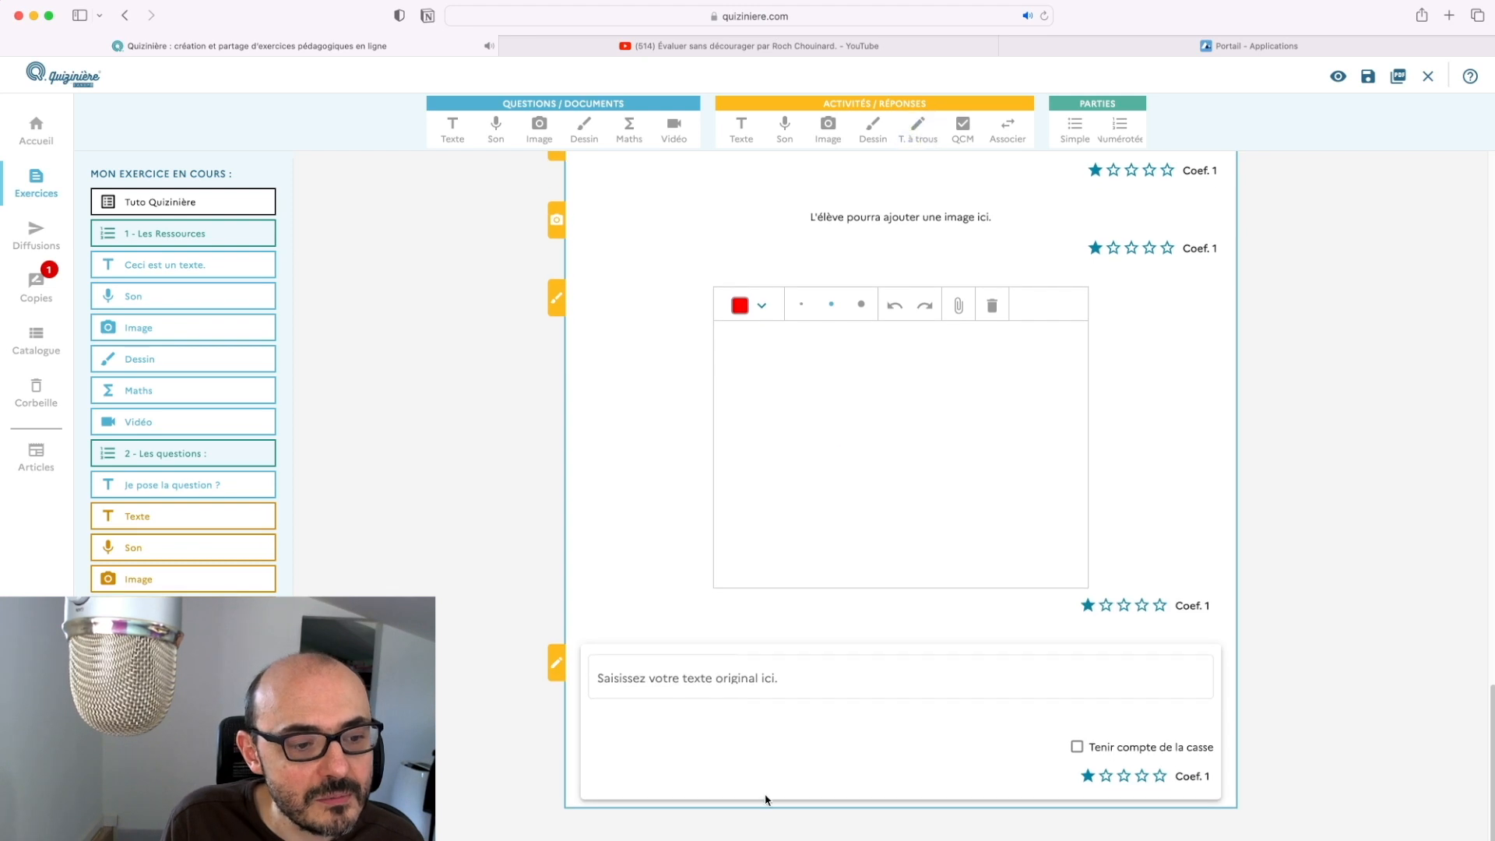
Enter the fill-in-the-blank sentence 'Ici, je mets le texte à trous.'
left_click(876, 676)
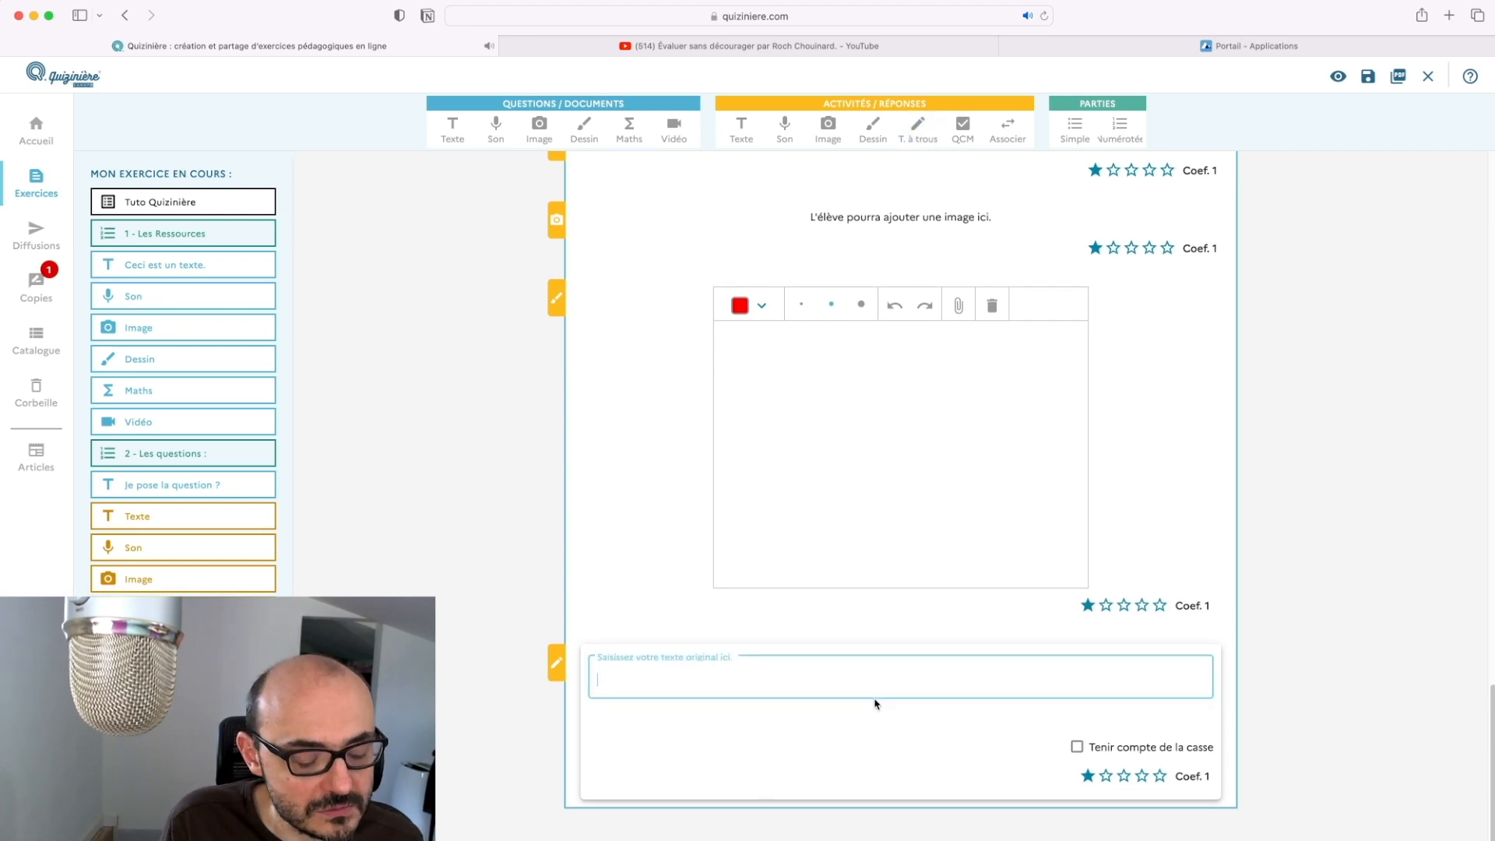
type("Ici")
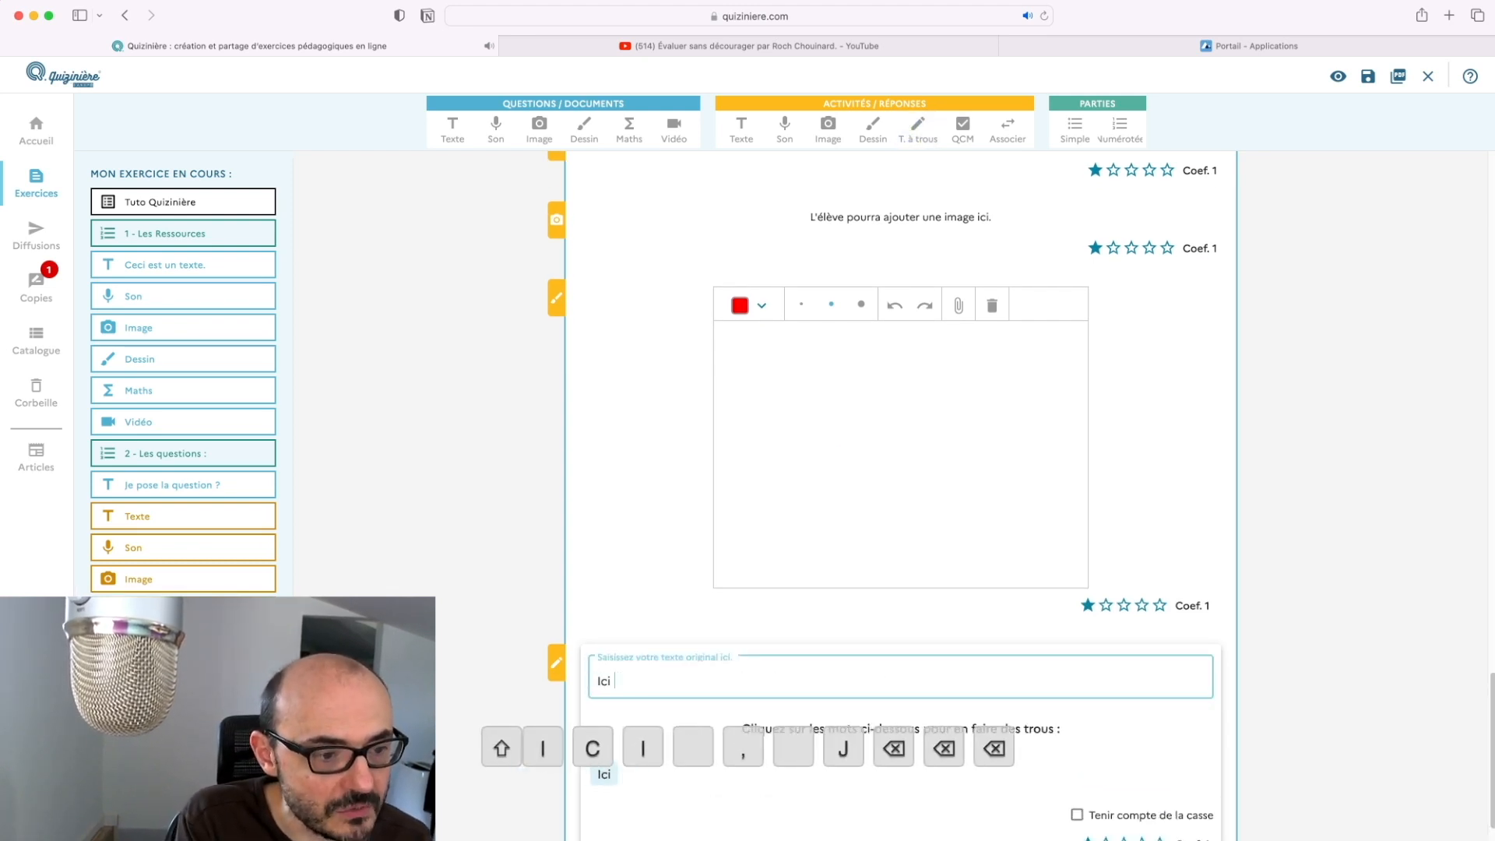
type(", je me")
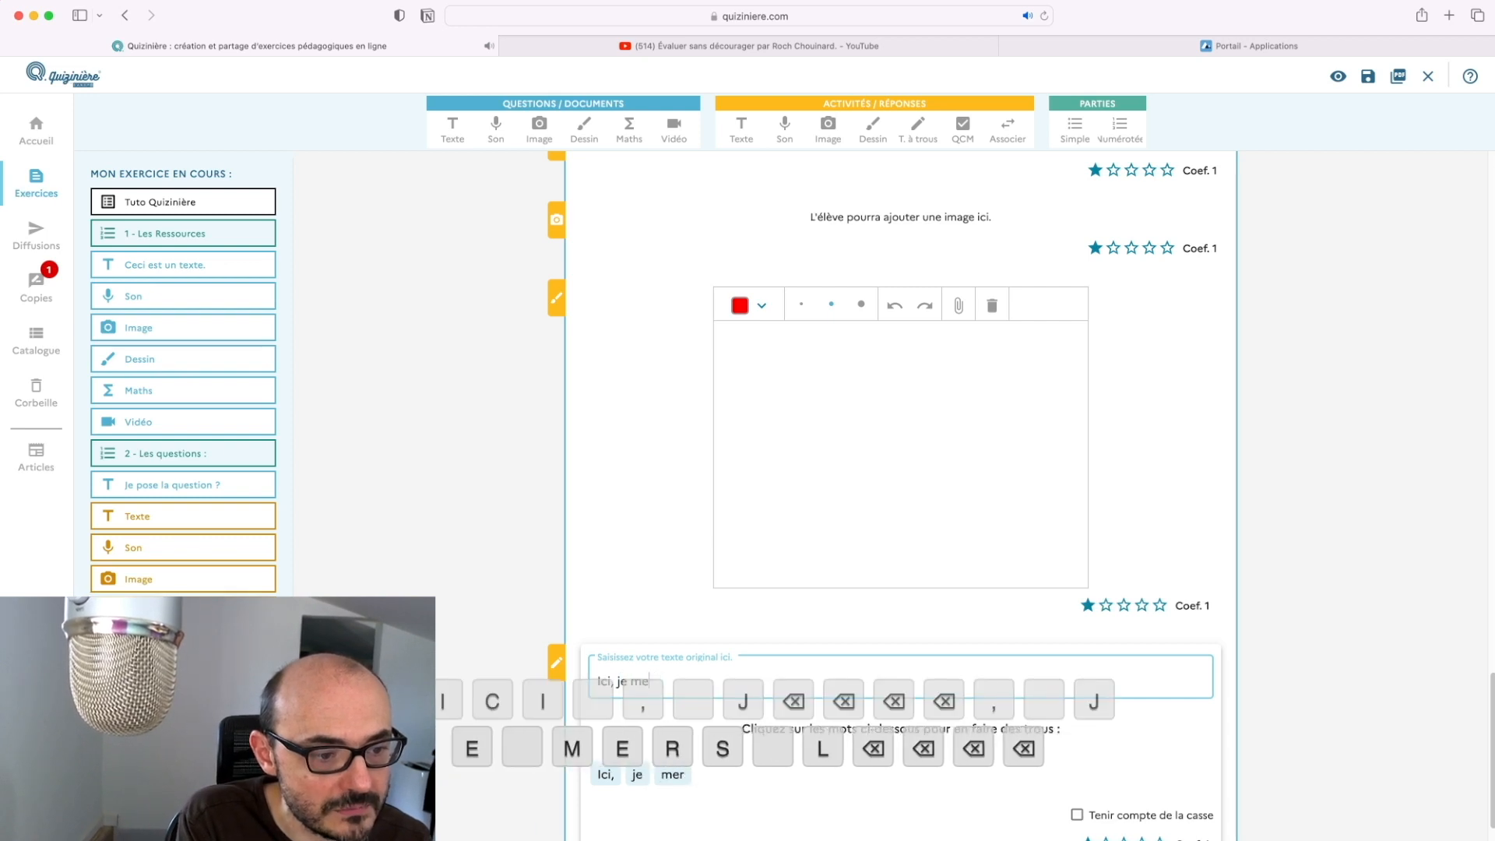
type("ts le texte à trous.")
scroll(1057, 768, "down", 1)
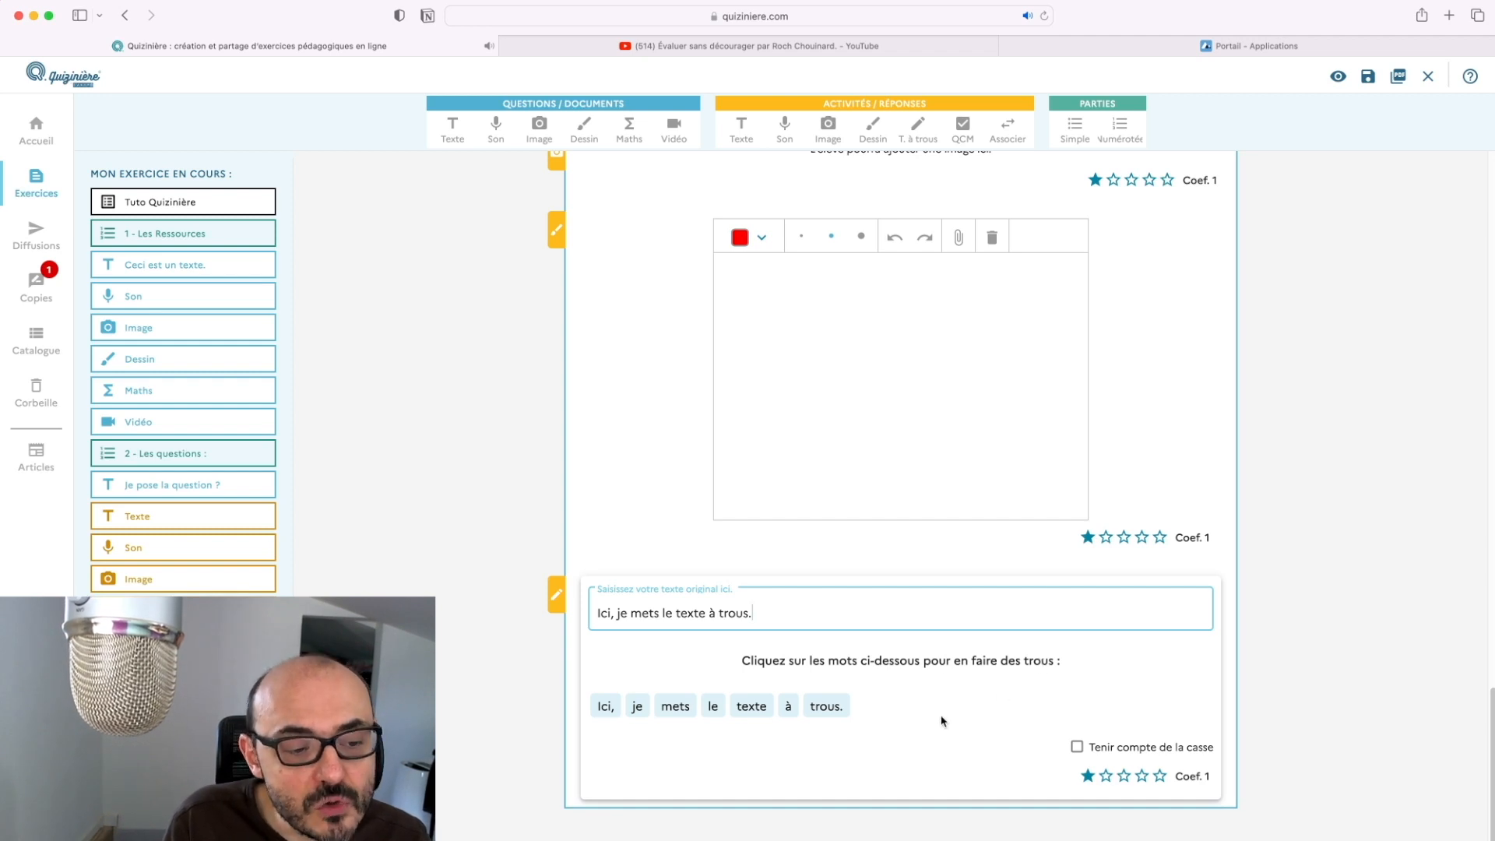
Blank 'texte', accepting 'paragraphe' and 'phrase' too, then add a multiple-choice activity
left_click(752, 708)
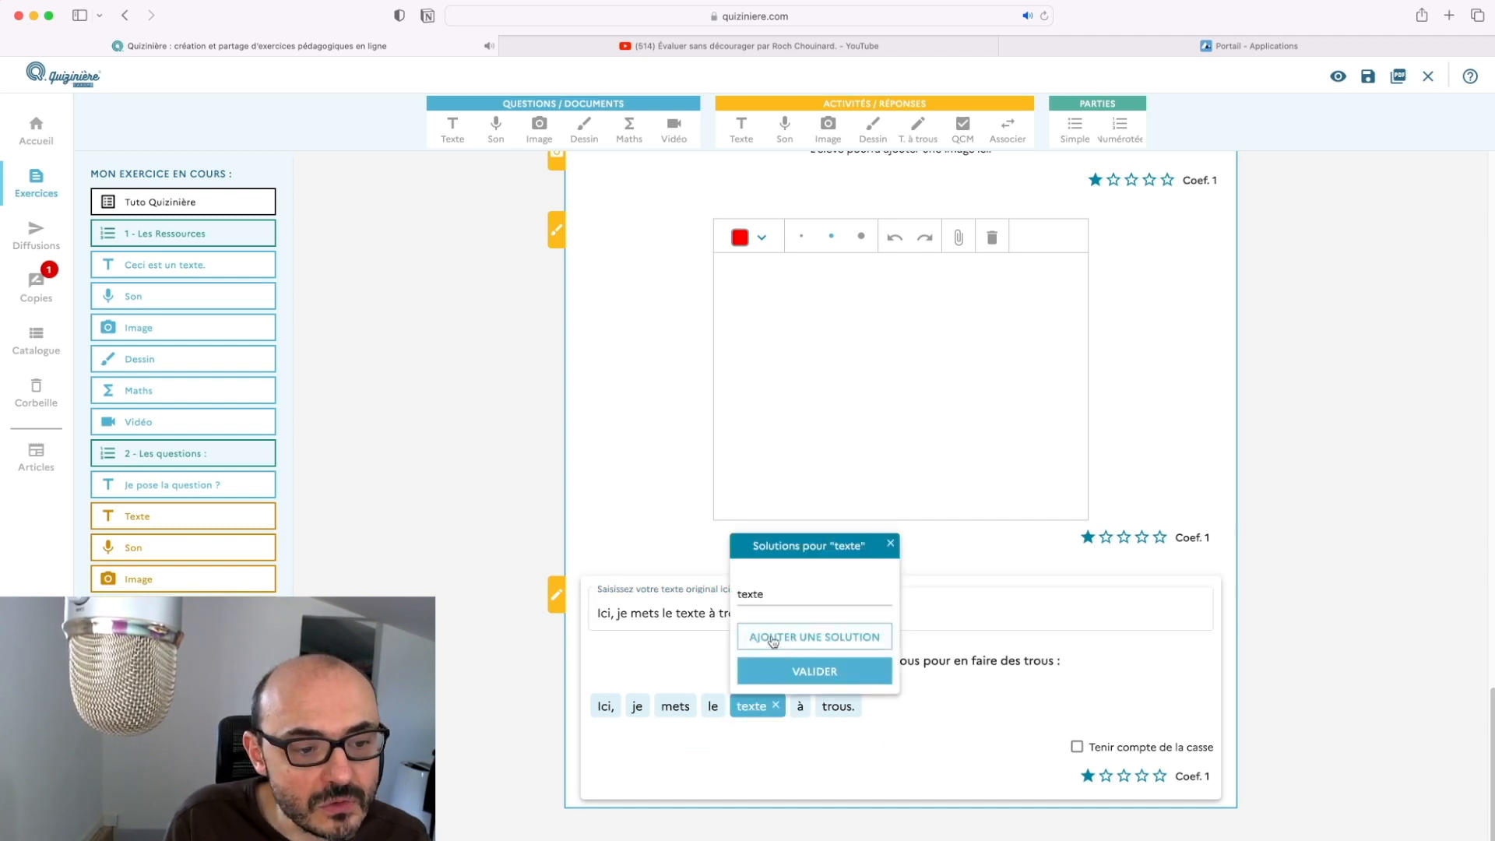
left_click(826, 638)
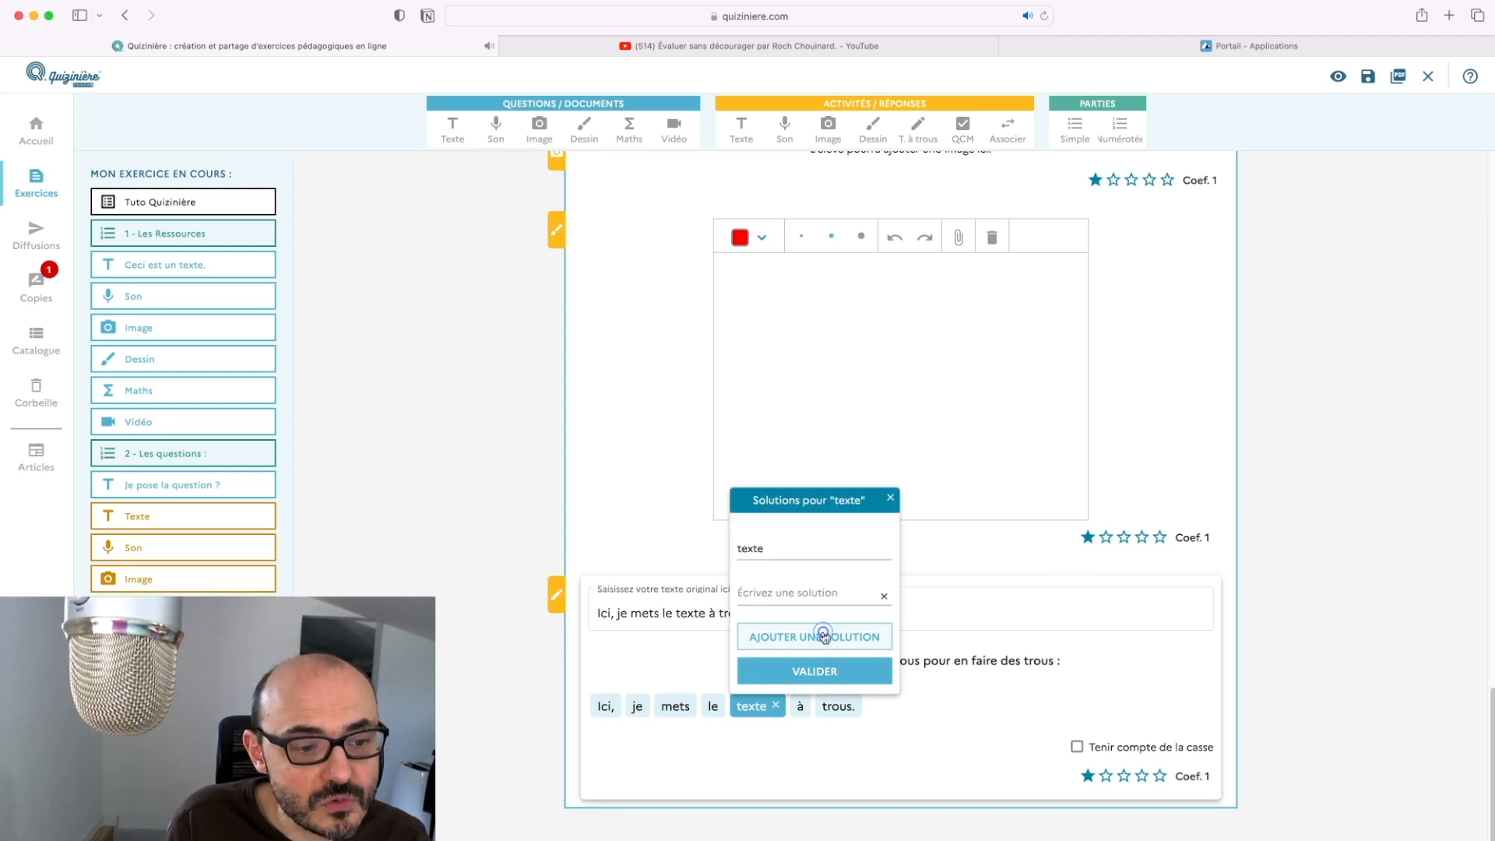
left_click(805, 596)
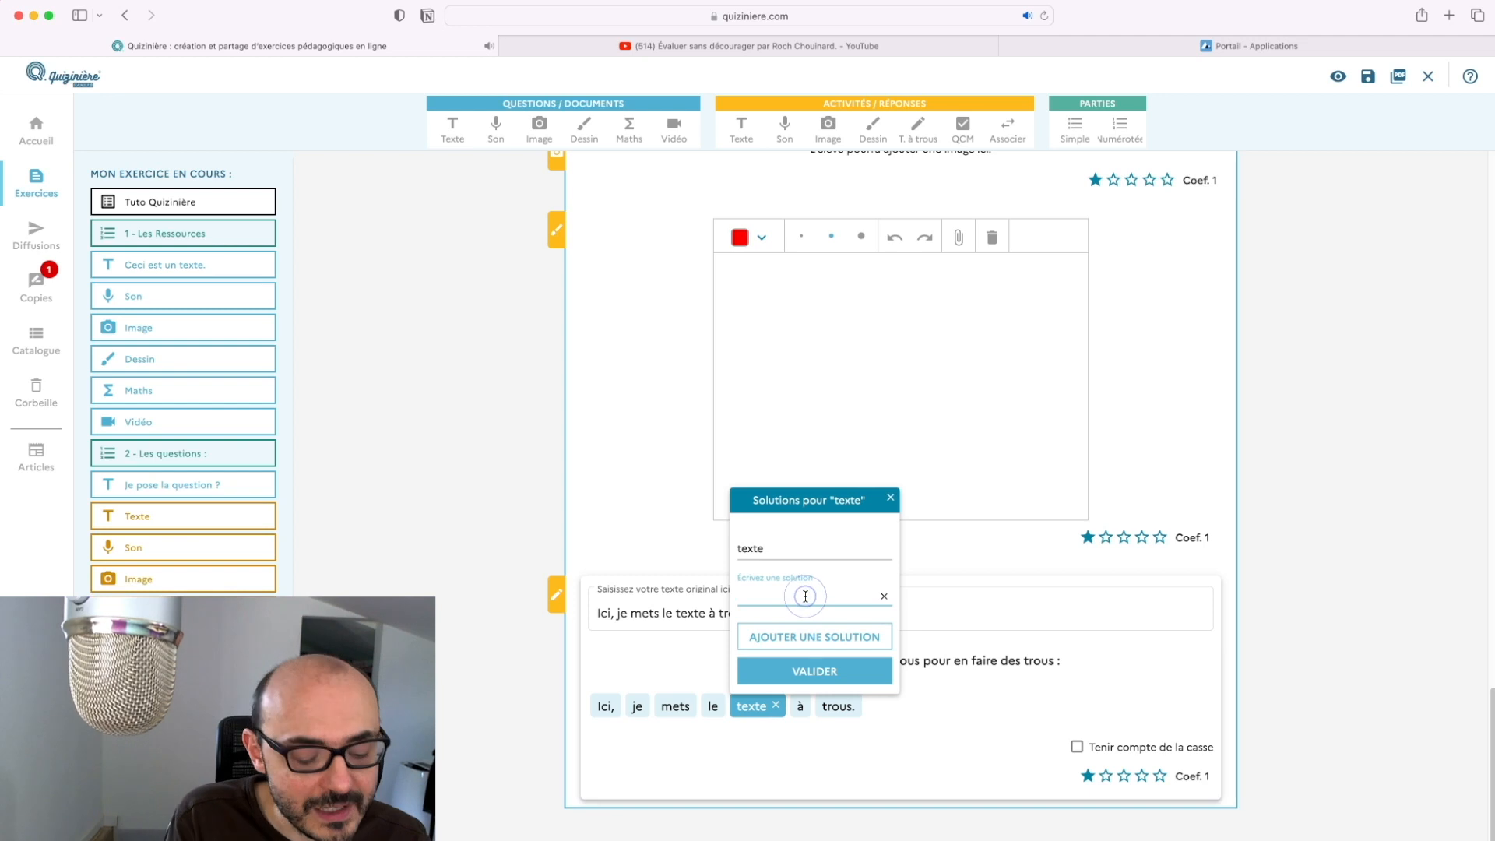
type("paragraphe")
key("BackSpace")
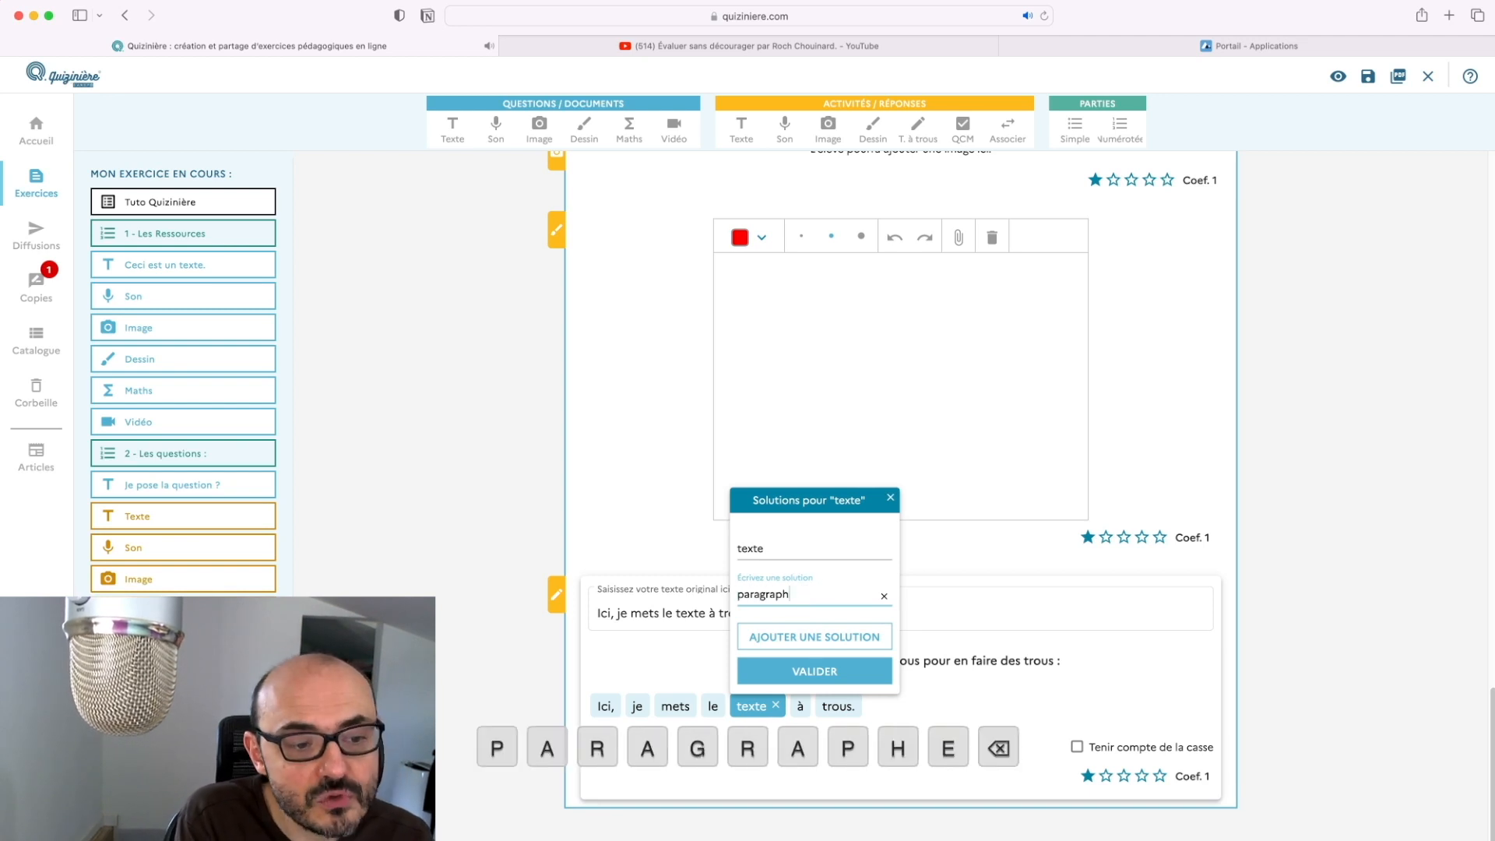
type("e")
left_click(792, 639)
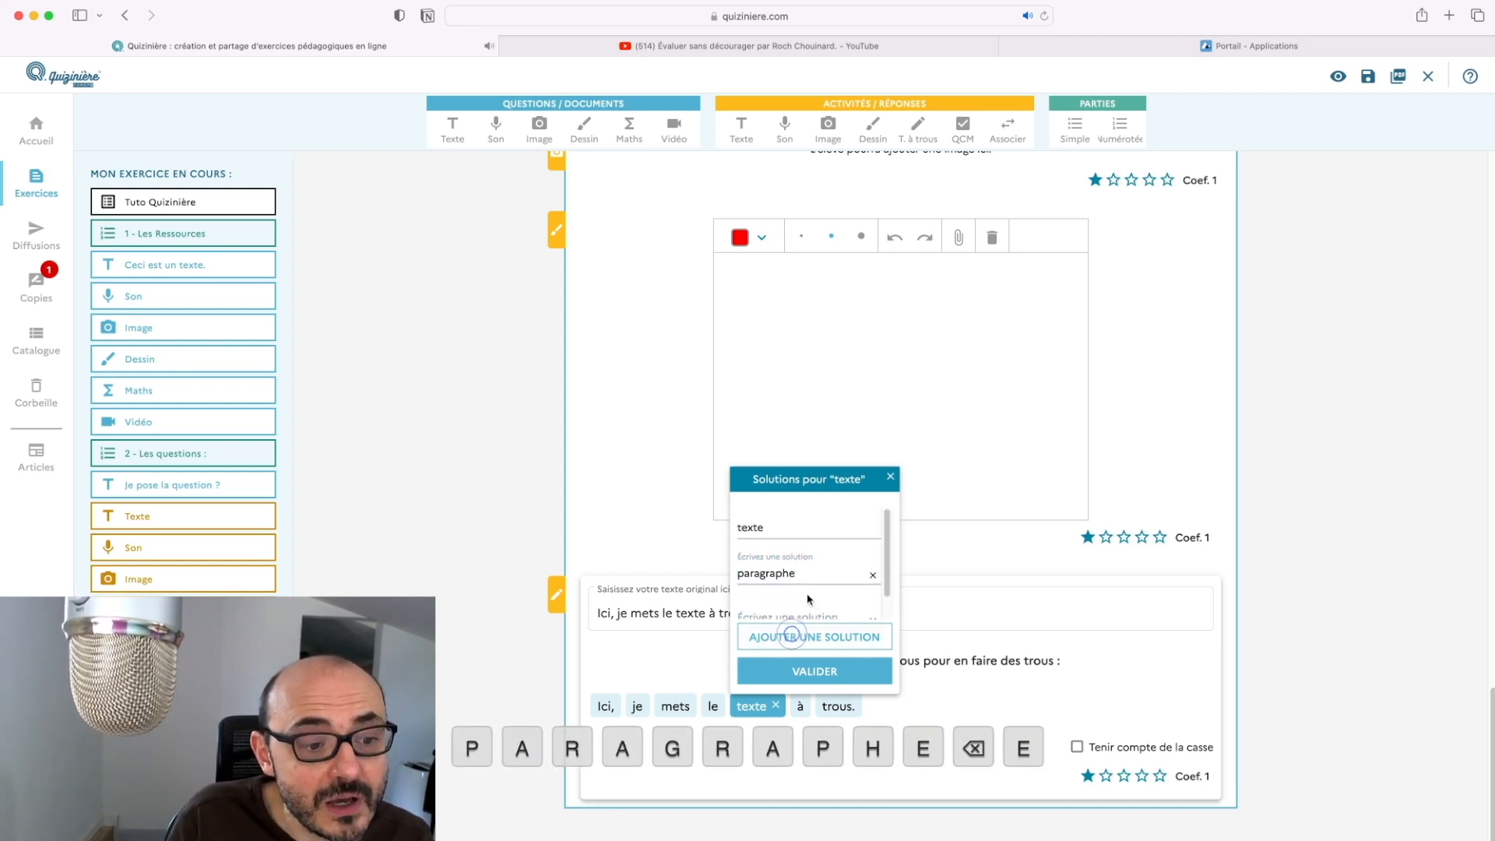
left_click(803, 606)
type("phrase")
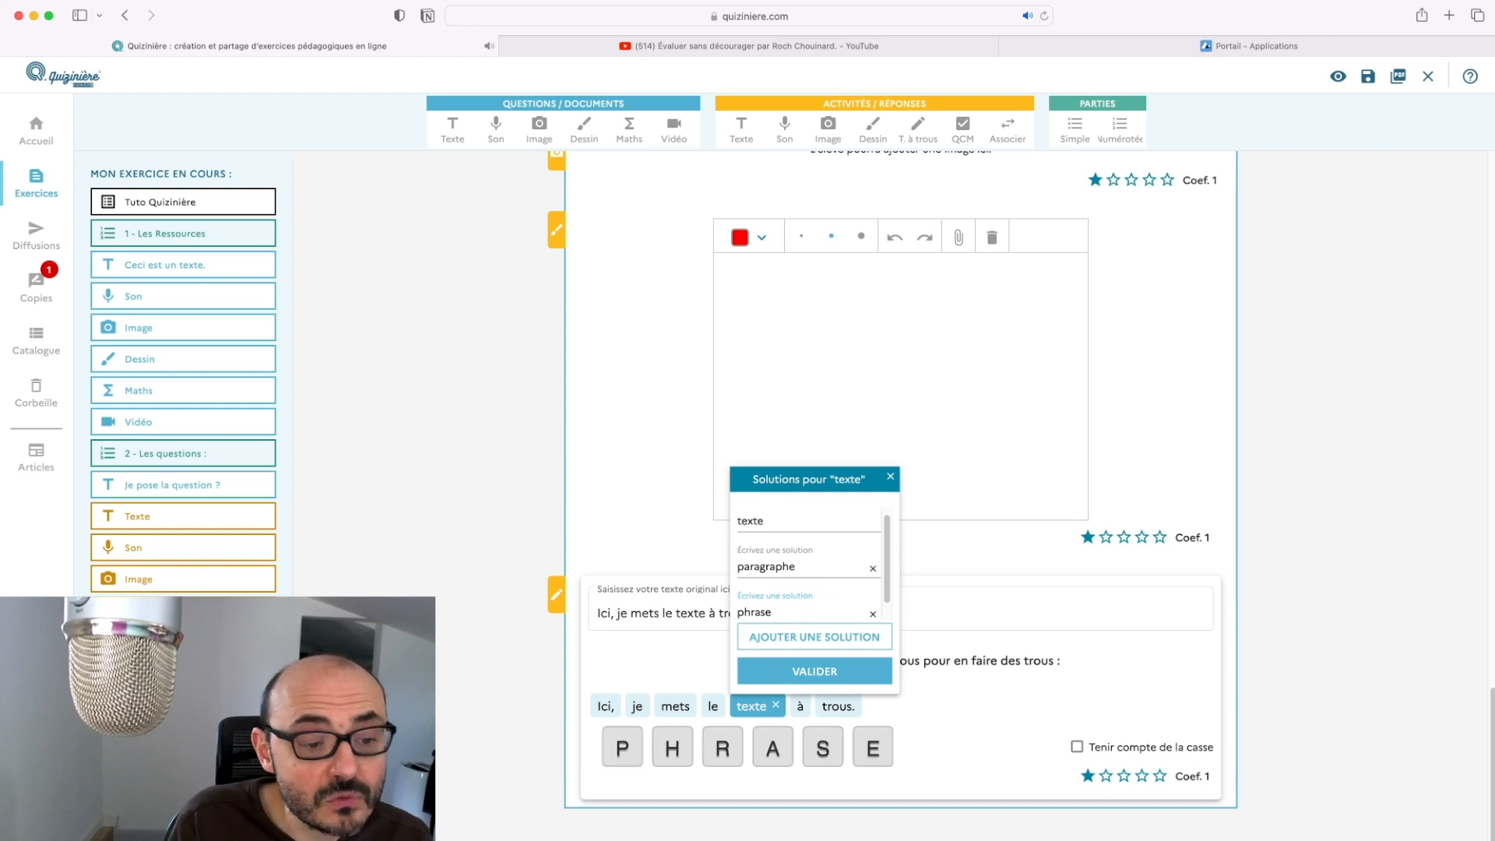
left_click(833, 671)
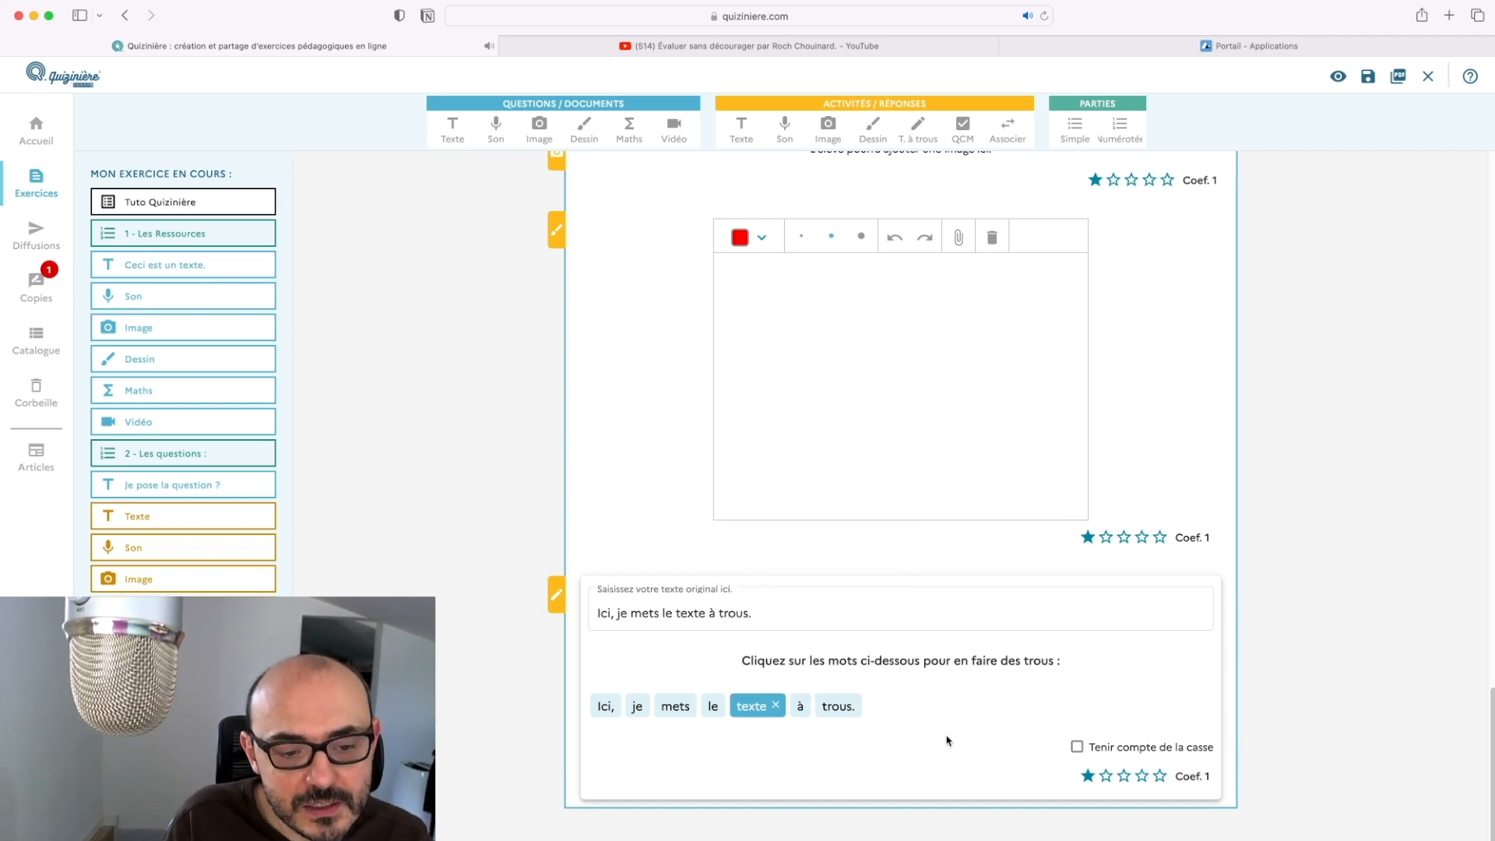
left_click(975, 131)
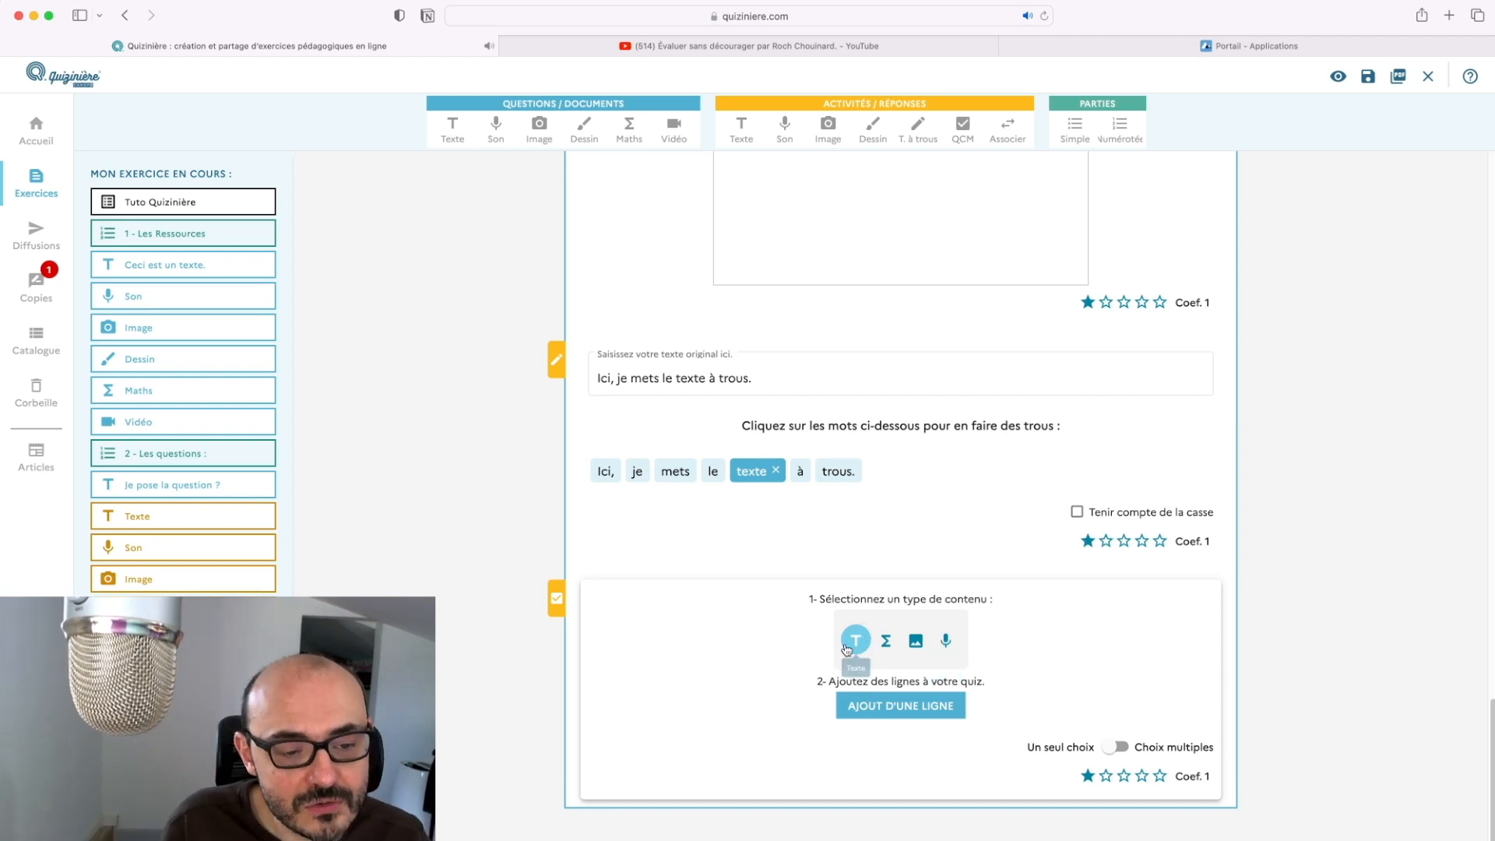
Use text choices and write the answers 'Réponse A' and 'Réponse B.'
left_click(875, 707)
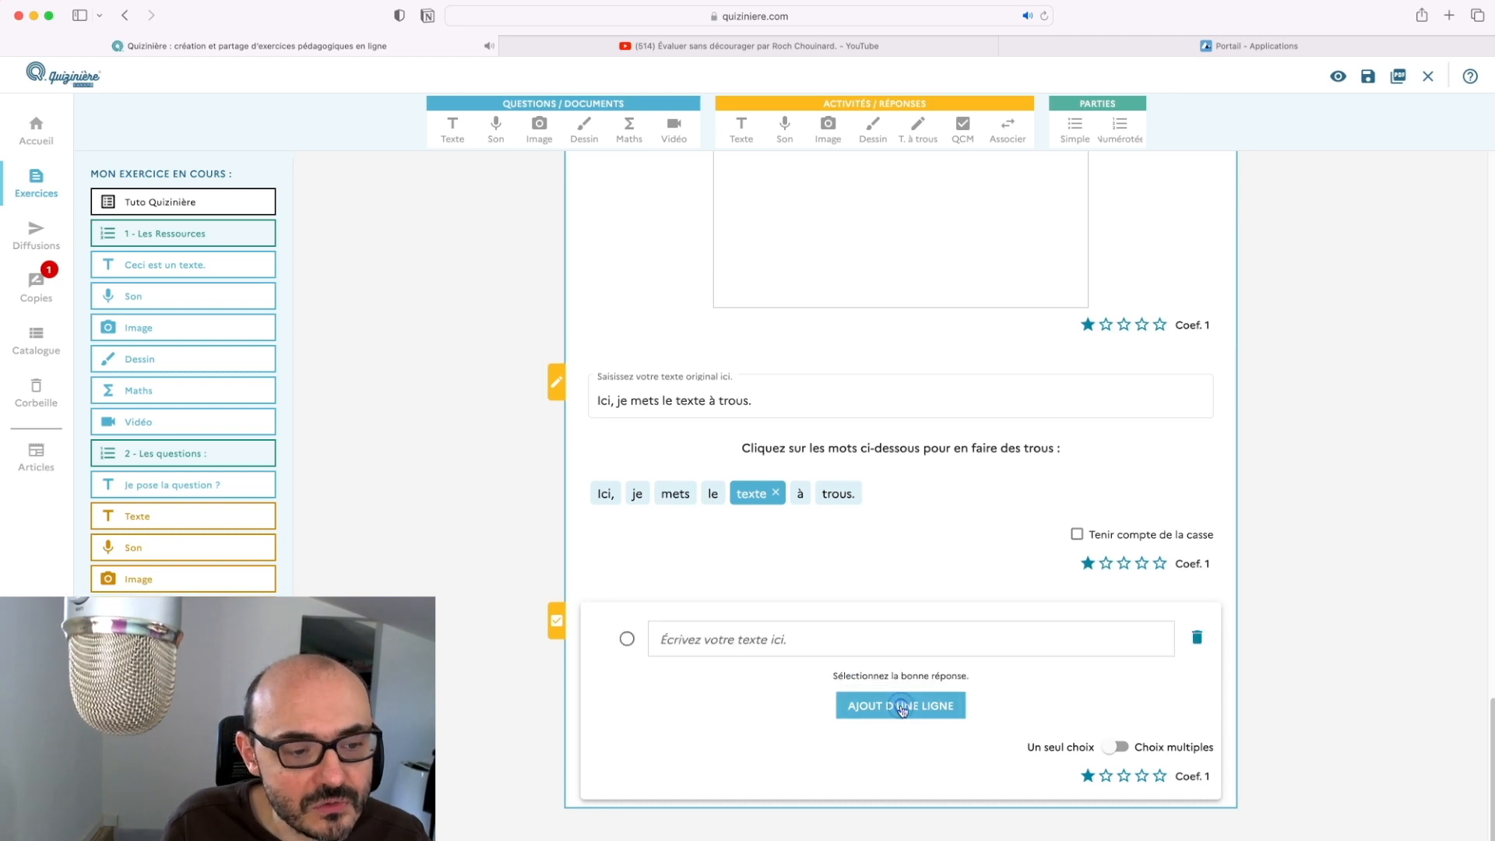
left_click(914, 654)
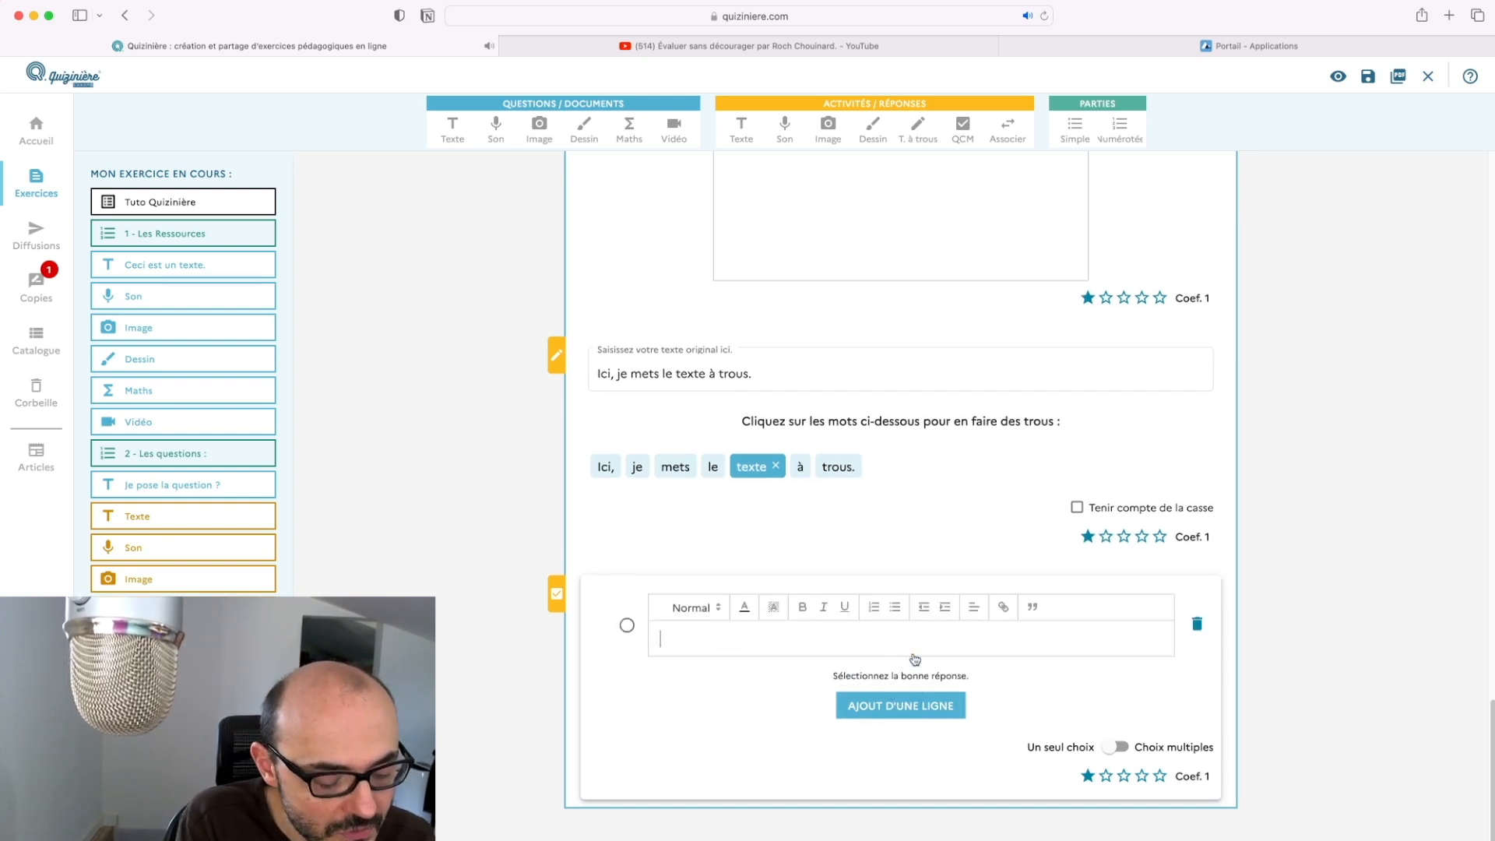
type("Réponse A")
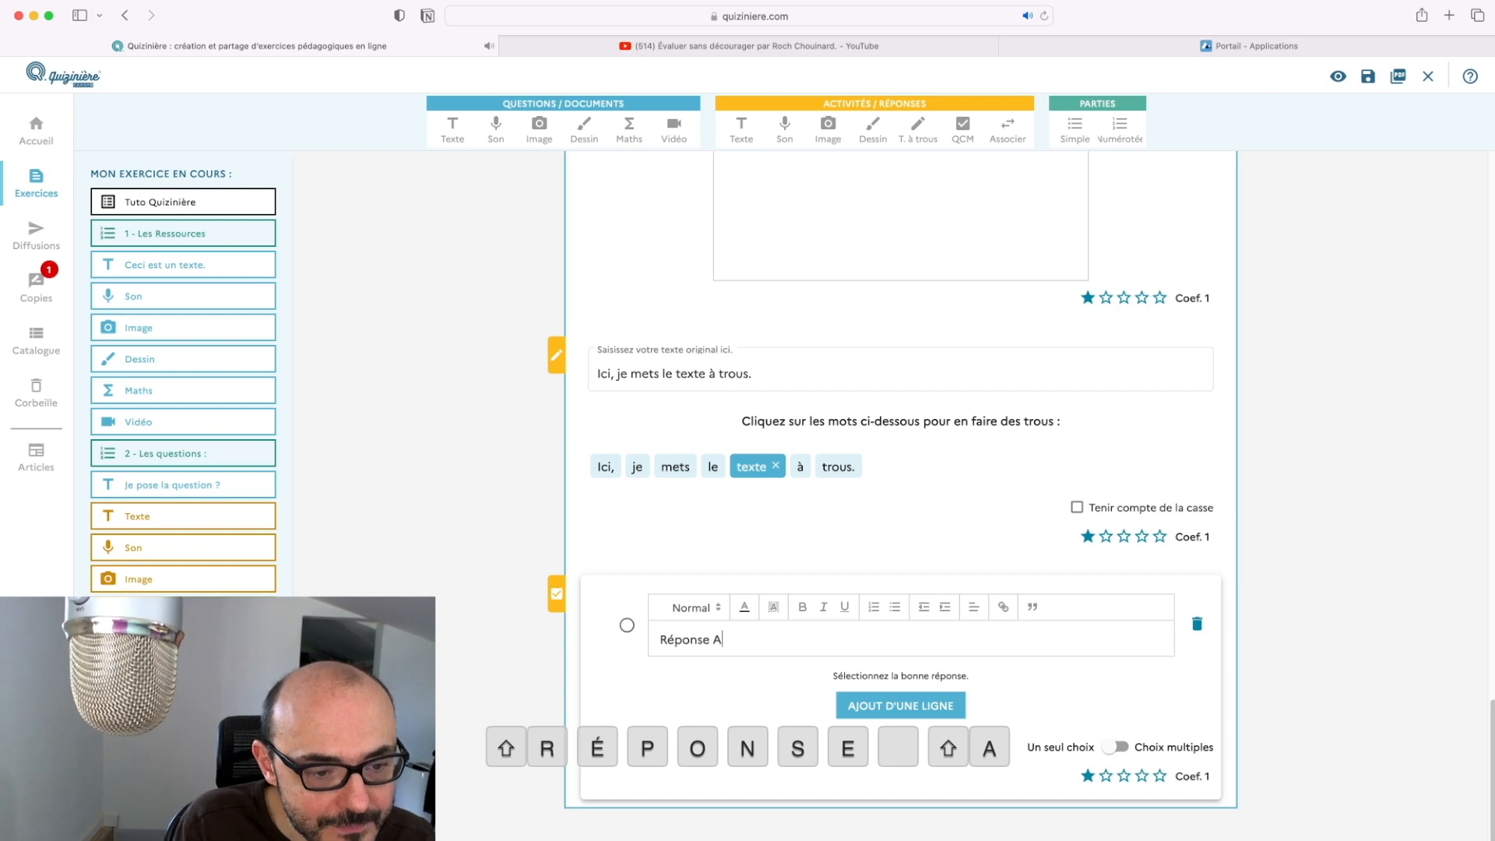
left_click(926, 704)
left_click(889, 699)
type("Ré")
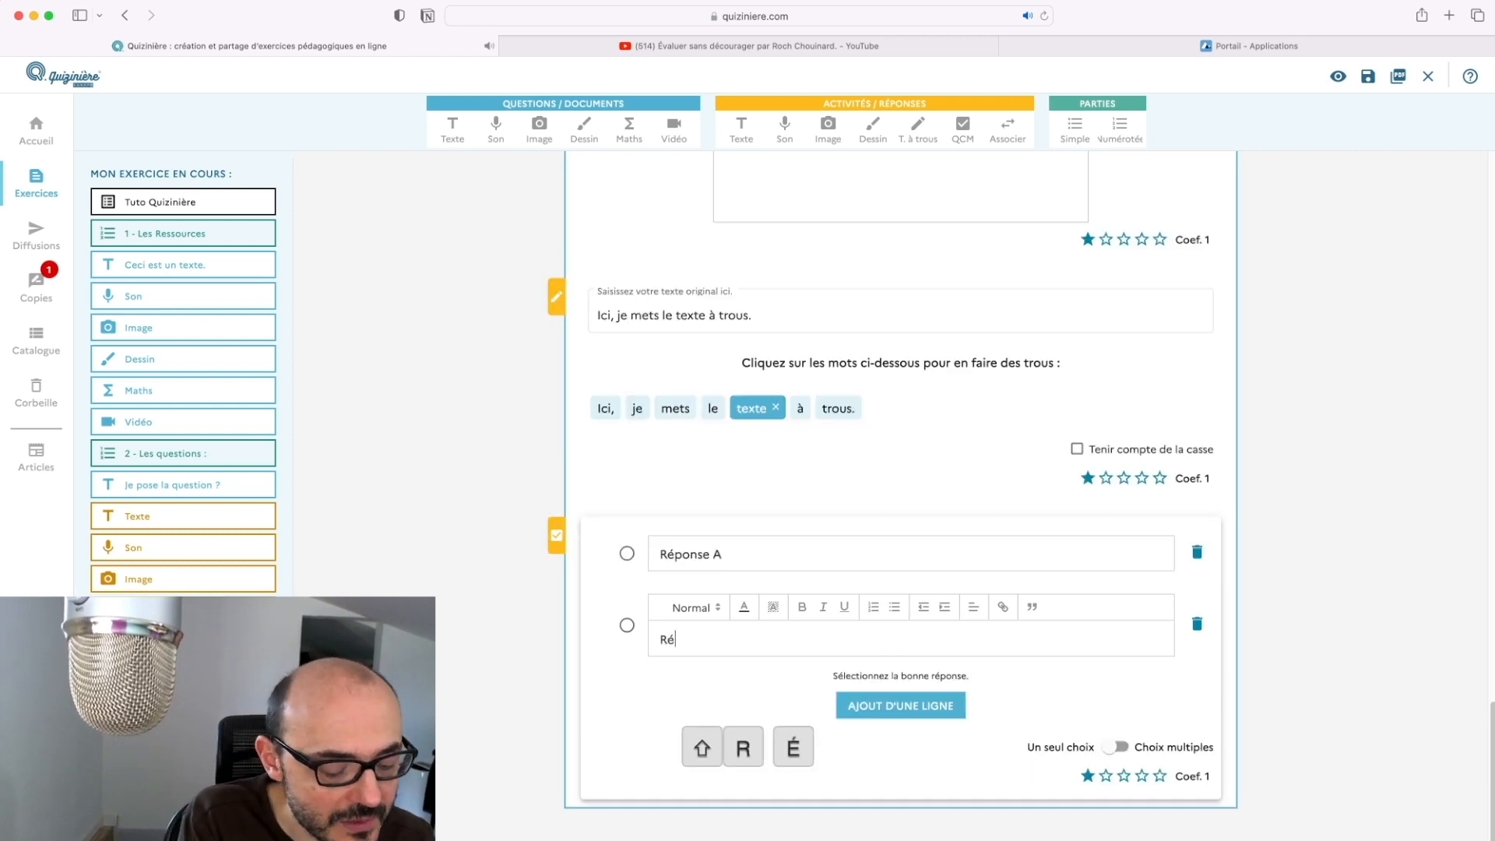
type("ponse B.")
left_click(901, 705)
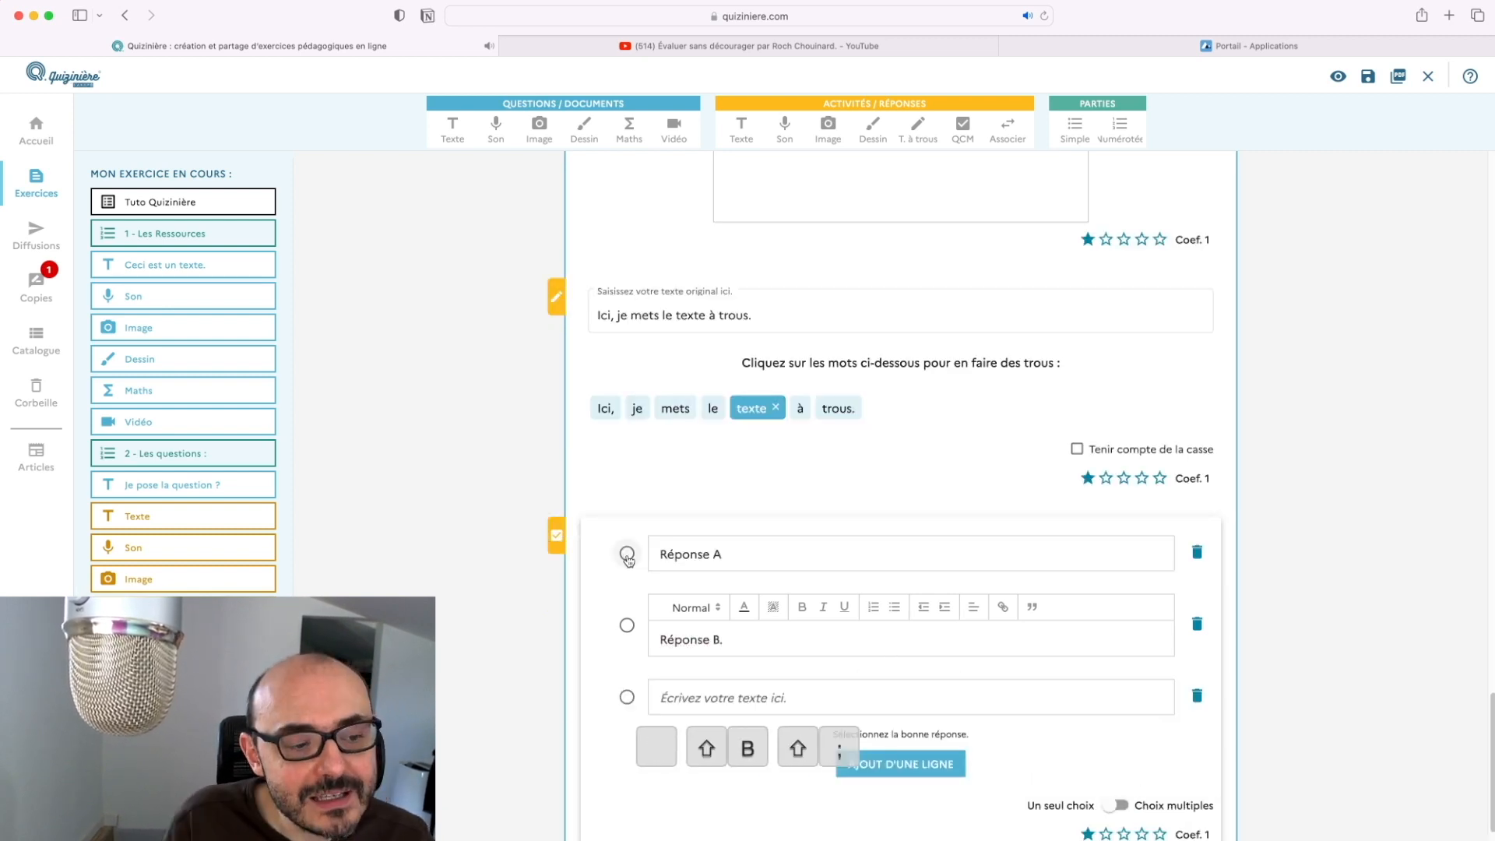
Allow multiple answers, mark Réponse A and B correct, and add a numbered part 3
left_click(626, 553)
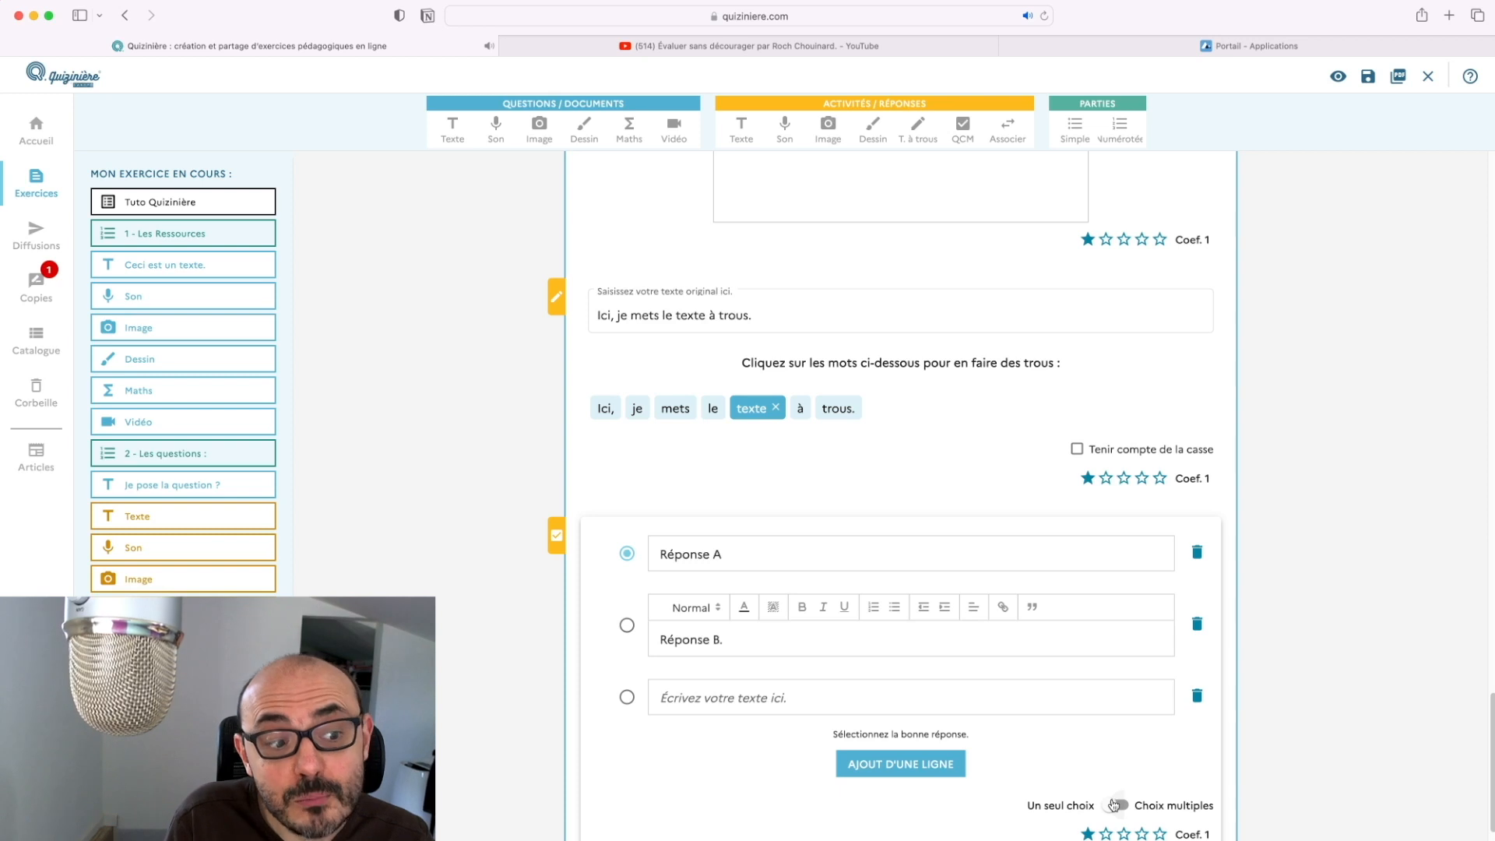
left_click(1114, 805)
scroll(1115, 805, "down", 2)
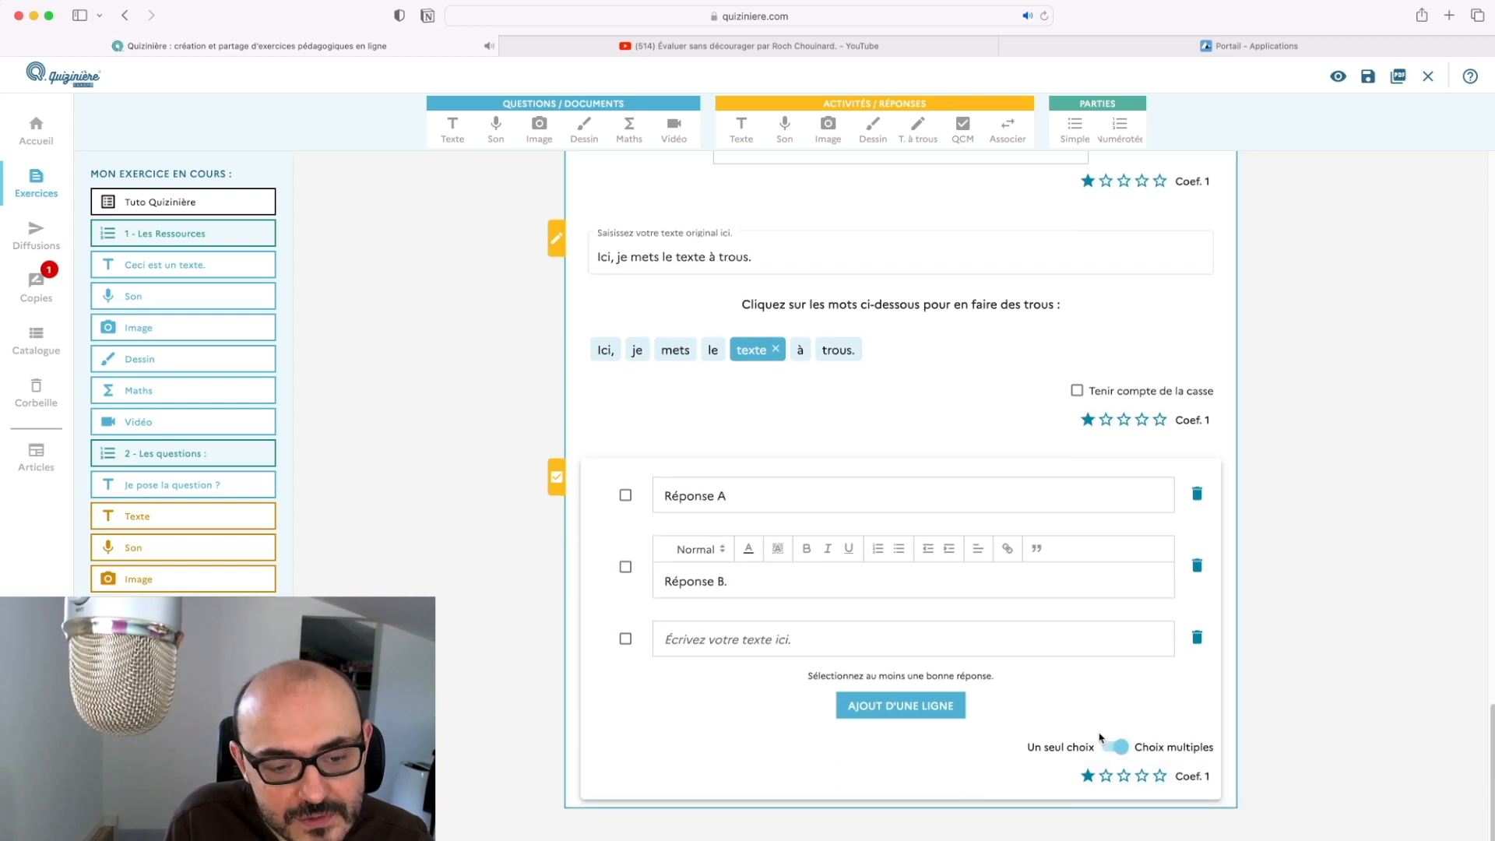
left_click(624, 566)
left_click(625, 495)
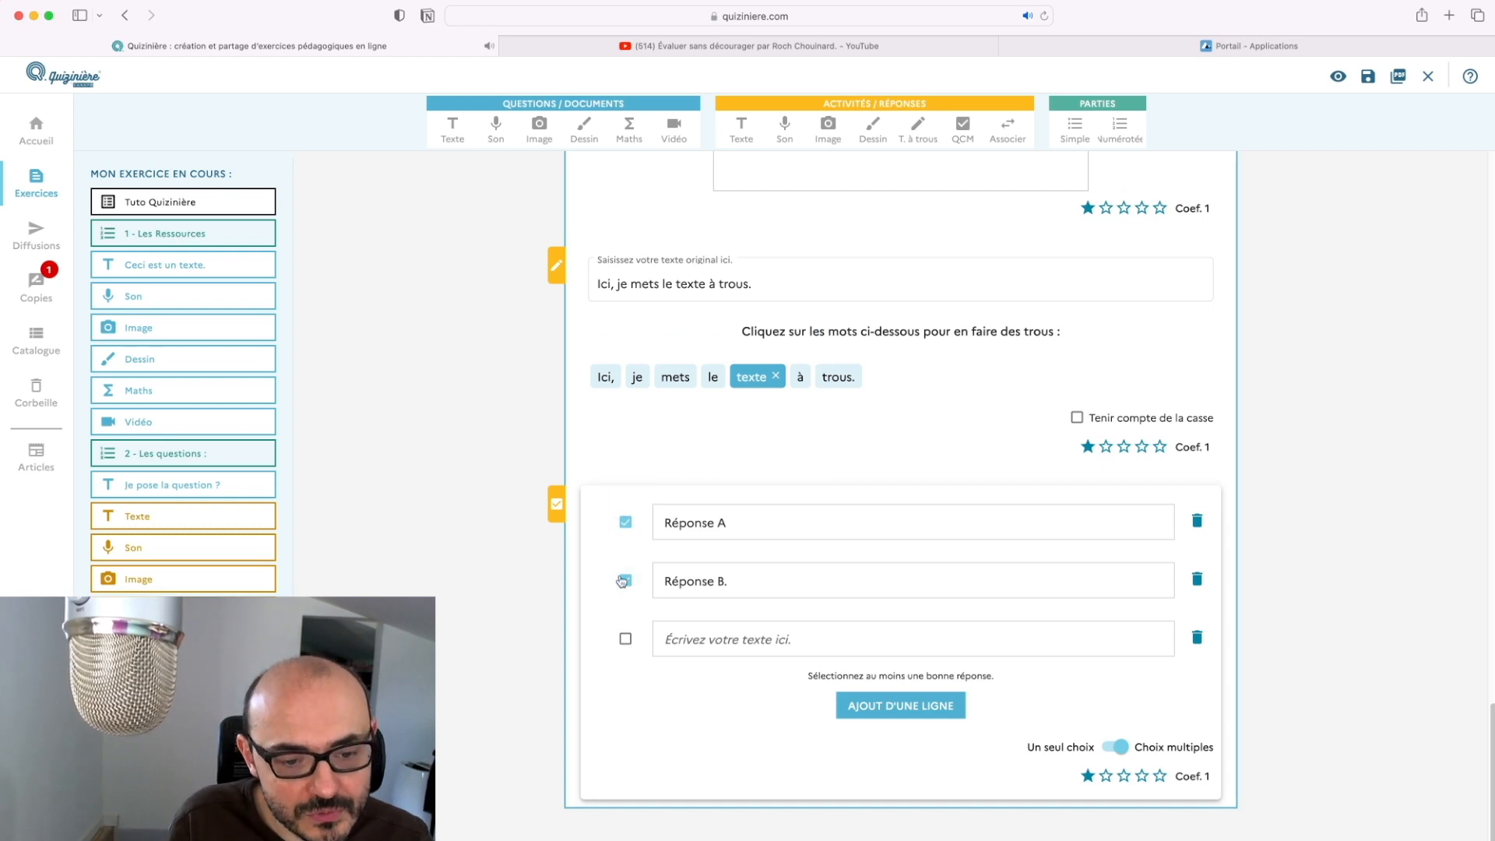
scroll(920, 739, "down", 1)
scroll(920, 740, "up", 5)
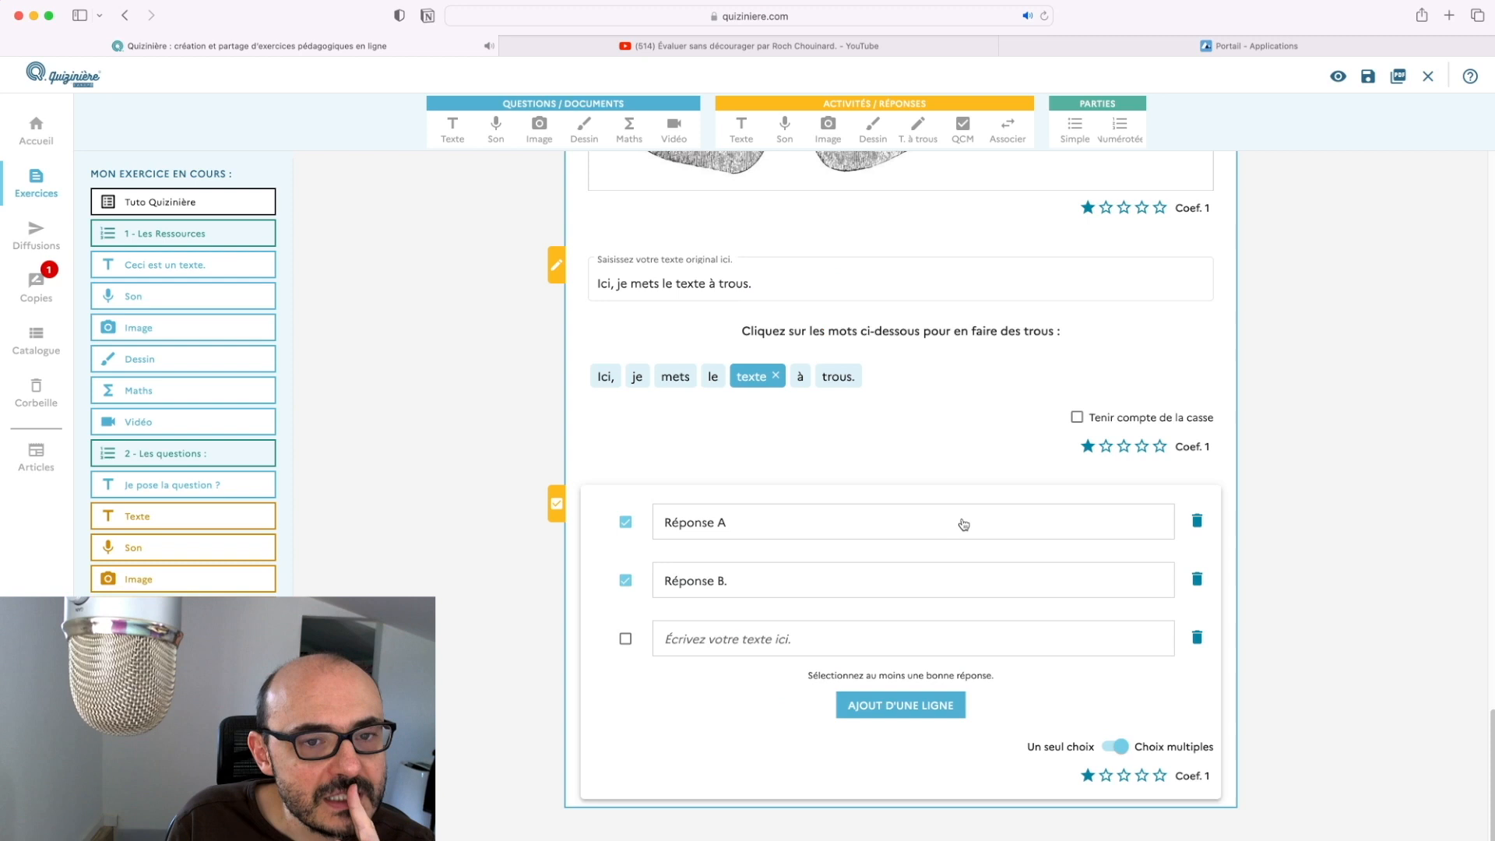
left_click(1133, 131)
left_click(924, 777)
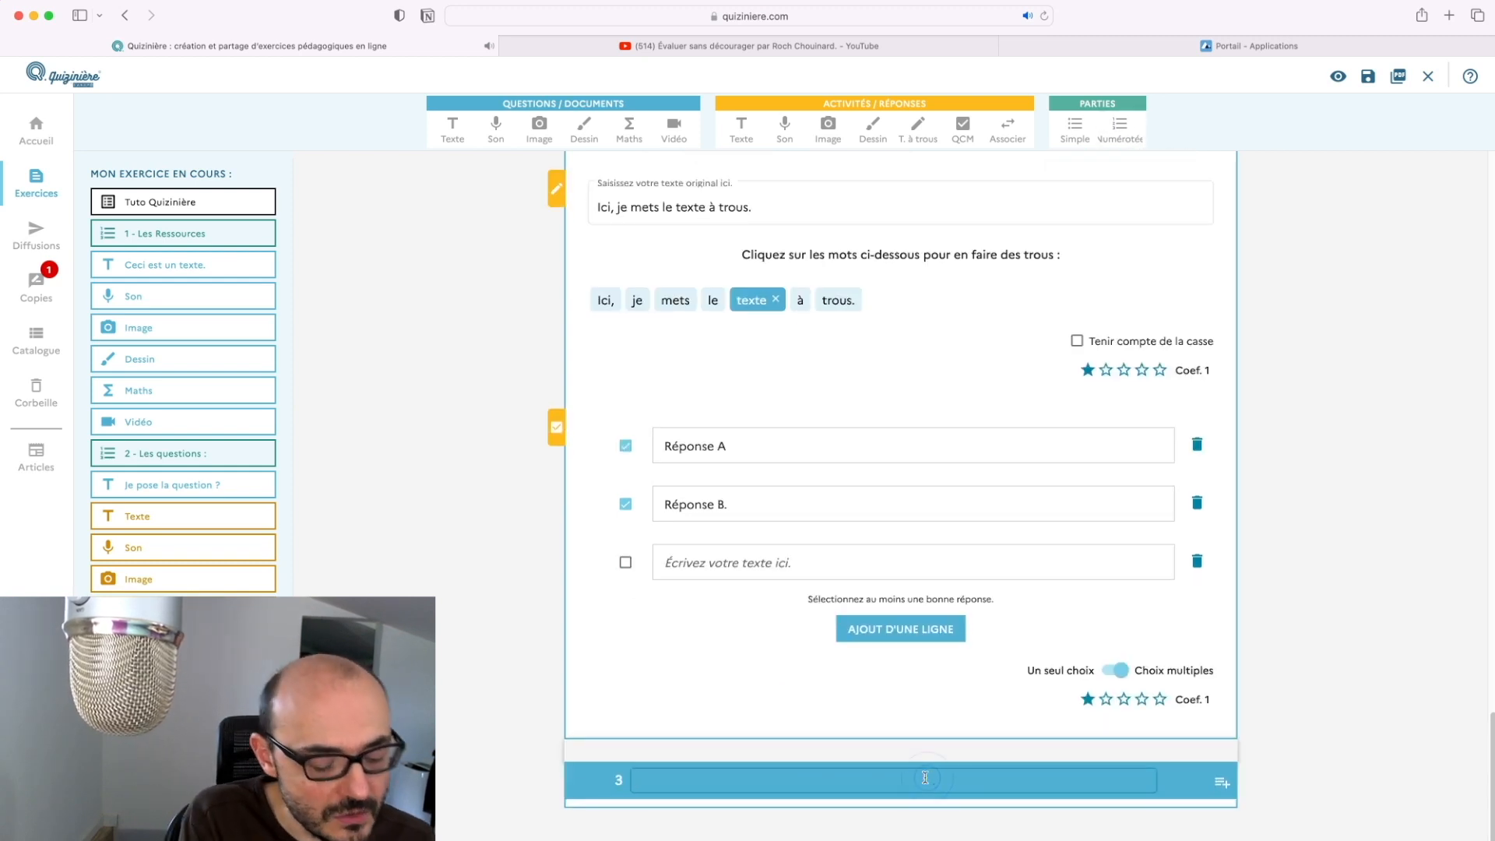
Enter 'N'oubliez pas de noter les codes qui vous sont donnés à la fin !!!' as part 3's title
type("N'oubl")
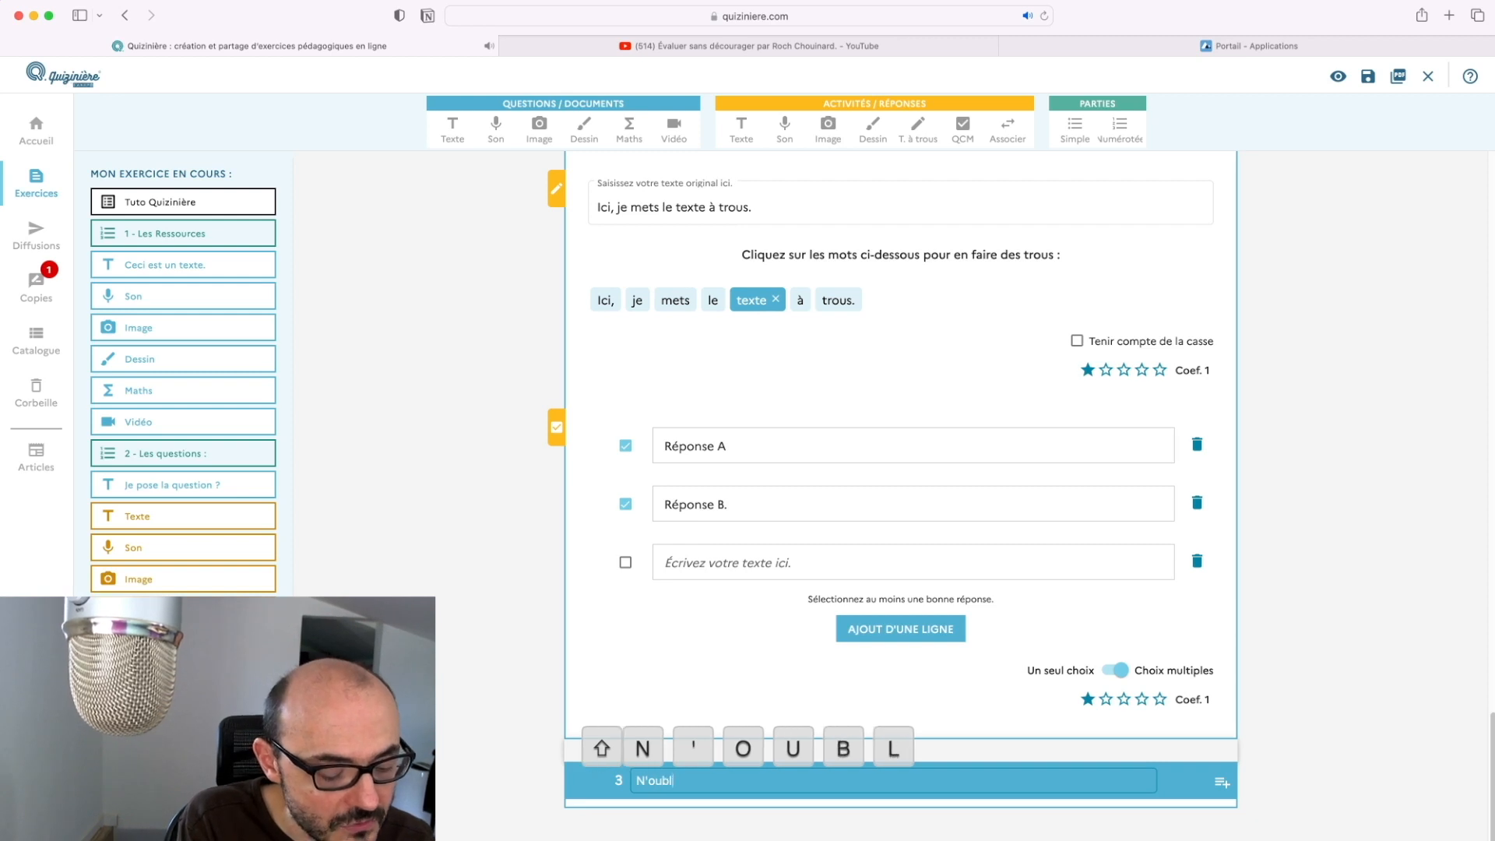
type("iez pas de not")
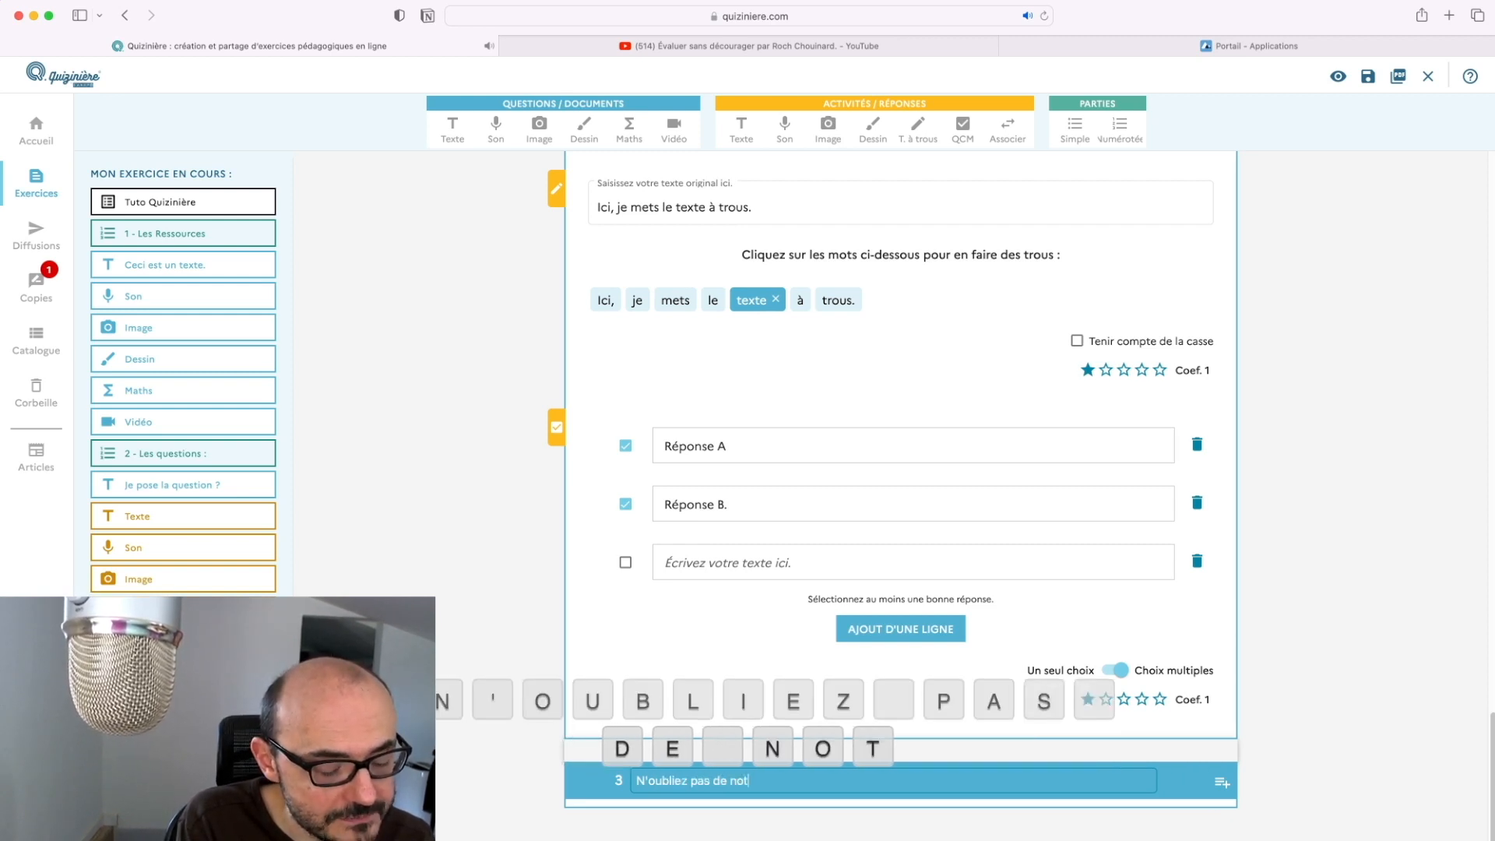
type("er les codes qui vous sont donnés à la fin !!!")
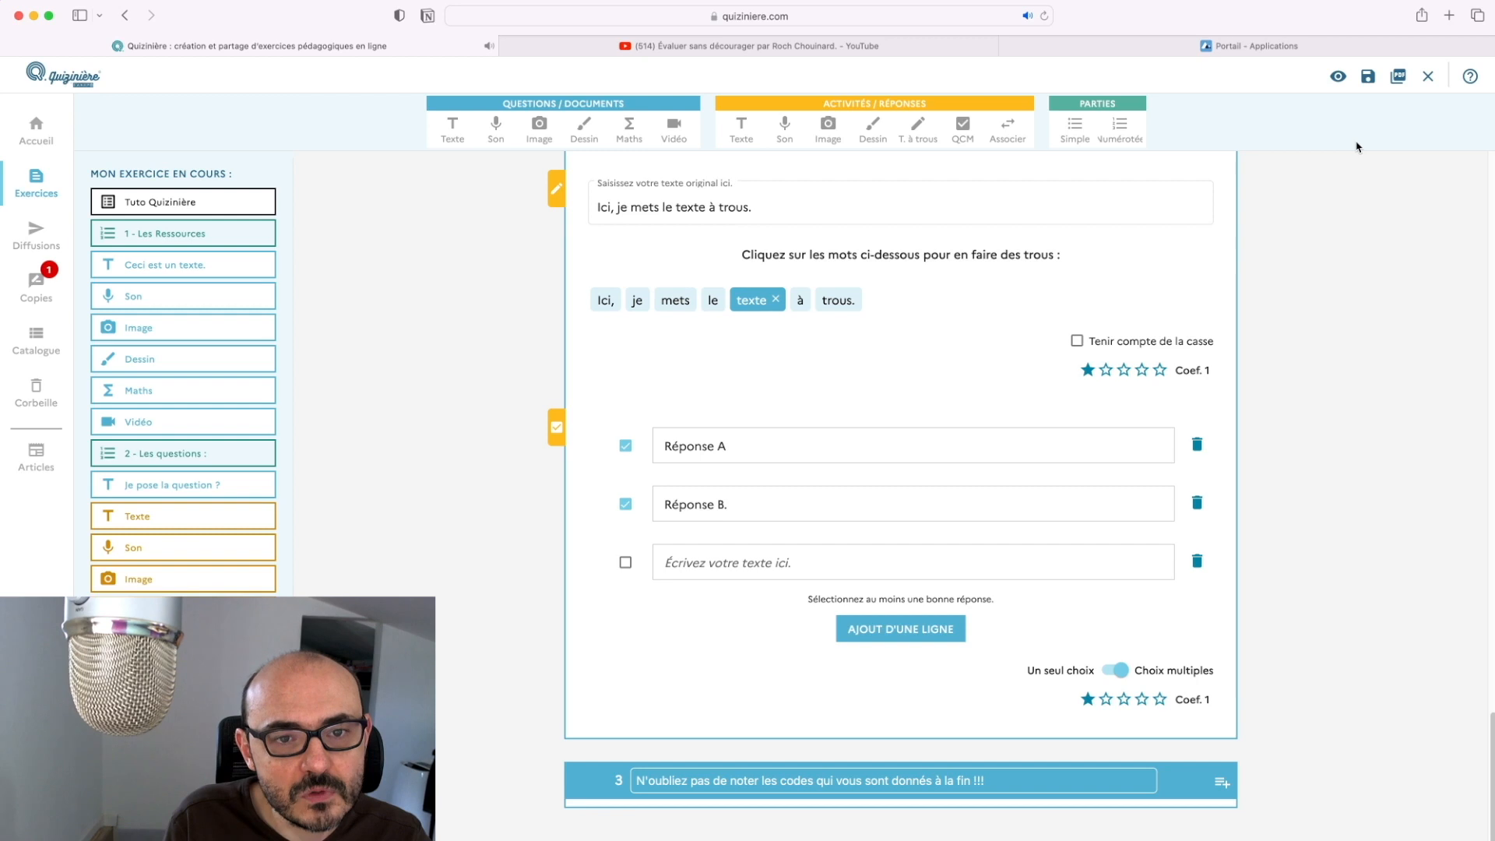
Preview Tuto Quizinière as a student, export it as PDF, then close the preview
left_click(1344, 76)
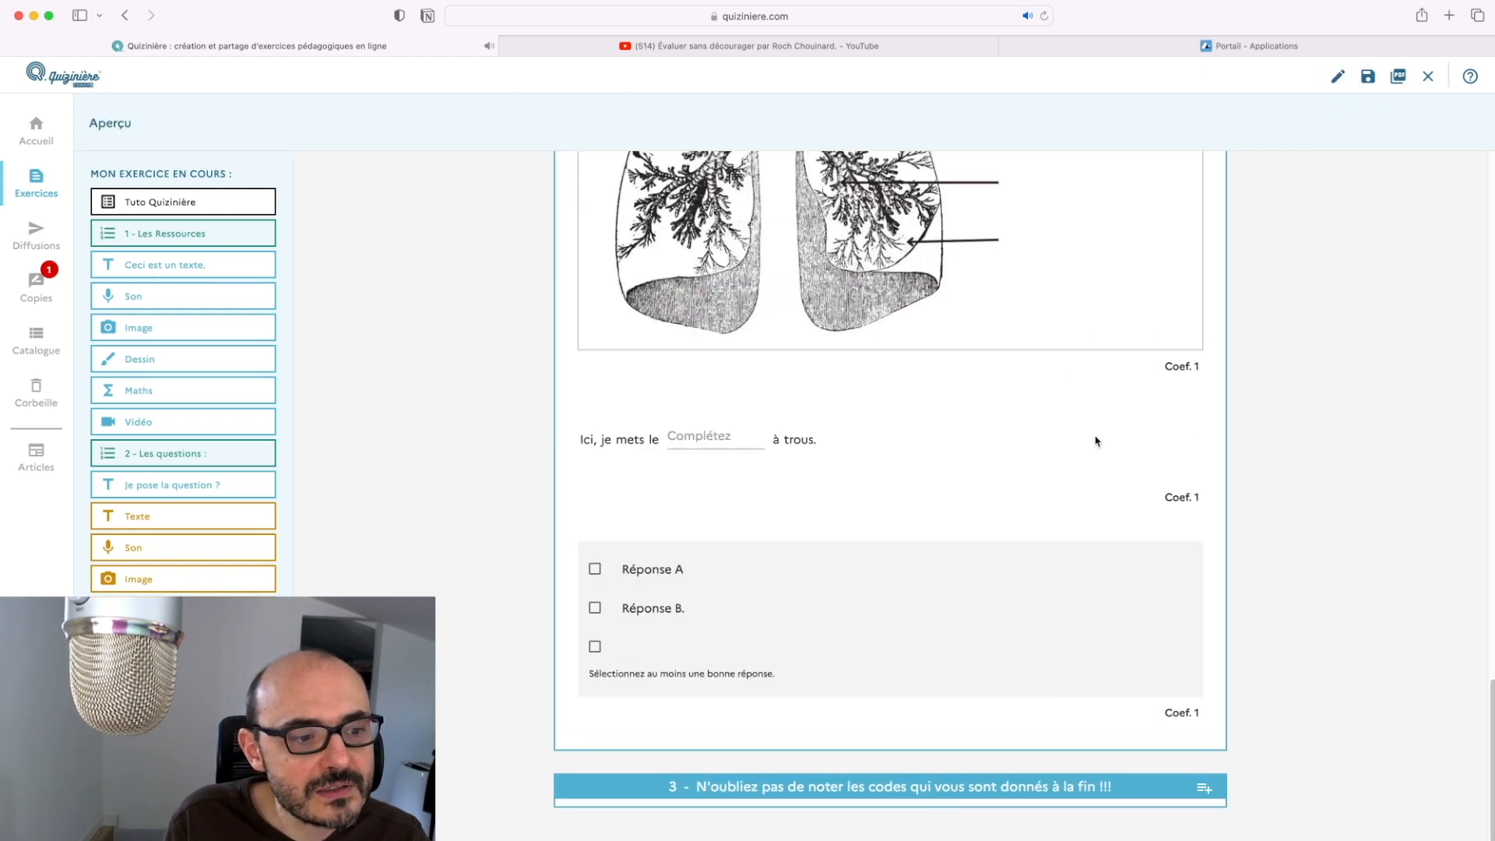
scroll(1094, 436, "up", 5)
scroll(1093, 438, "up", 15)
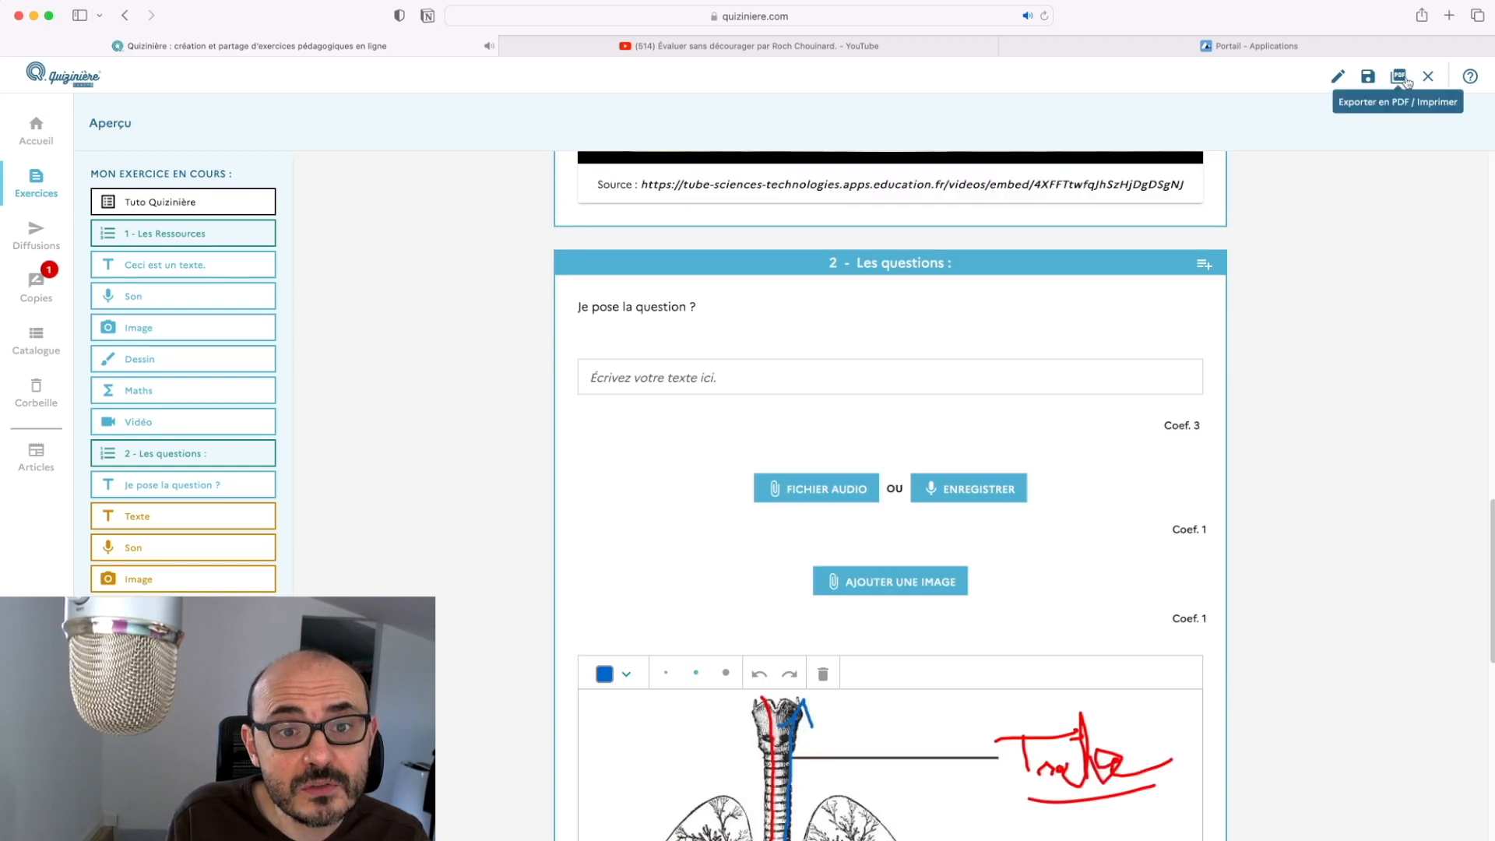
left_click(1398, 76)
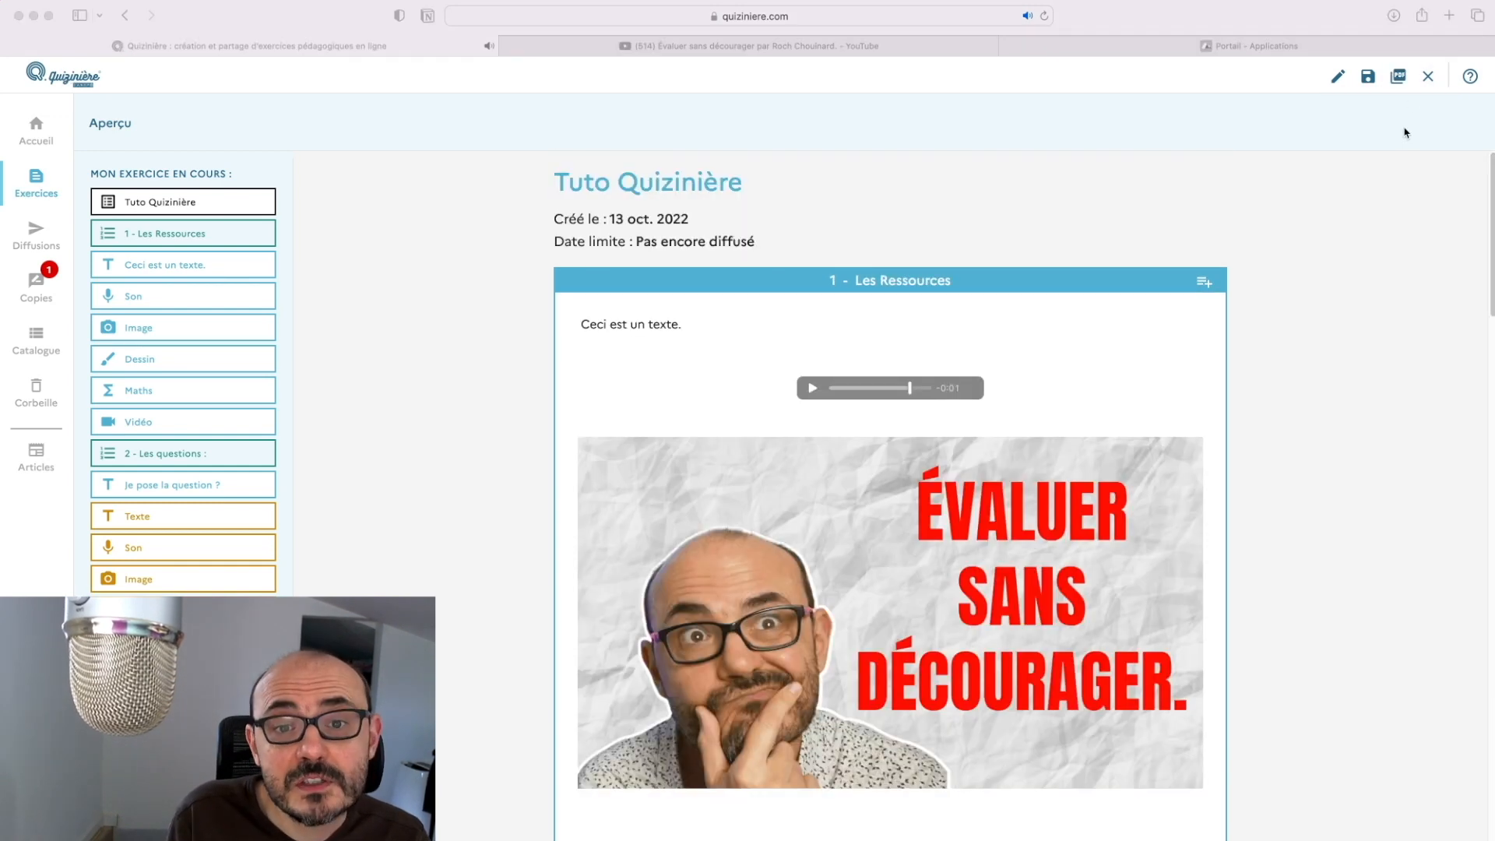
left_click(1429, 76)
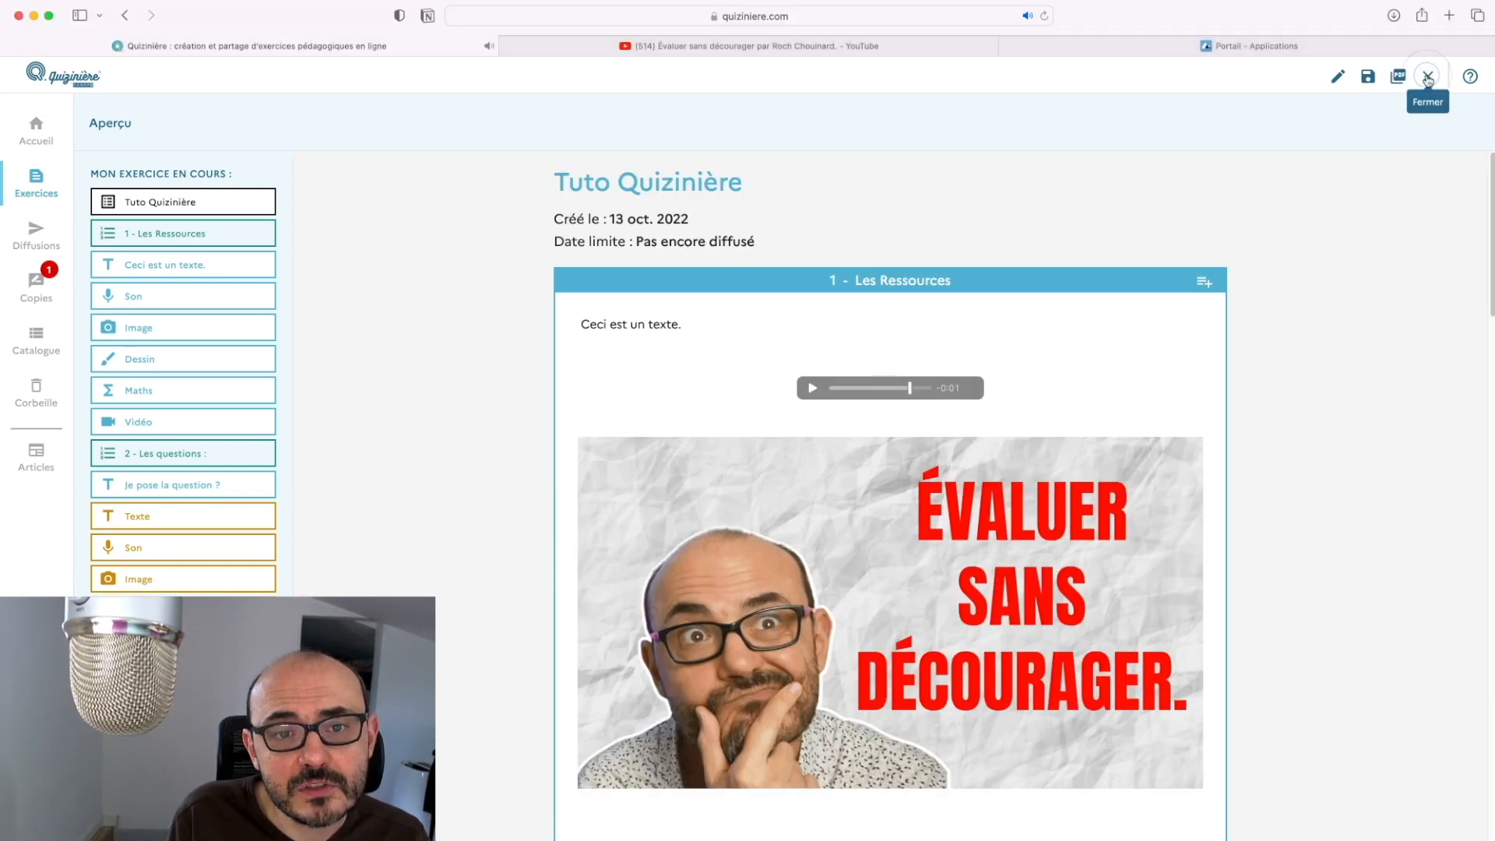
left_click(1429, 76)
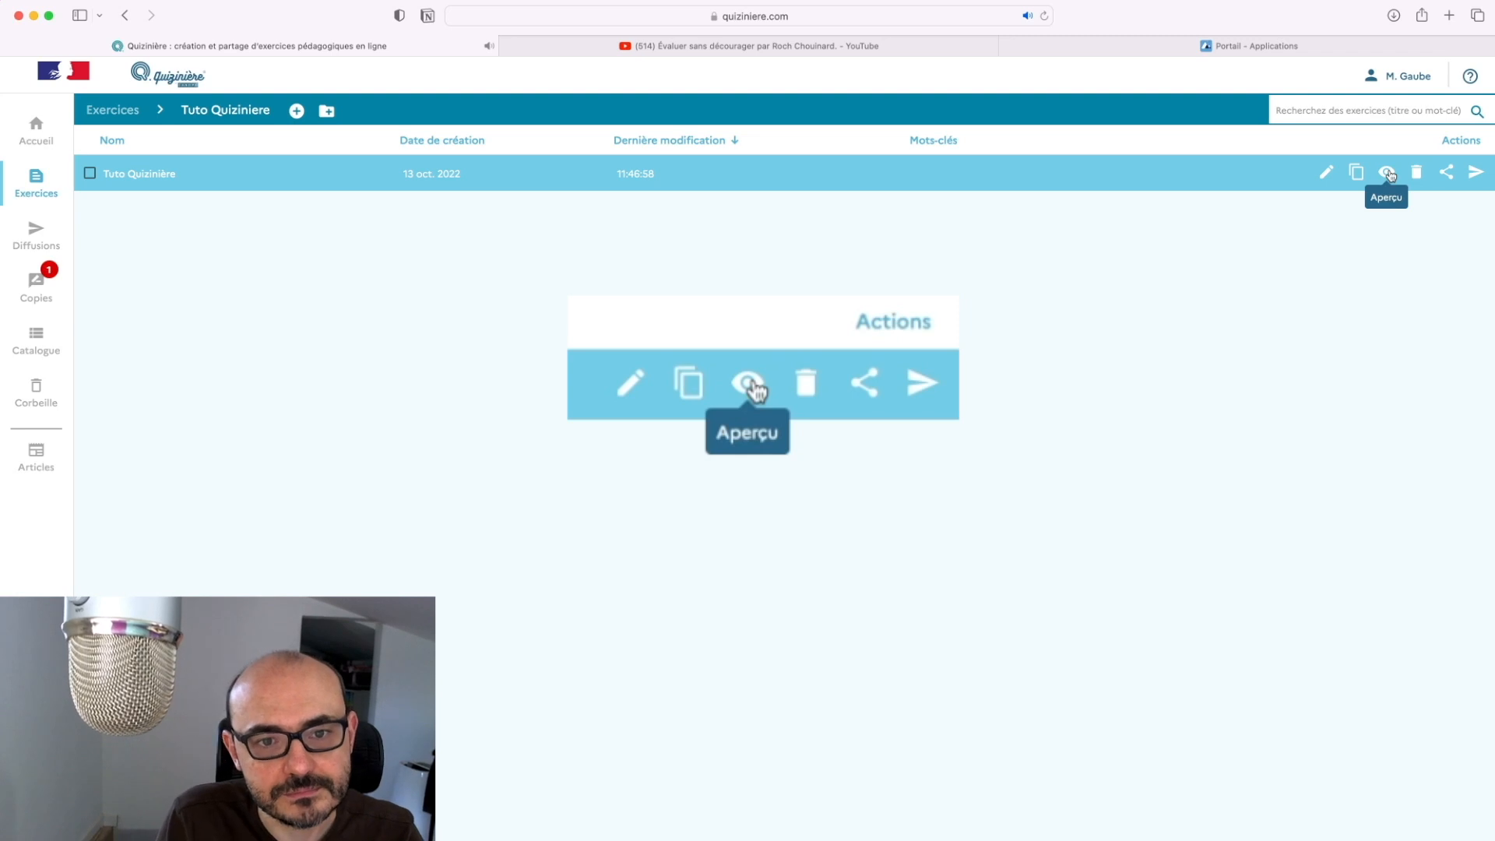
Open Tuto Quizinière's sharing options, try public sharing with keywords, then cancel without publishing
left_click(1448, 174)
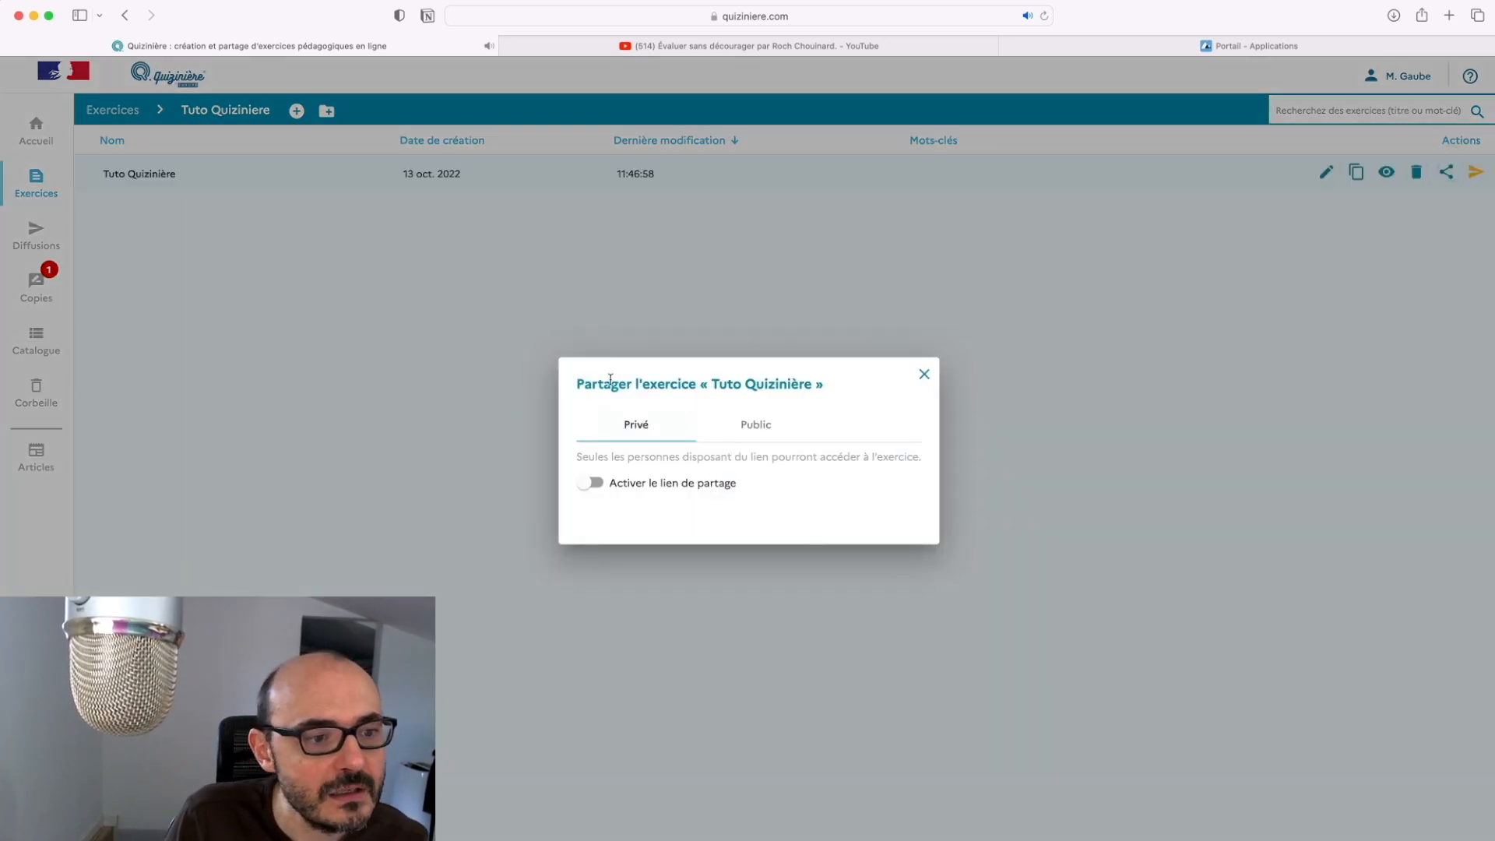
left_click(743, 427)
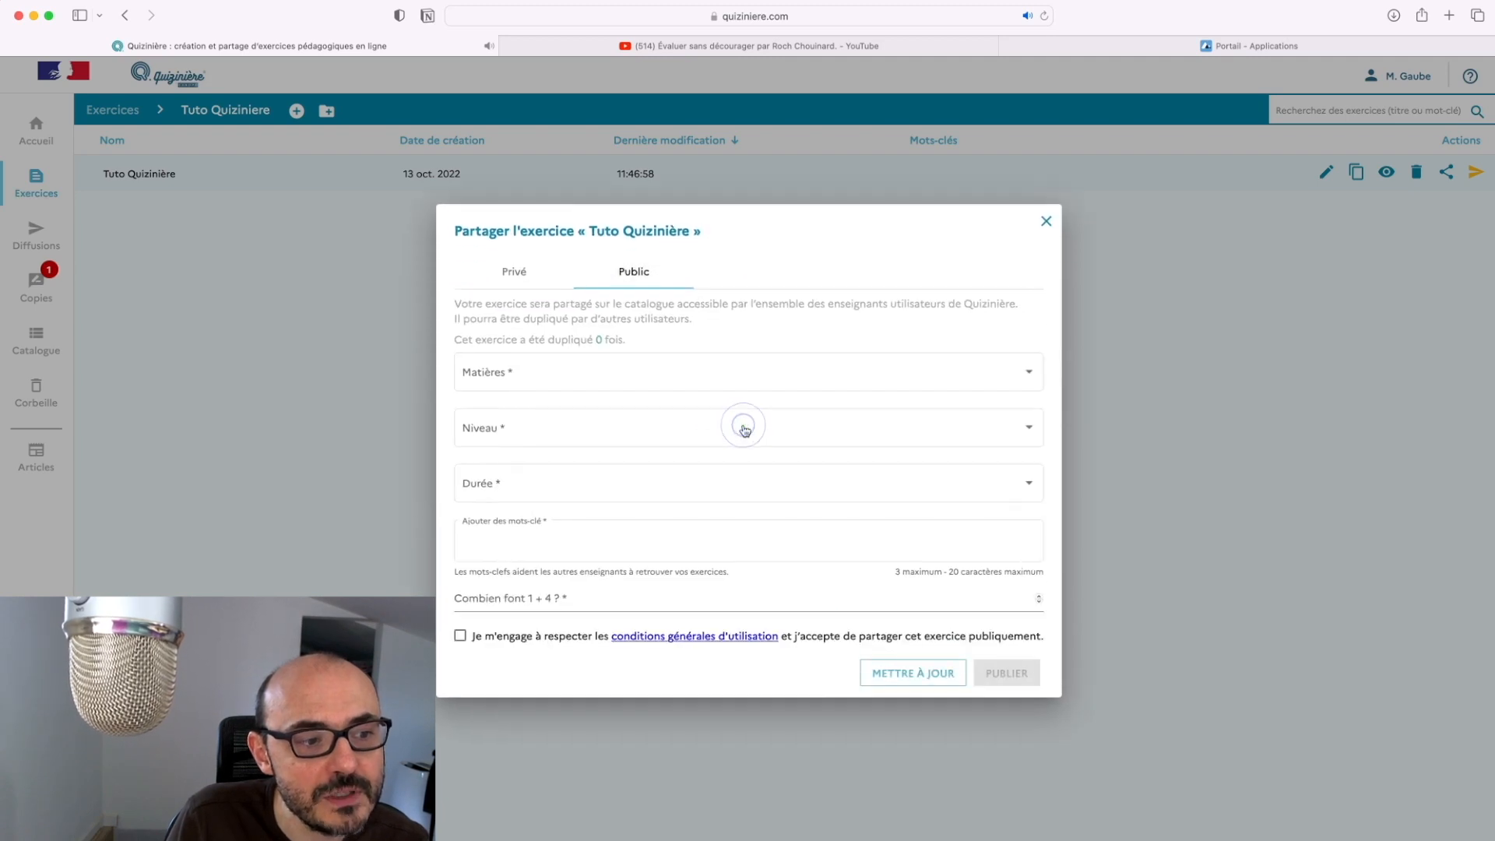
left_click(574, 554)
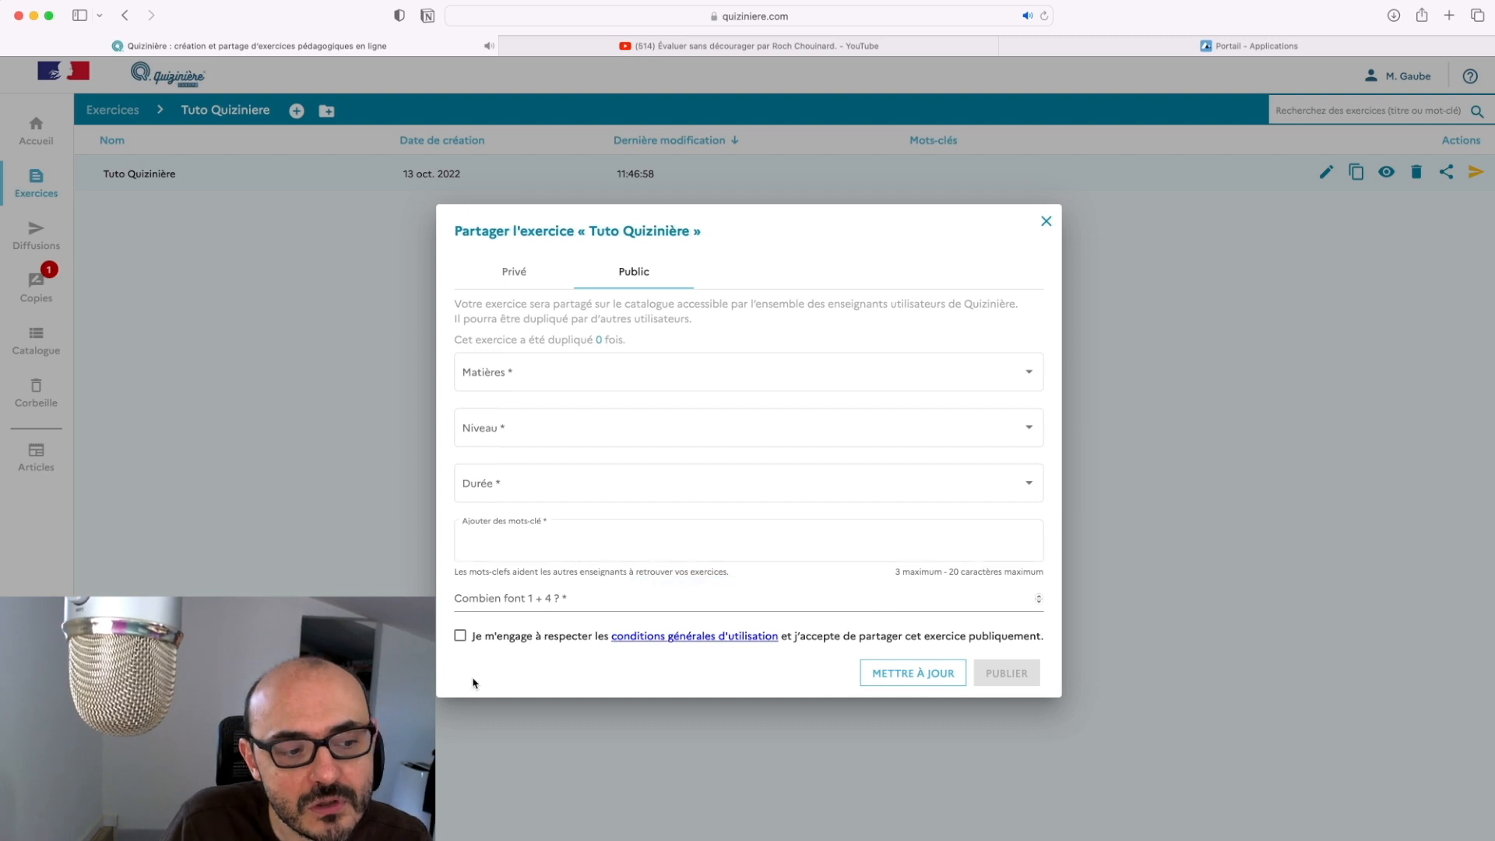
key("Escape")
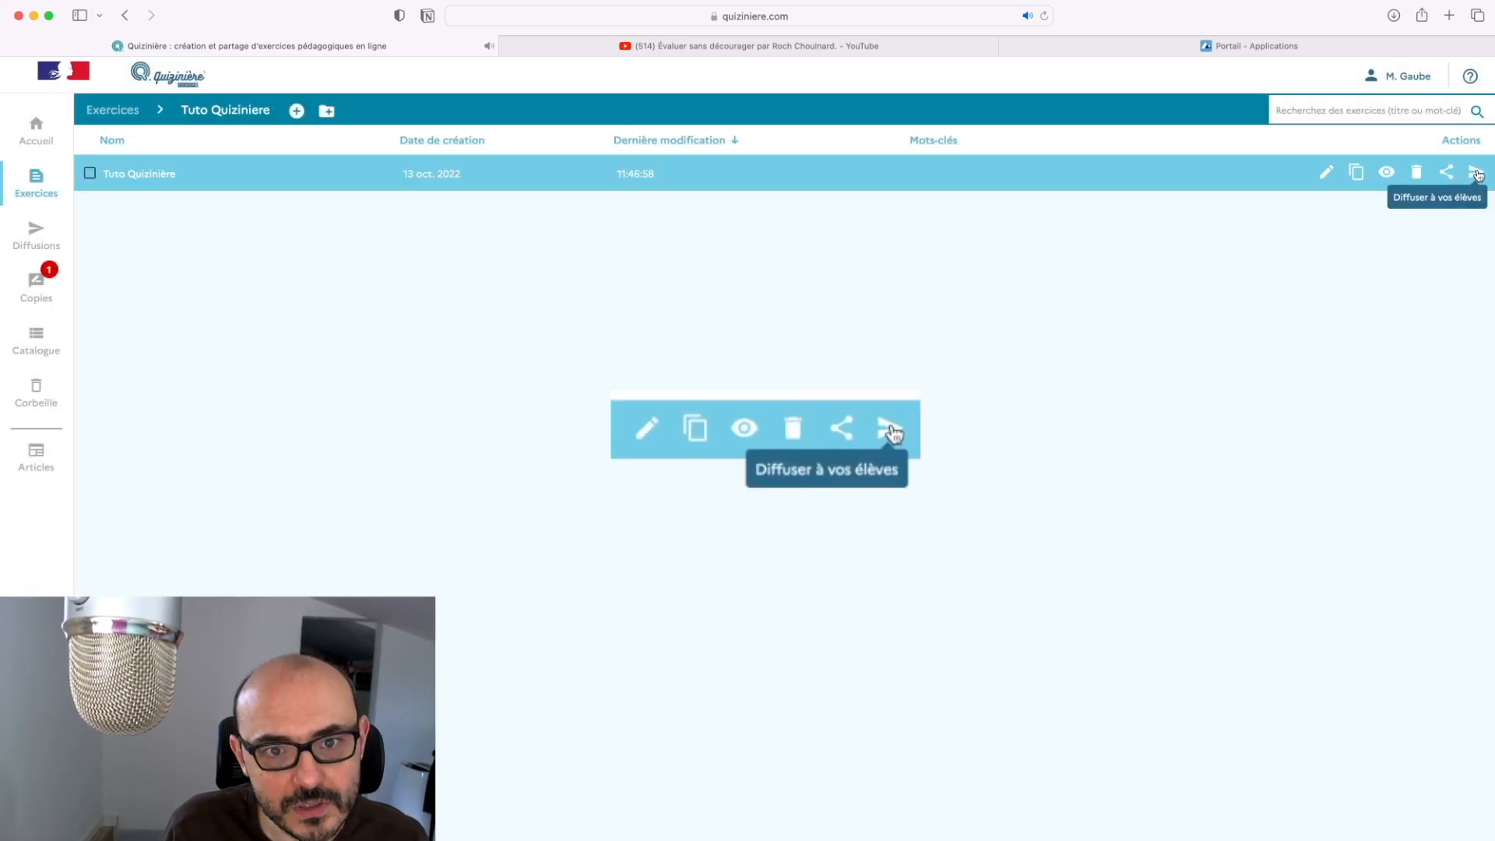
Start a distribution titled 'Tuto Quizinière - 5eA' with 30 copies and sequential display
left_click(1476, 174)
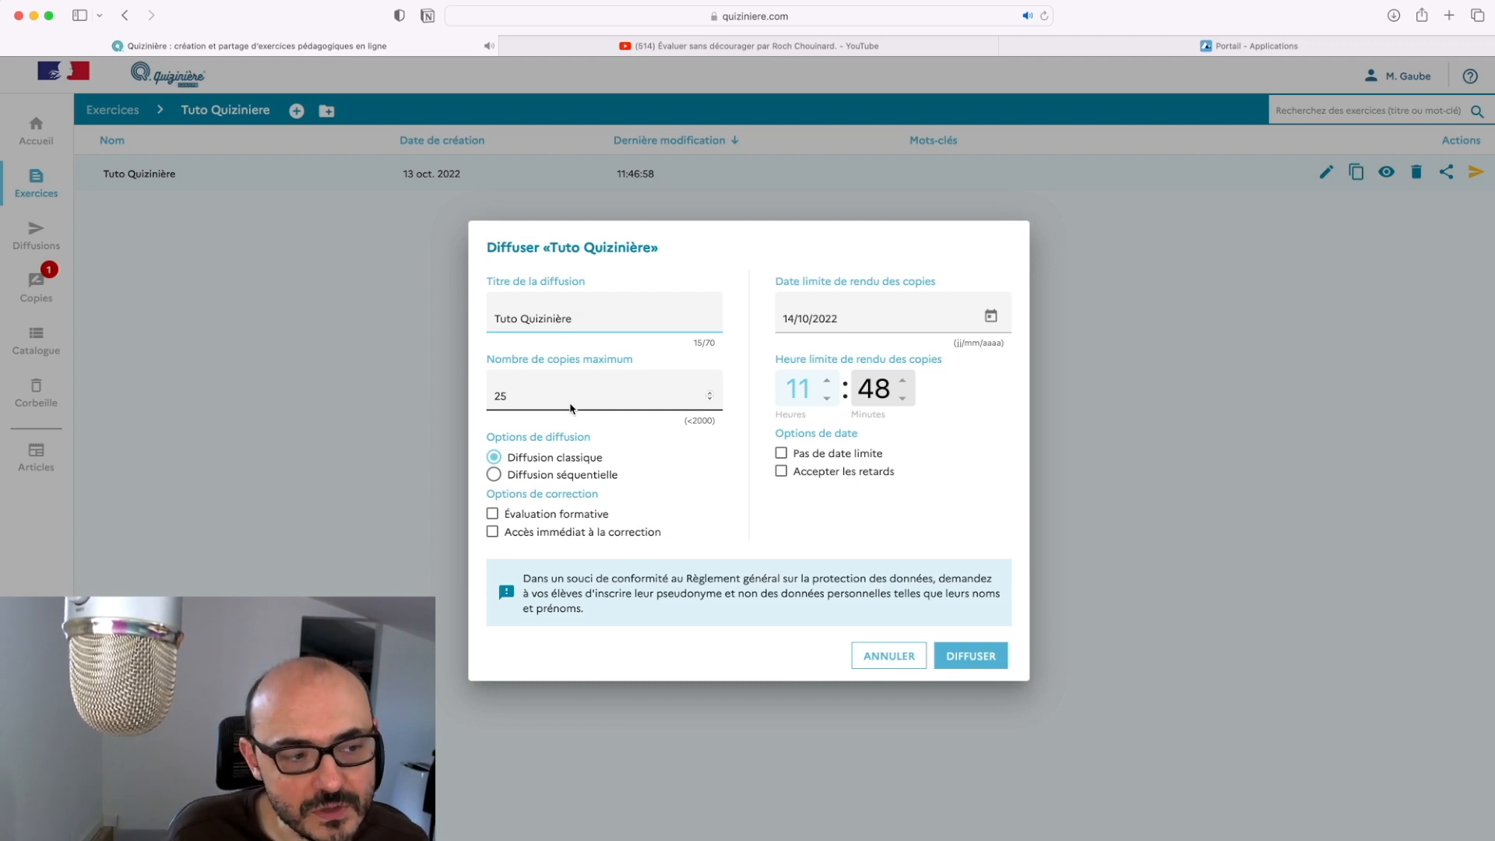
type("- 5eA")
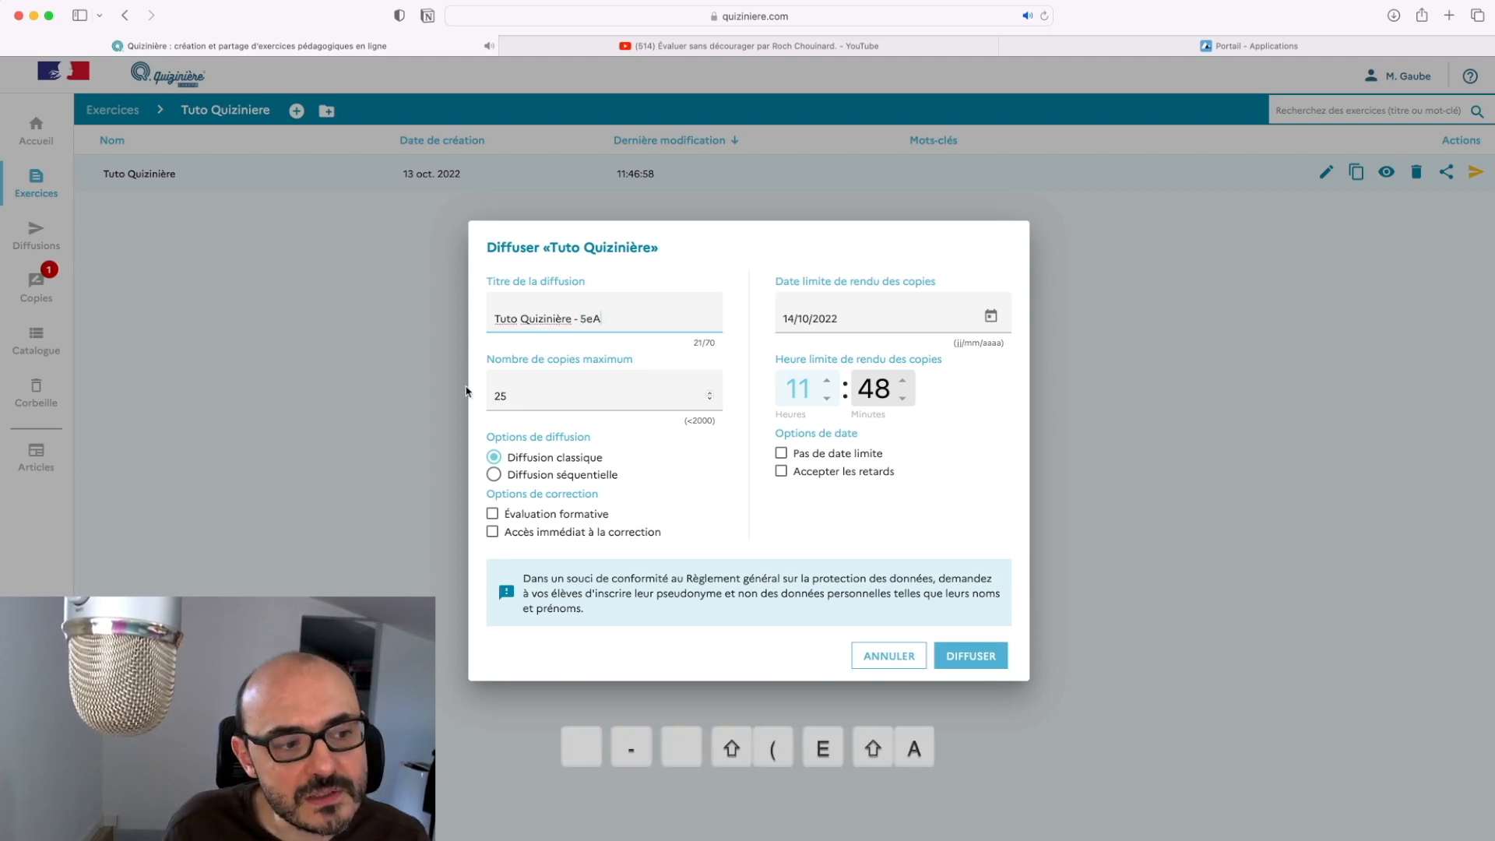
left_click(710, 392)
mouse_move(524, 459)
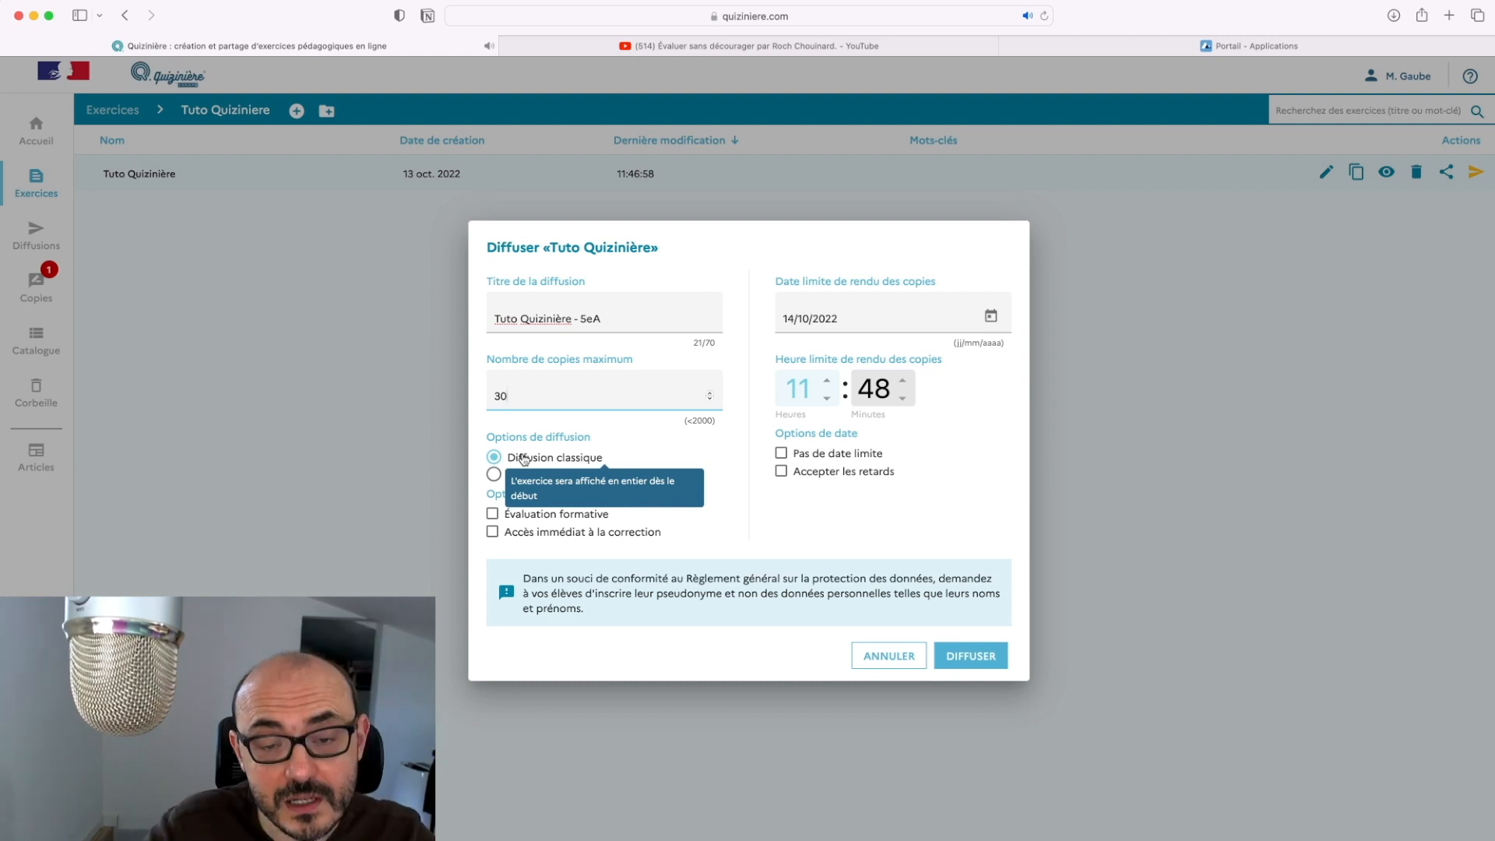
left_click(494, 475)
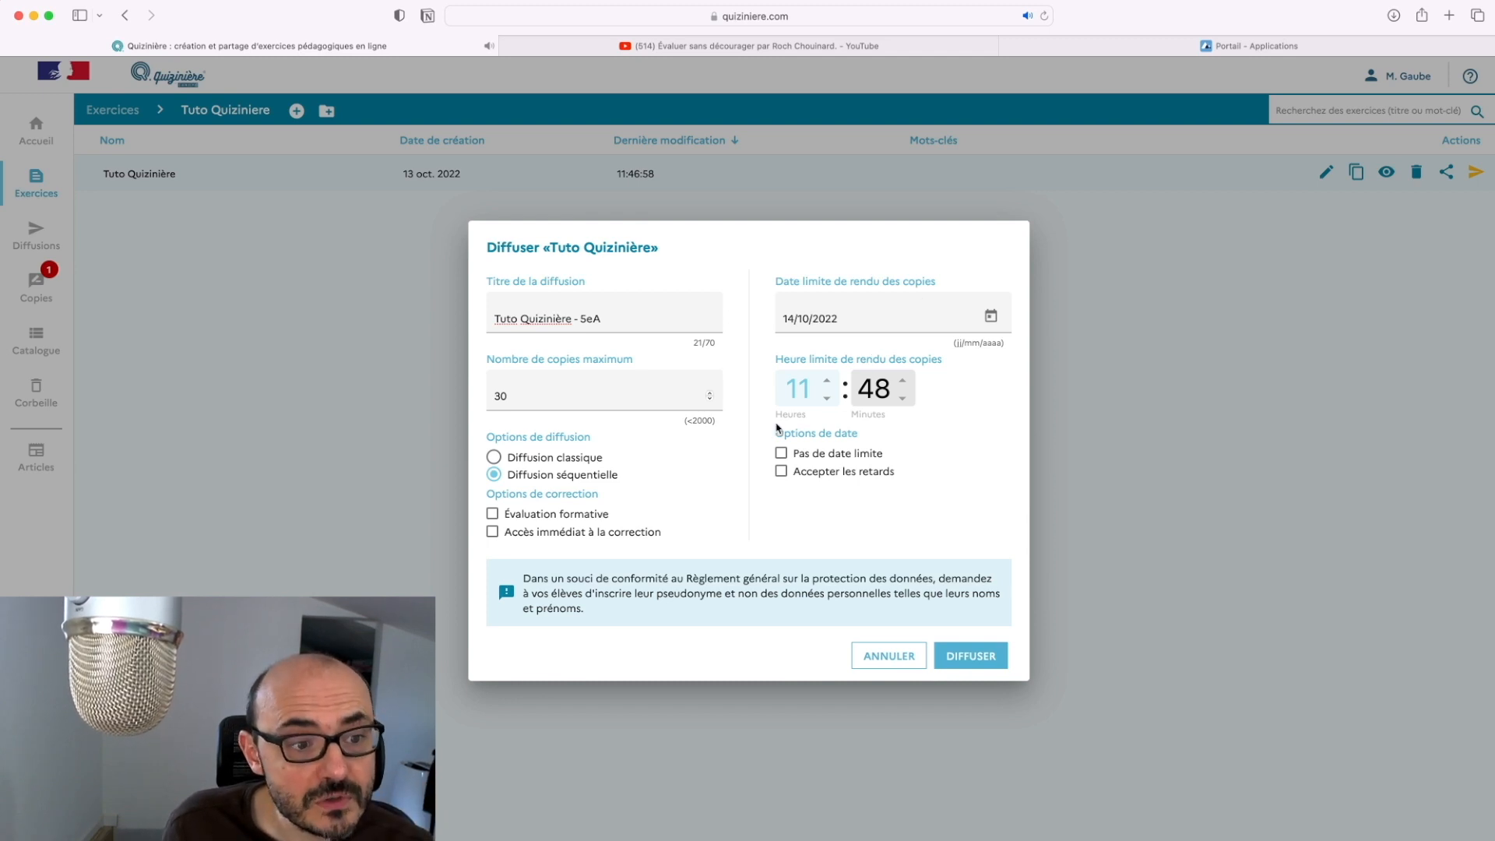
After reviewing the late-submission options, set no deadline and distribute the exercise
left_click(781, 453)
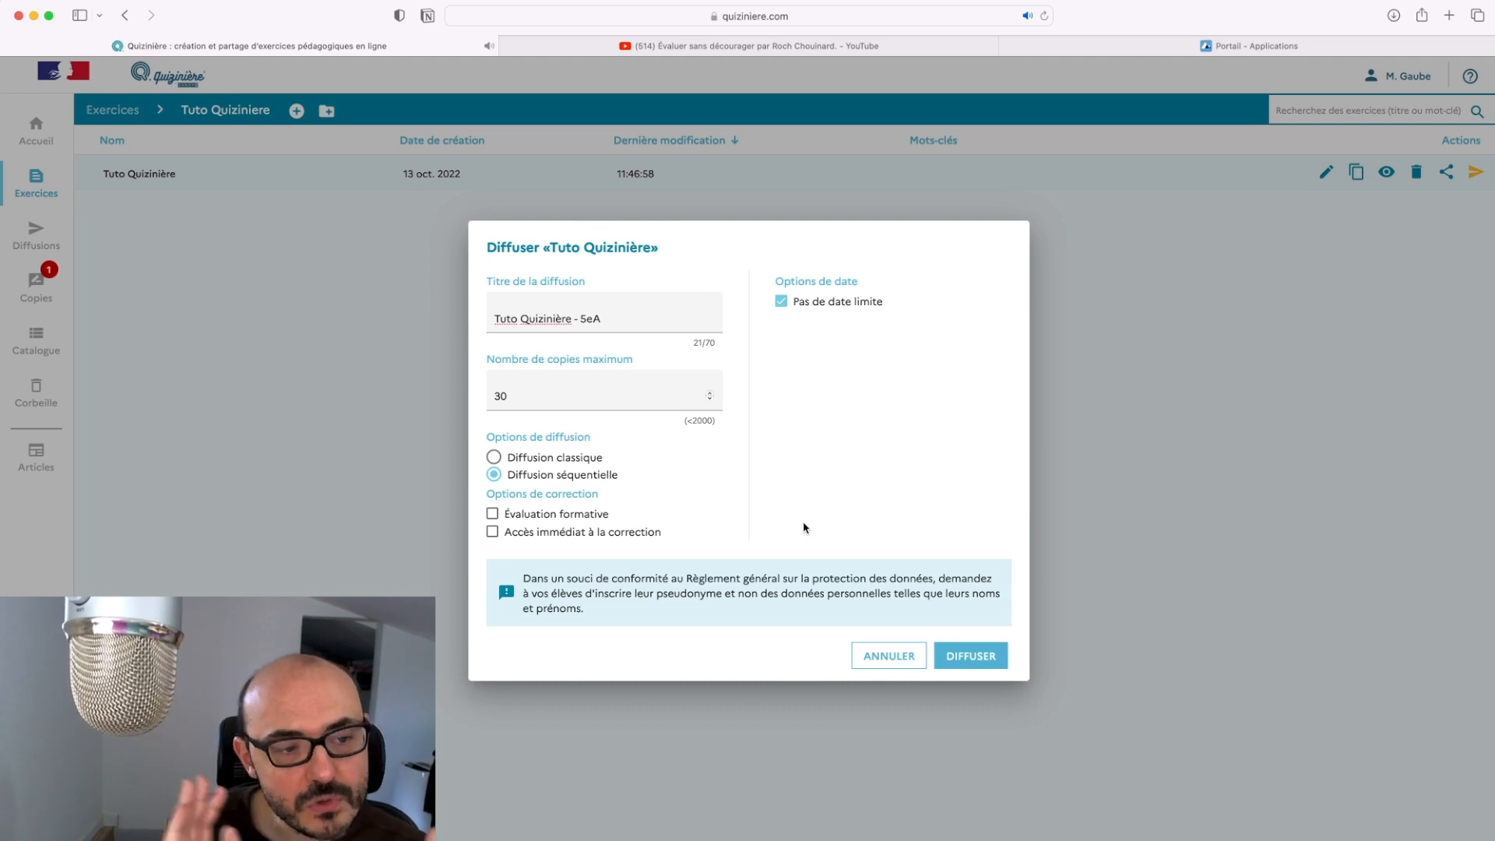
left_click(781, 302)
left_click(811, 473)
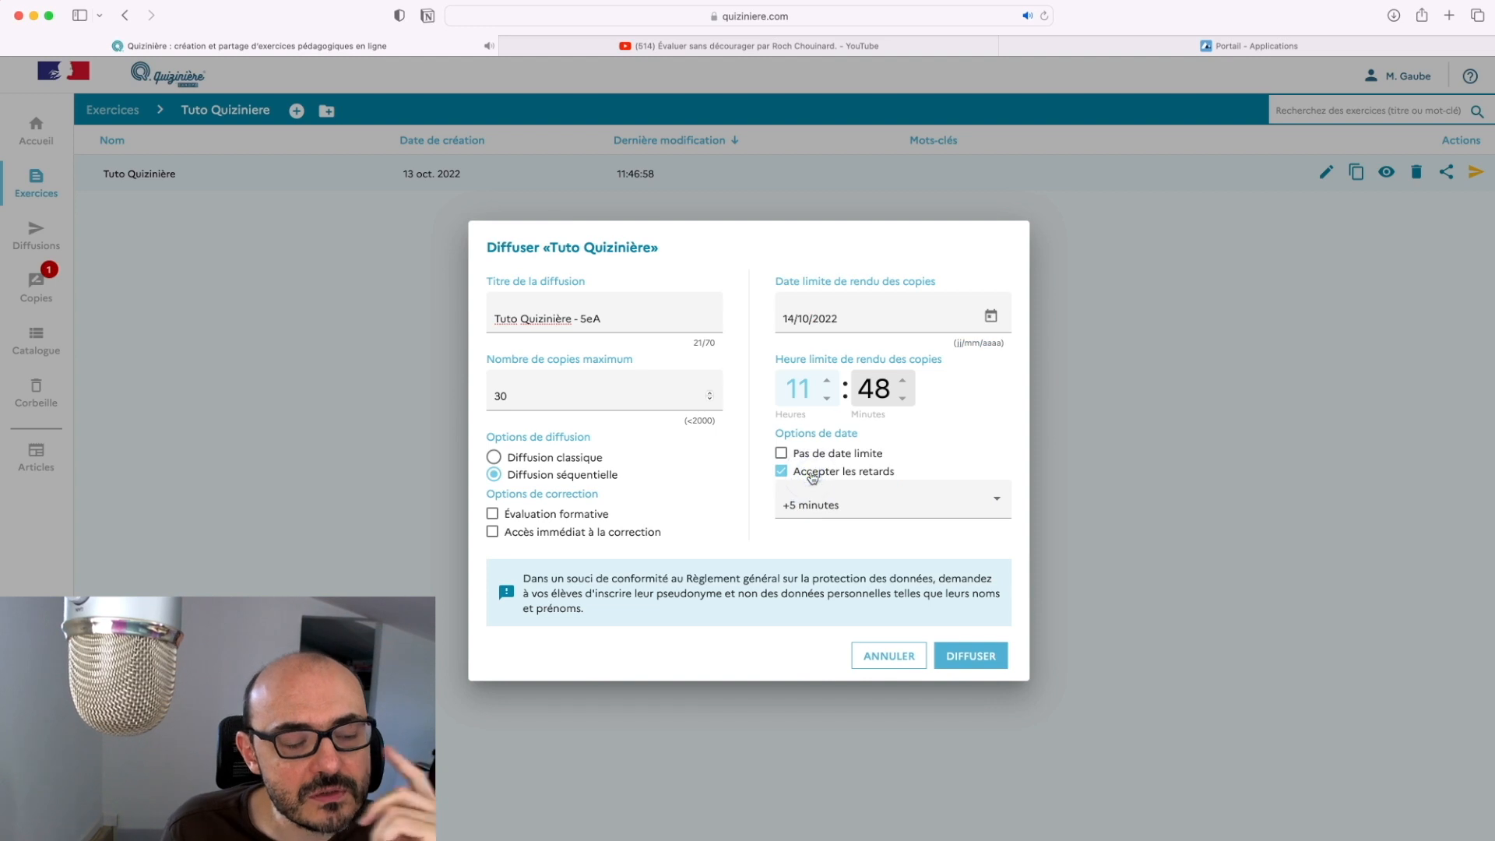
left_click(949, 493)
scroll(950, 544, "down", 1)
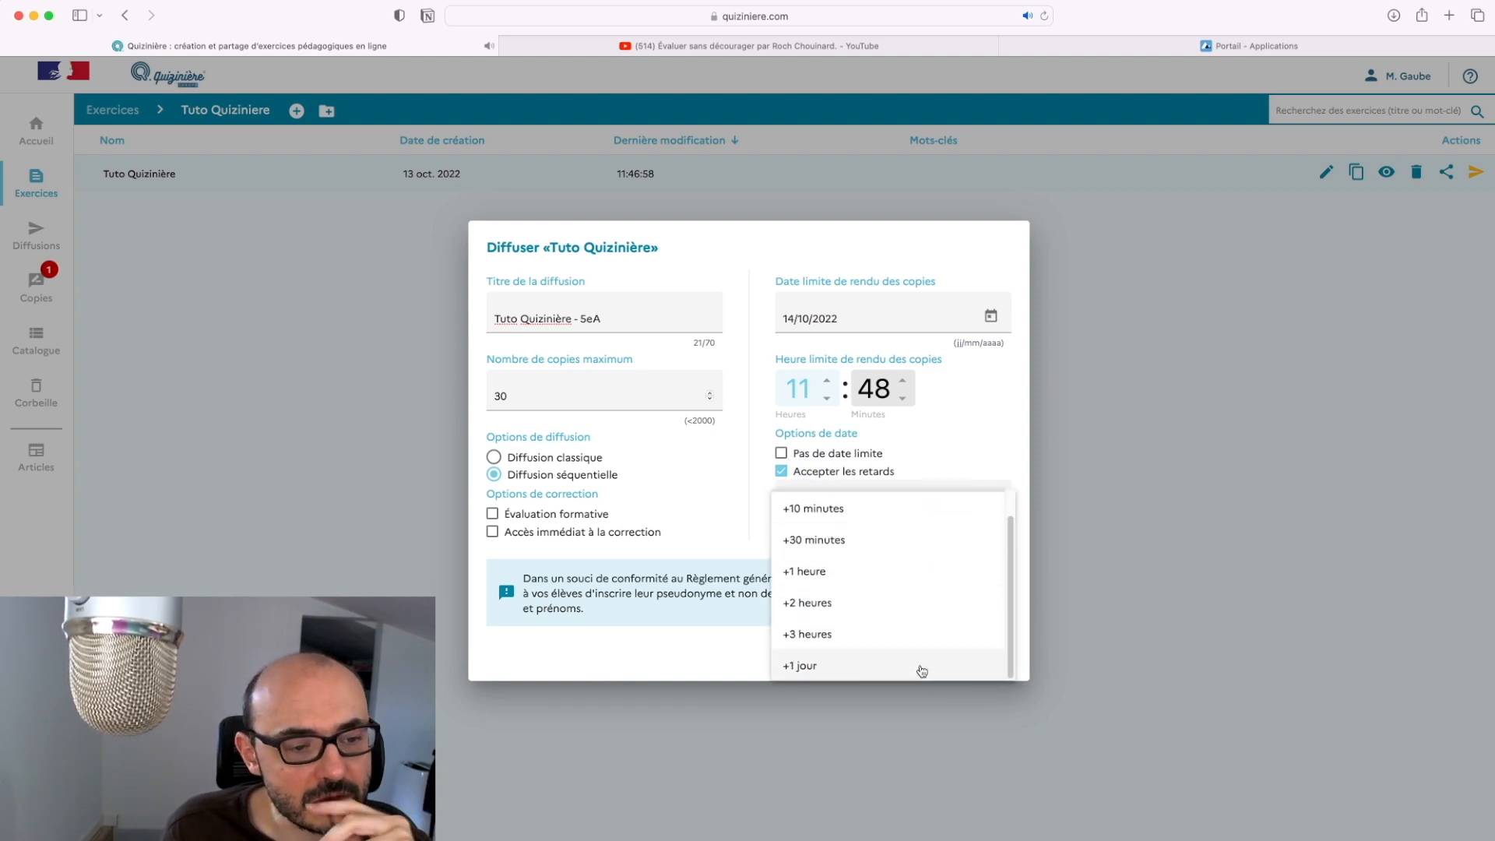
scroll(873, 554, "up", 1)
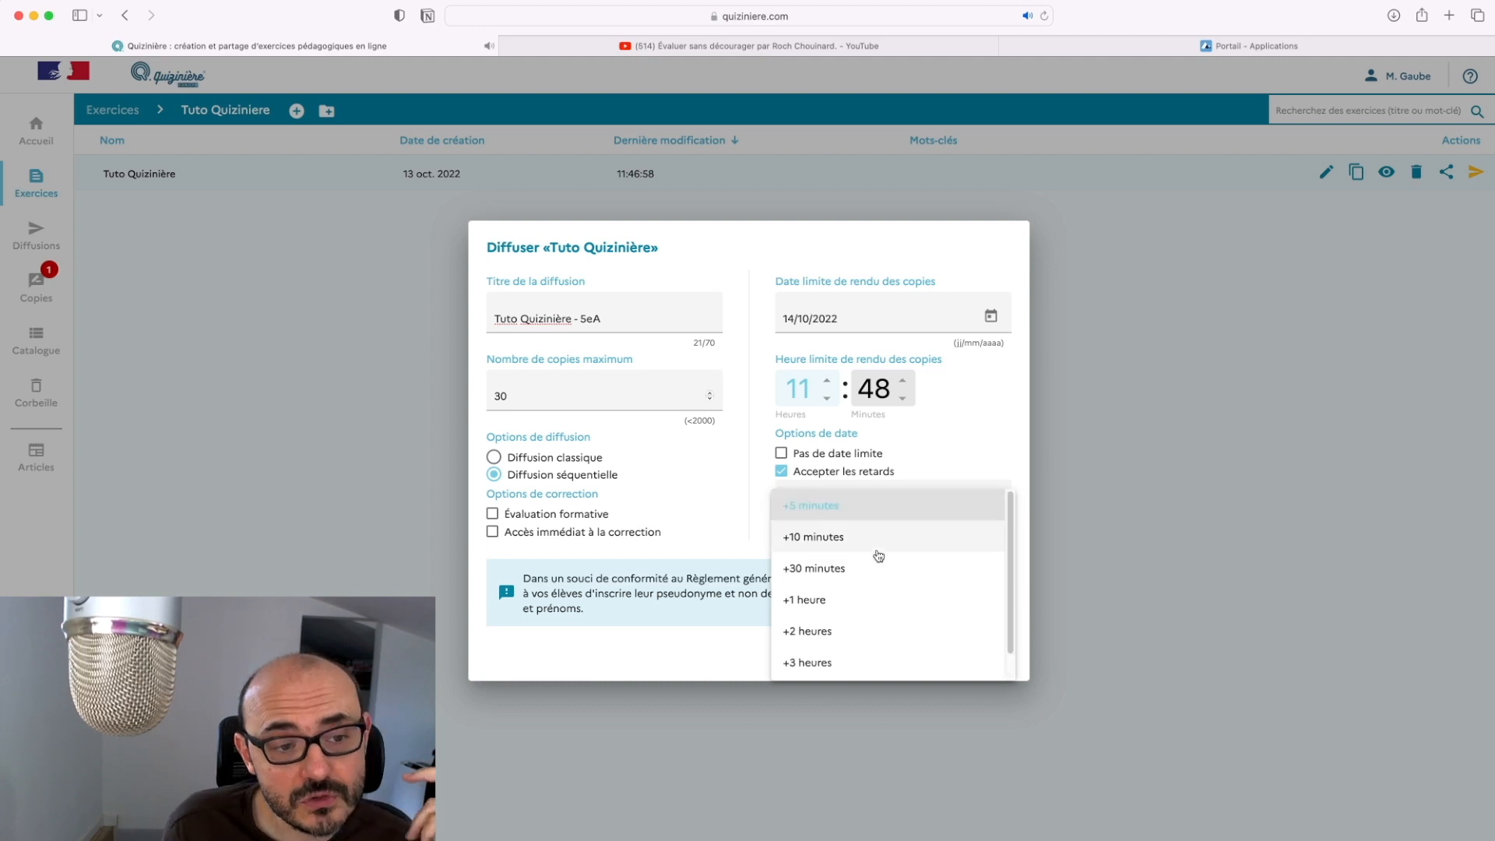
left_click(938, 422)
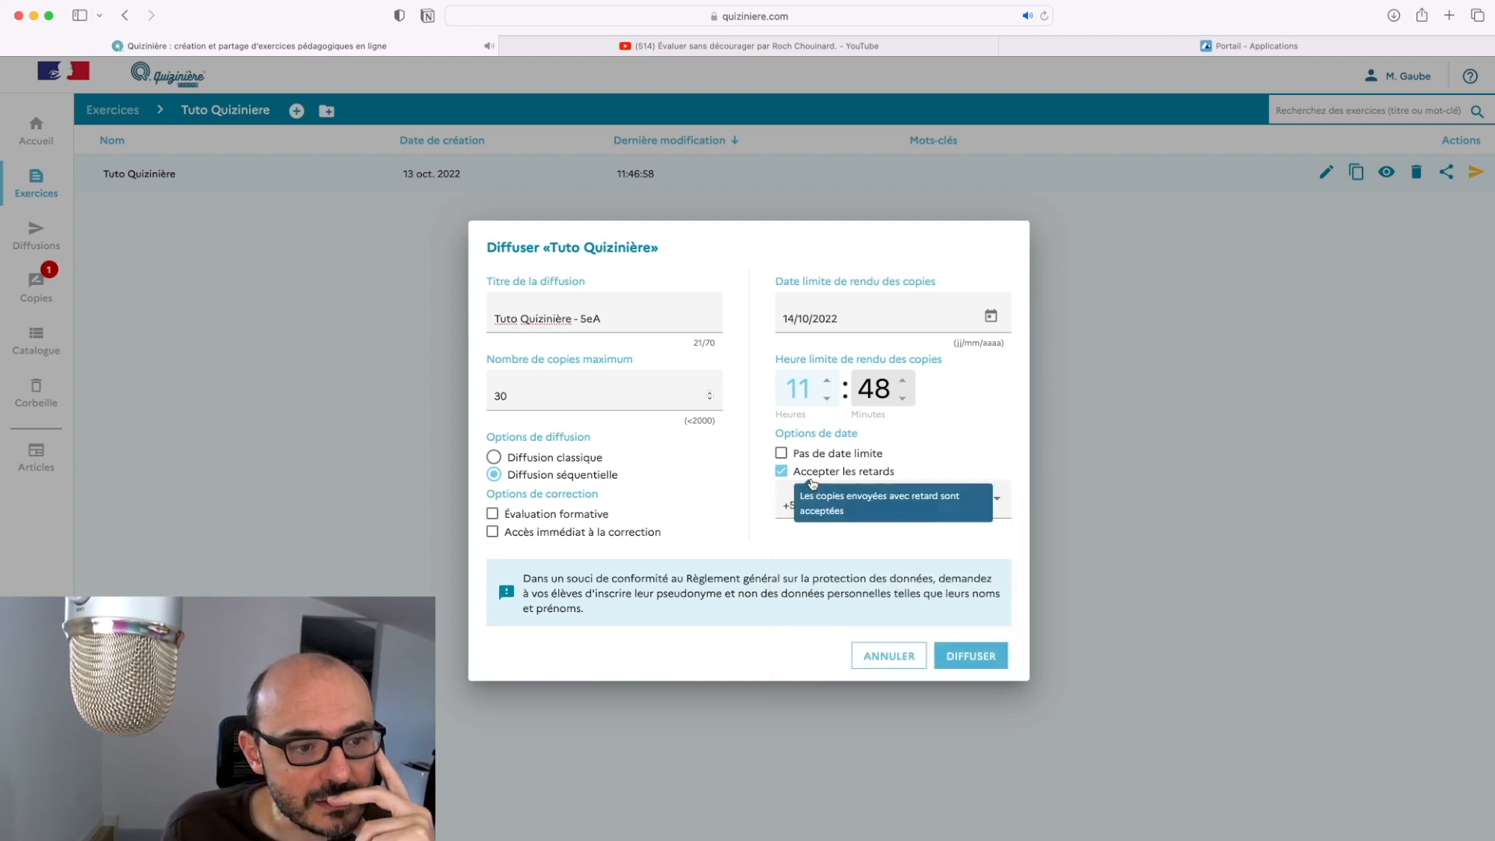
left_click(781, 470)
left_click(781, 453)
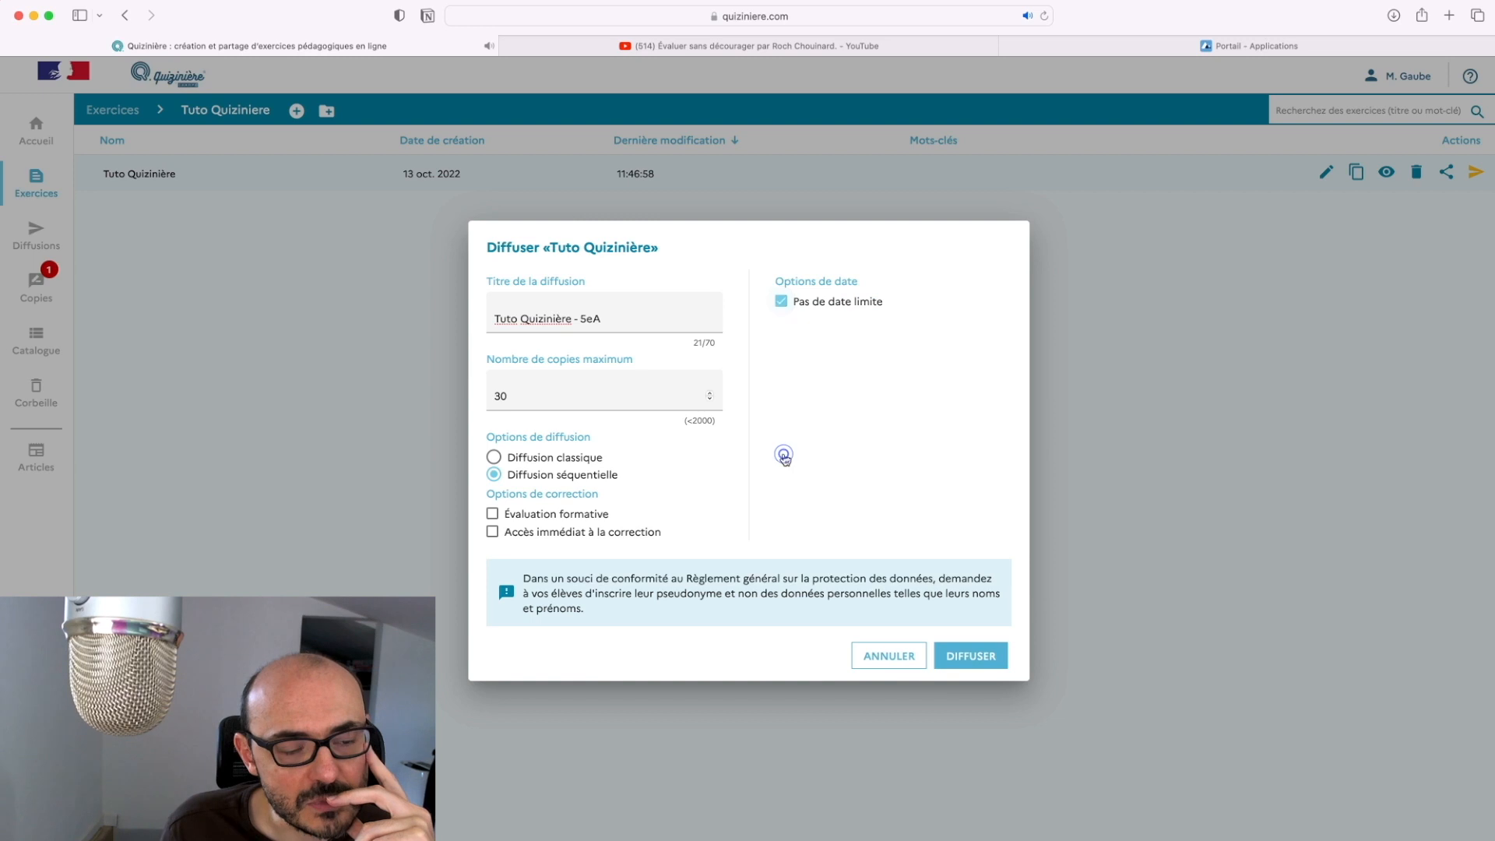
left_click_drag(859, 511, 664, 632)
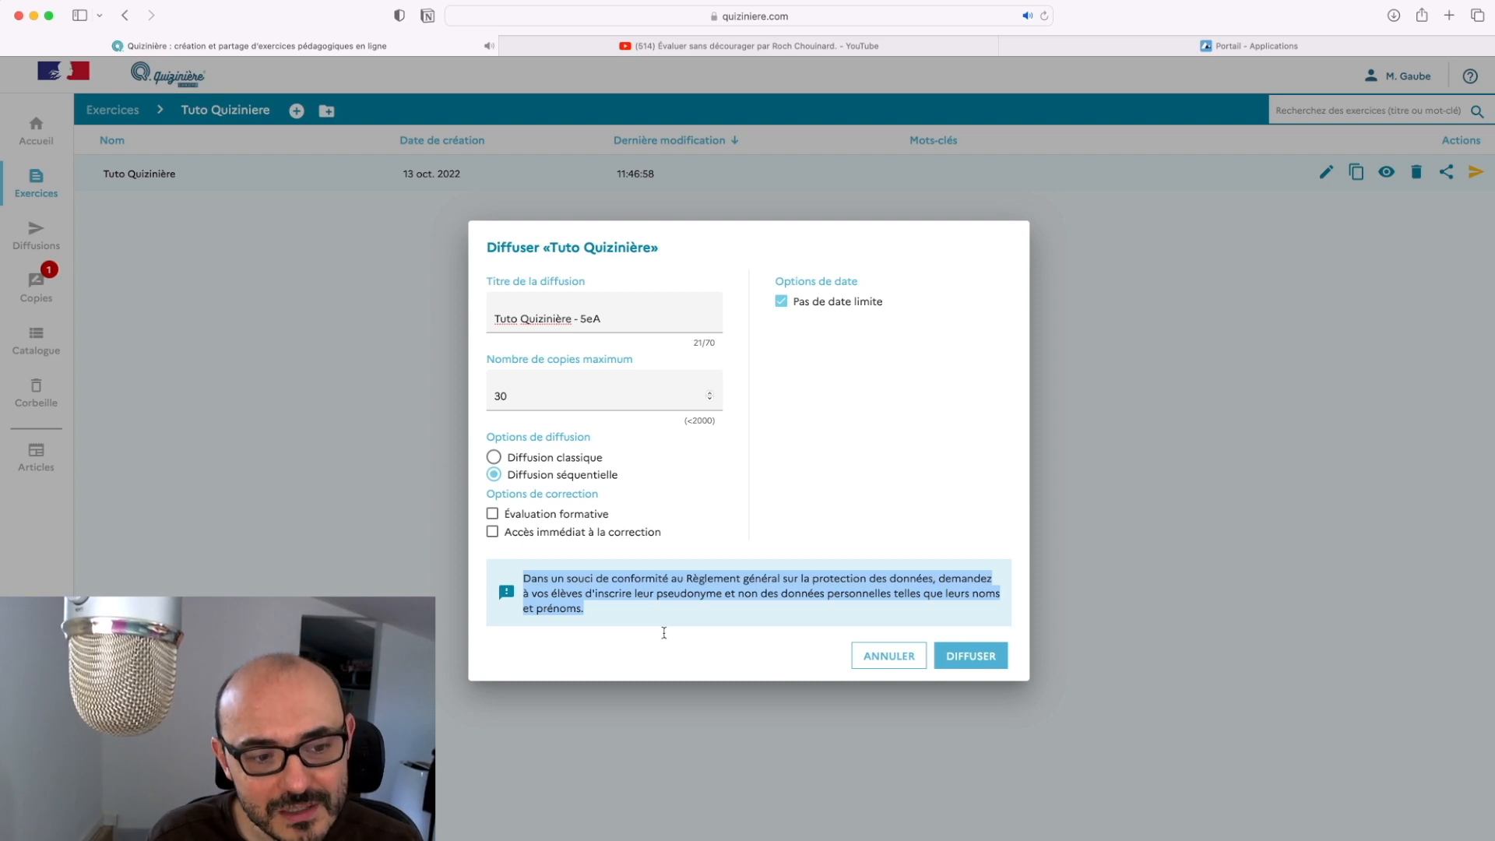
left_click(987, 663)
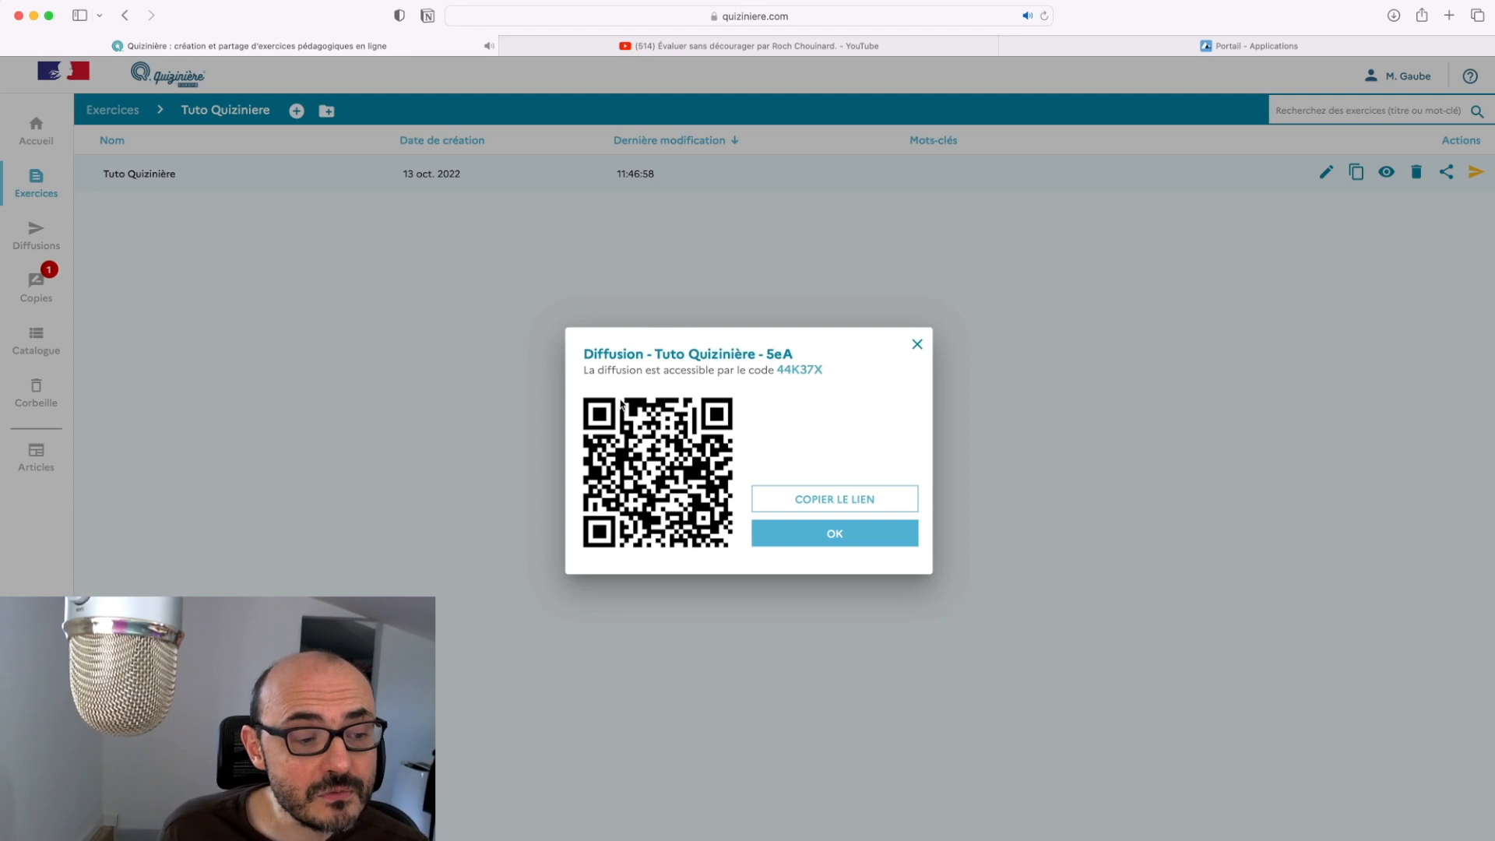
Point out the QR code, then copy the diffusion's access code
left_click_drag(593, 383, 732, 506)
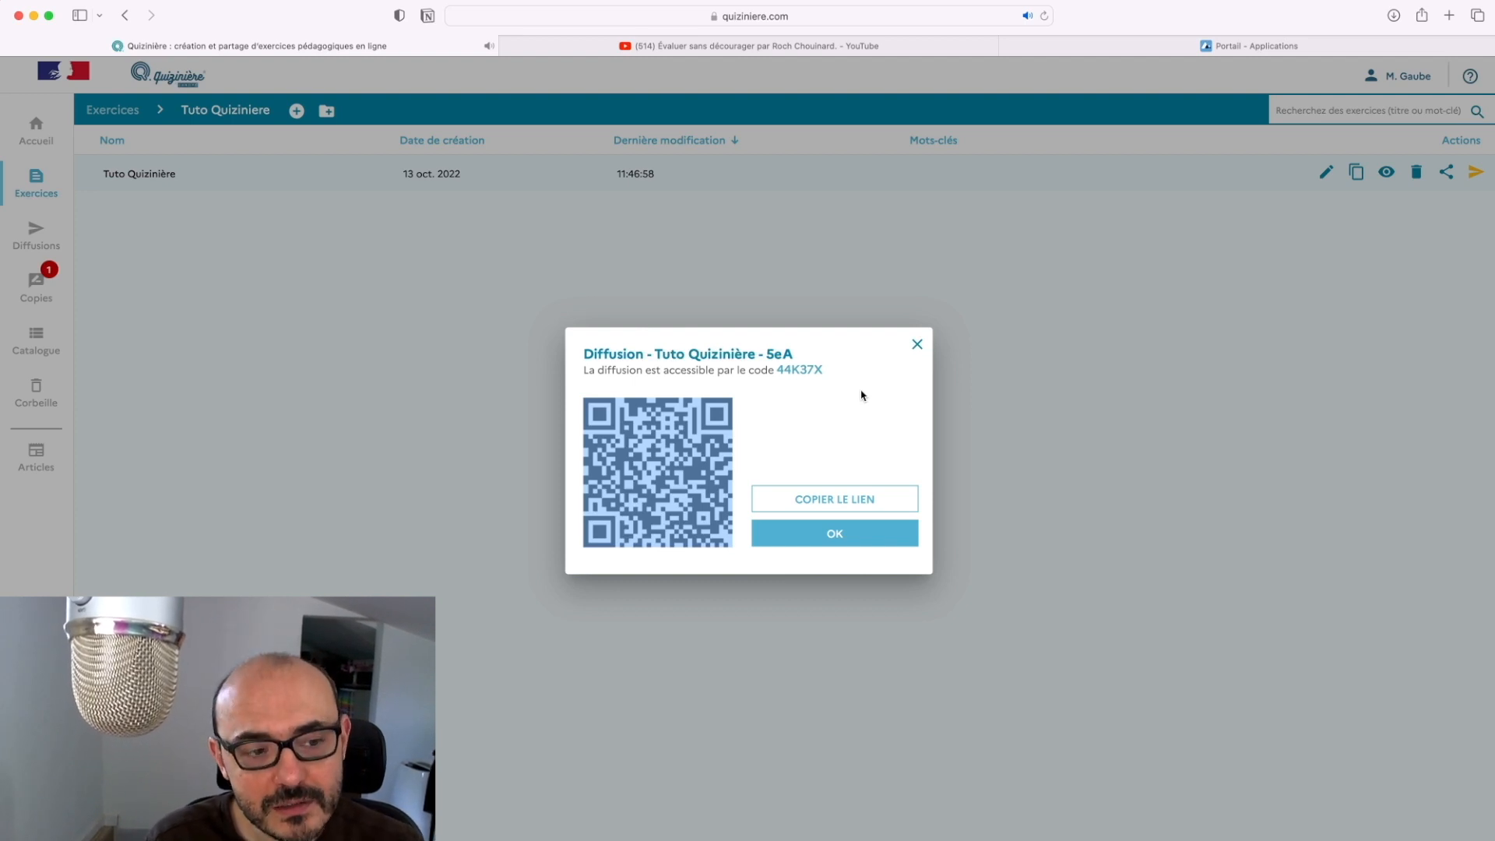
left_click_drag(777, 376, 850, 361)
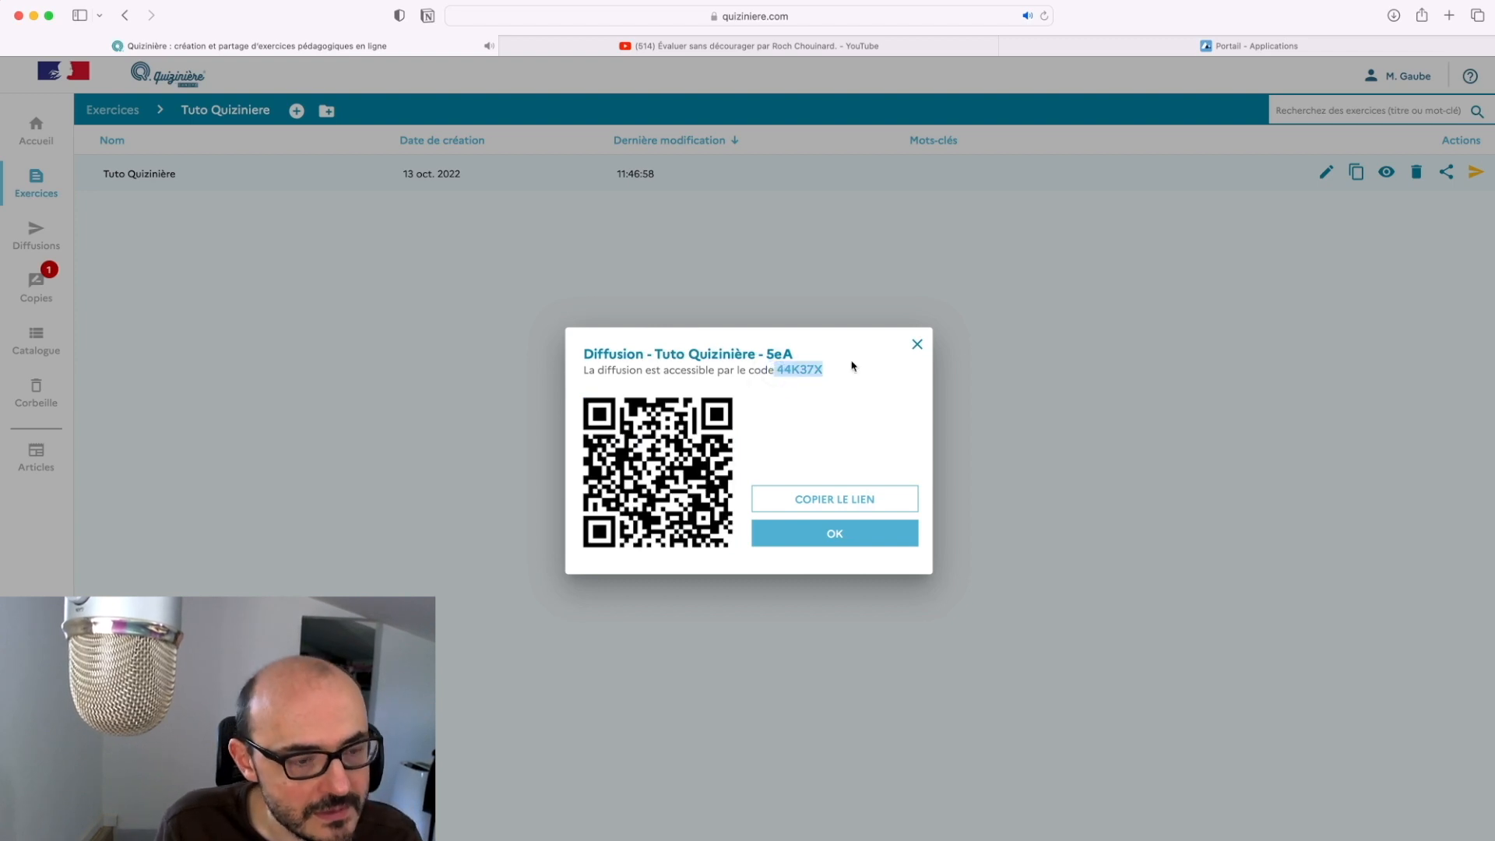
key("super+c")
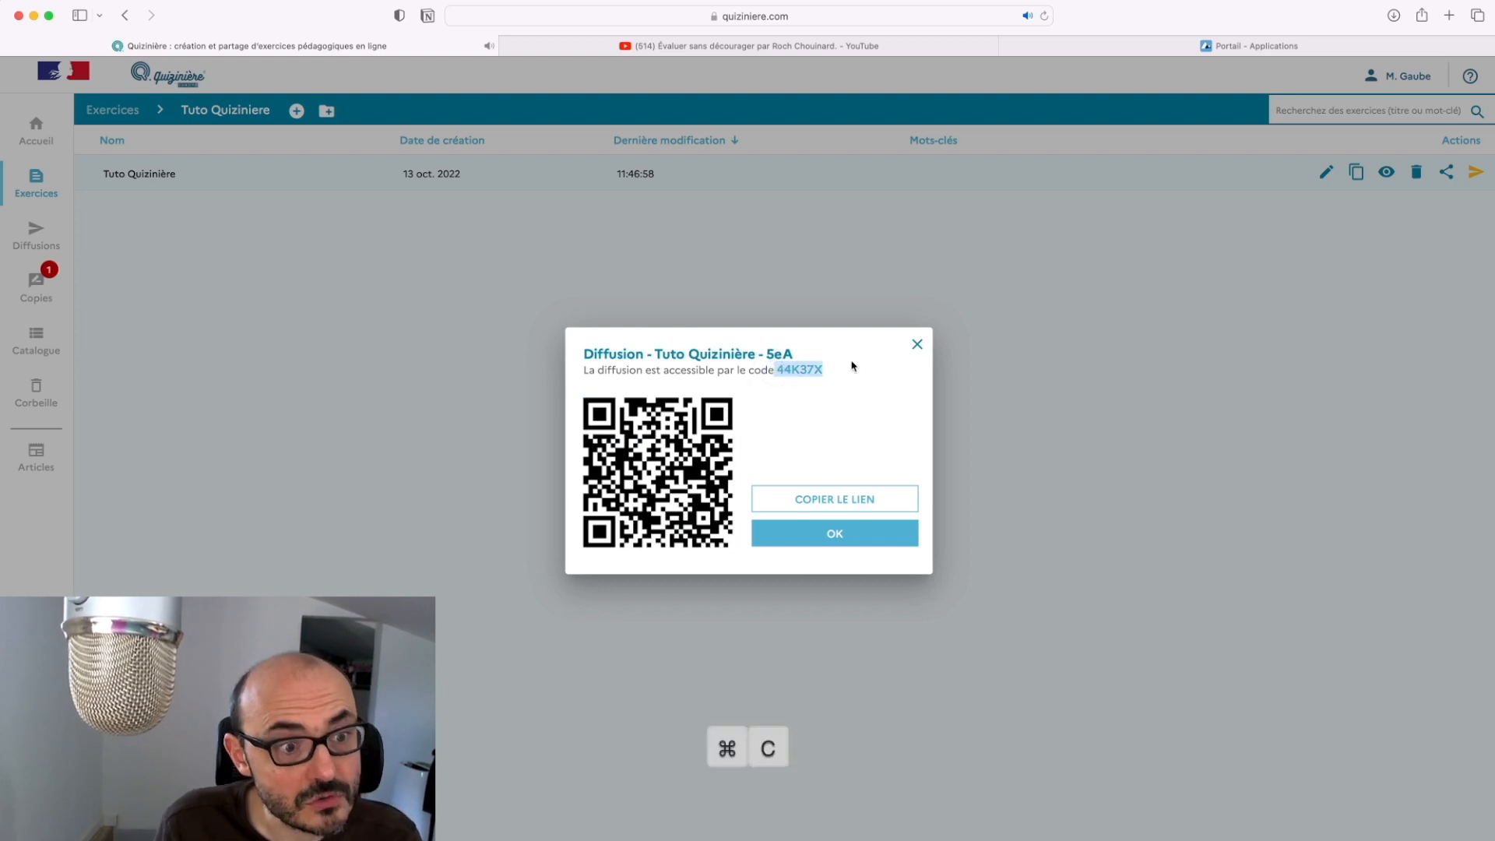
Close the code window and log out of the teacher account
left_click(857, 536)
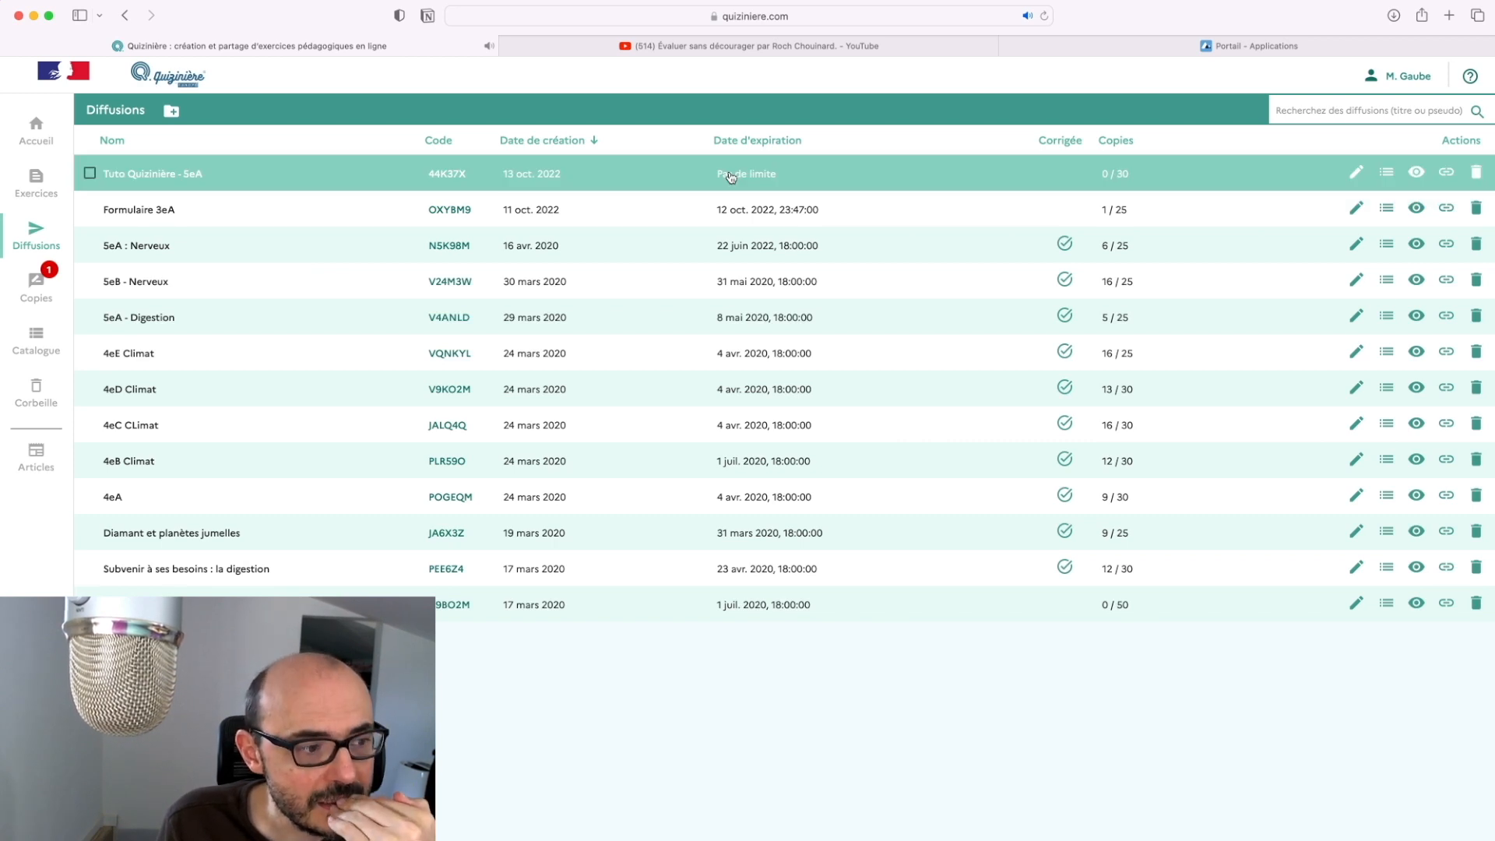
left_click(1403, 75)
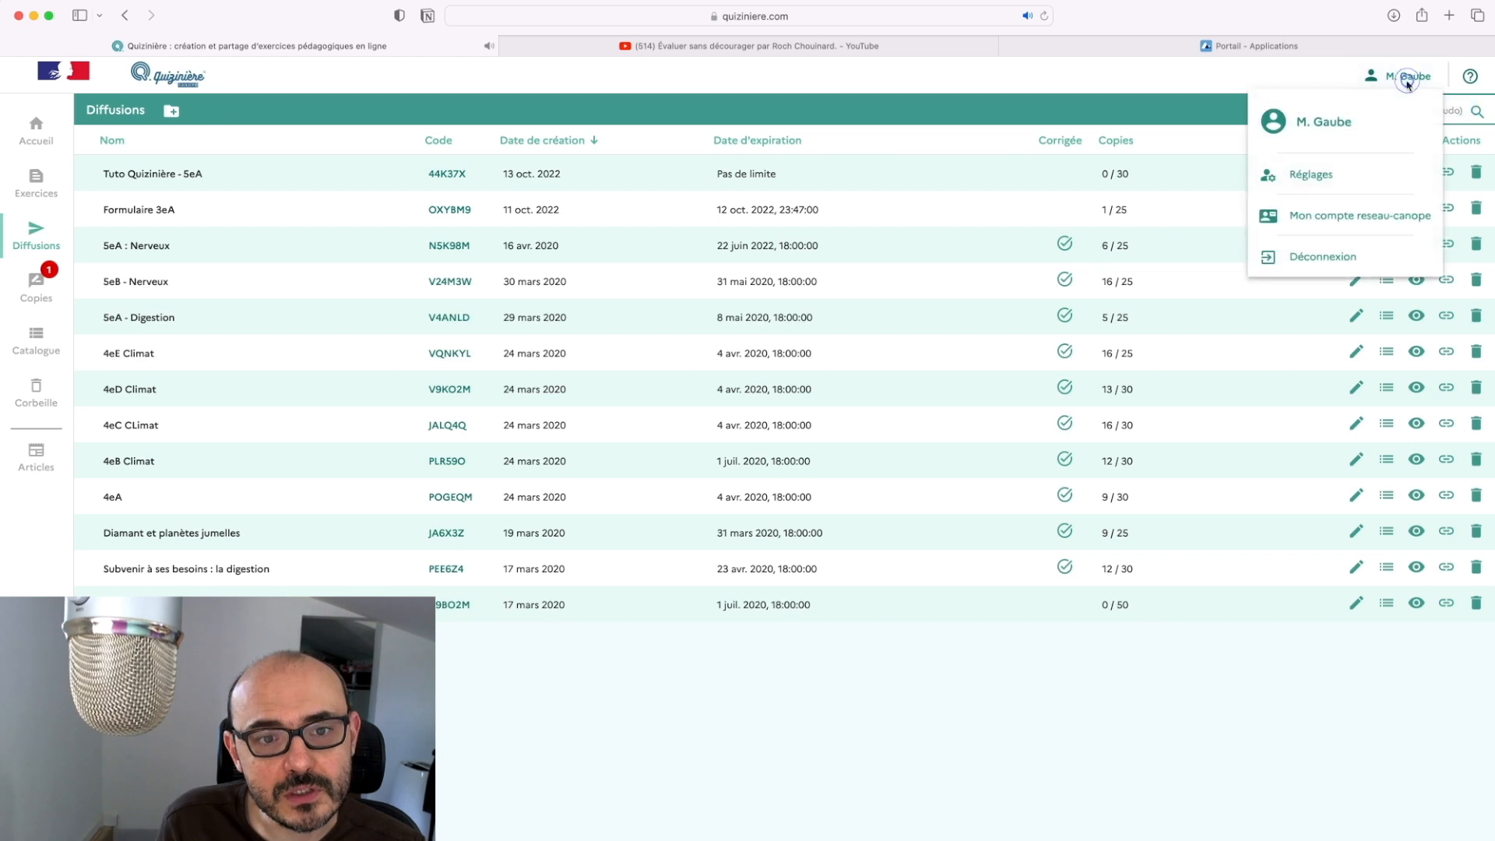
left_click(1311, 256)
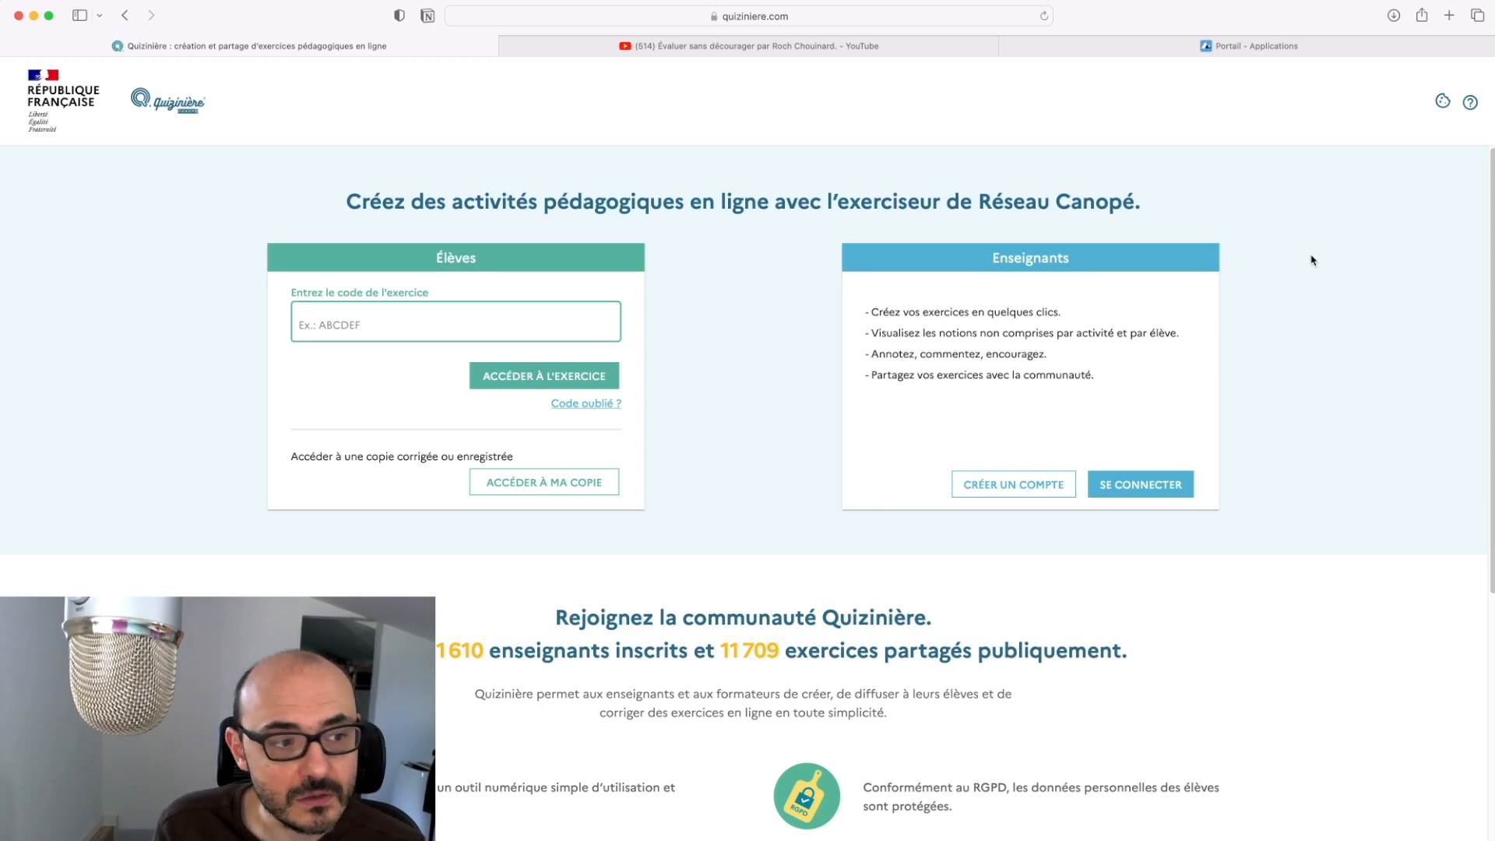
Paste the access code in the student field and open Tuto Quizinière - 5eA
left_click(421, 315)
key("super+v")
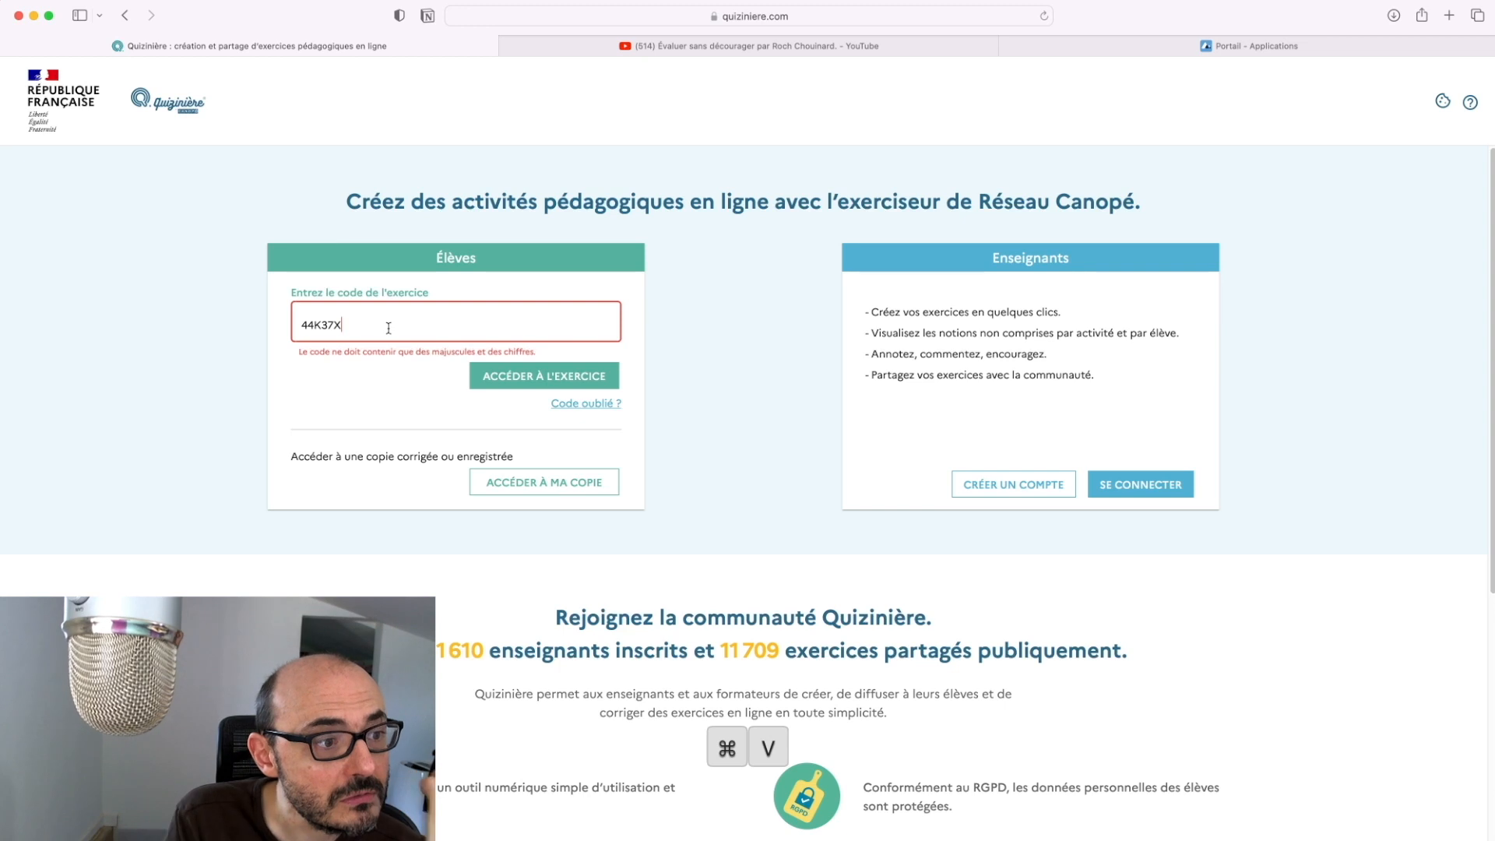
left_click(537, 372)
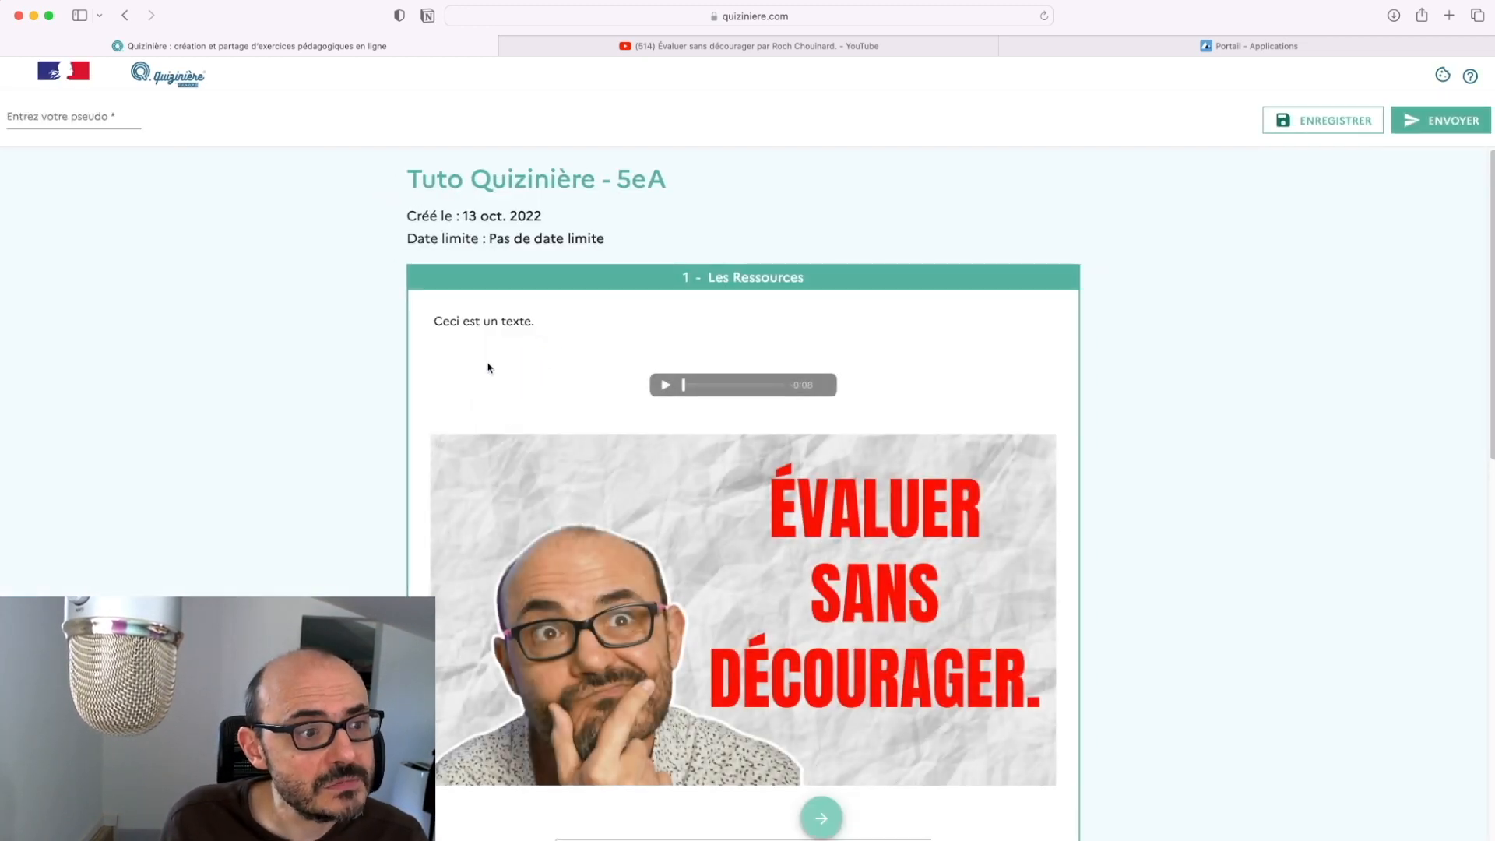
Scroll through Les Ressources and move on to the questions section
scroll(582, 322, "down", 6)
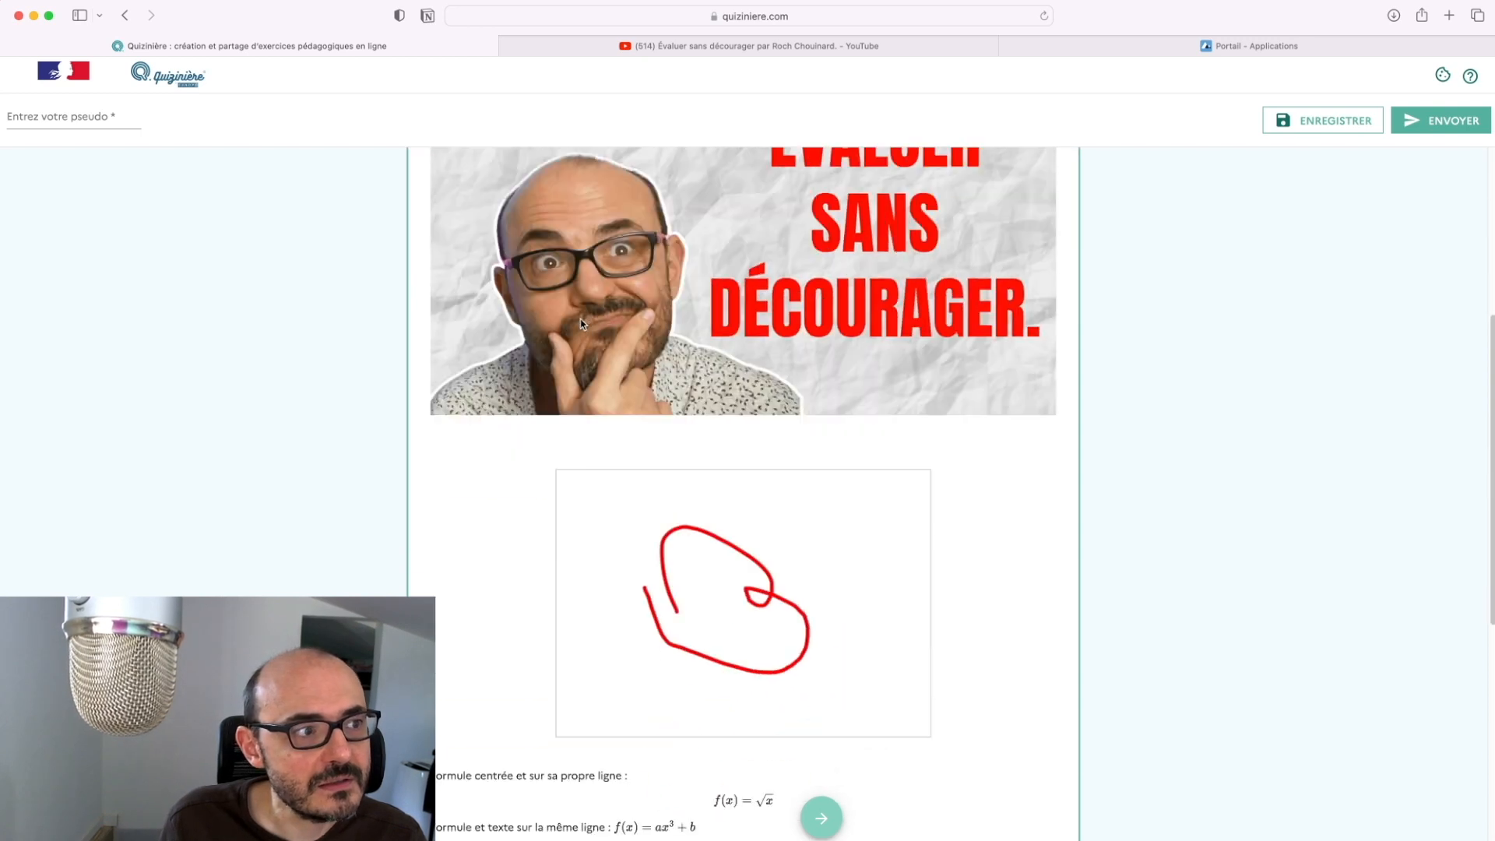
scroll(582, 324, "down", 5)
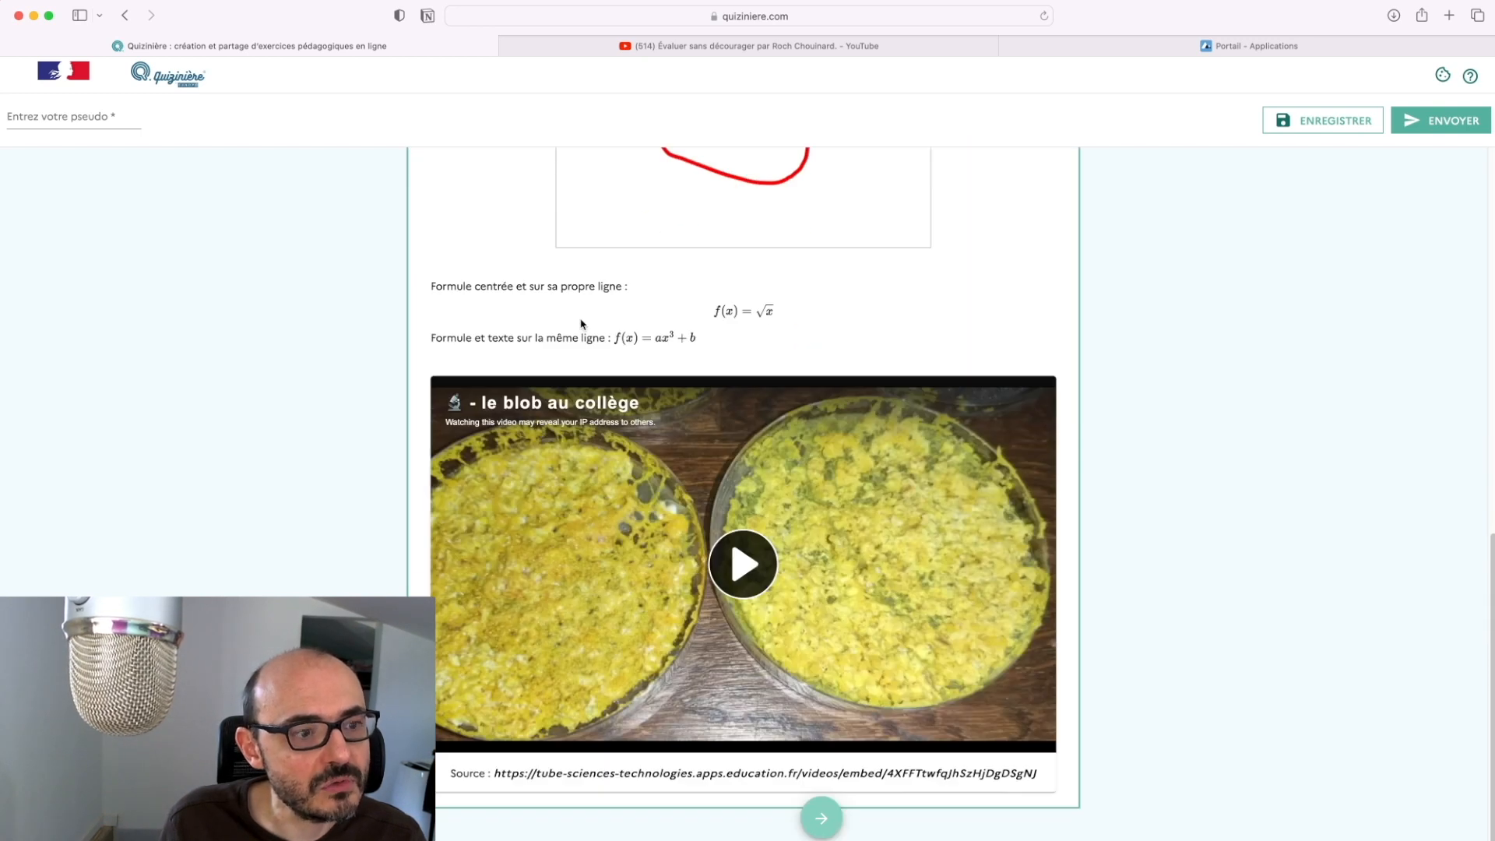
scroll(582, 322, "up", 7)
scroll(583, 322, "down", 7)
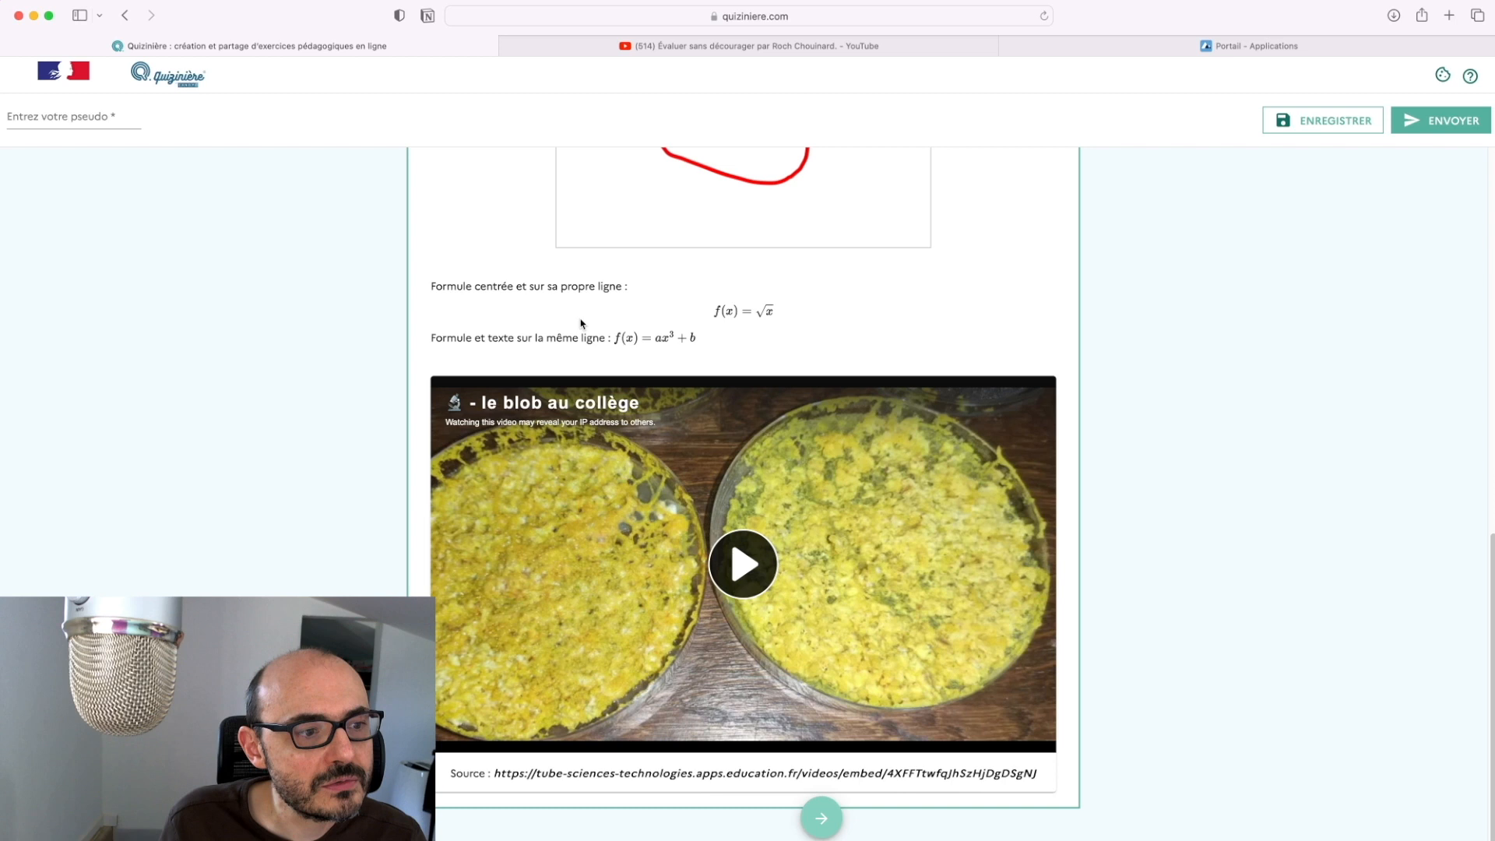
scroll(817, 707, "up", 10)
scroll(820, 696, "down", 10)
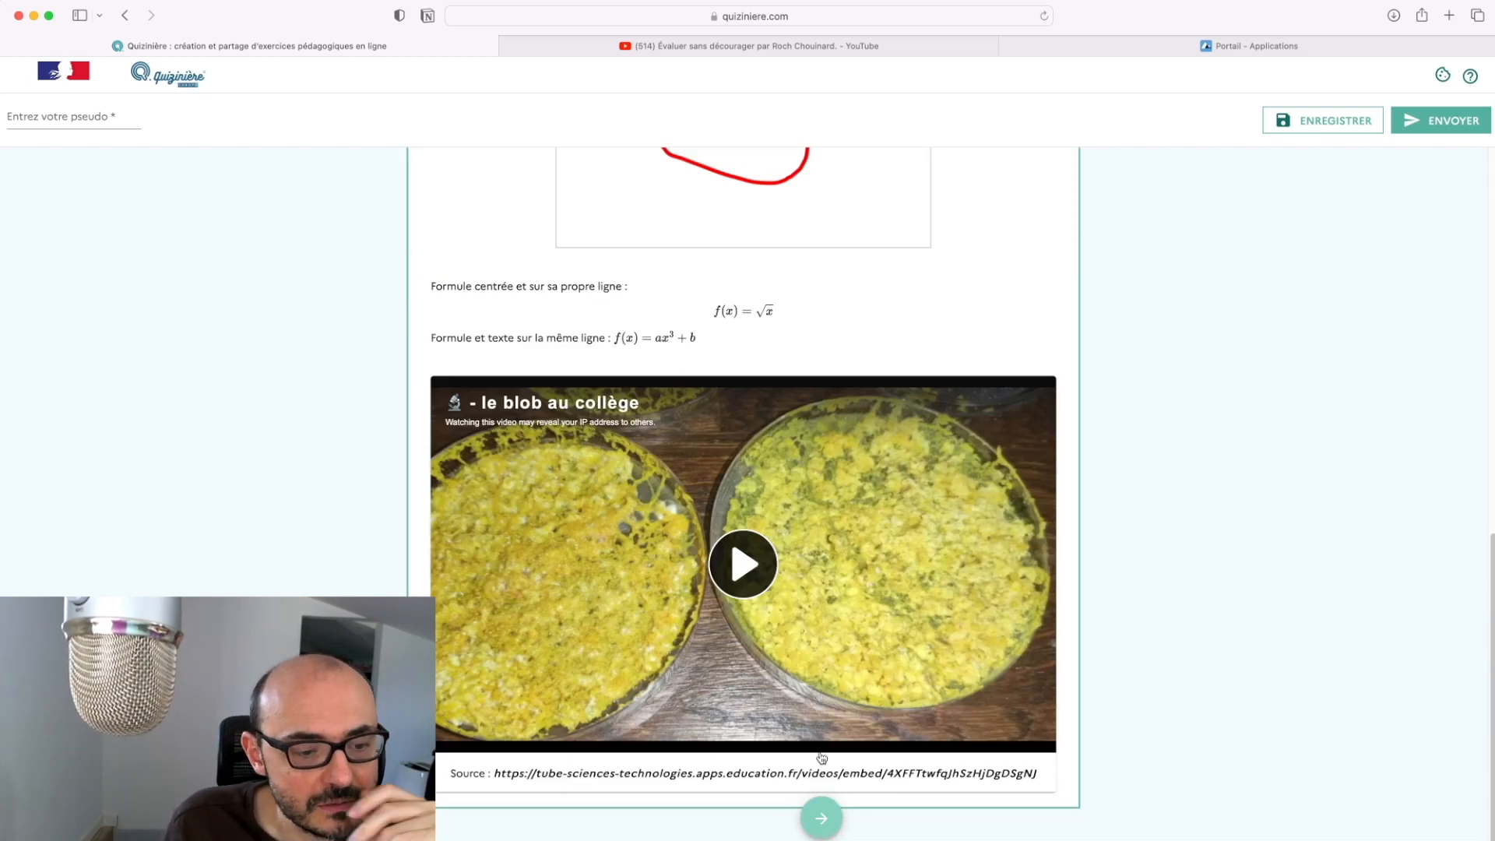
left_click(821, 817)
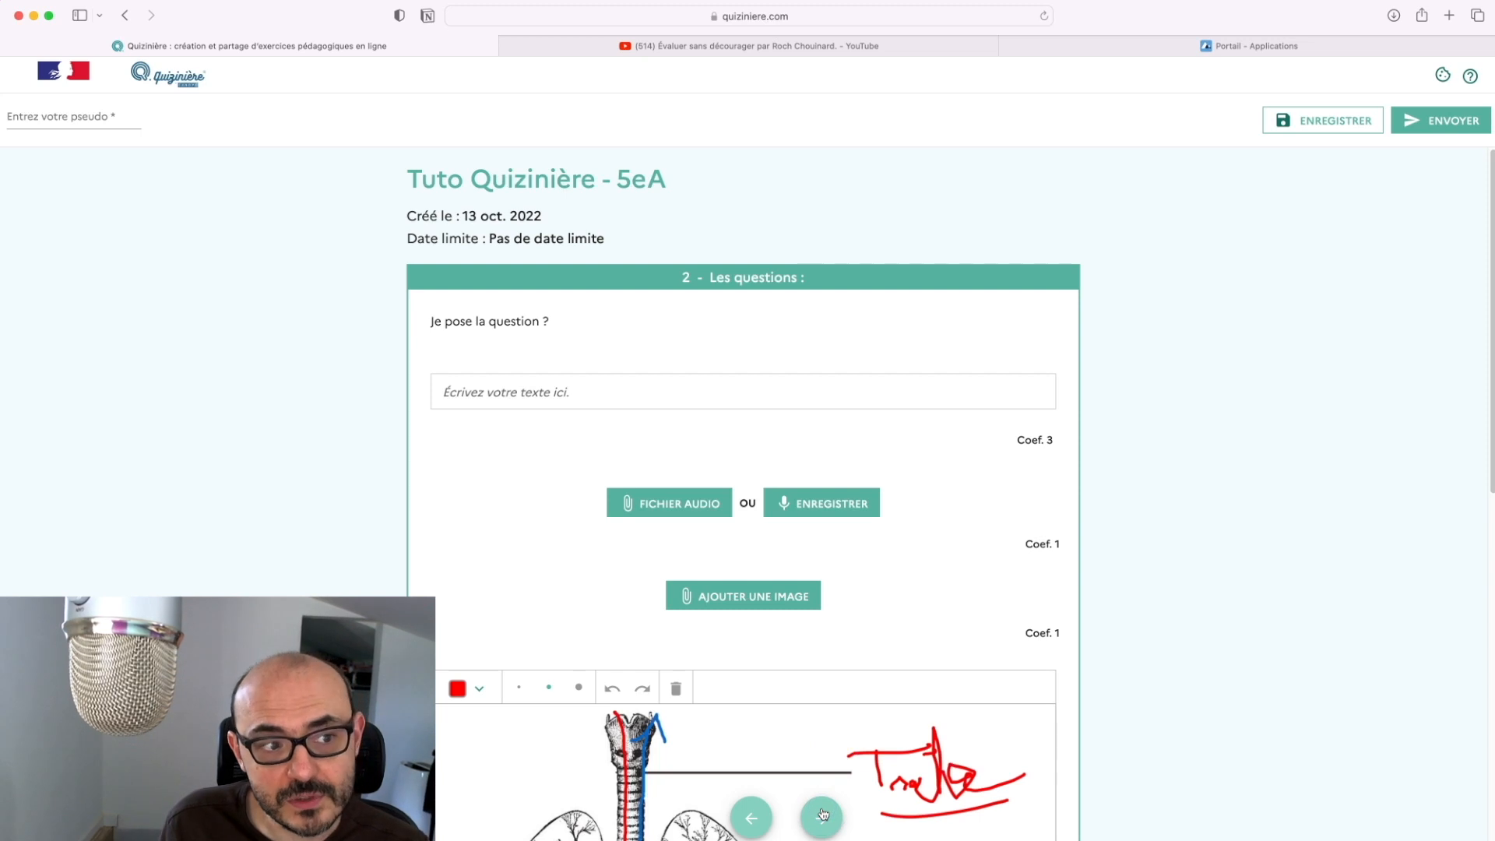
Write 'Réponse' as the answer to the first question
left_click(792, 391)
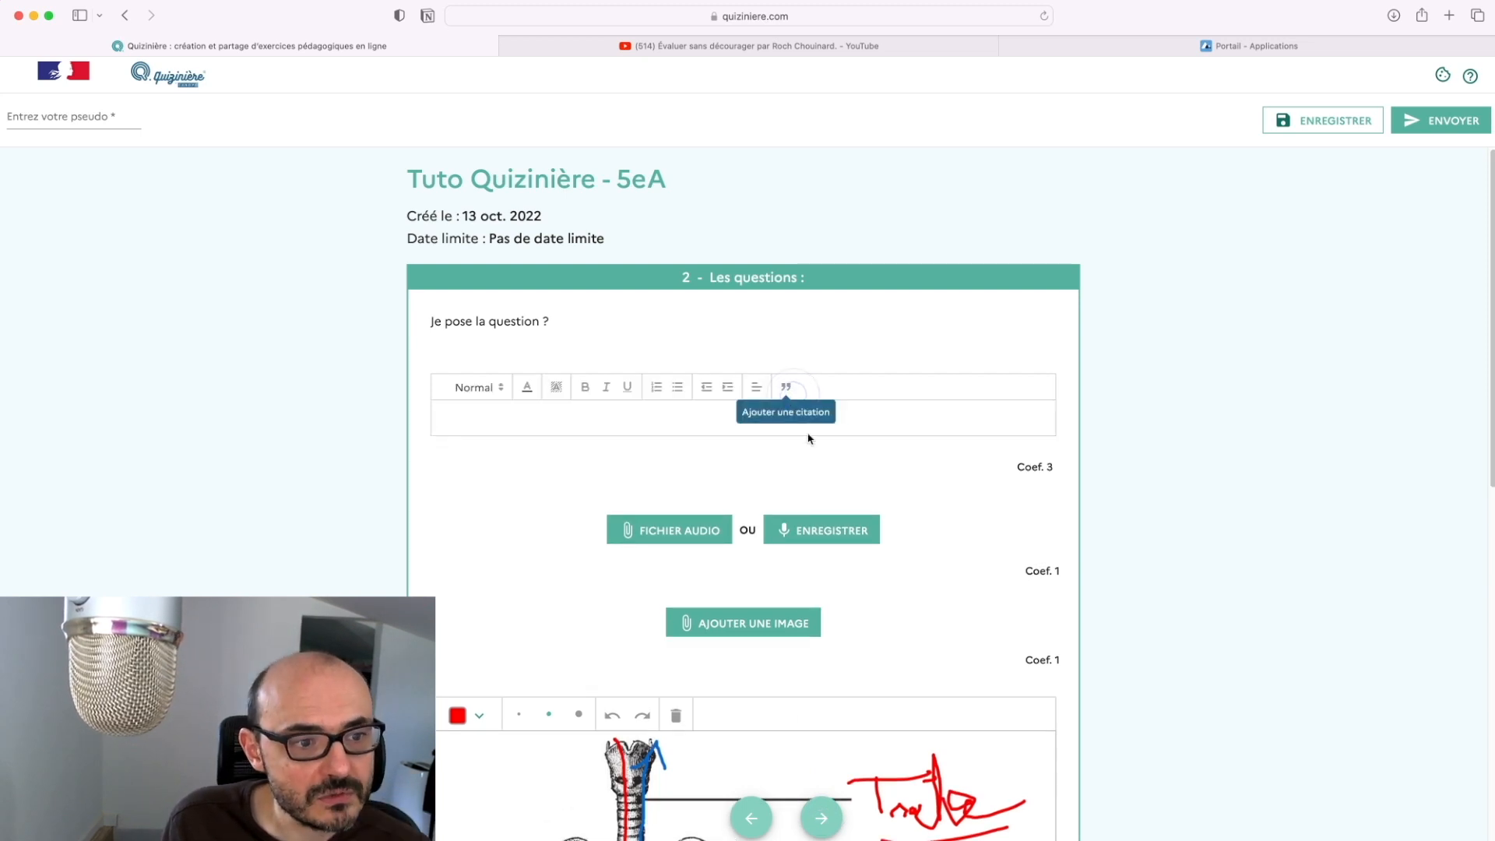
type("Réponse")
left_click(603, 467)
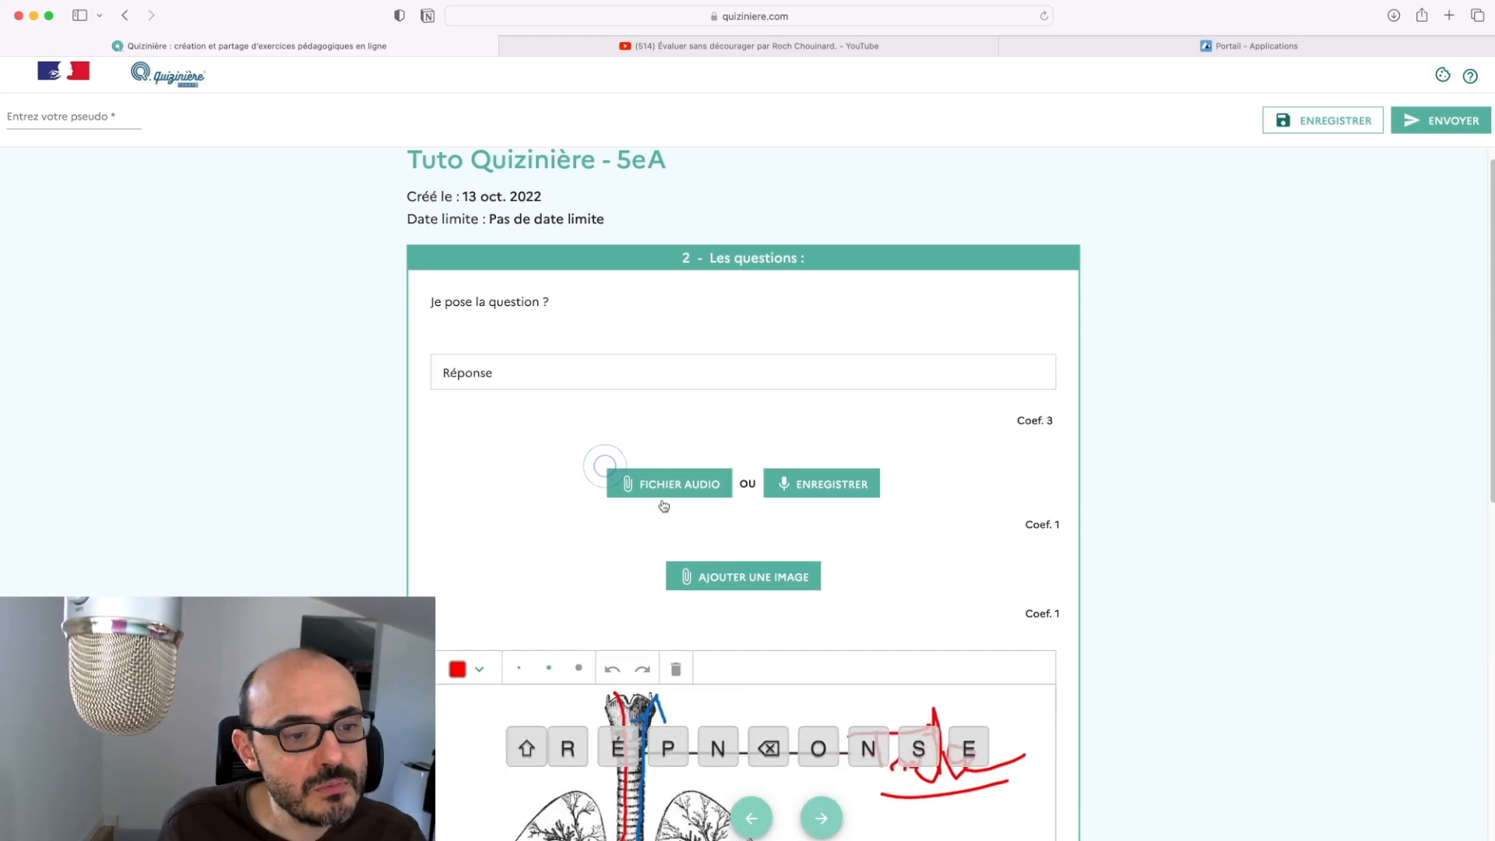
Record a six-second spoken answer after allowing microphone access
left_click(860, 495)
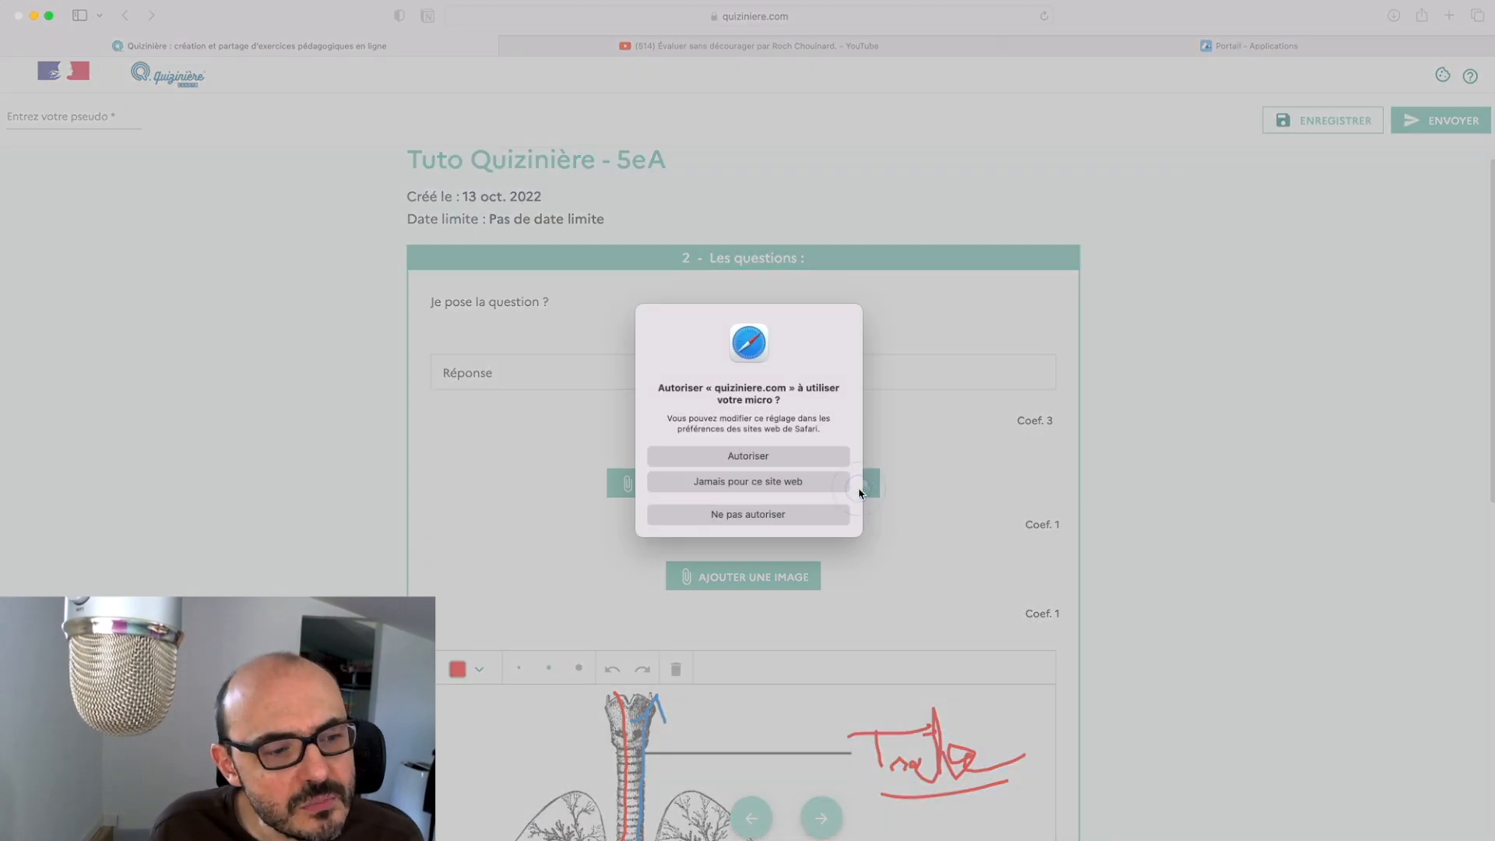
left_click(803, 461)
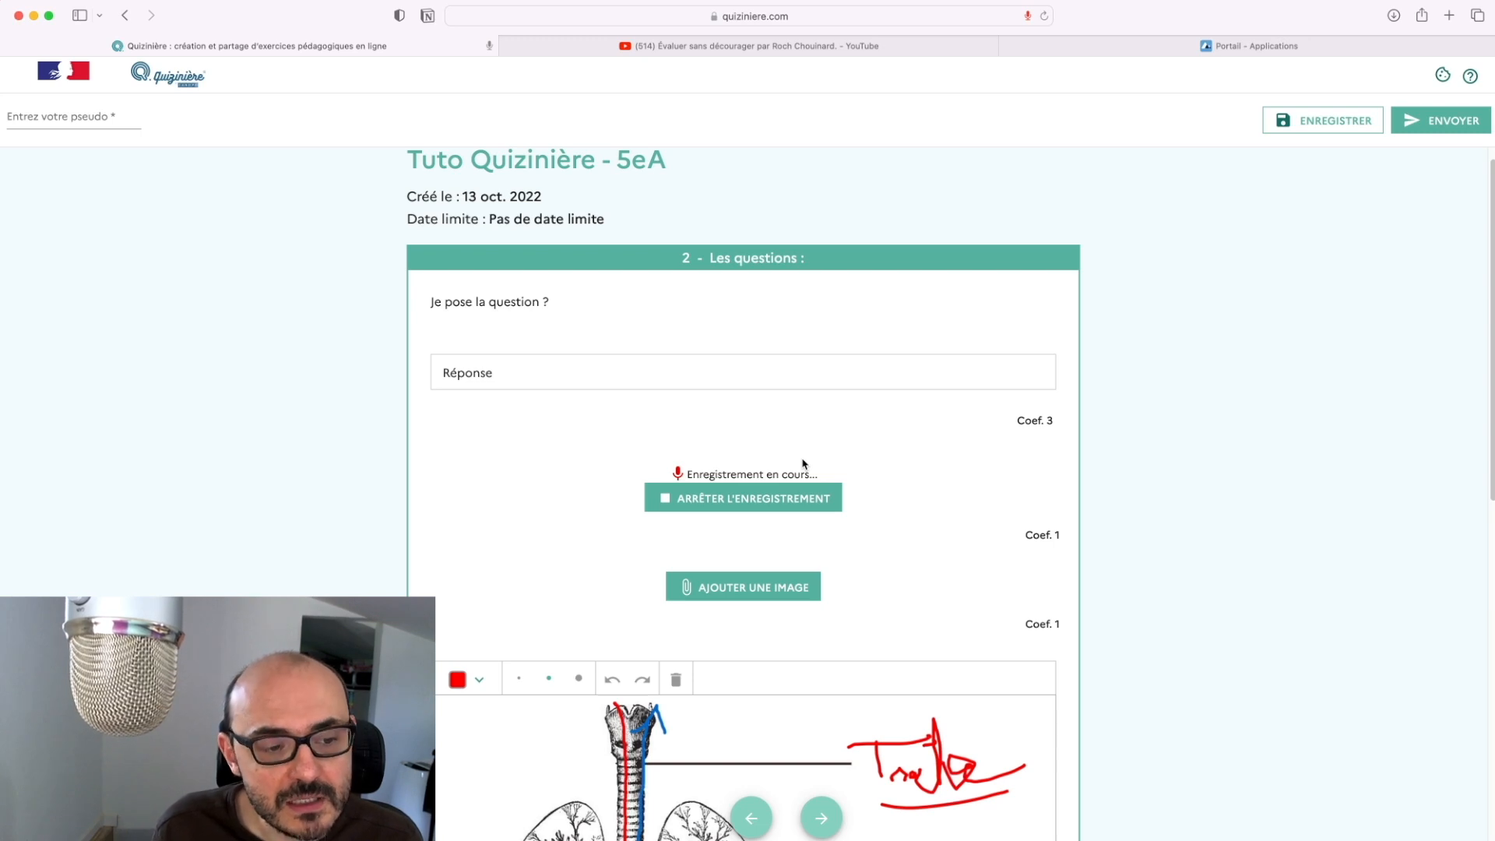
left_click(778, 498)
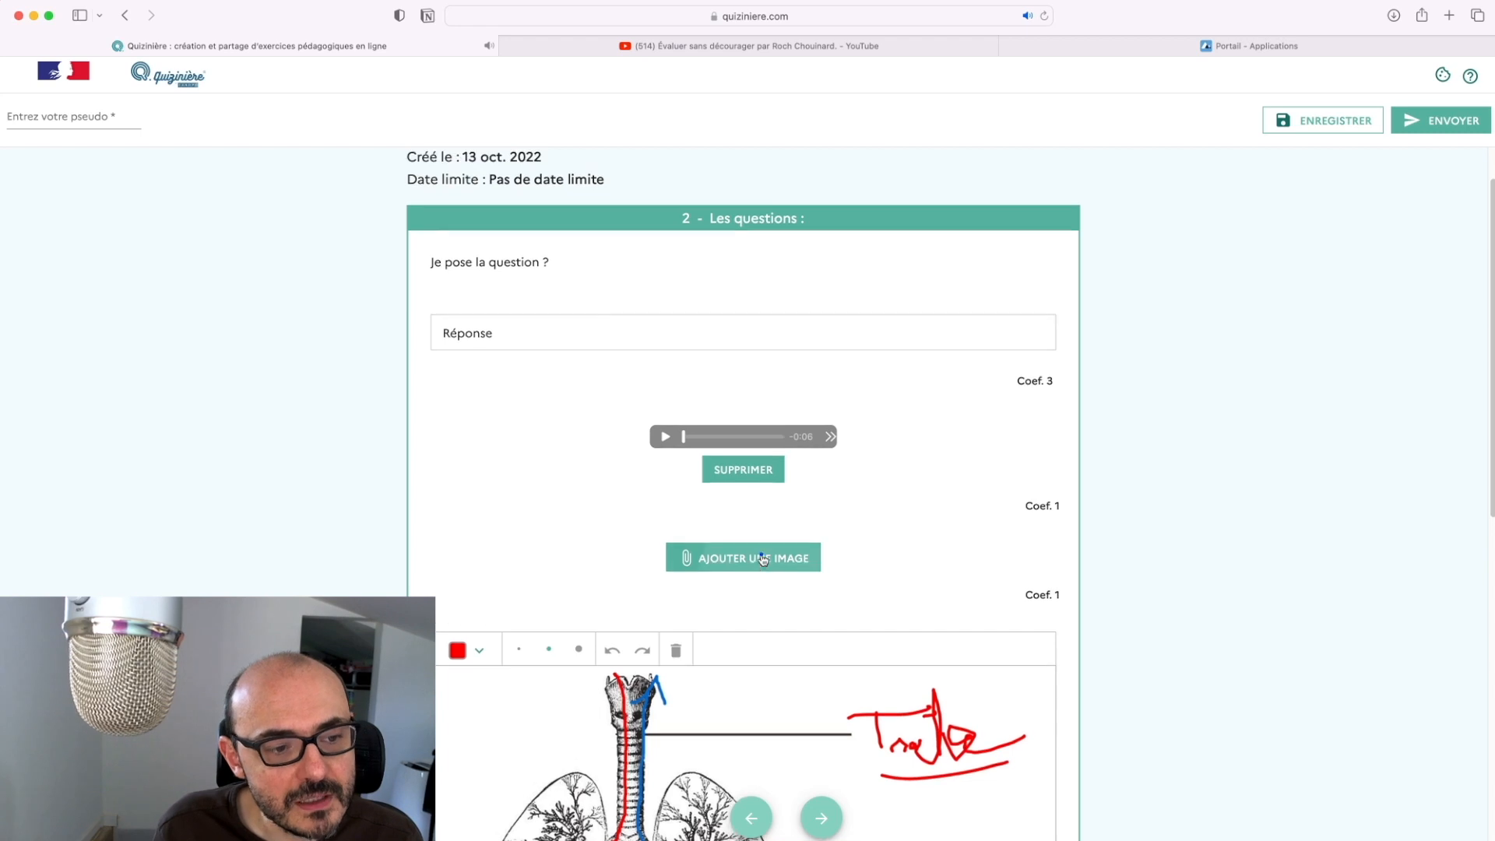
Skip the image upload and draw thick purple marks on the right lung
left_click(763, 558)
left_click(931, 566)
scroll(798, 597, "down", 3)
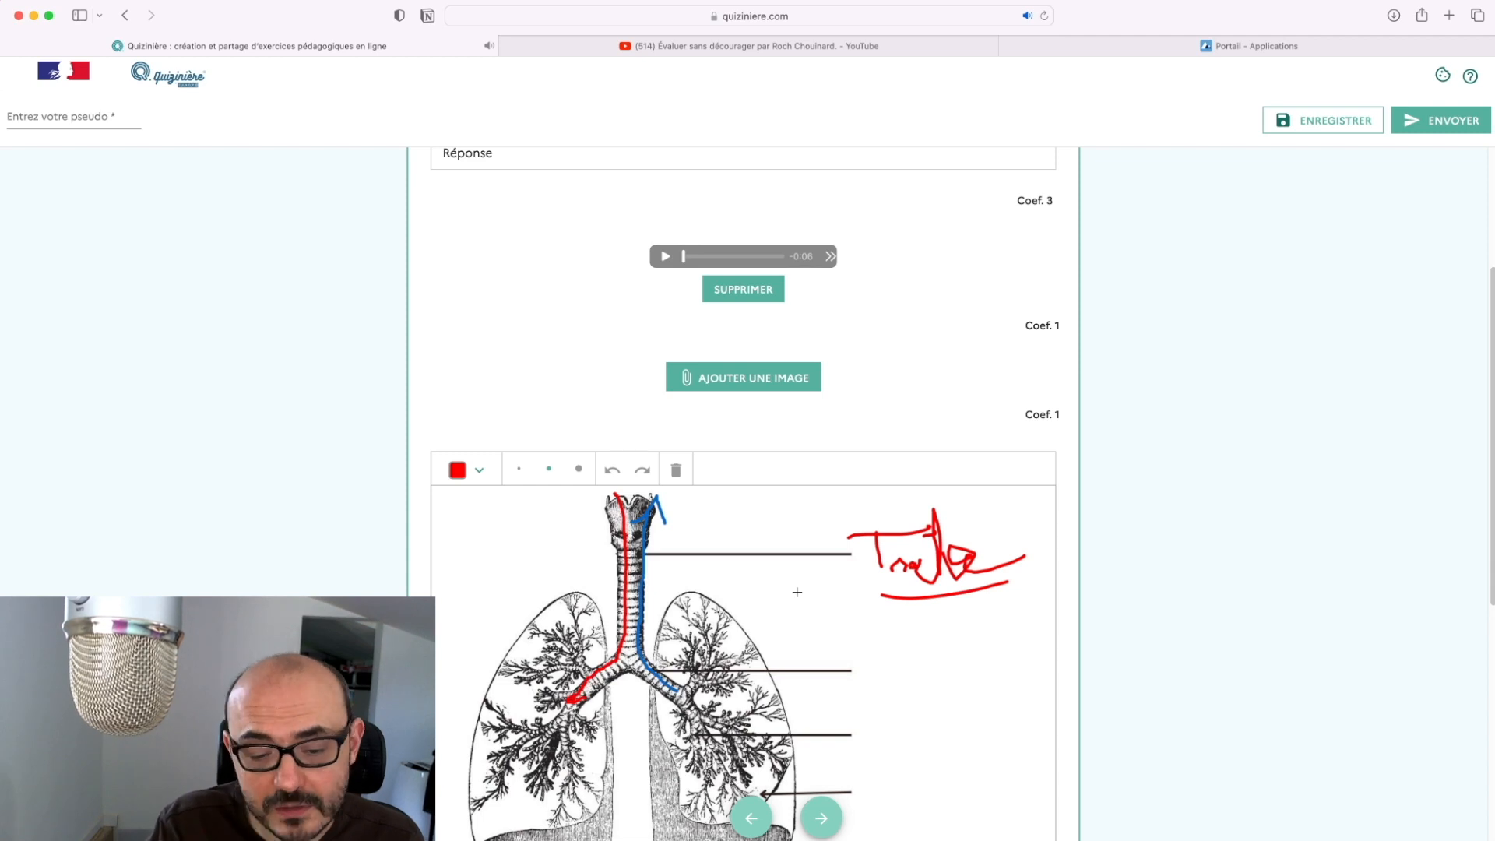
scroll(797, 592, "down", 4)
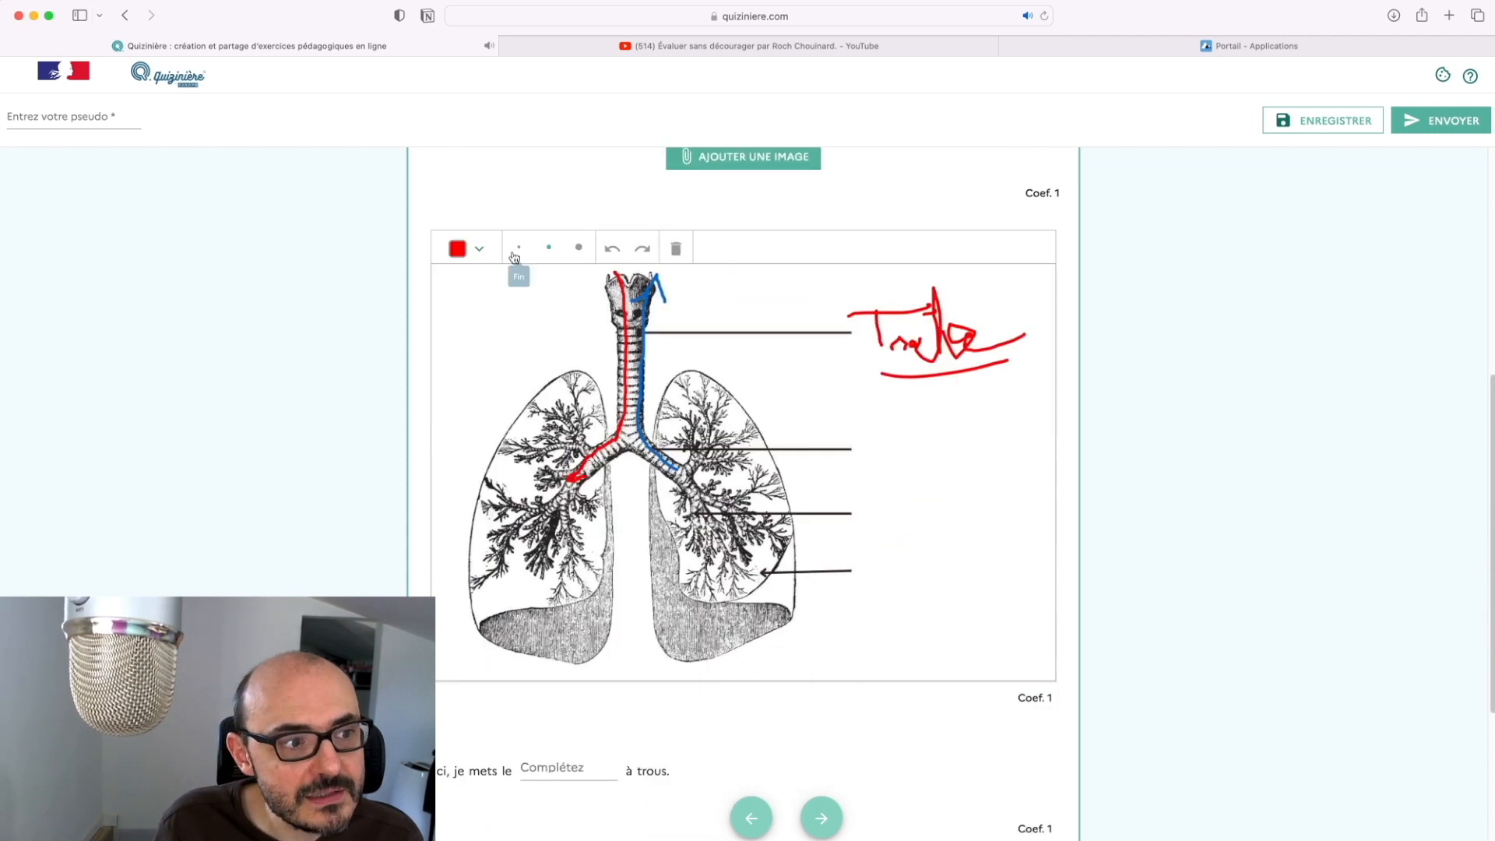
left_click(478, 248)
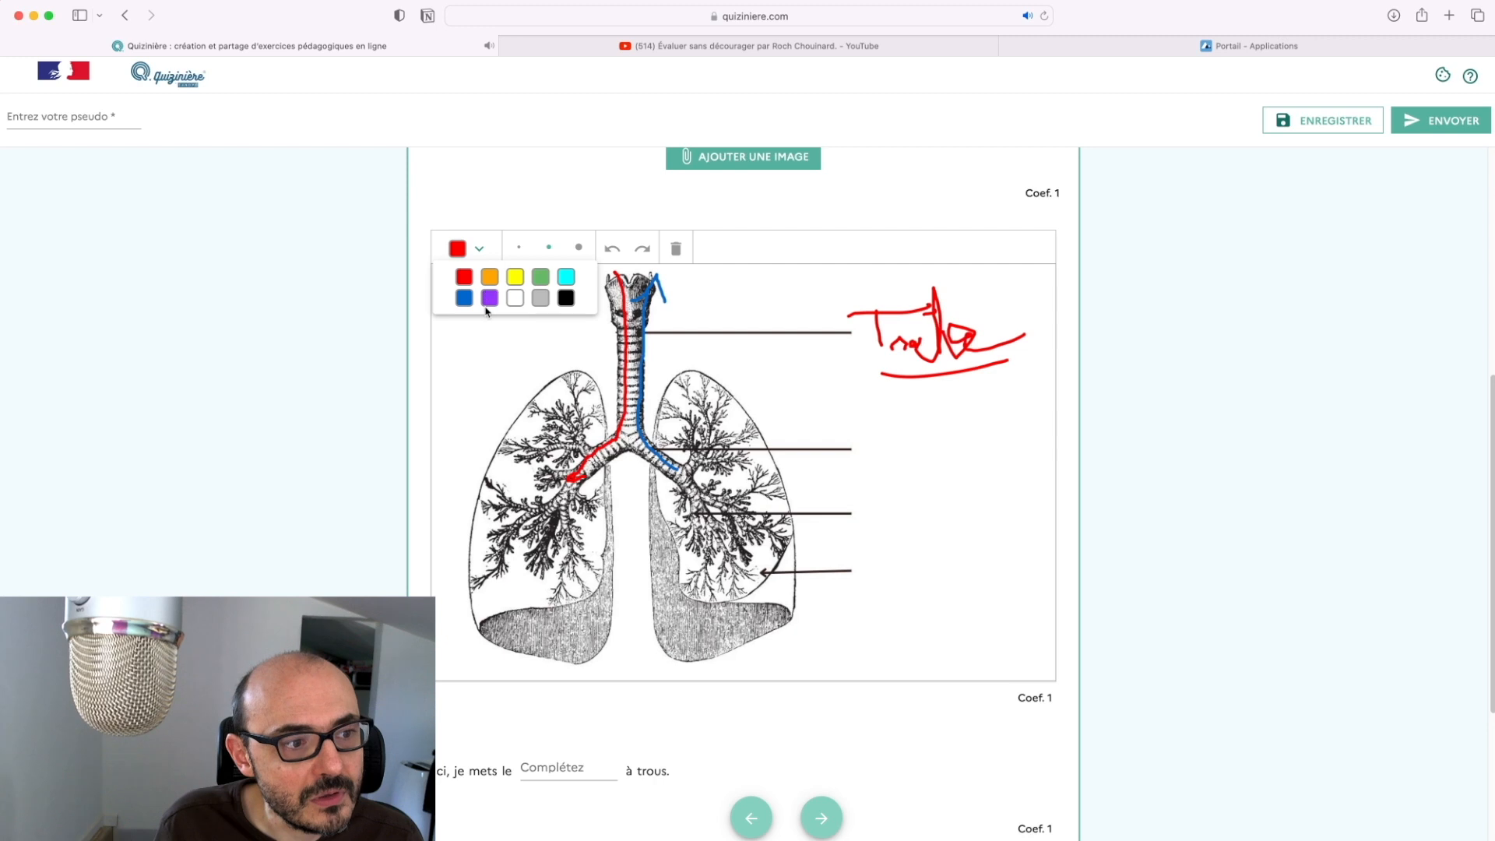
left_click(489, 299)
left_click(577, 248)
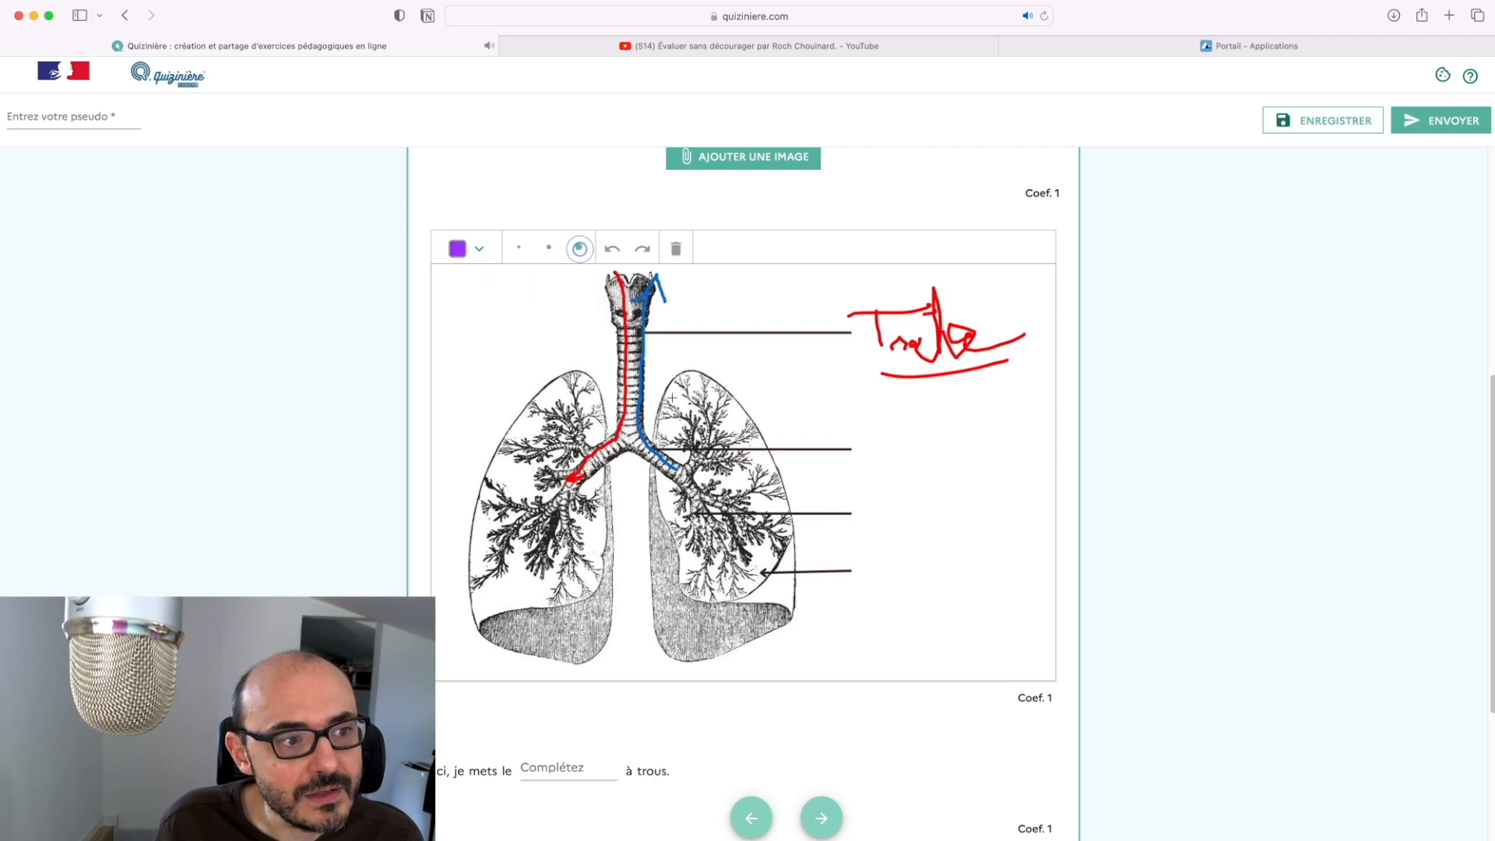
mouse_move(942, 485)
left_mouse_down()
mouse_move(730, 482)
mouse_move(736, 446)
left_mouse_up()
mouse_move(884, 493)
left_mouse_down()
mouse_move(778, 541)
mouse_move(748, 514)
mouse_move(818, 545)
left_mouse_up()
Fill the blank with 'paragraphe', tick Réponse A, and go to section 3
scroll(807, 539, "down", 5)
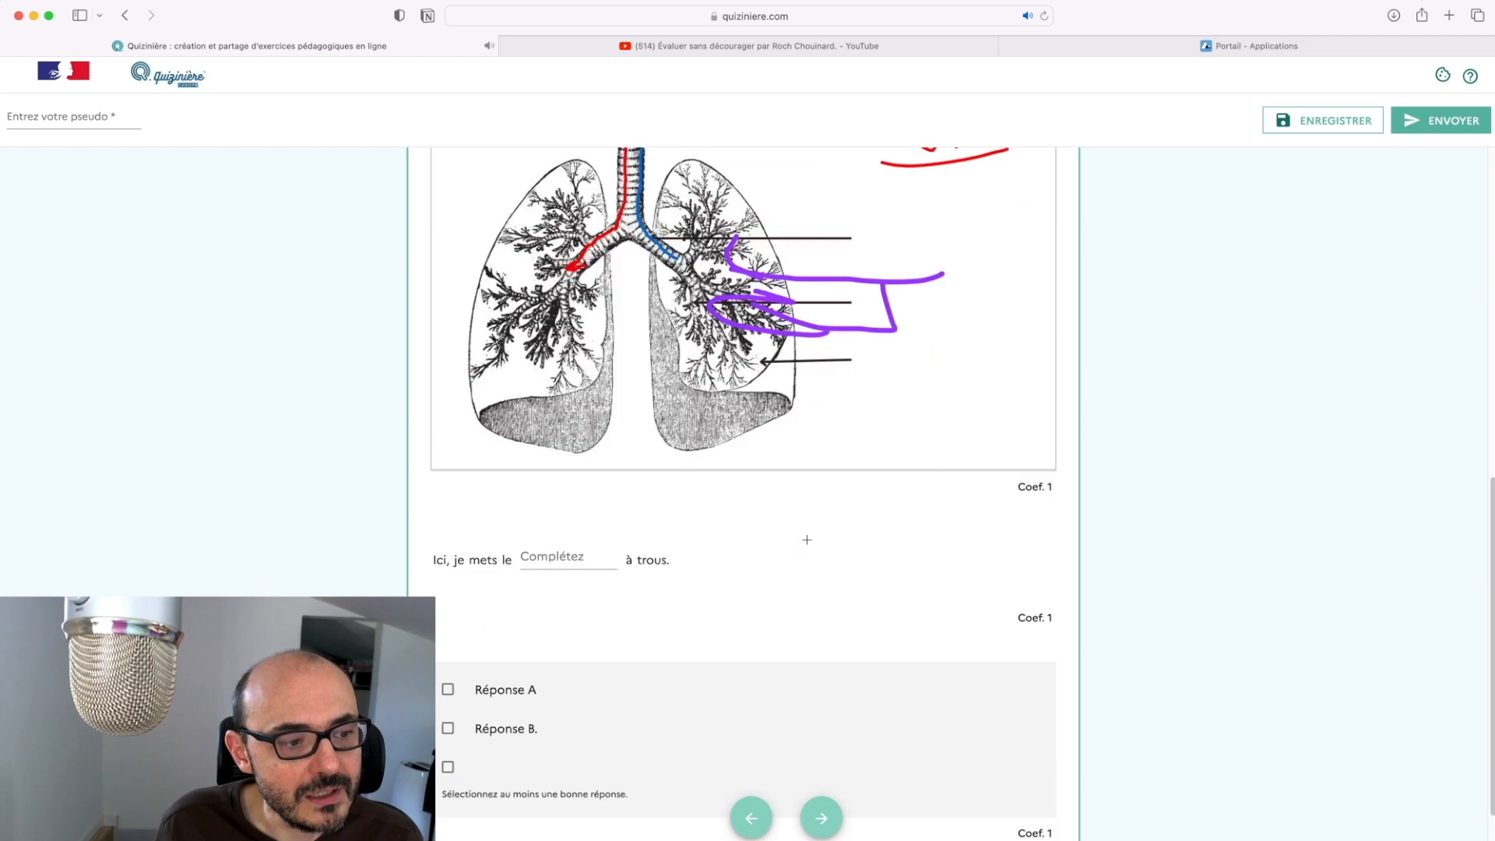
scroll(720, 543, "down", 1)
left_click(554, 529)
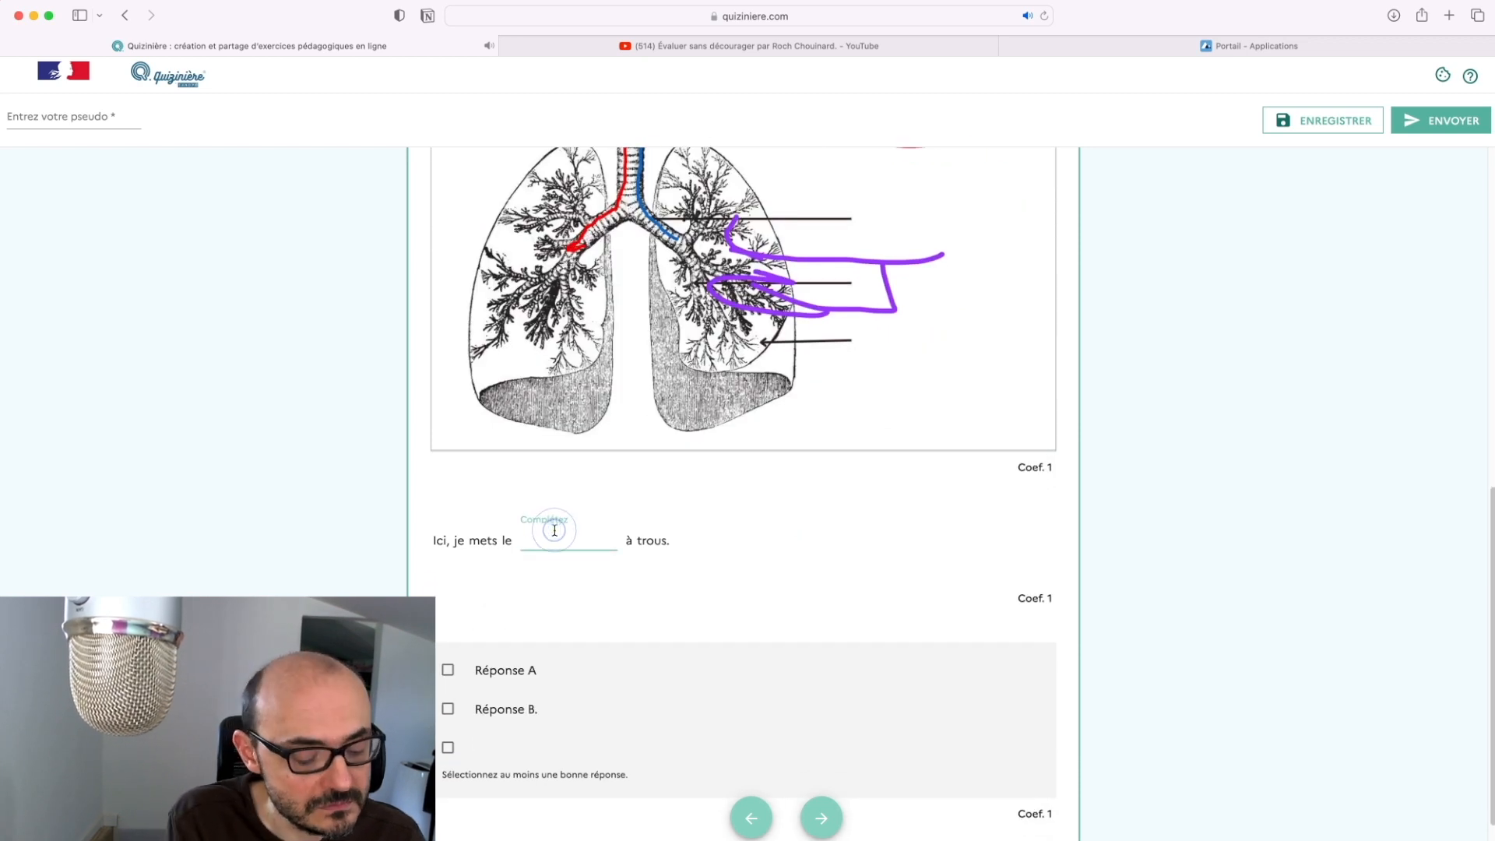
type("paragraphe")
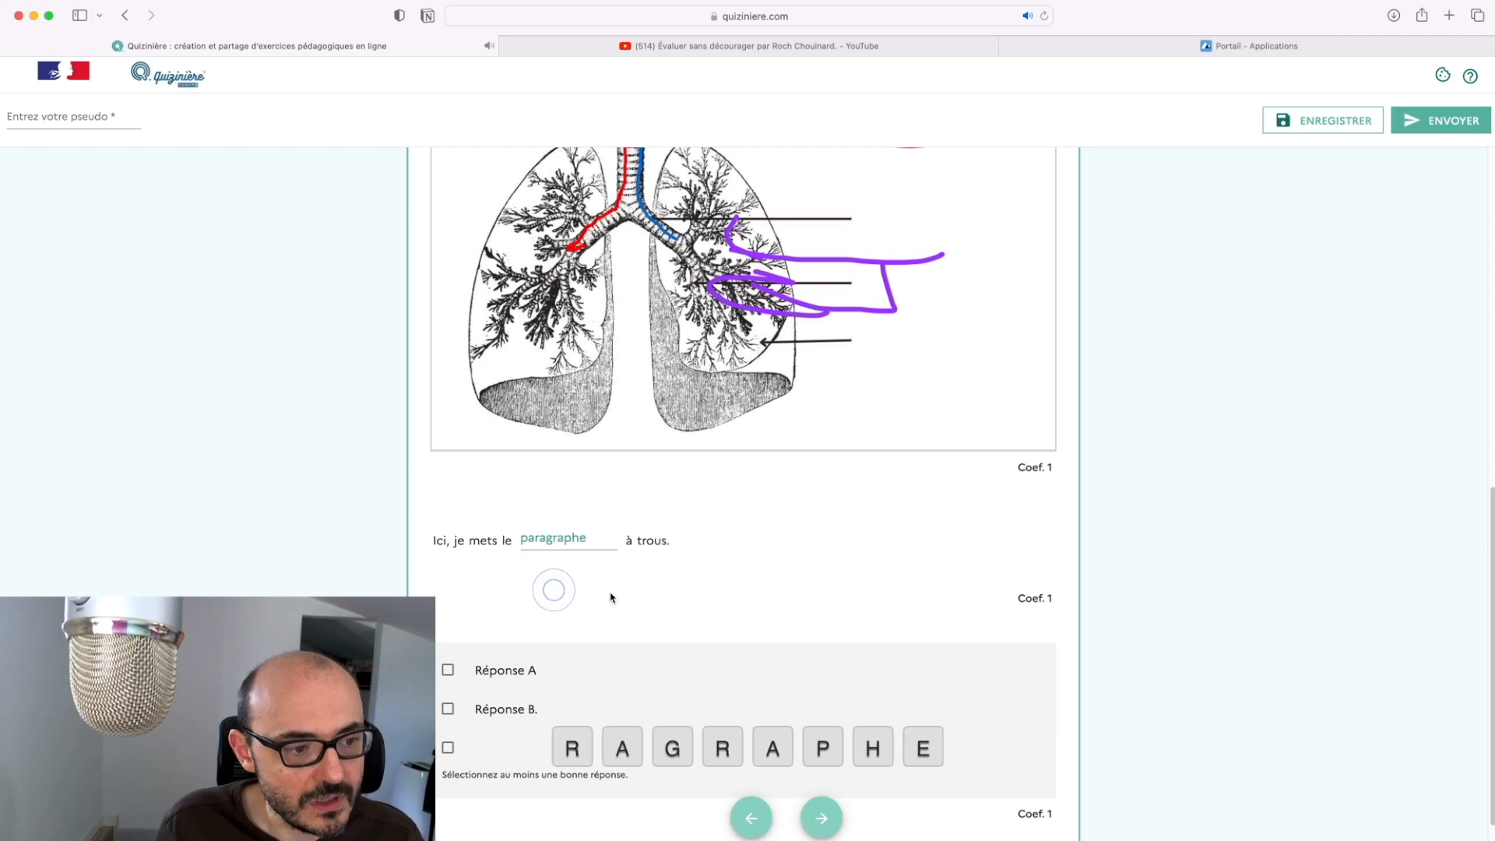
scroll(557, 610, "down", 1)
left_click(448, 634)
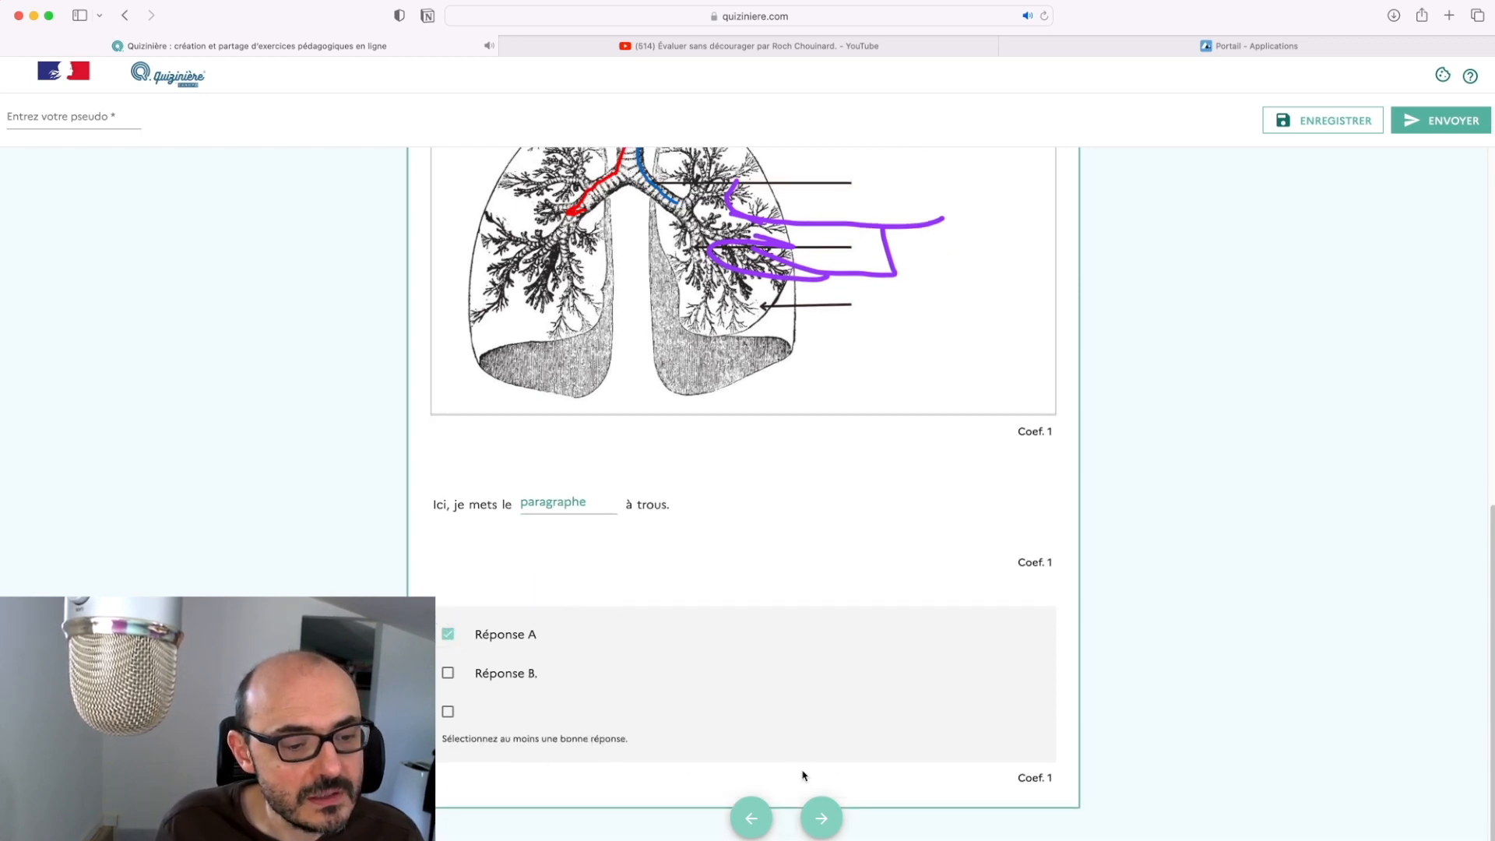
left_click(821, 817)
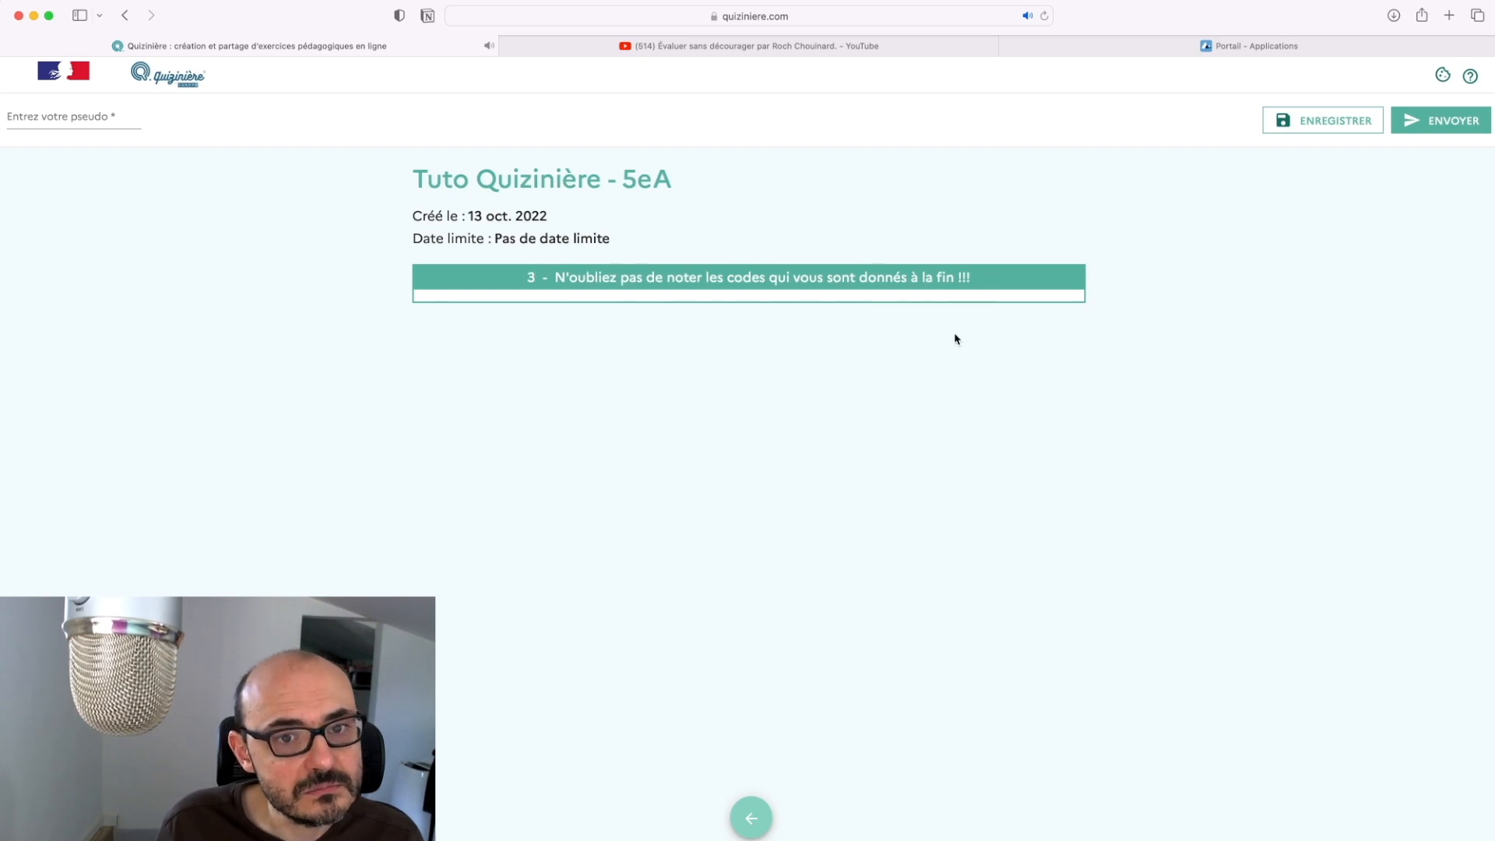
Send the copy under the pseudonym 'Un prof heureux' with terms accepted, then dismiss the confirmation
left_click(1440, 120)
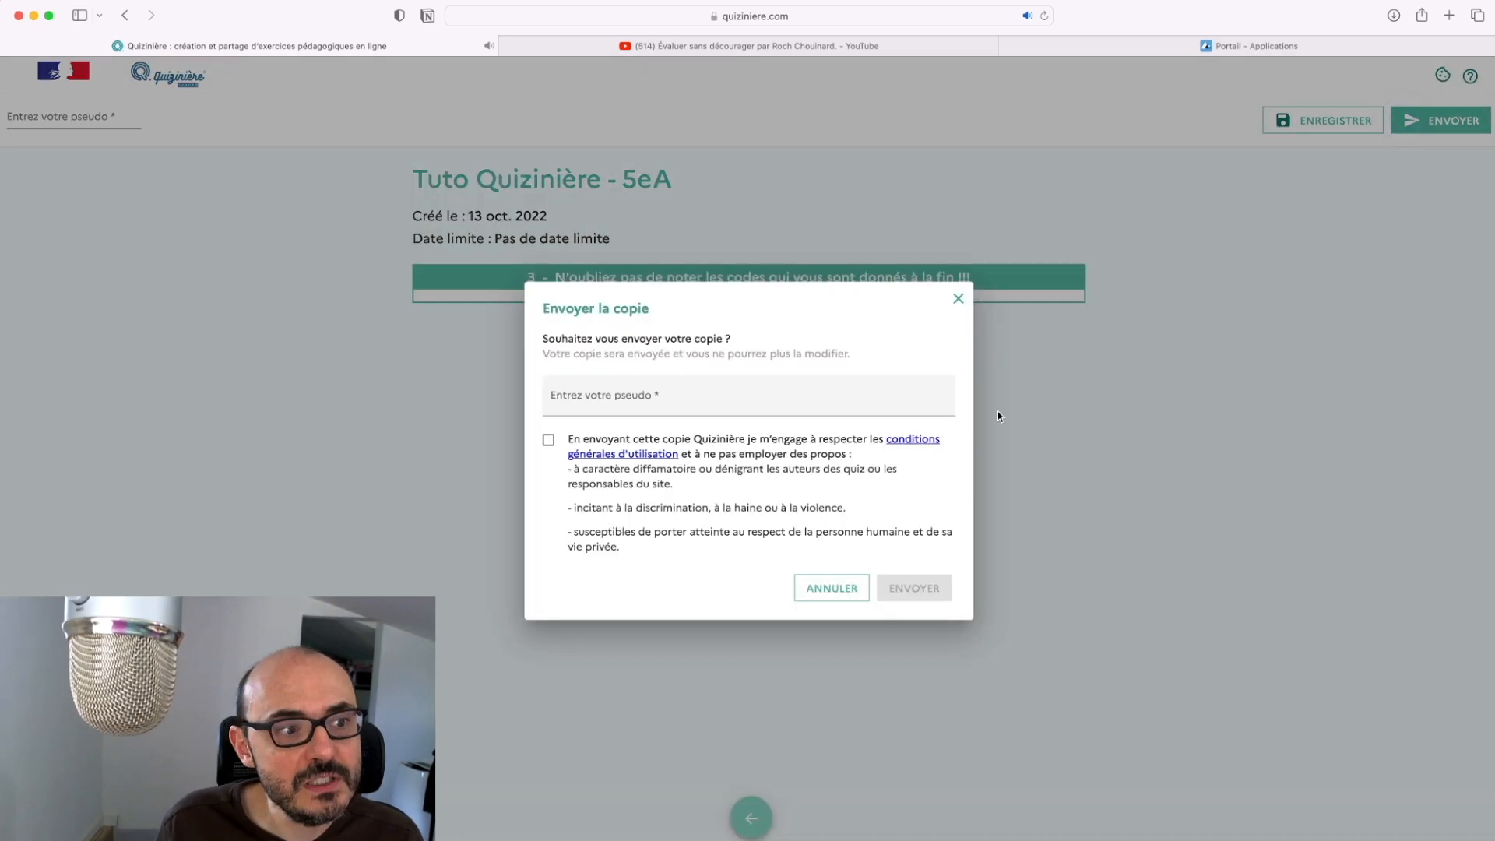
left_click(663, 396)
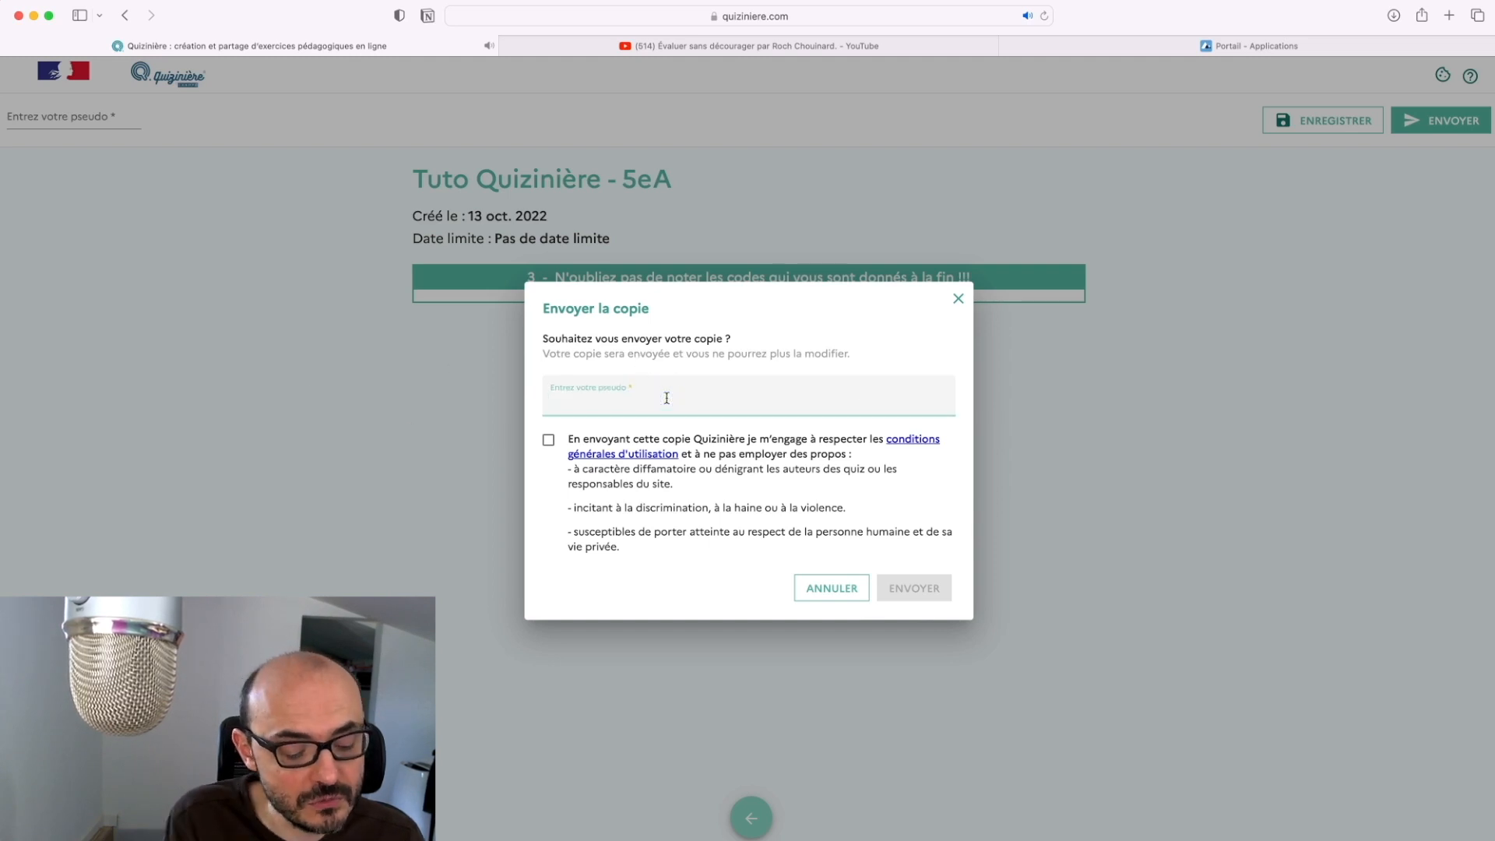
type("Un prof heureux")
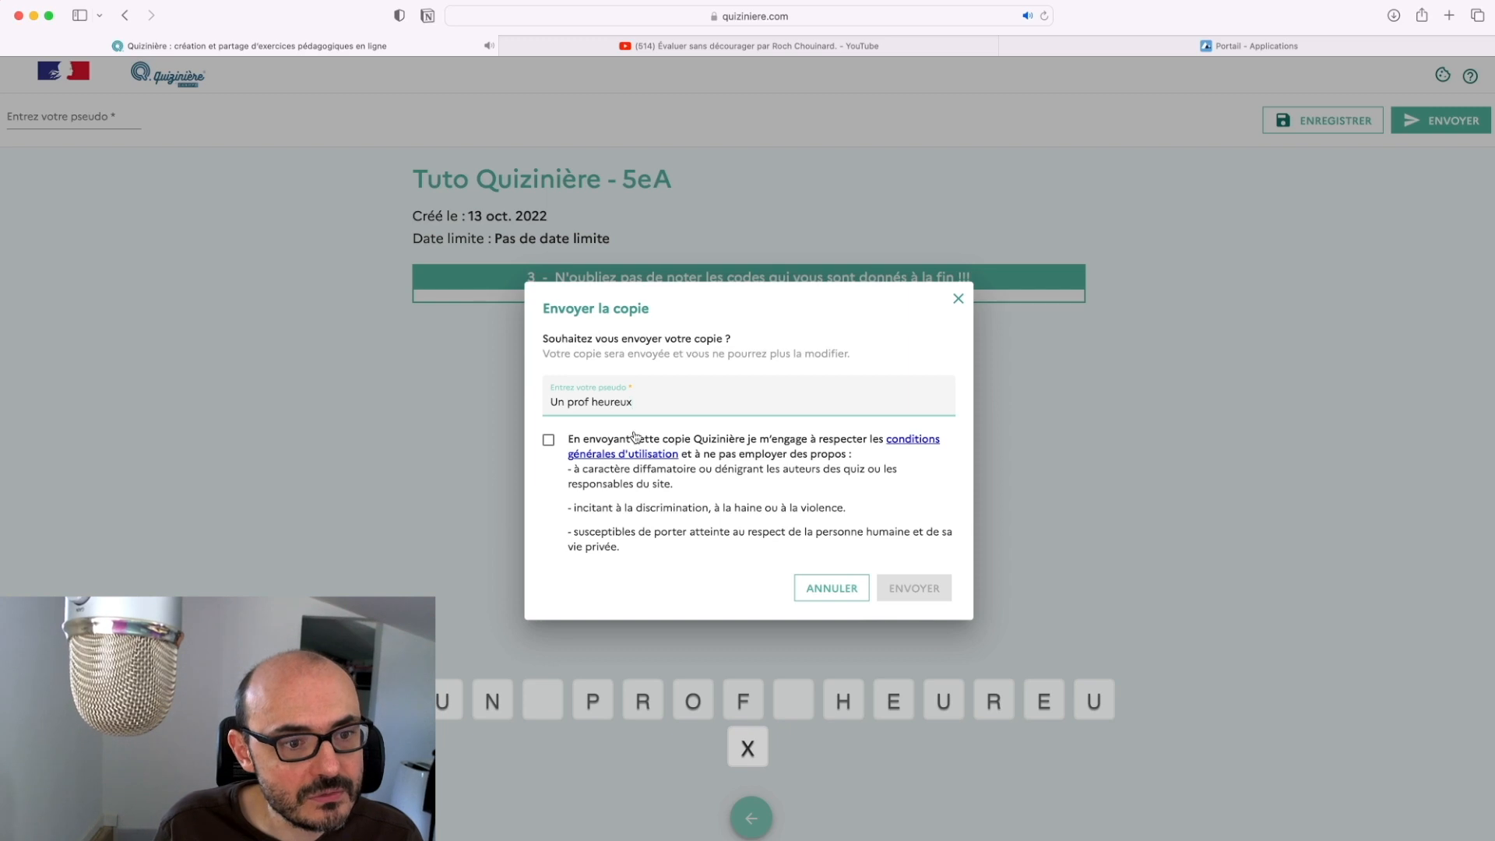
left_click(654, 529)
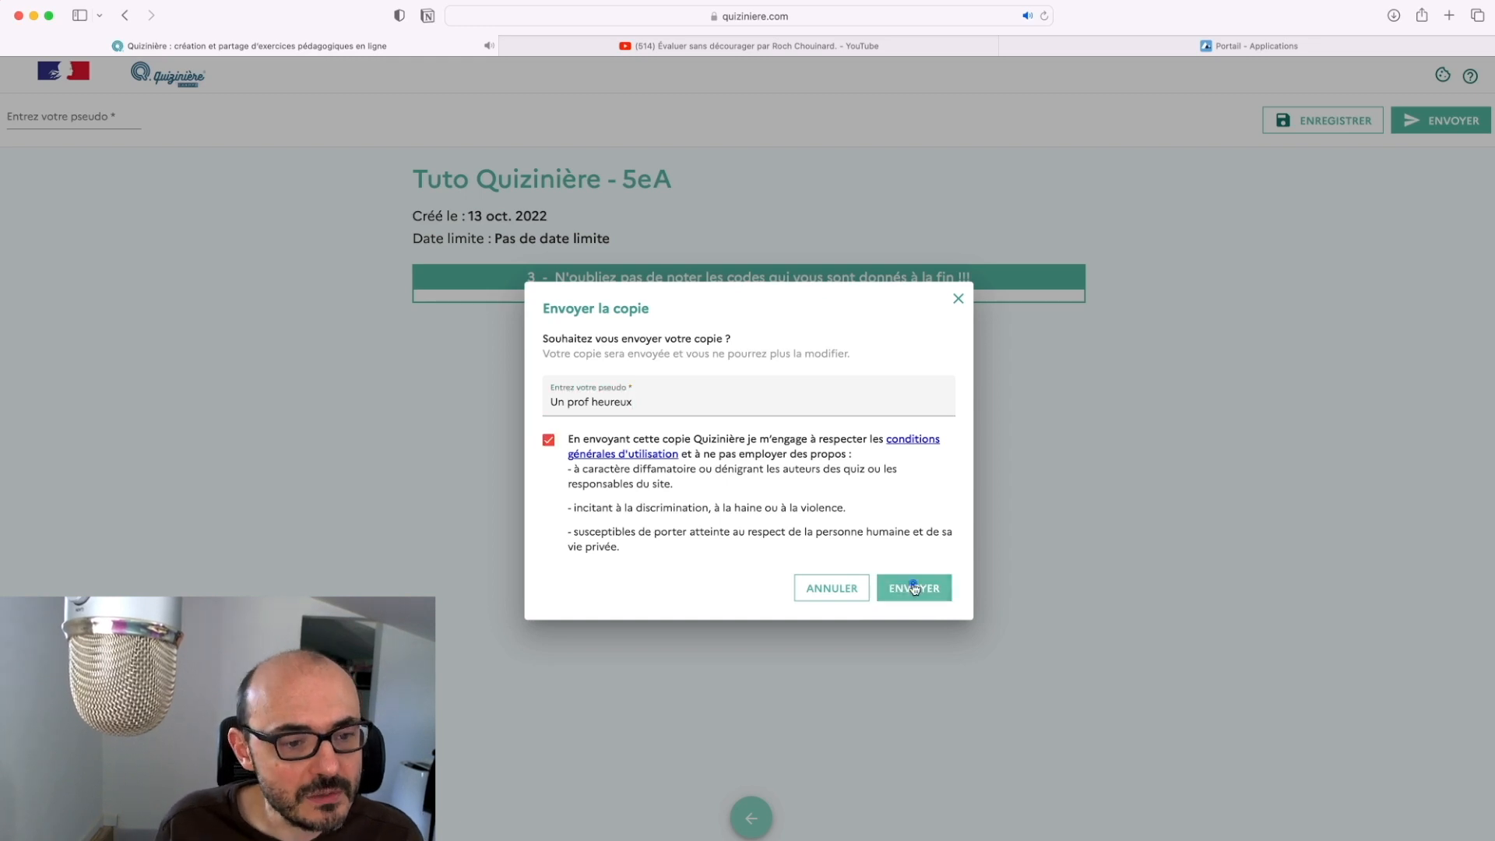
left_click(914, 588)
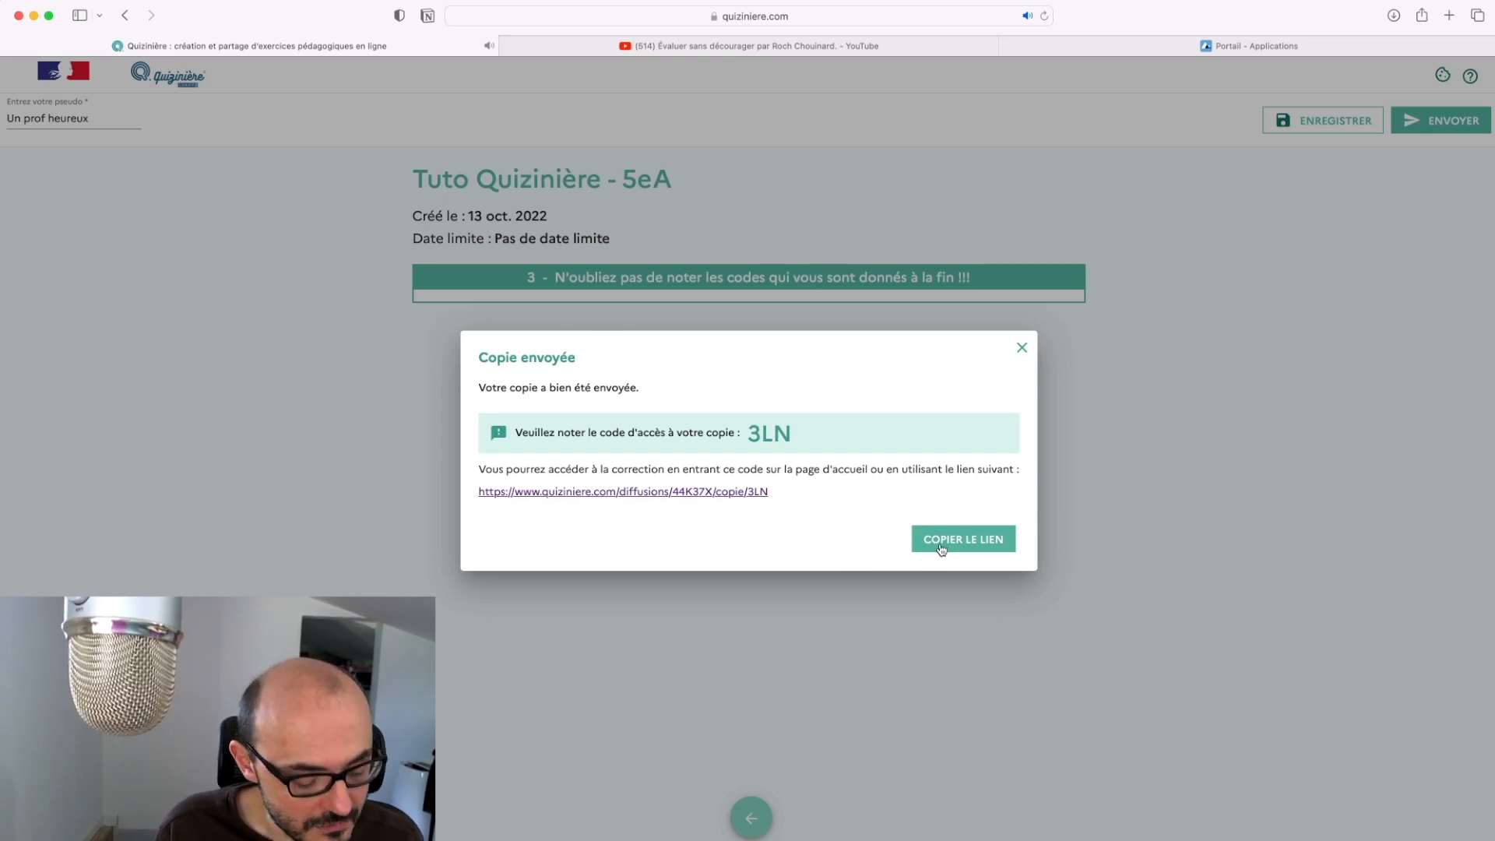
left_click(1019, 350)
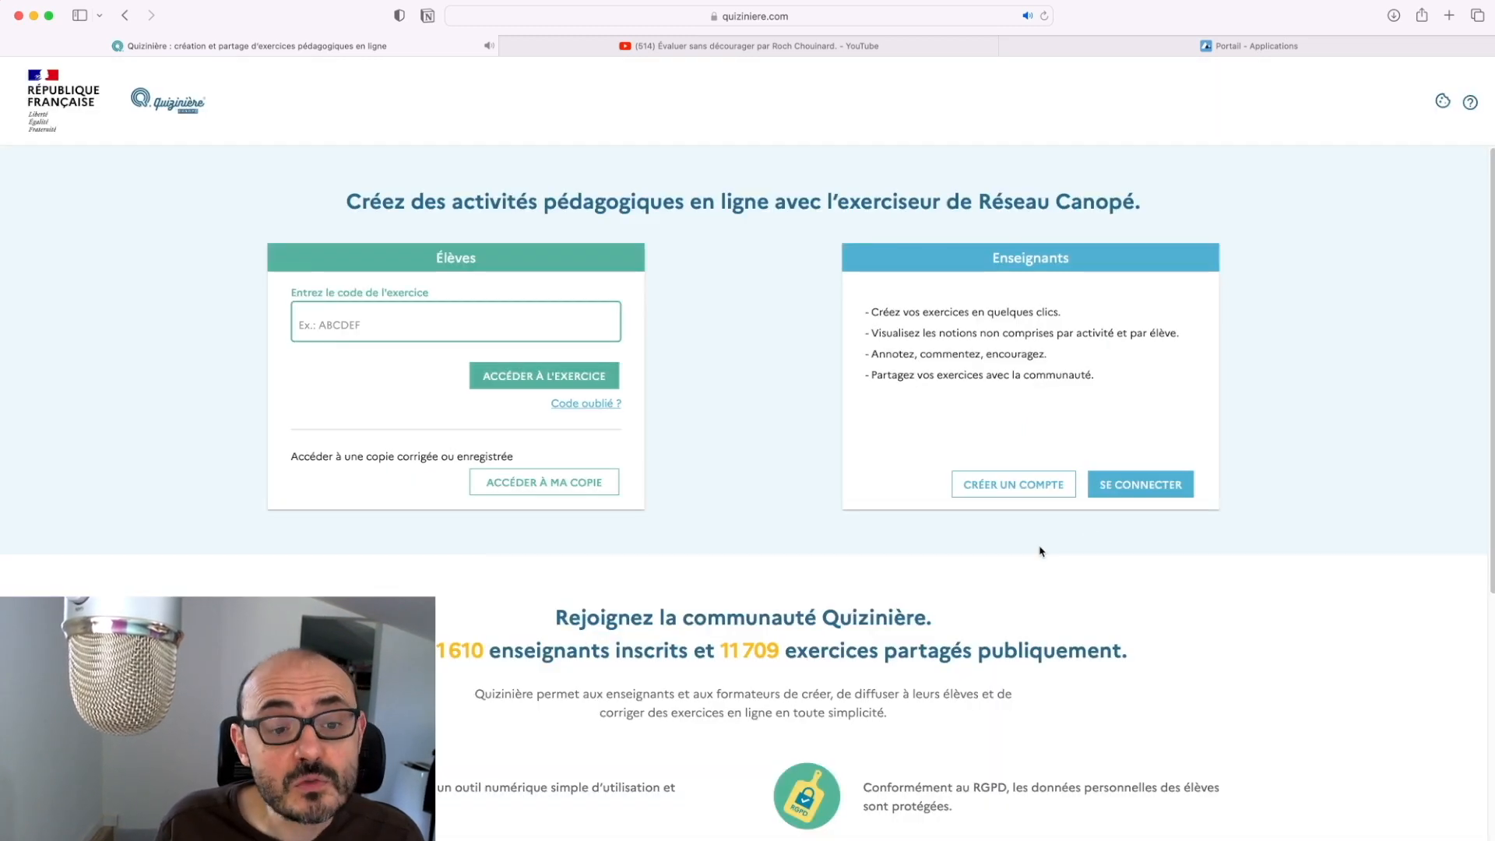
Log back in as teacher and open the Tuto Quizinière - 5eA diffusion's copies
left_click(1126, 484)
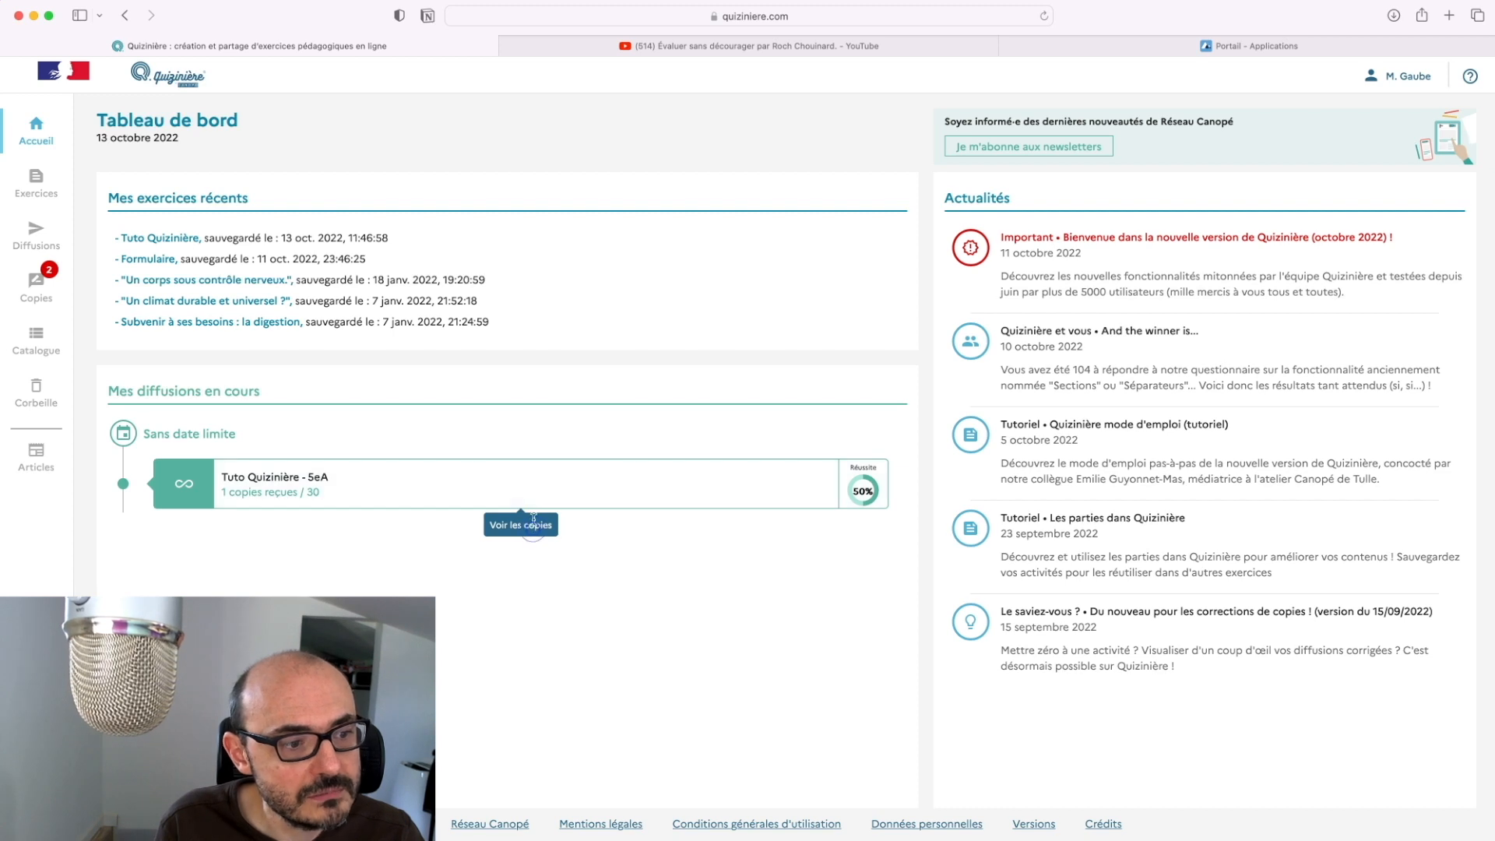
left_click(549, 494)
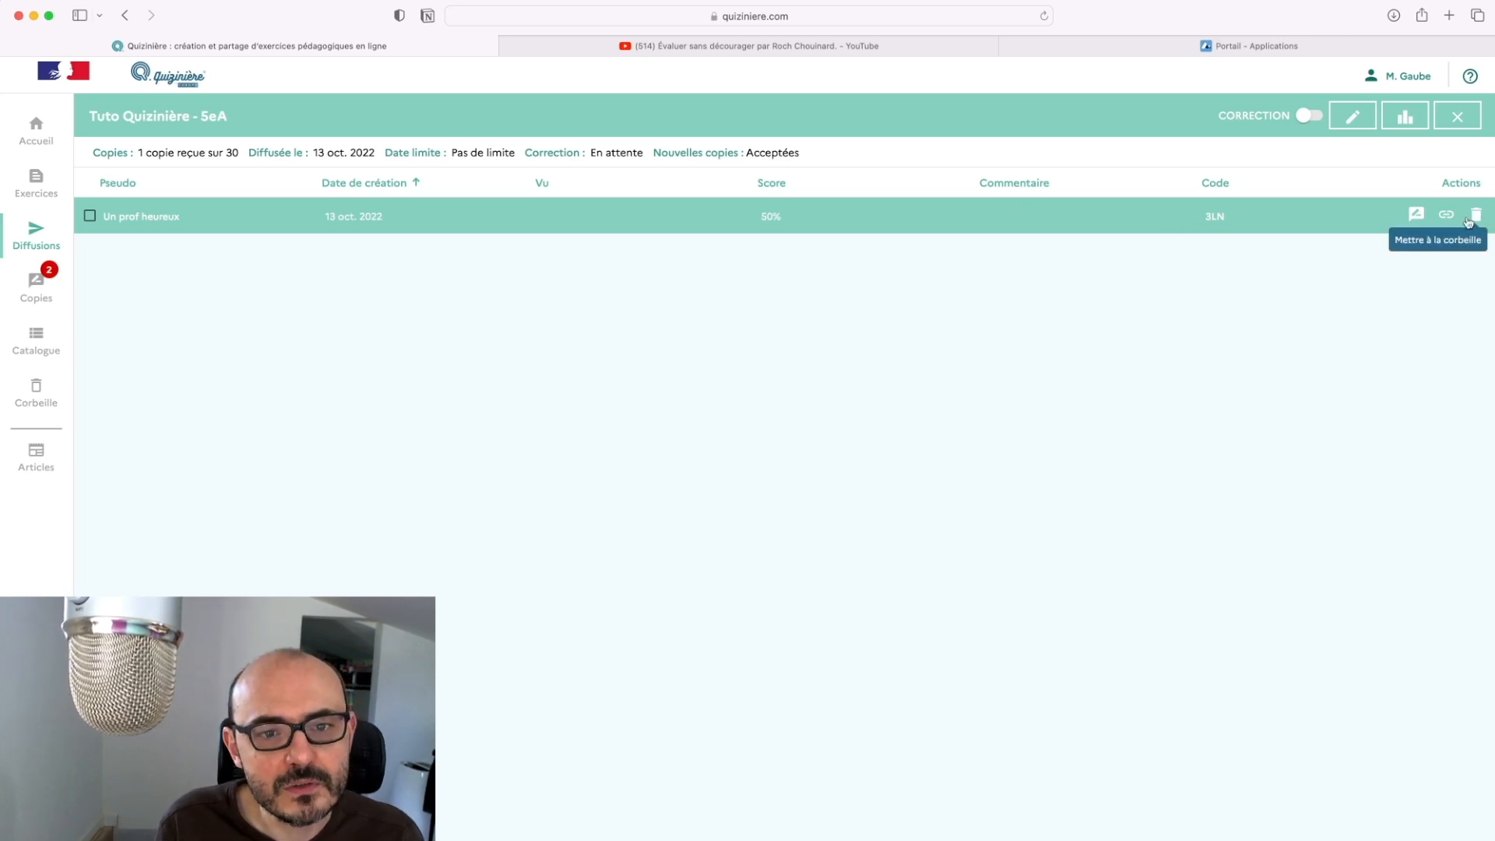
Open the student's submitted copy, review its answers at 50% success, and rate the first question 0%
left_click(1417, 216)
scroll(914, 530, "down", 4)
scroll(914, 529, "up", 5)
scroll(914, 533, "down", 10)
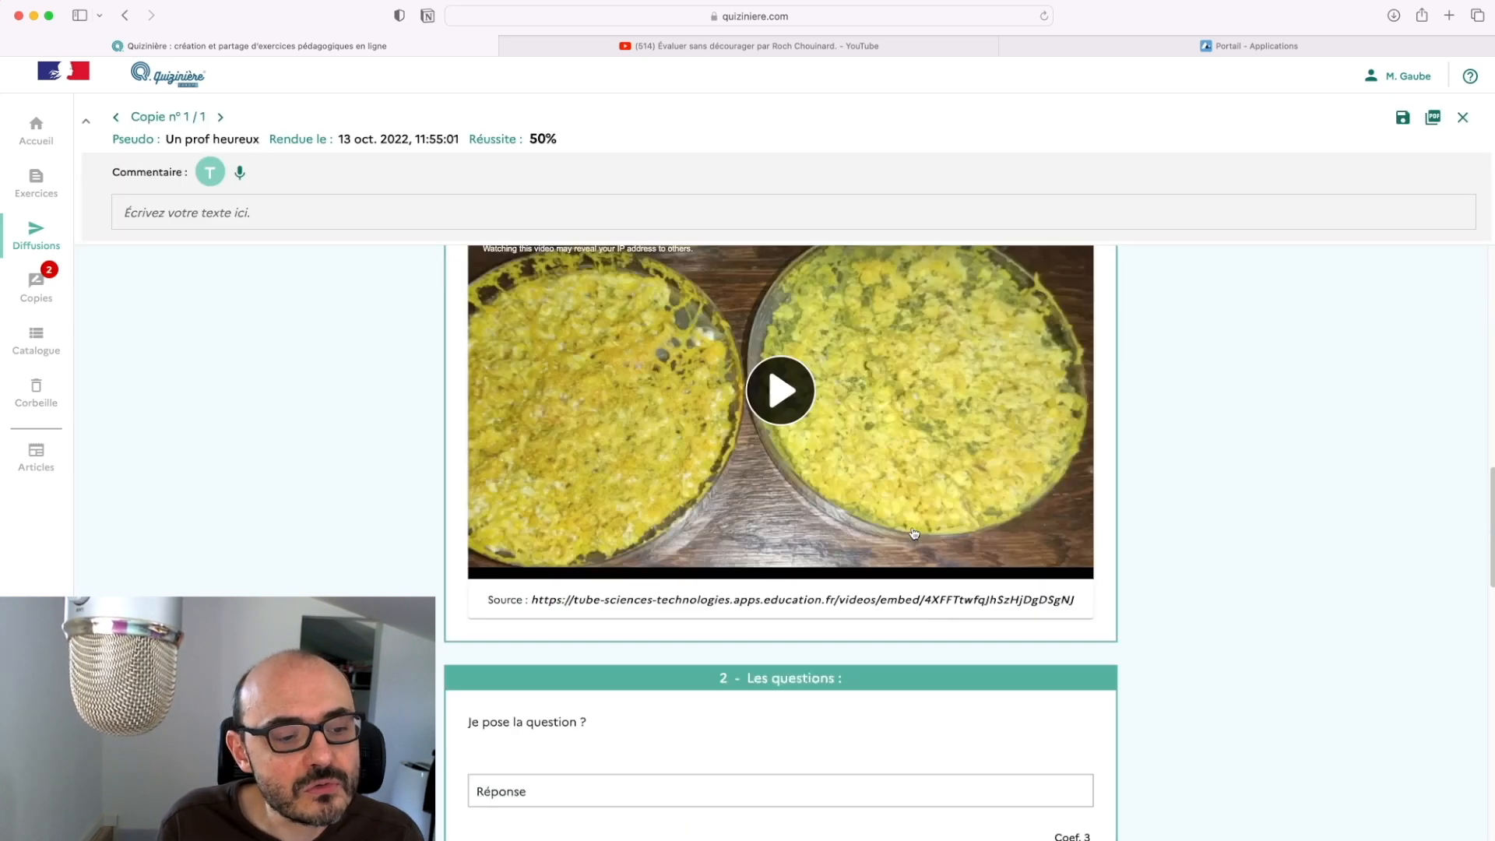
scroll(913, 529, "up", 10)
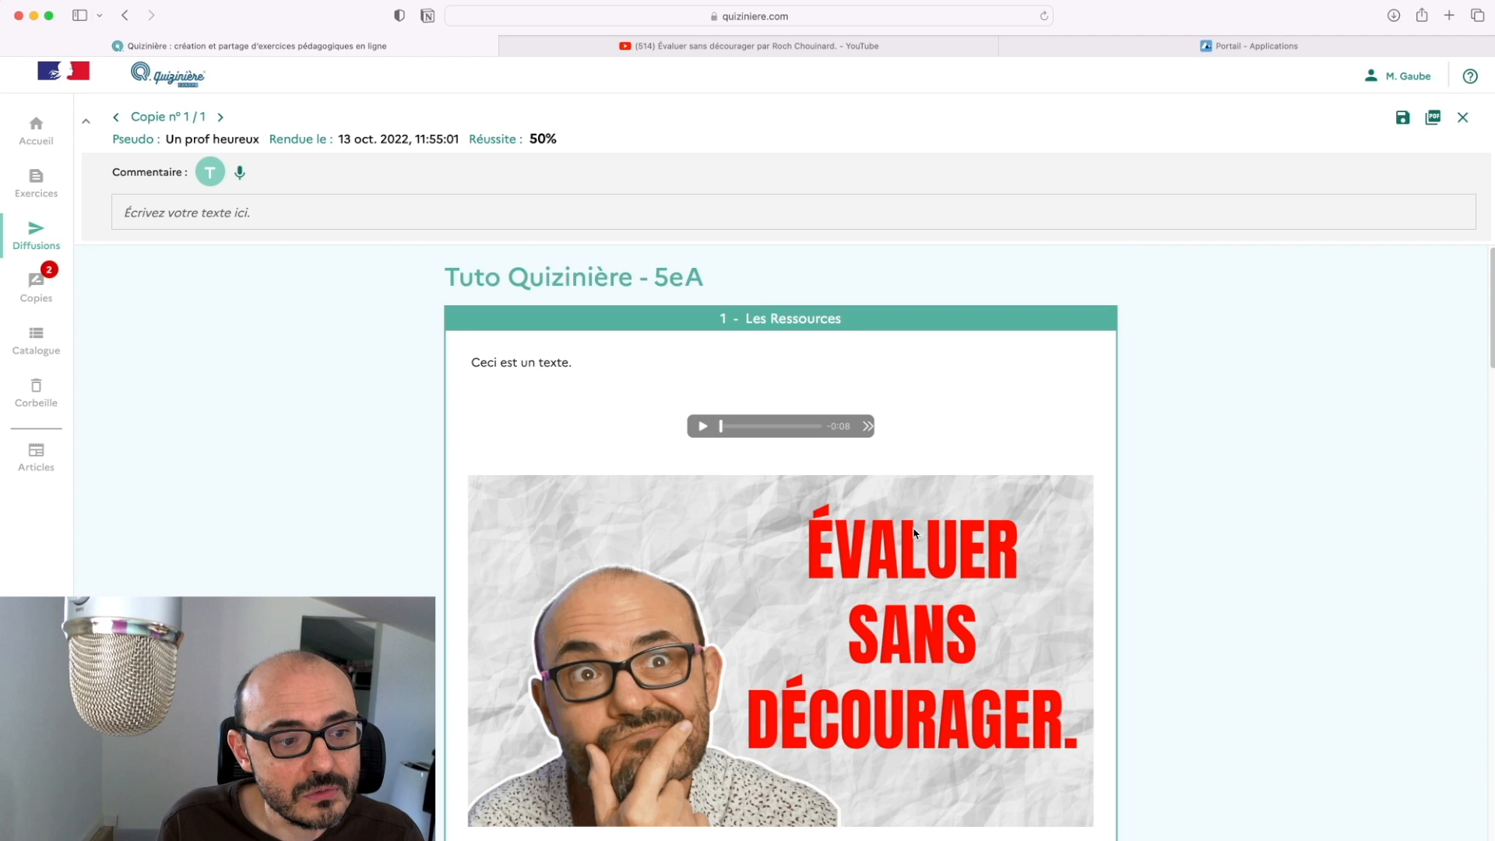
scroll(913, 528, "down", 6)
scroll(913, 528, "down", 8)
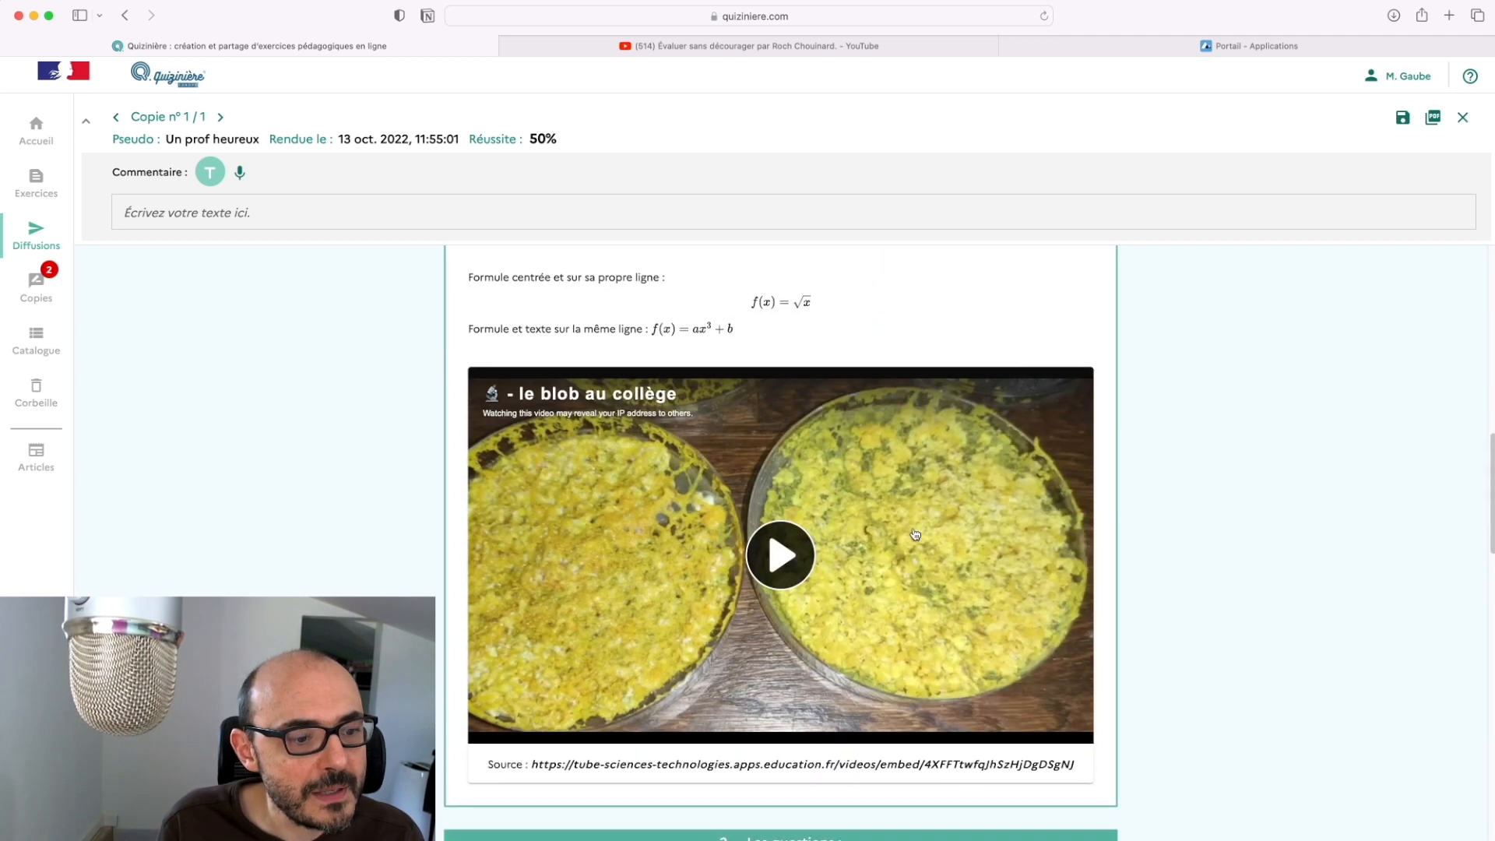
scroll(914, 533, "down", 4)
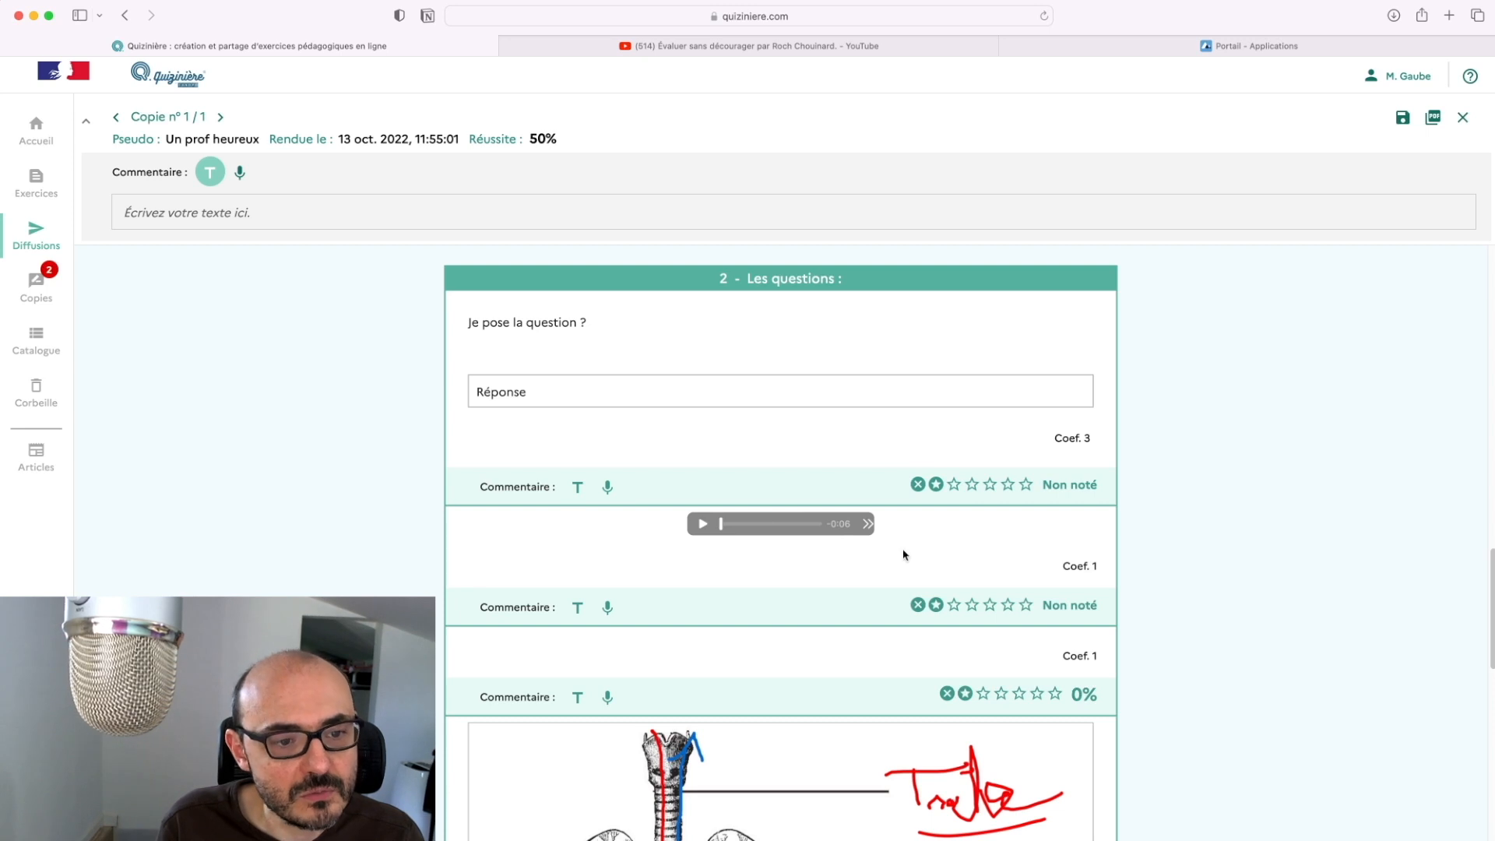
left_click(935, 487)
Rate the written-answer question 30% and the audio question 40%
left_click(918, 484)
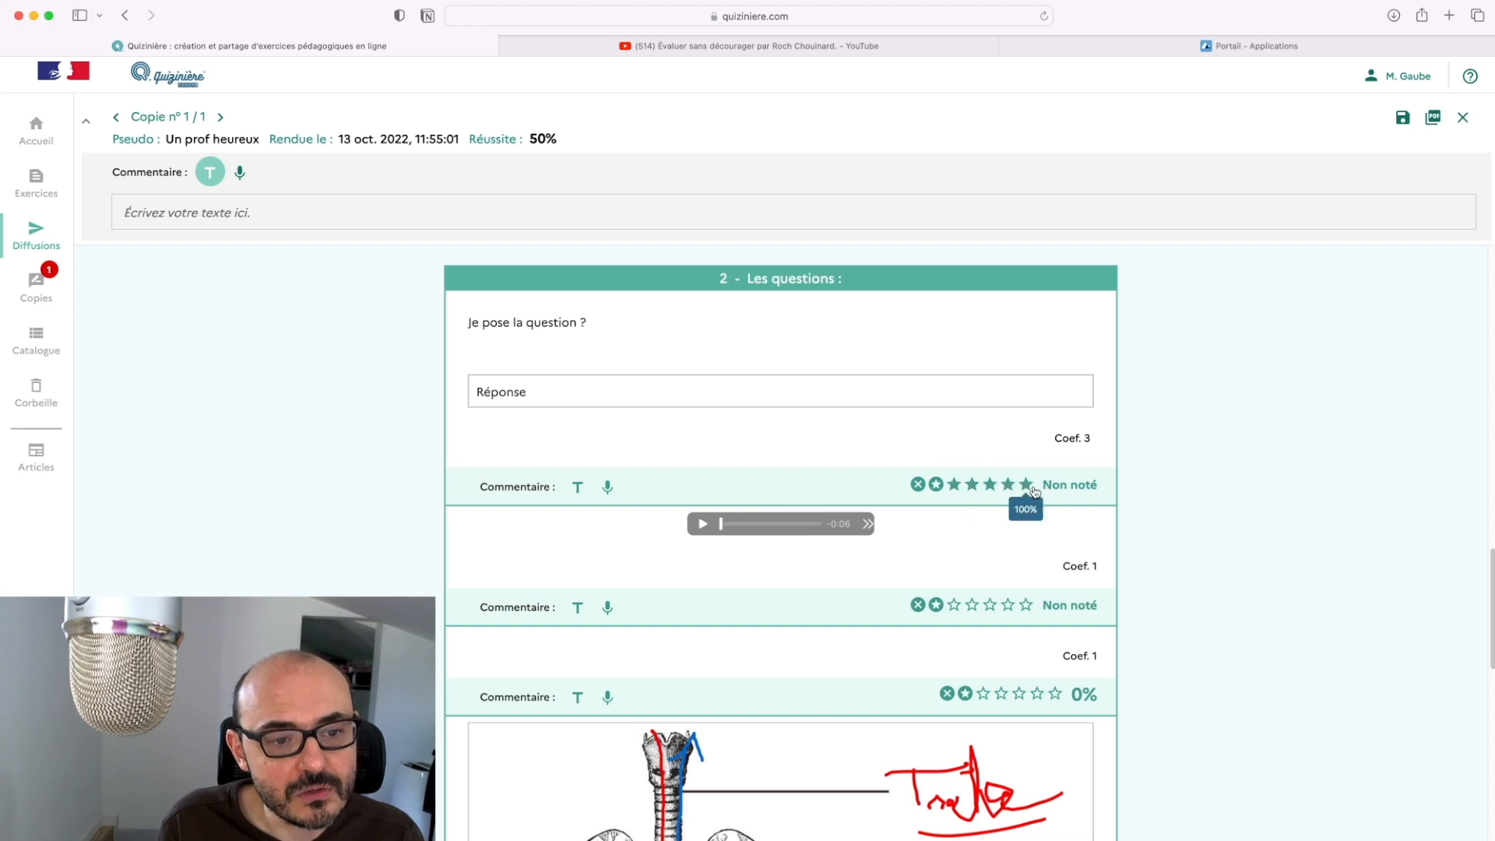
left_click(971, 486)
left_click(969, 606)
scroll(927, 621, "down", 3)
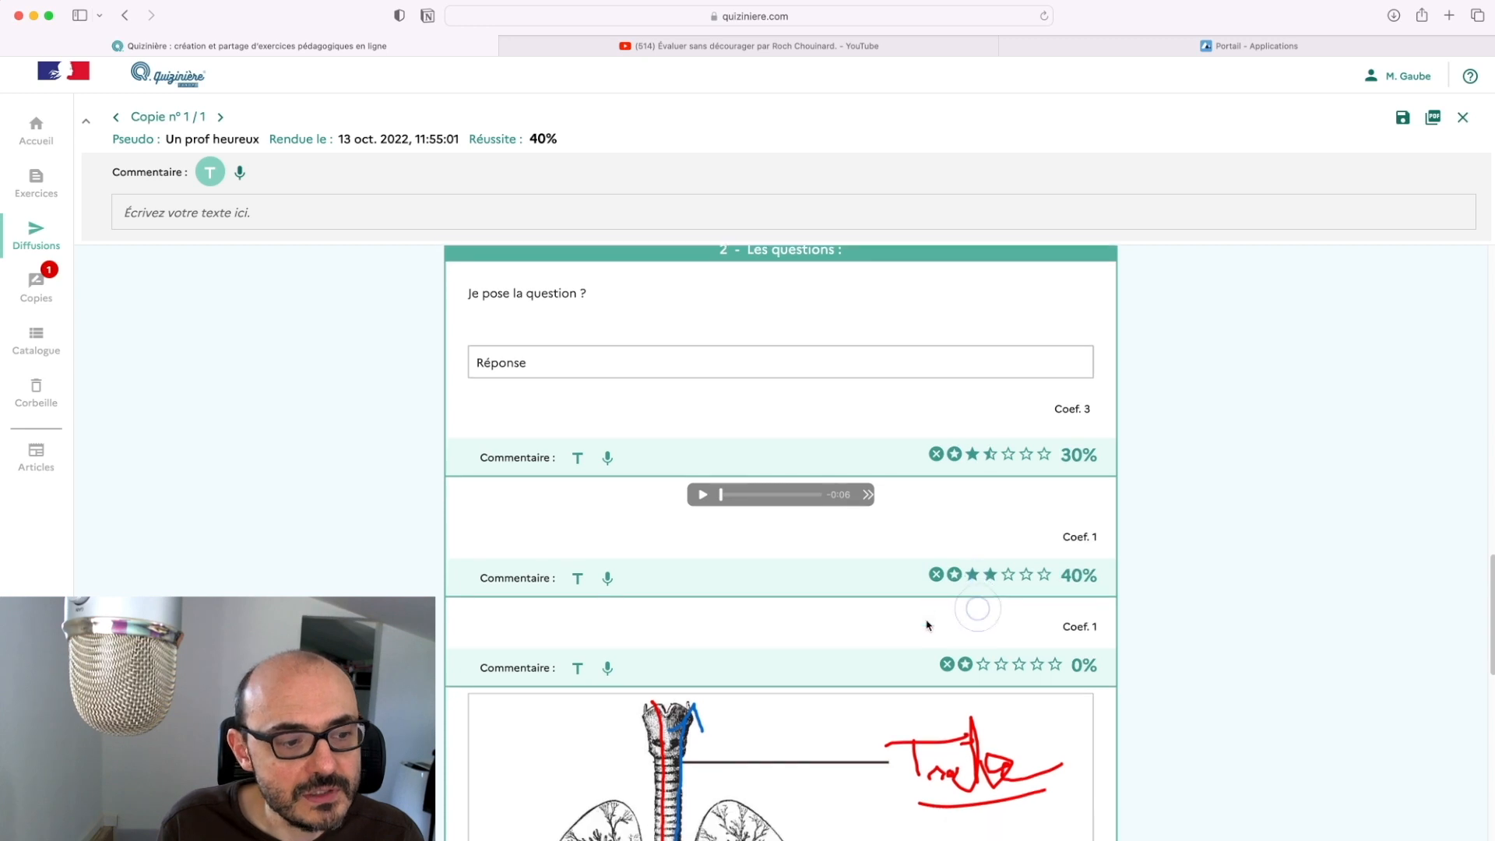
scroll(928, 620, "down", 6)
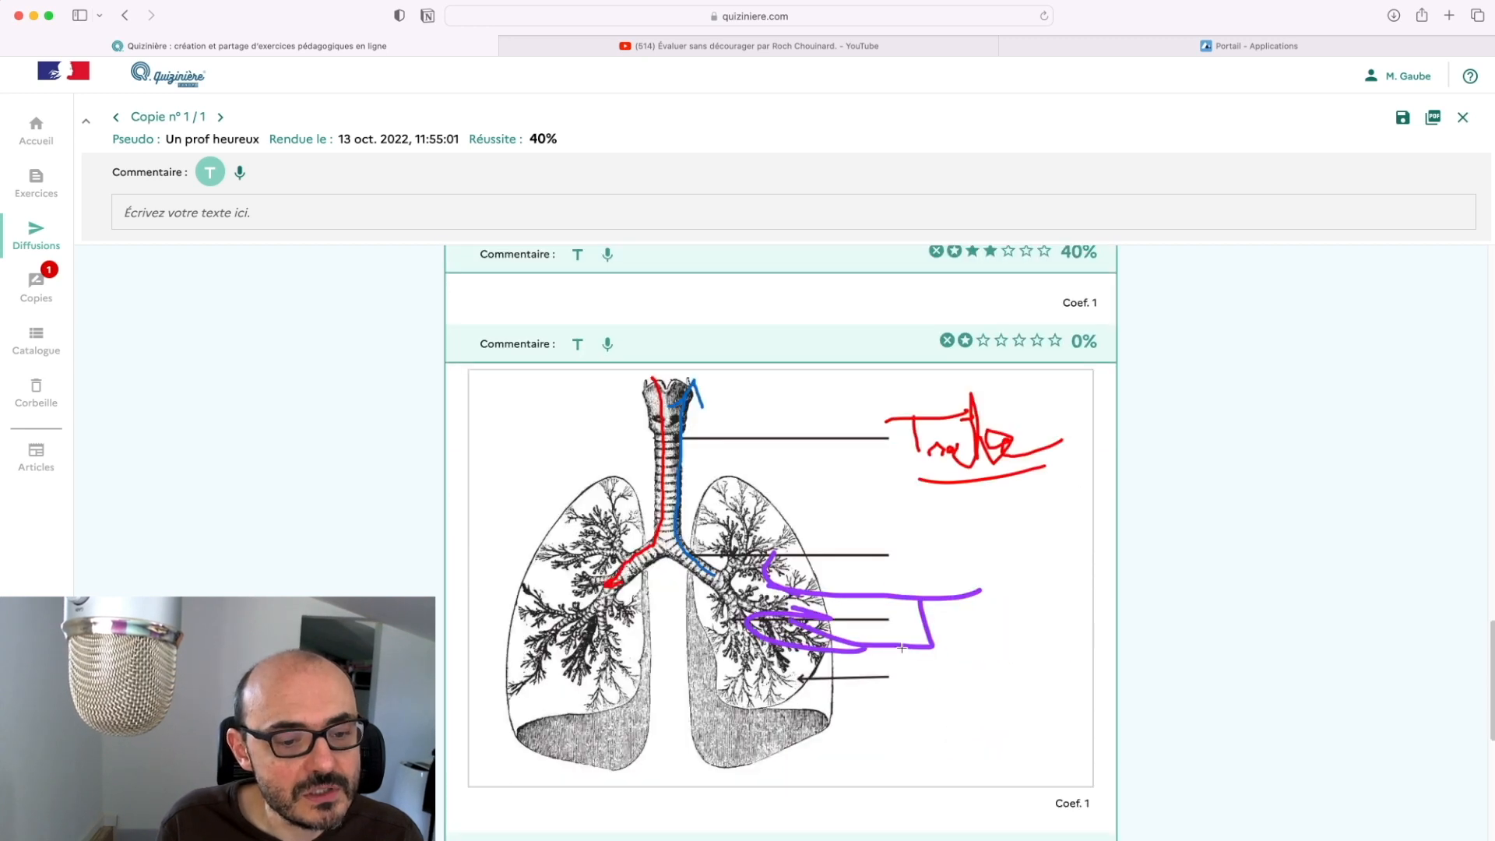
Scroll to the Coef. 3 question and start a text comment on it
scroll(901, 647, "down", 5)
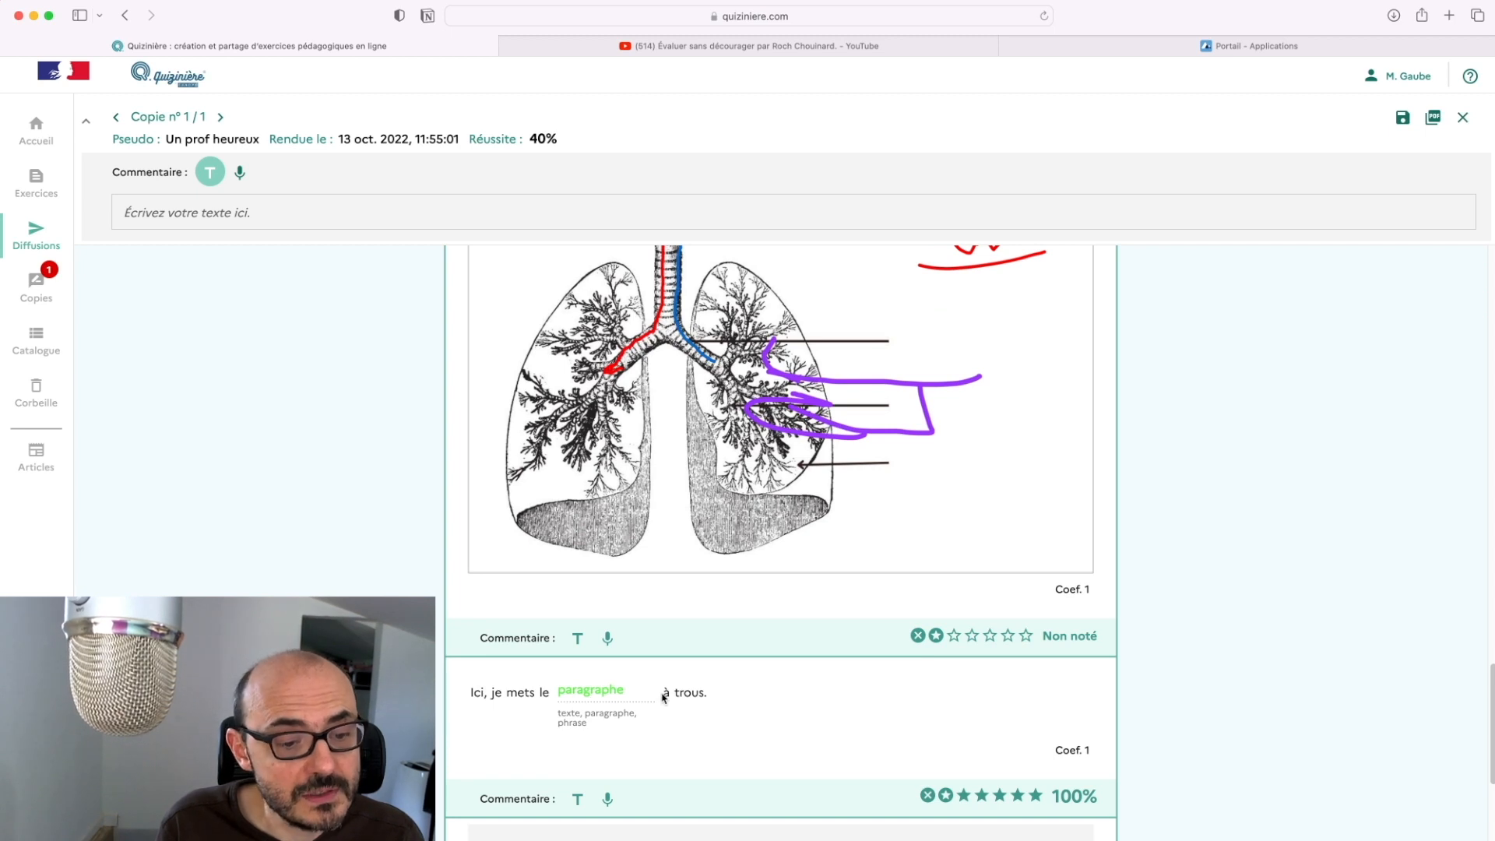
scroll(664, 697, "down", 1)
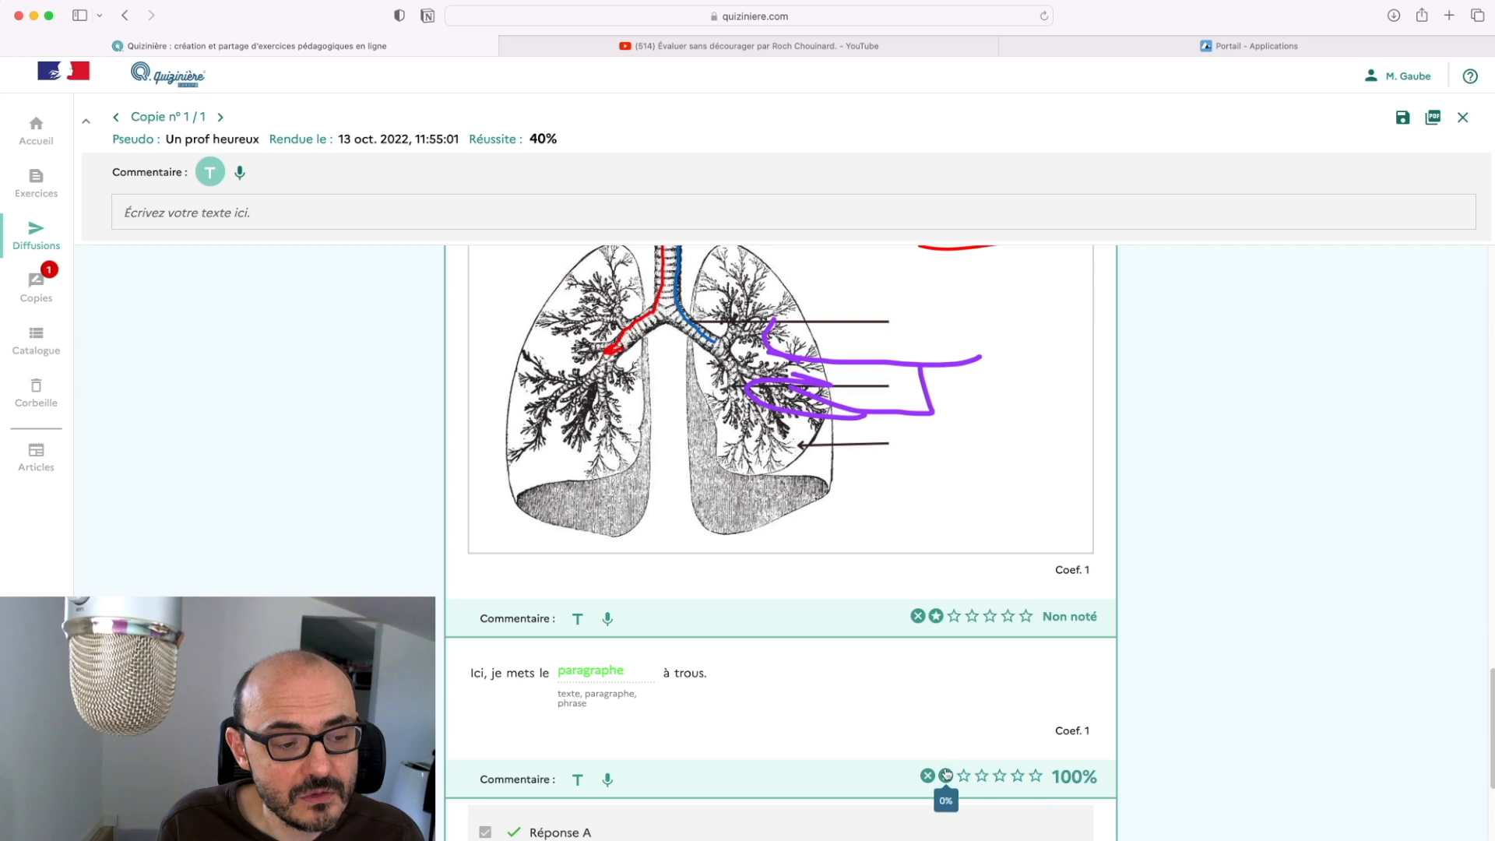
scroll(888, 682, "up", 3)
scroll(888, 682, "up", 10)
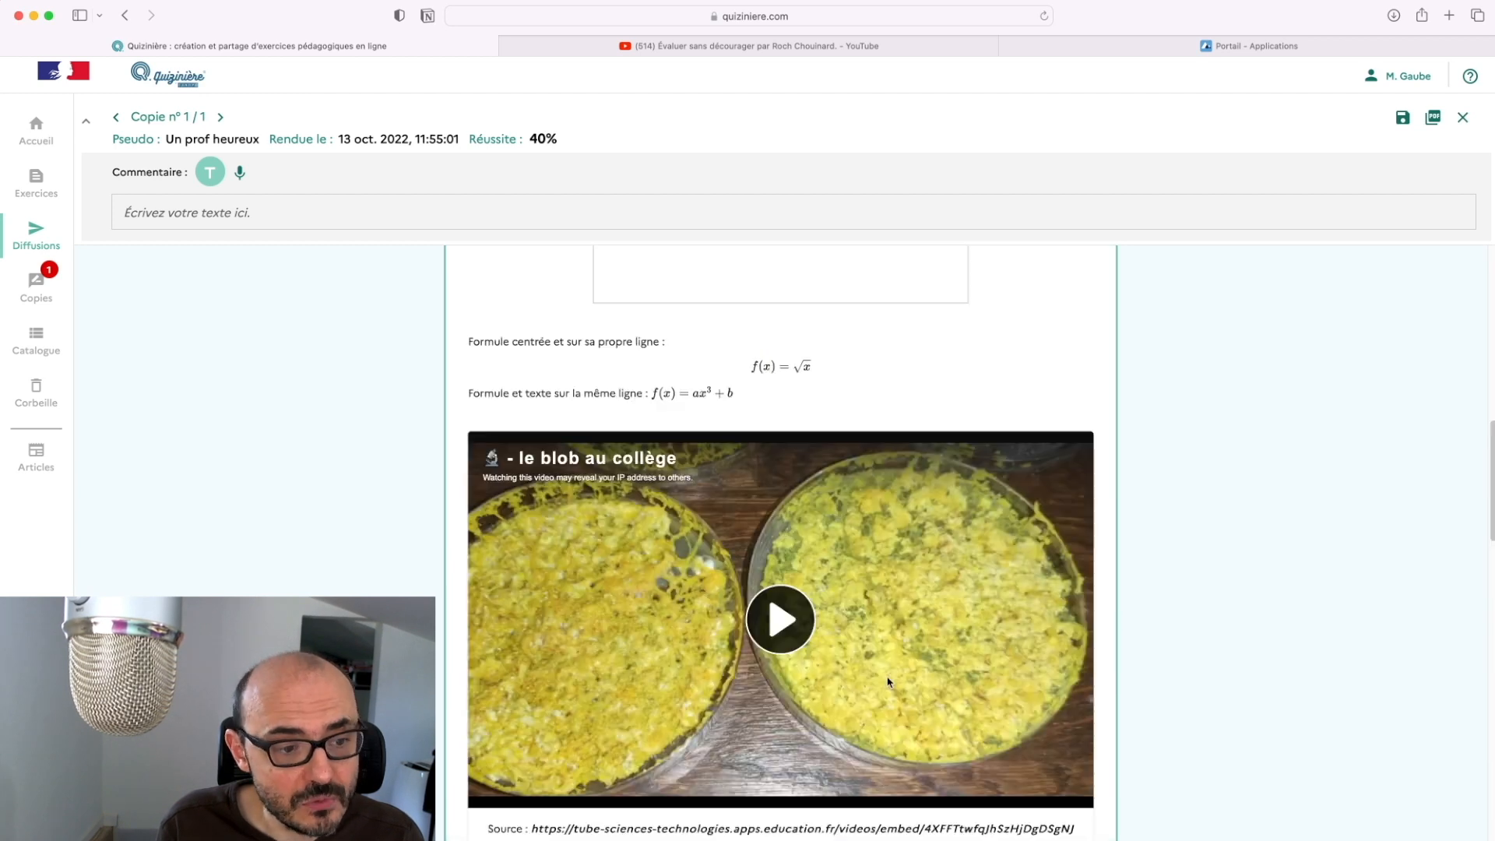
scroll(888, 682, "down", 15)
scroll(888, 682, "up", 15)
scroll(889, 682, "down", 6)
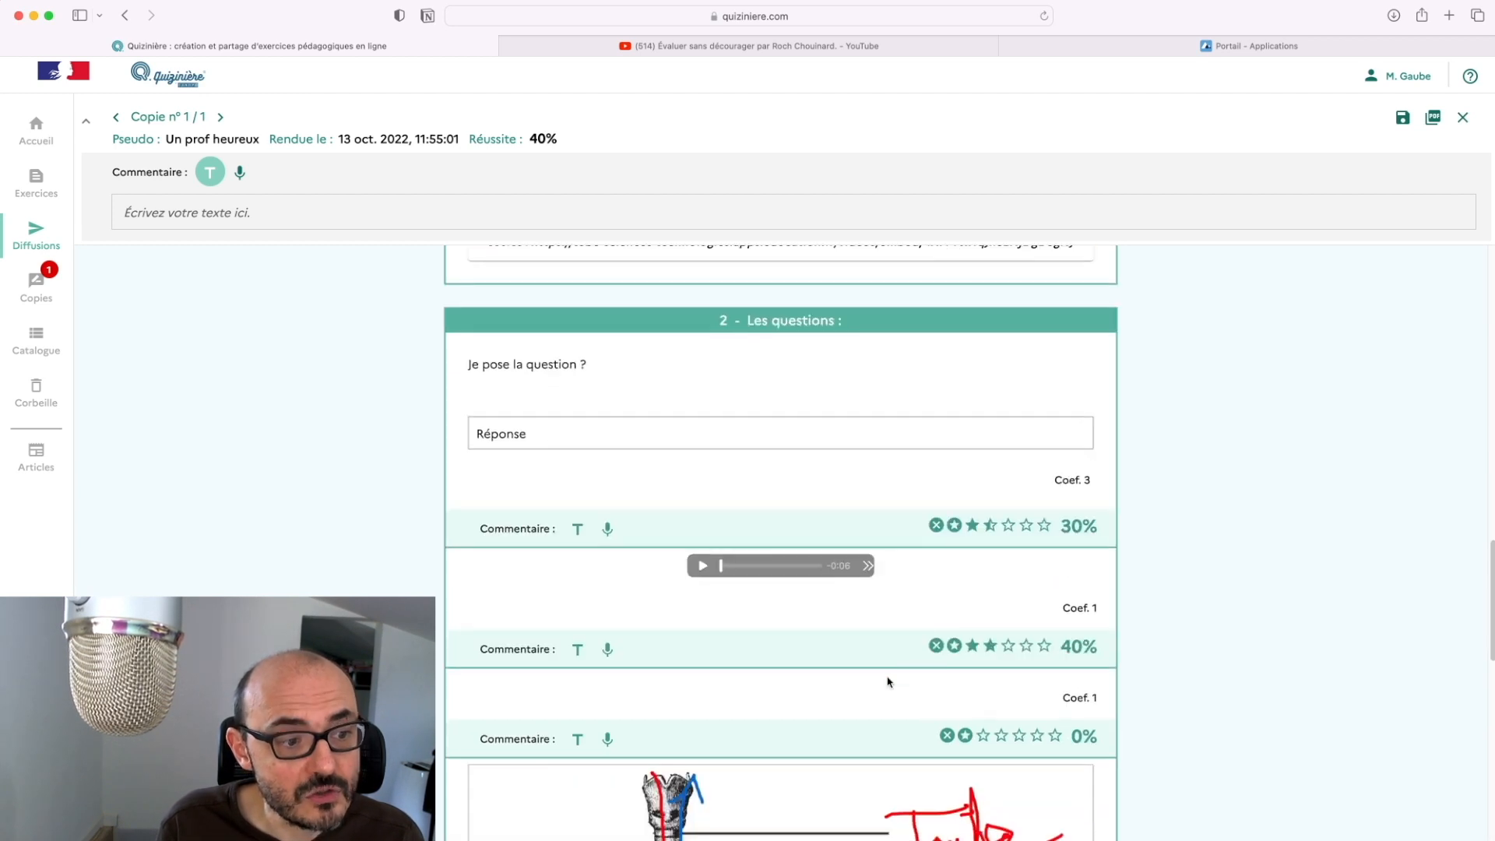
left_click(577, 529)
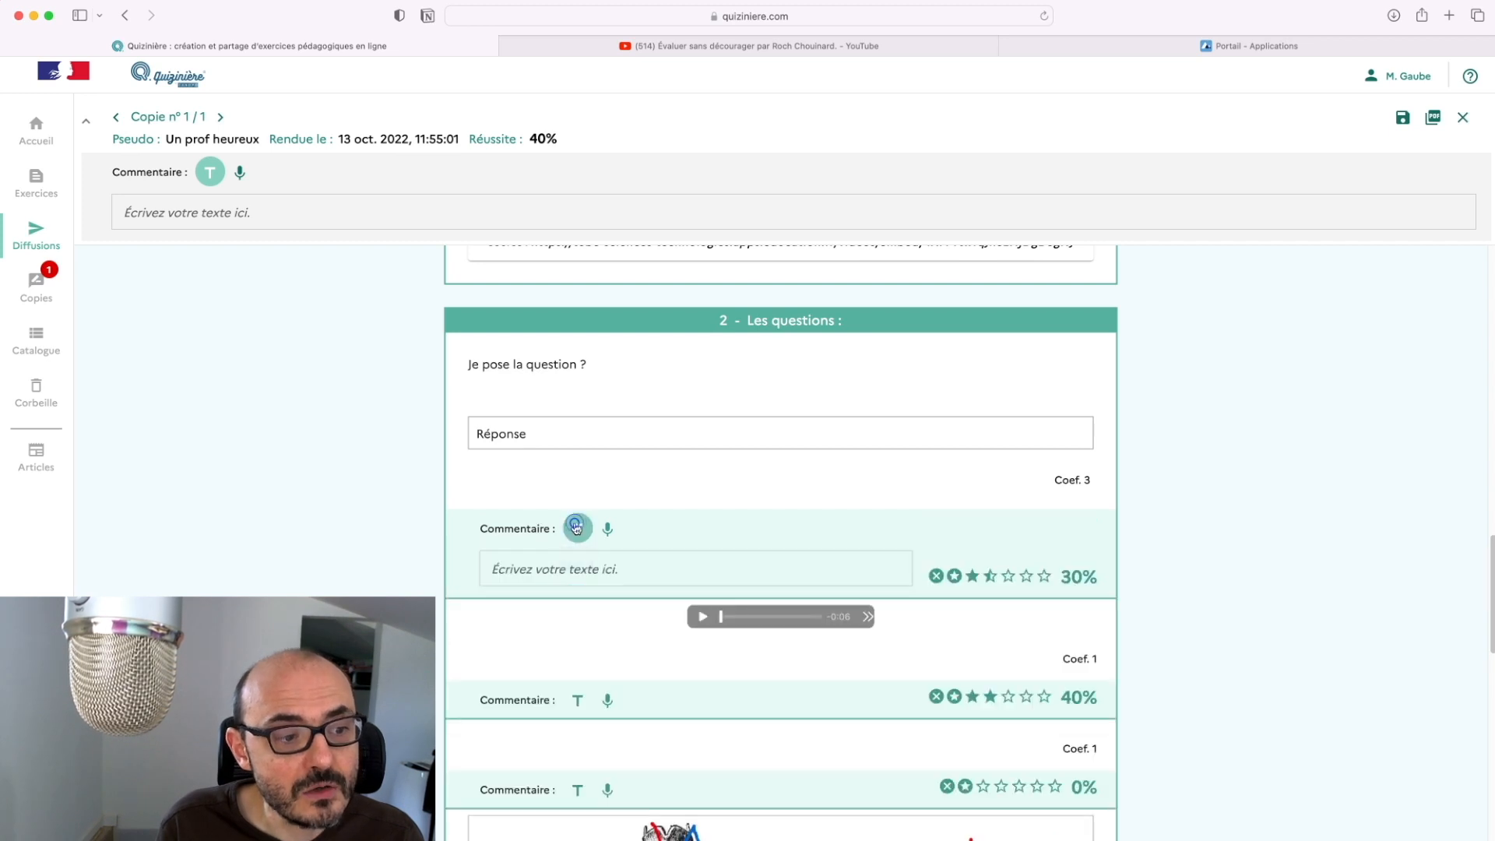
Write a red 'Bravo.' comment on the Coef. 3 question, then switch its comment to audio
left_click(615, 580)
type("Bra")
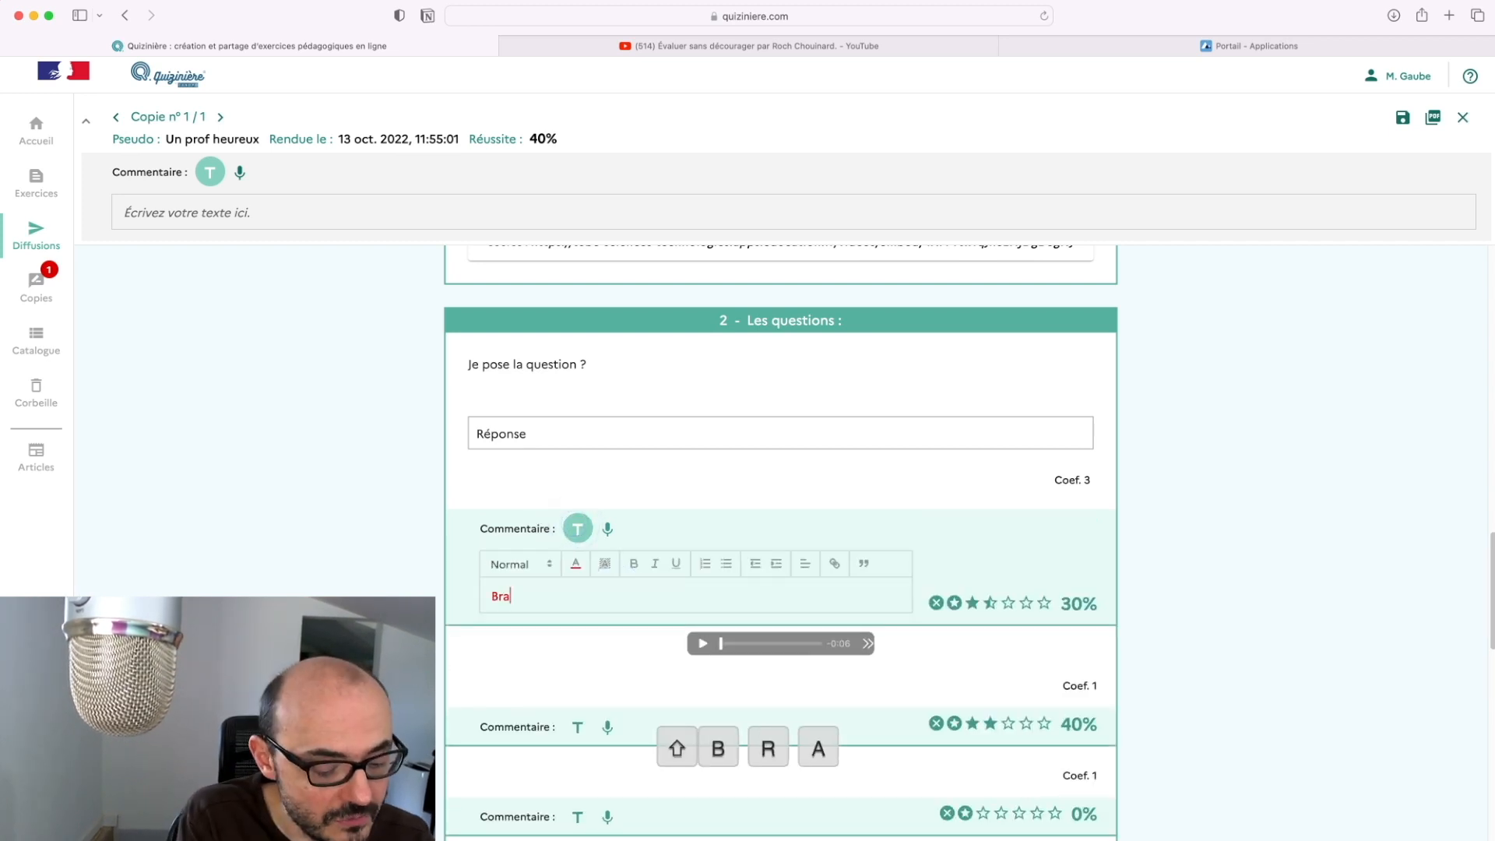
type("vo.")
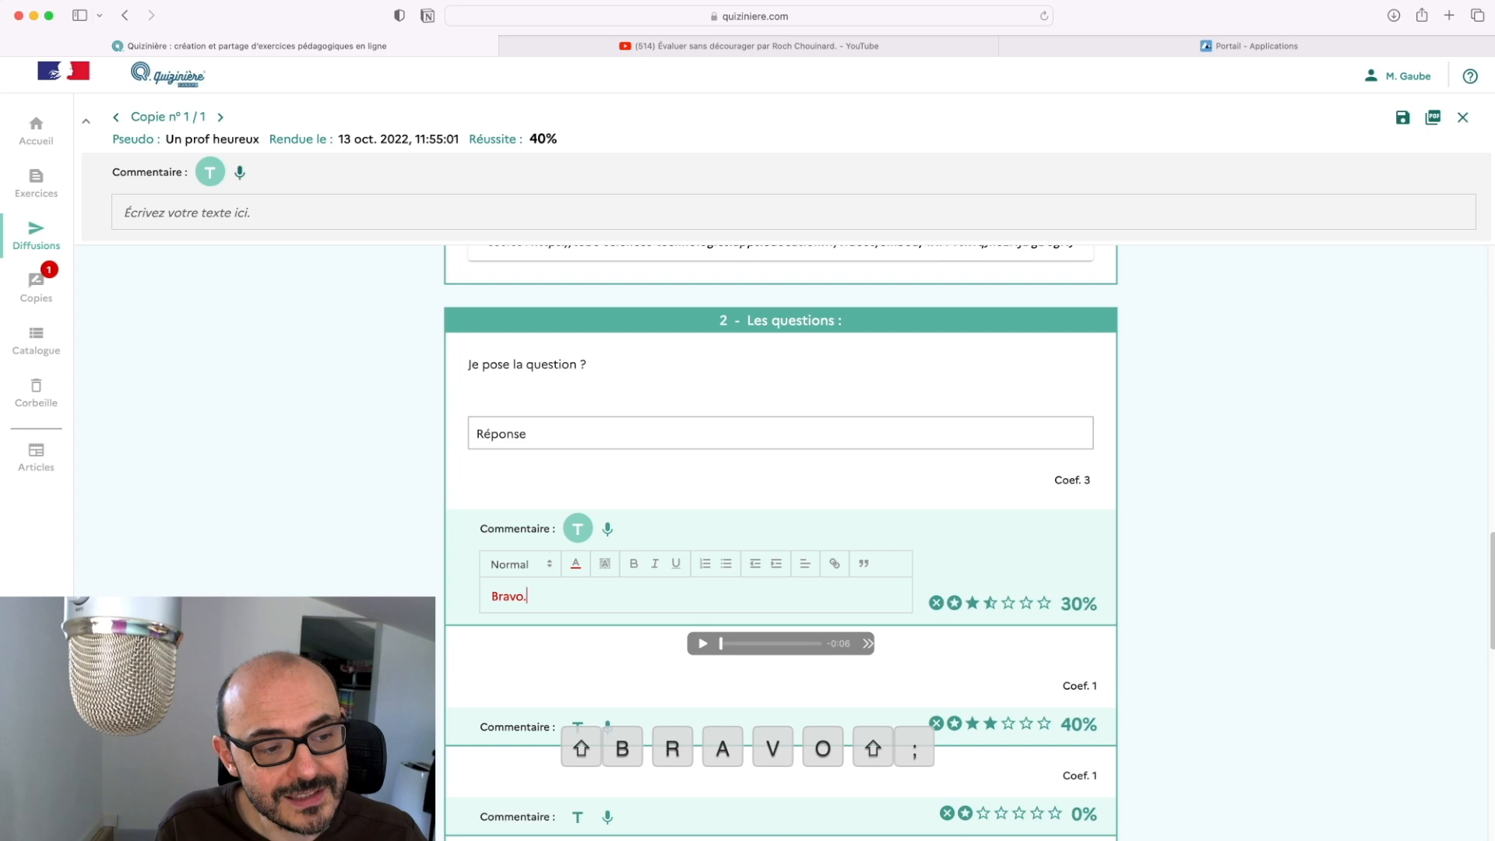
left_click(576, 563)
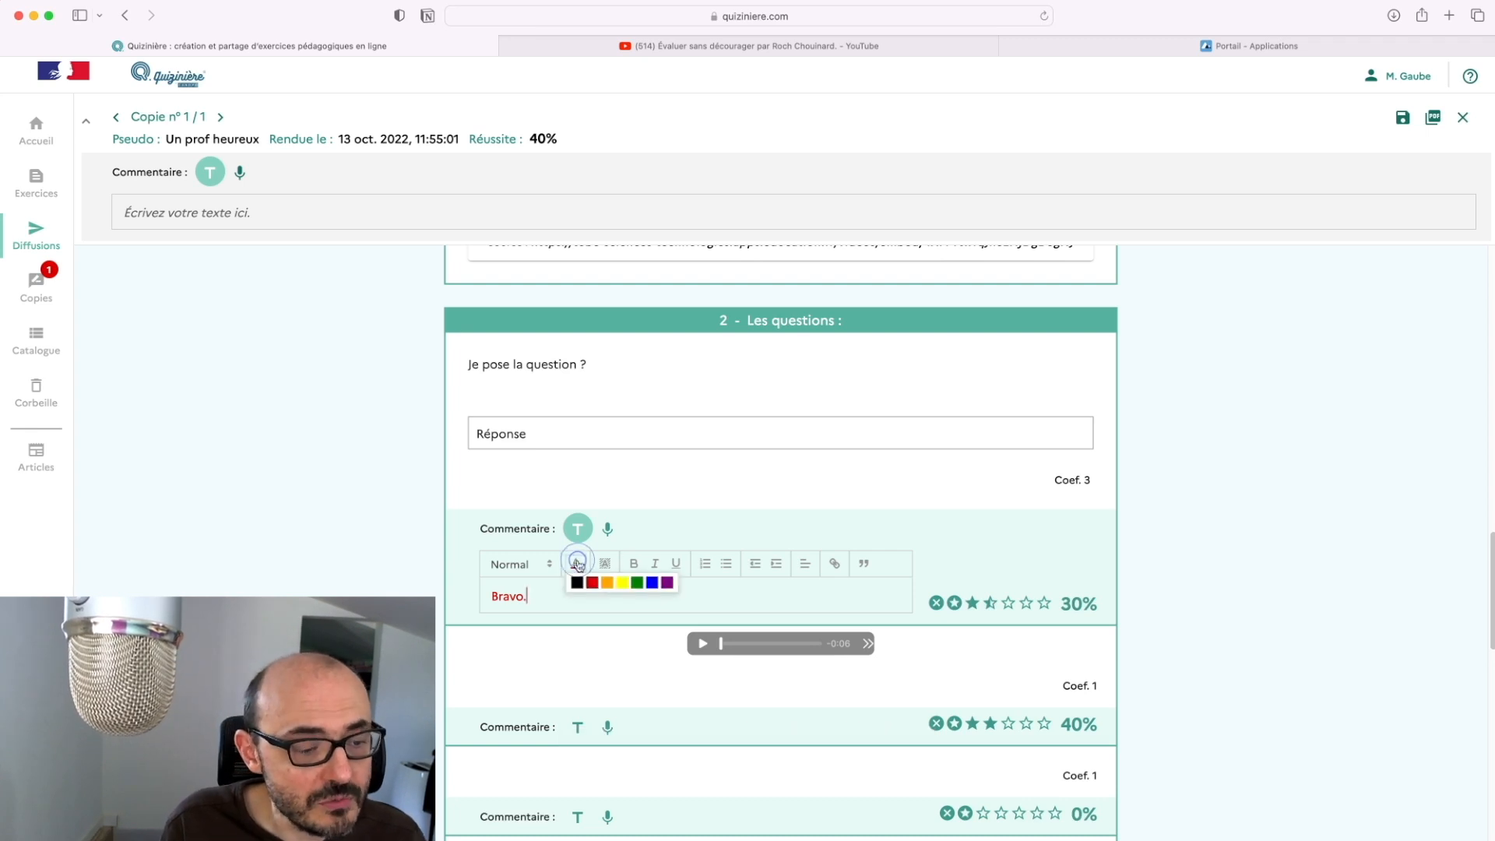
left_click(578, 565)
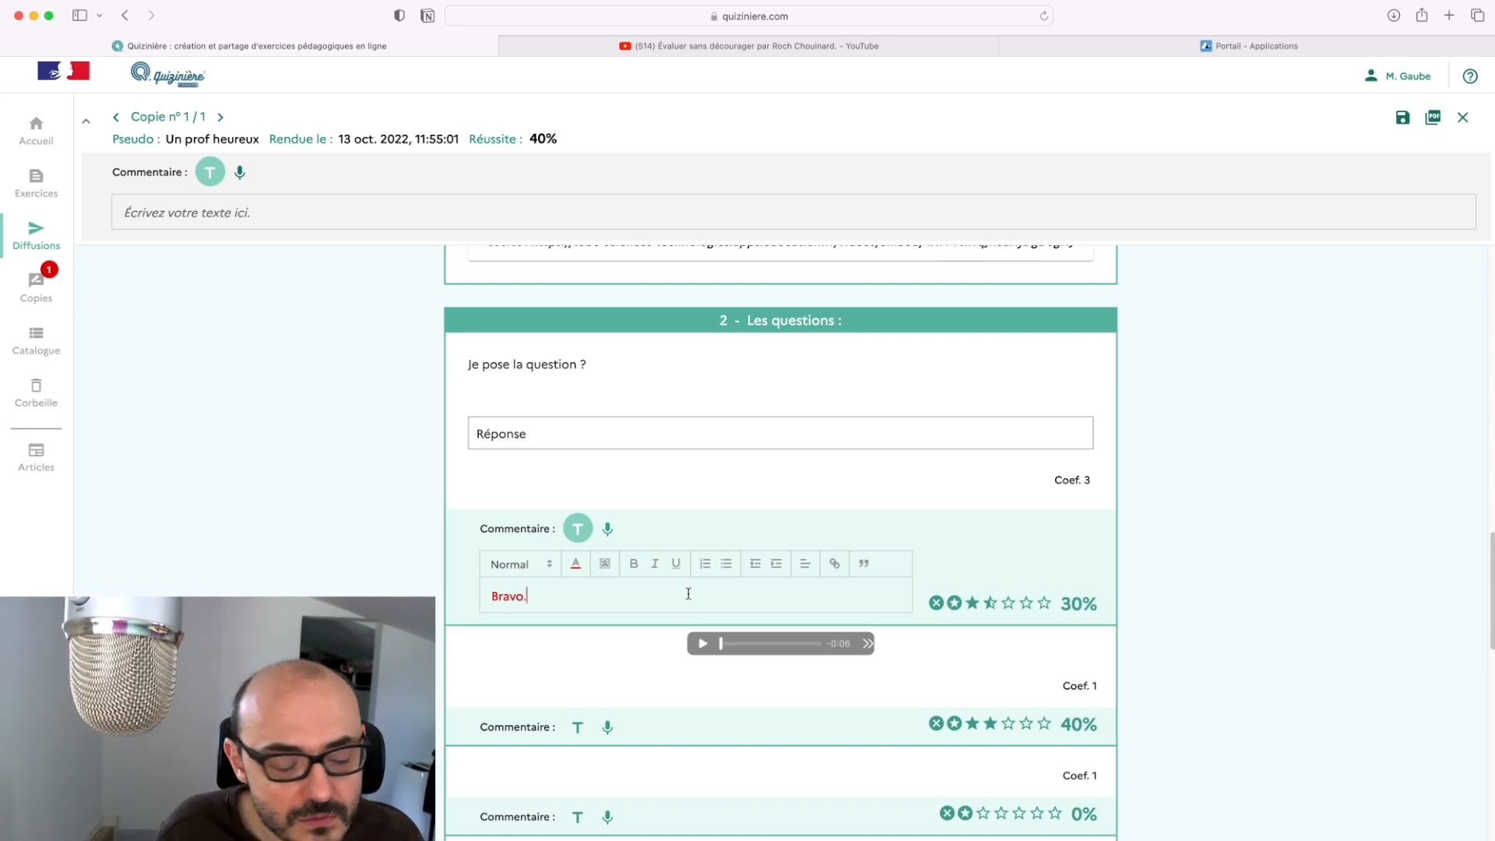
left_click(608, 530)
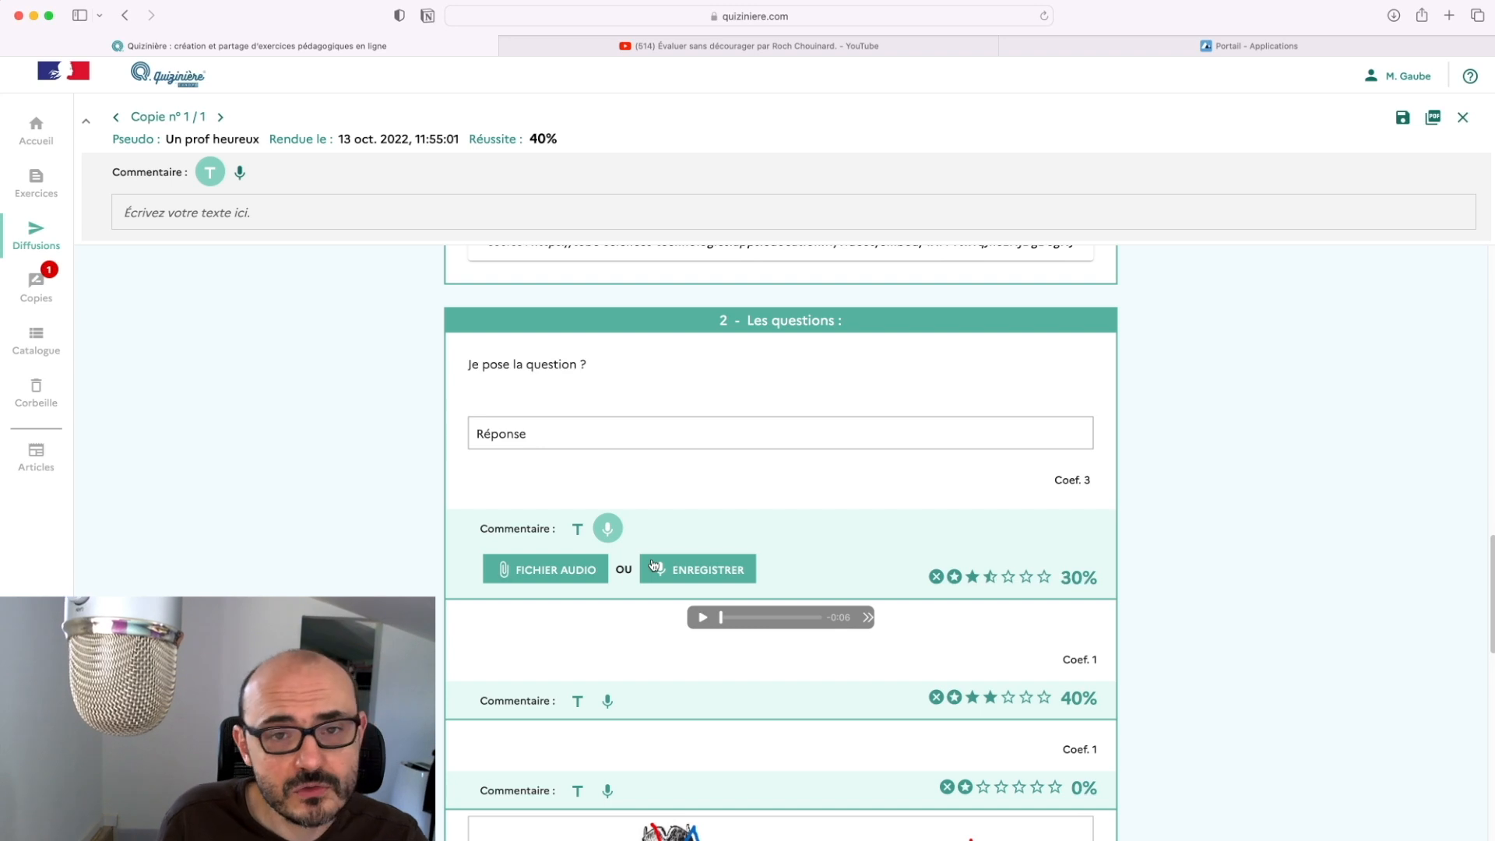
scroll(545, 381, "up", 15)
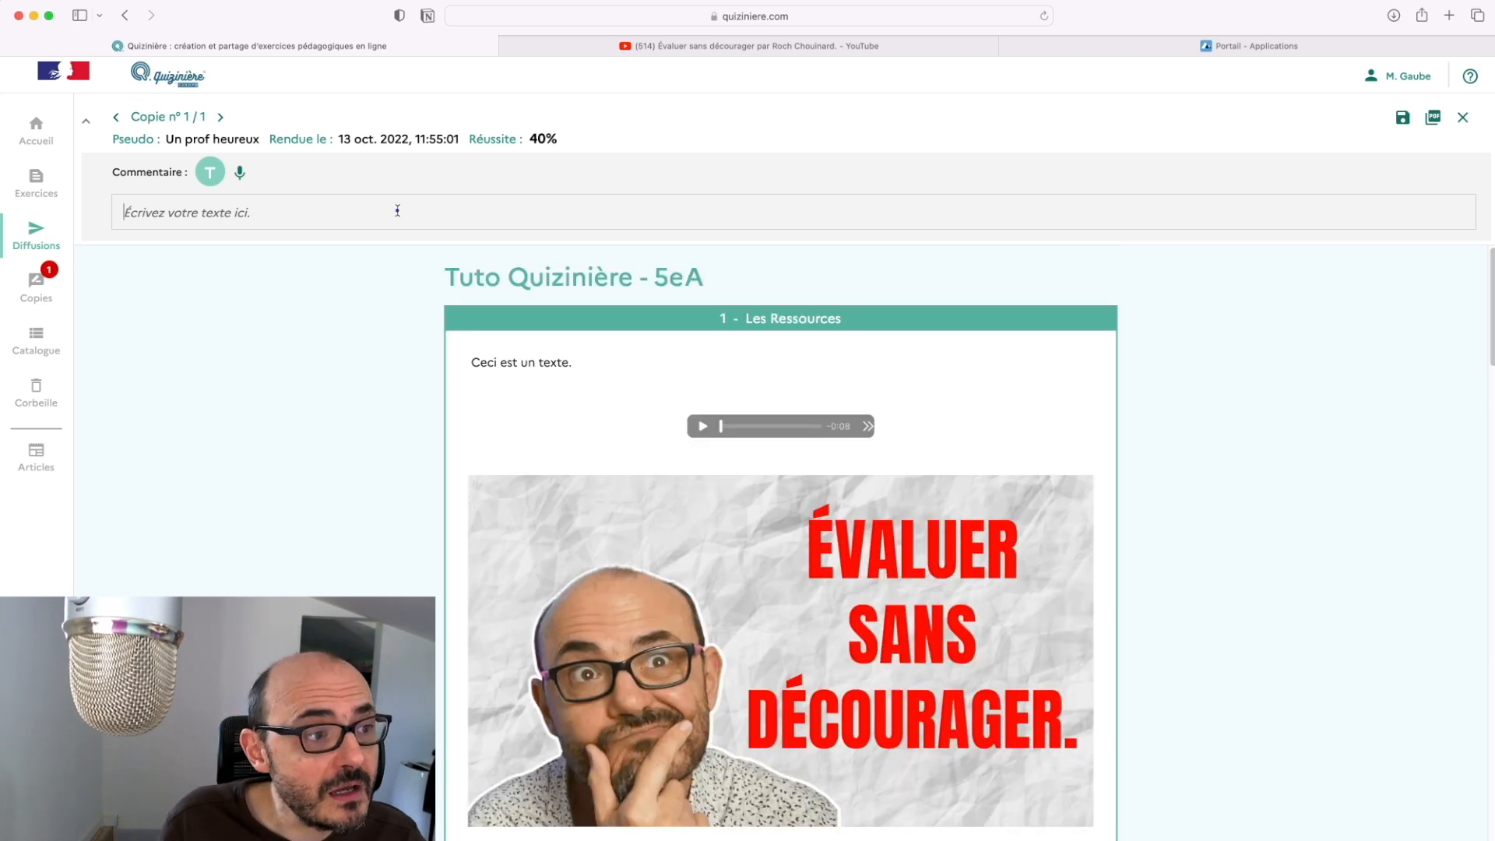
Record an 8-second audio overall comment for the copy, allowing microphone access, and save the copy
left_click(397, 210)
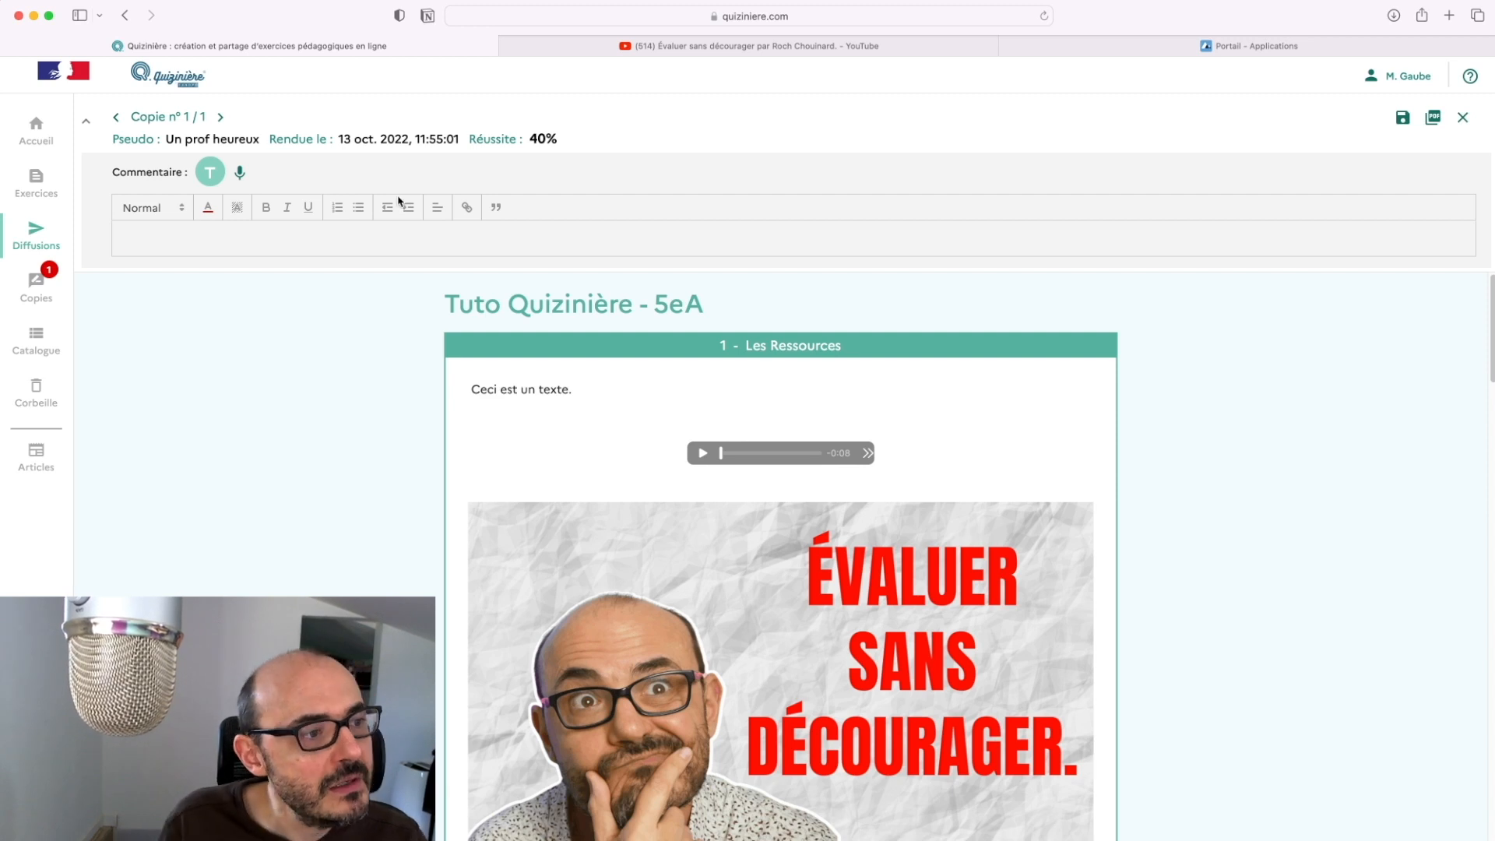
left_click(238, 174)
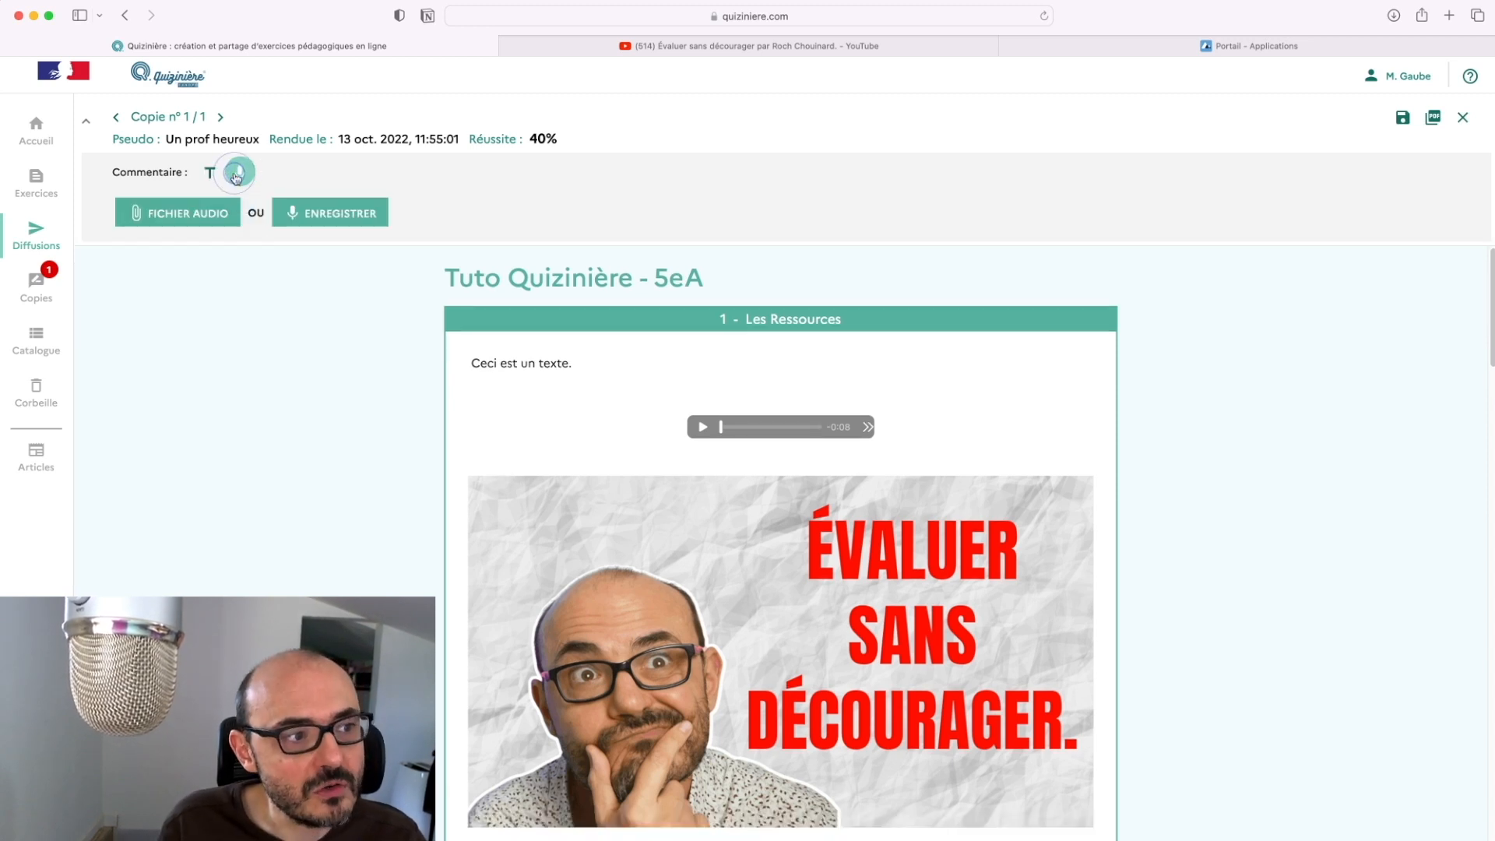
left_click(312, 213)
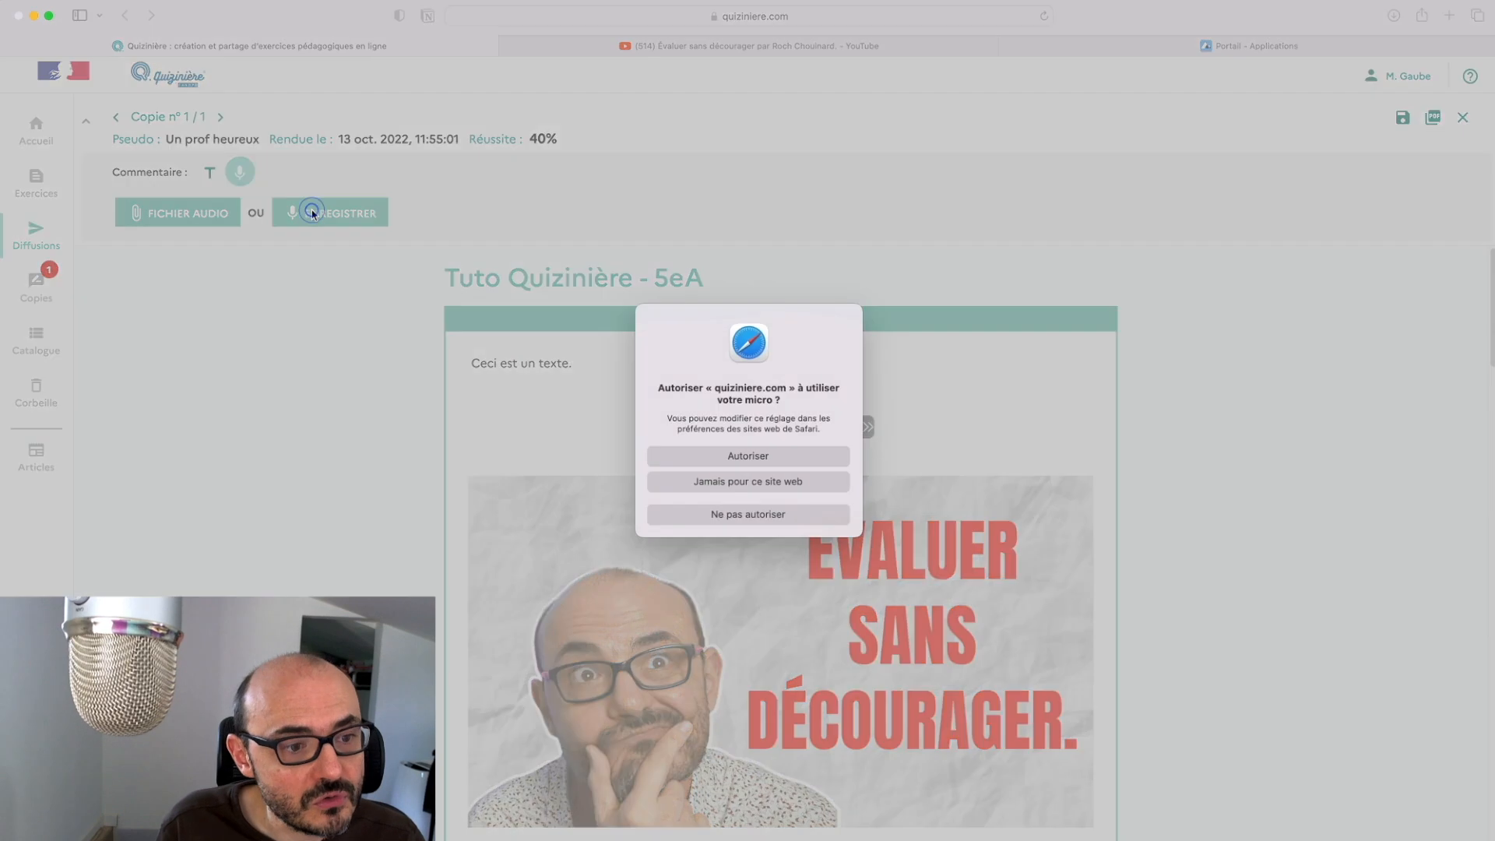
left_click(798, 459)
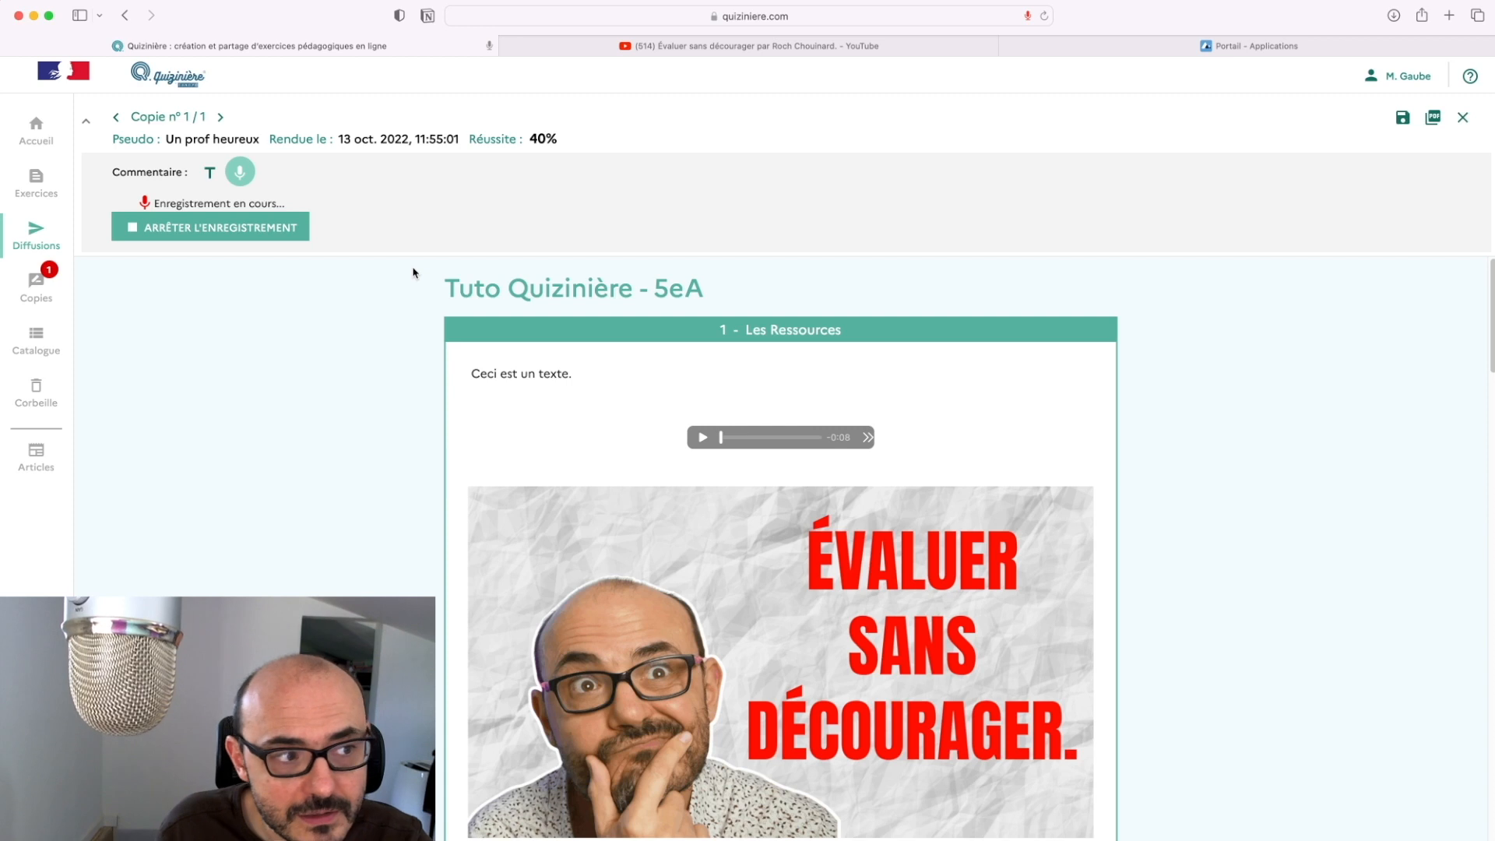
left_click(278, 234)
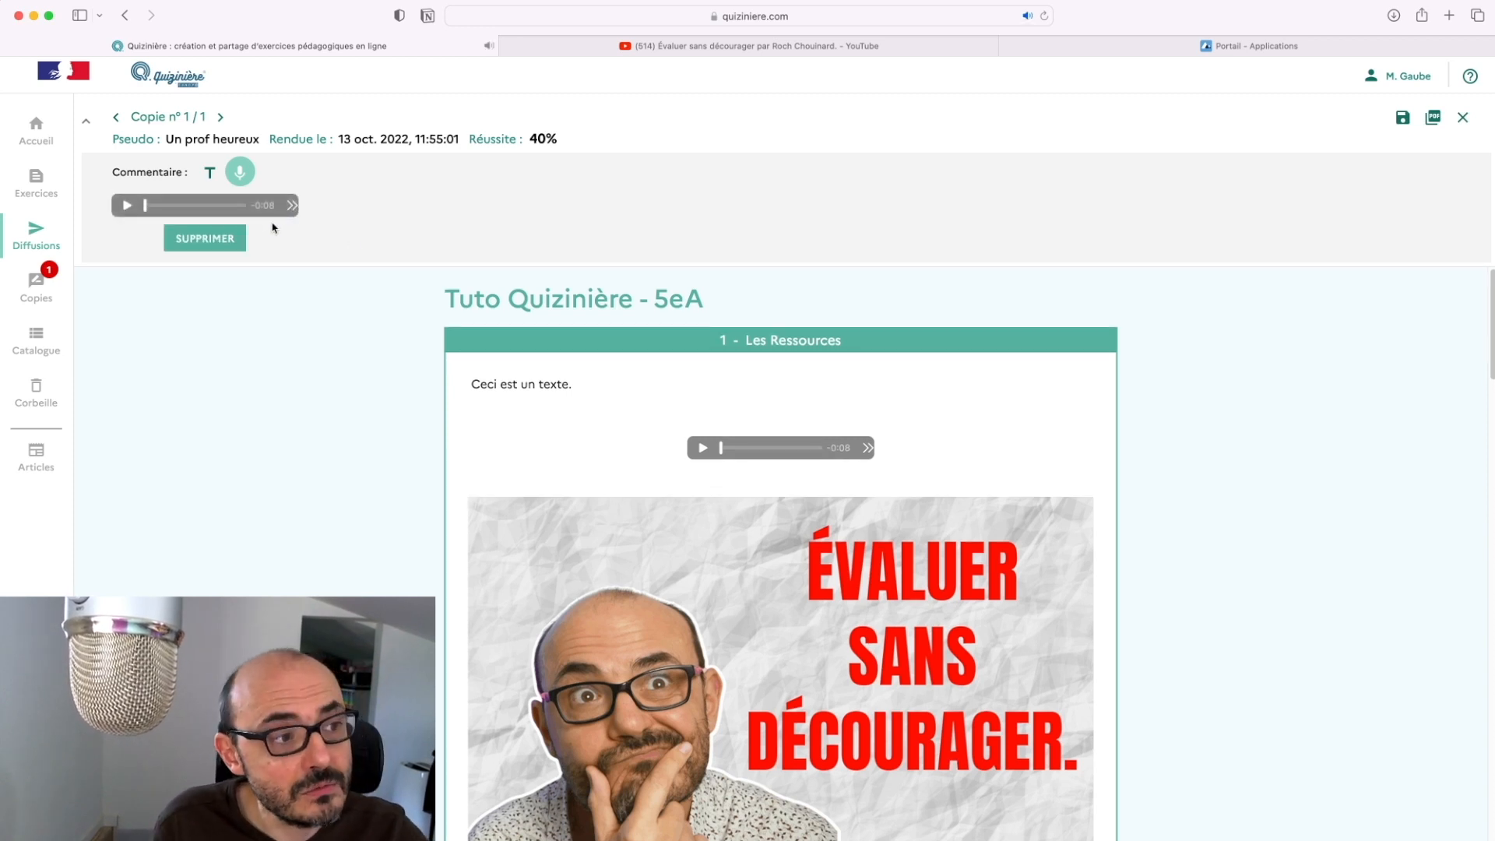
left_click(1401, 119)
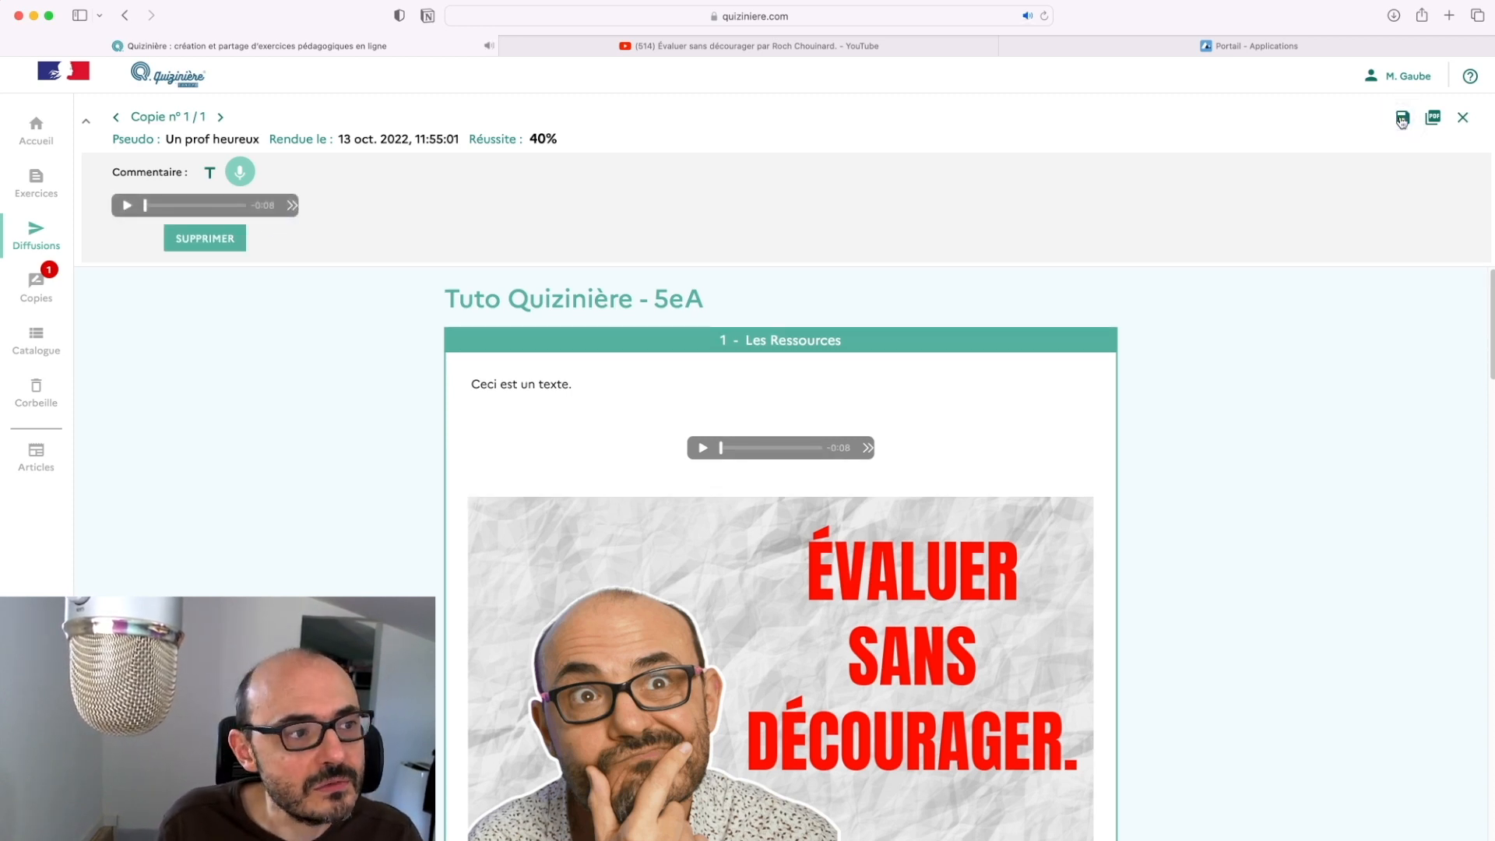
left_click(1402, 120)
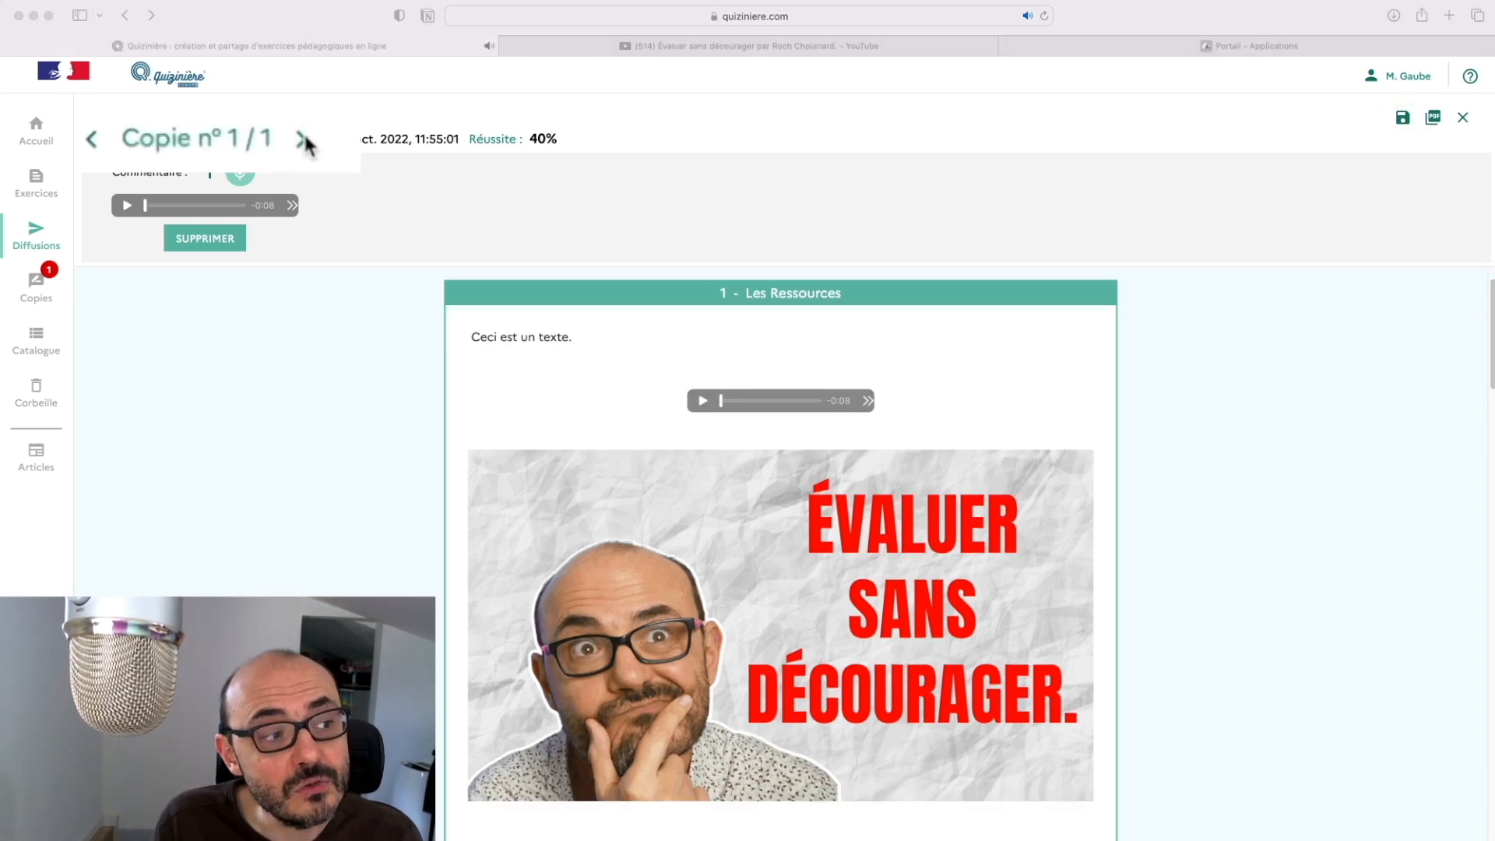
Close the graded copy, publish the correction to students, check the statistics, and return to the copies list
left_click(1464, 118)
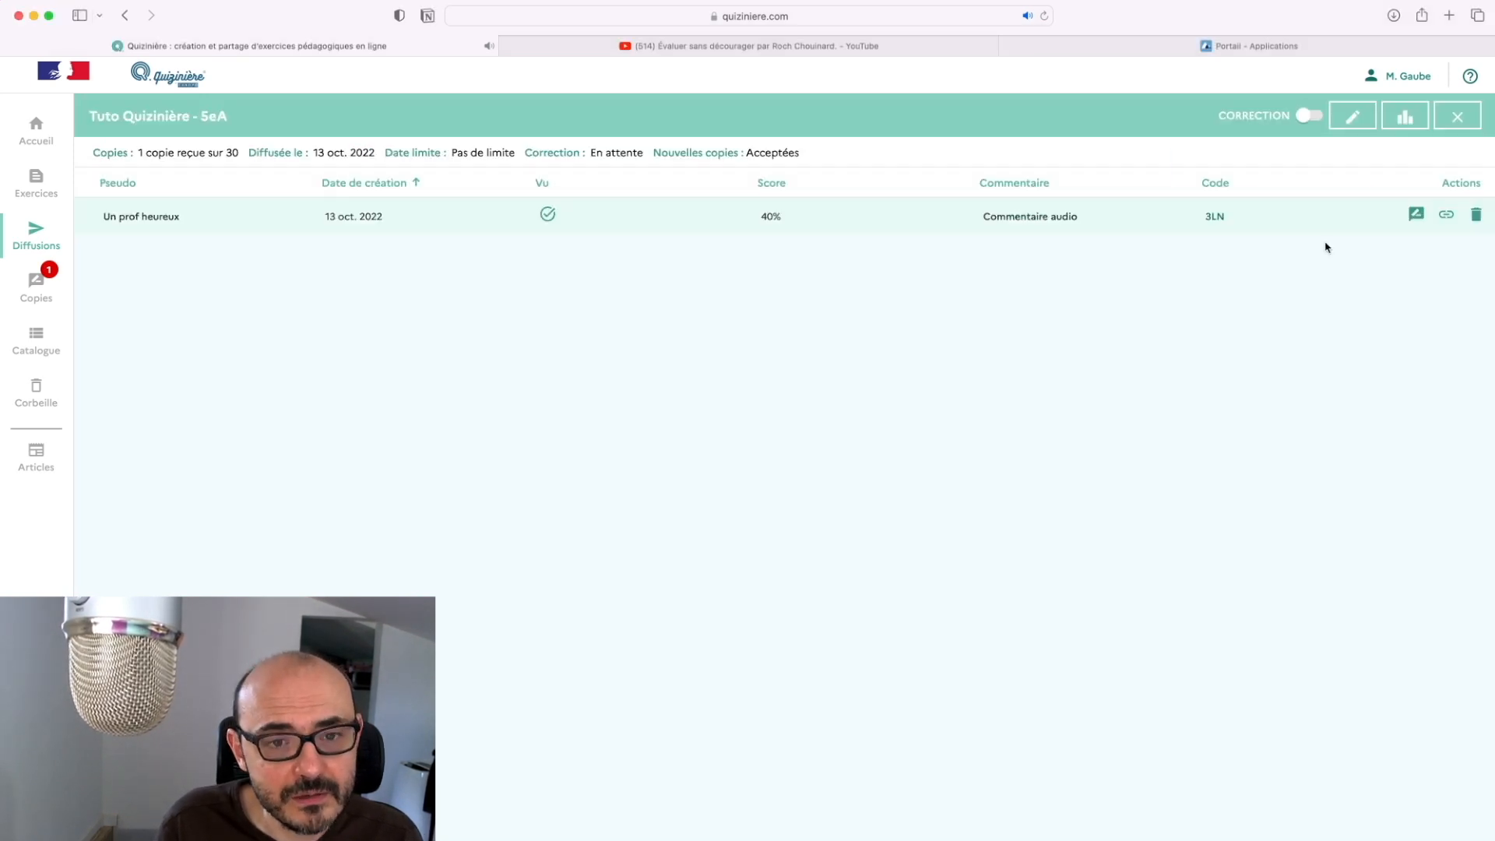
left_click(1307, 116)
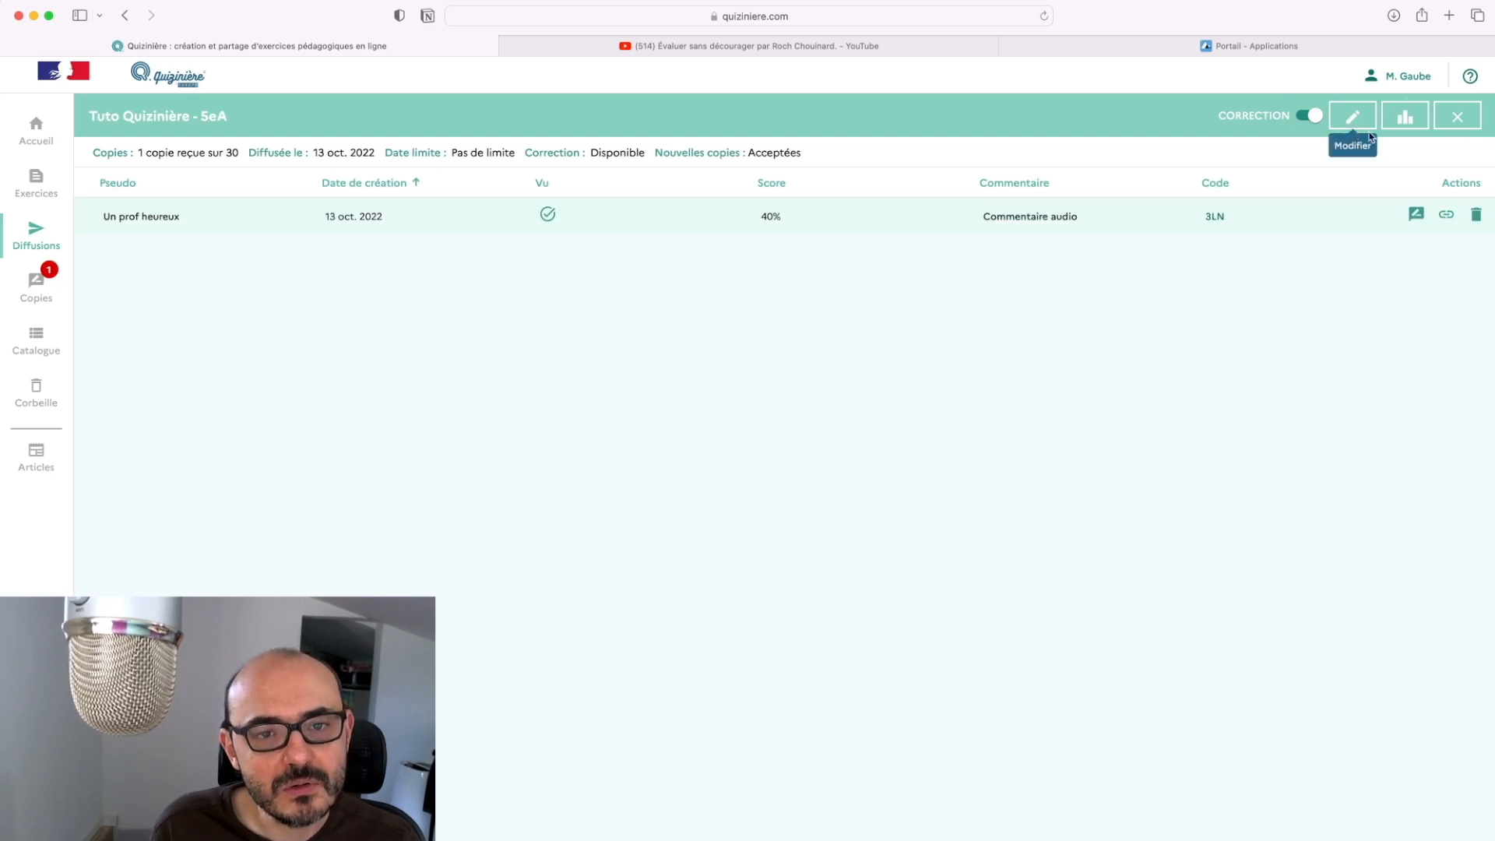
left_click(1407, 119)
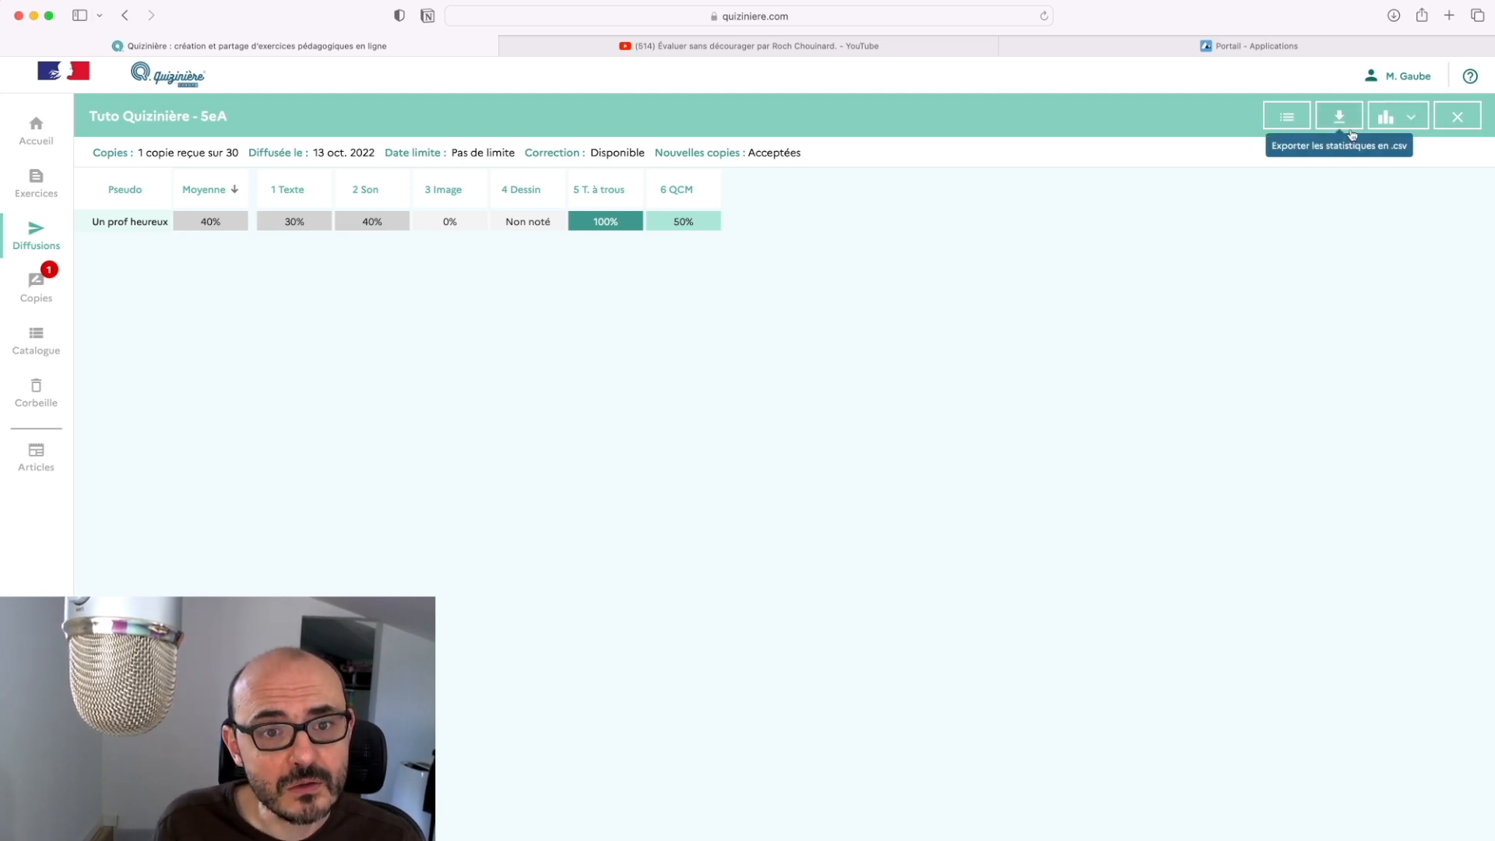
left_click(1299, 123)
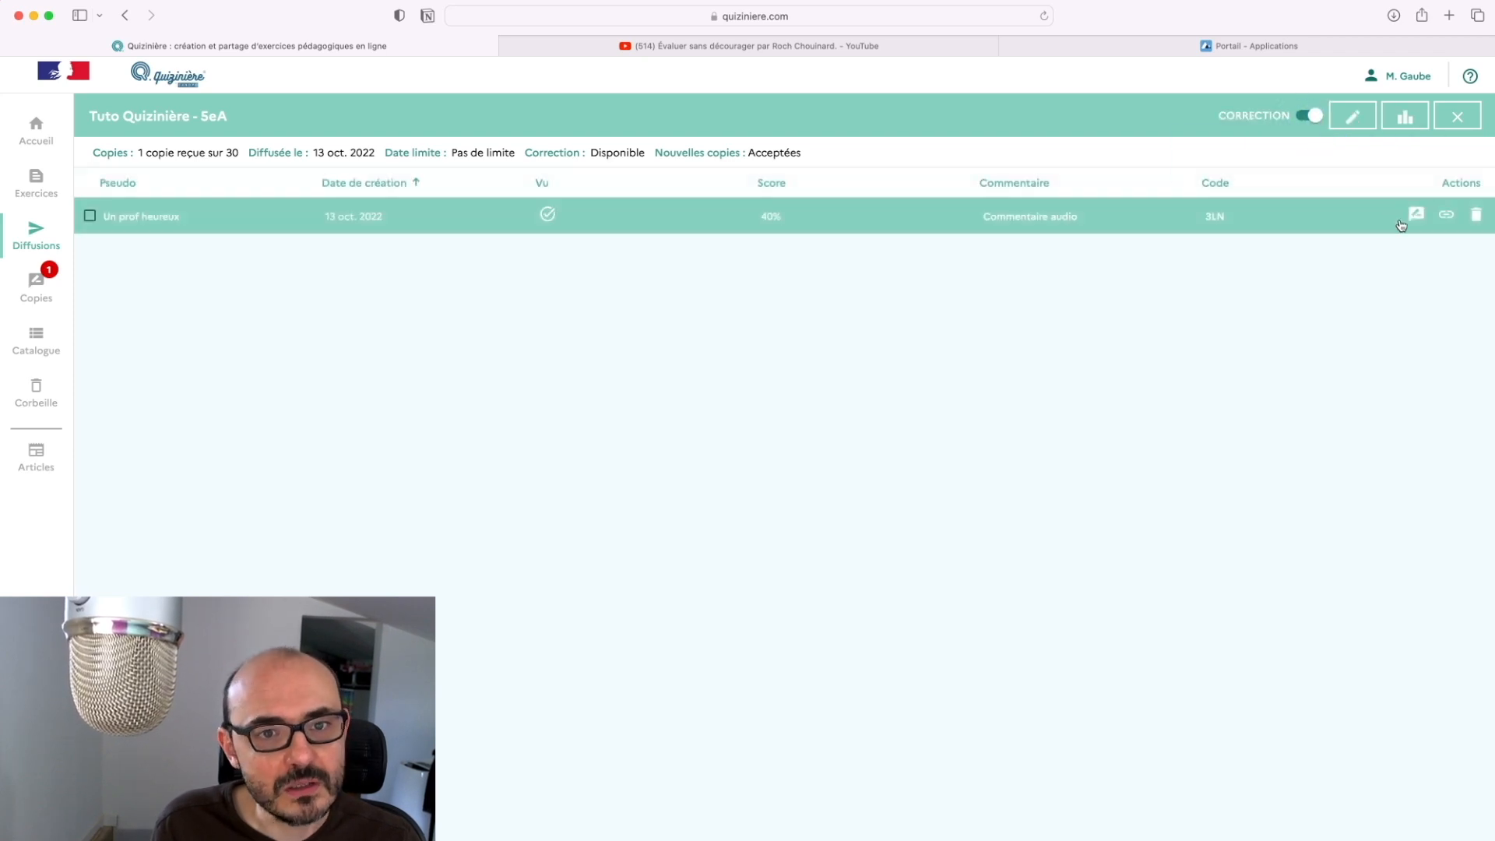
left_click(1437, 83)
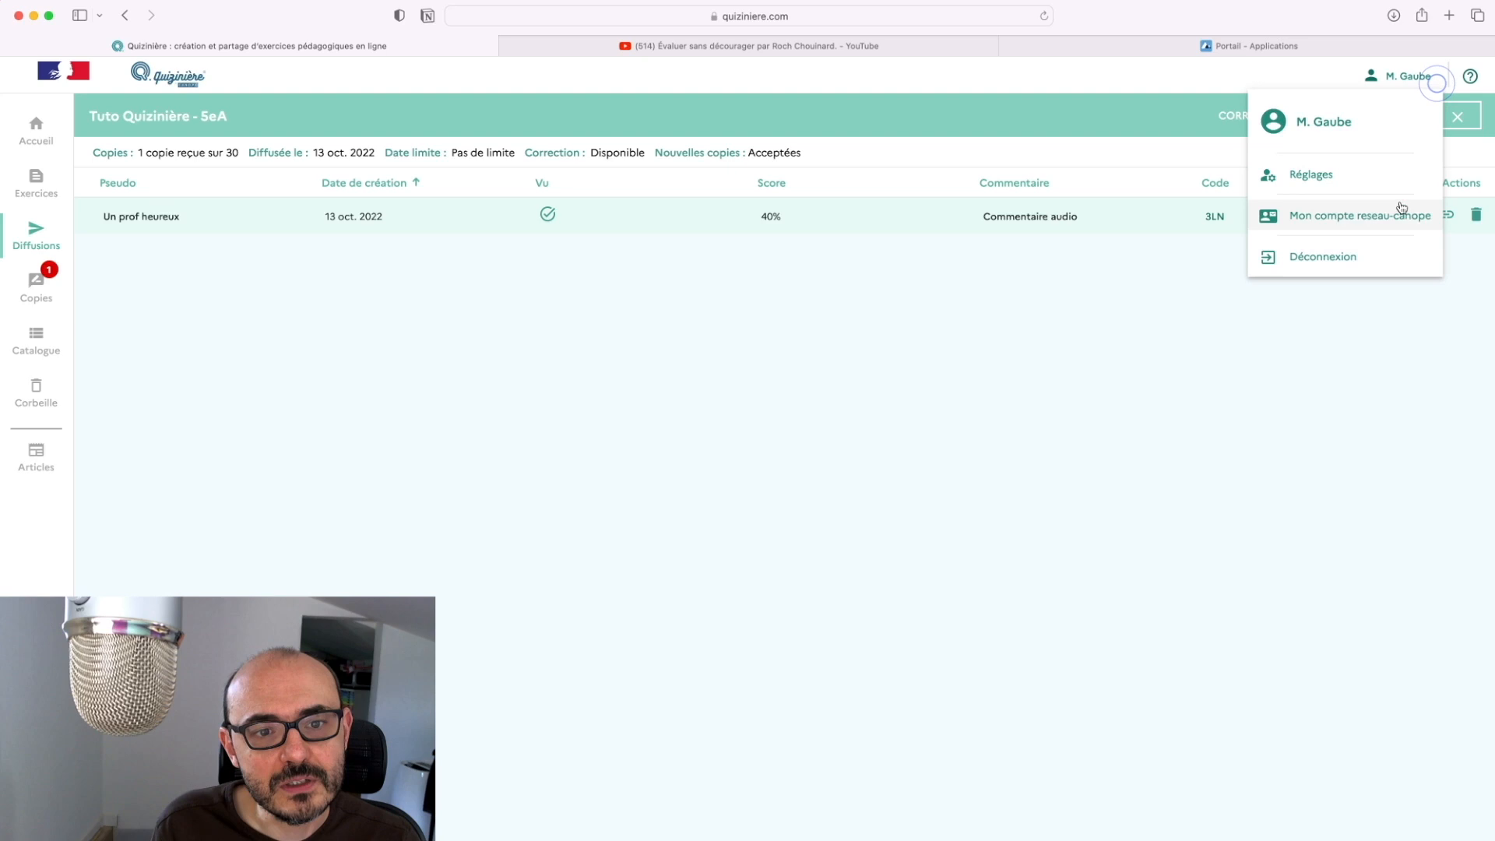
Log out of the teacher account and enter the exercise code as a student
left_click(1327, 256)
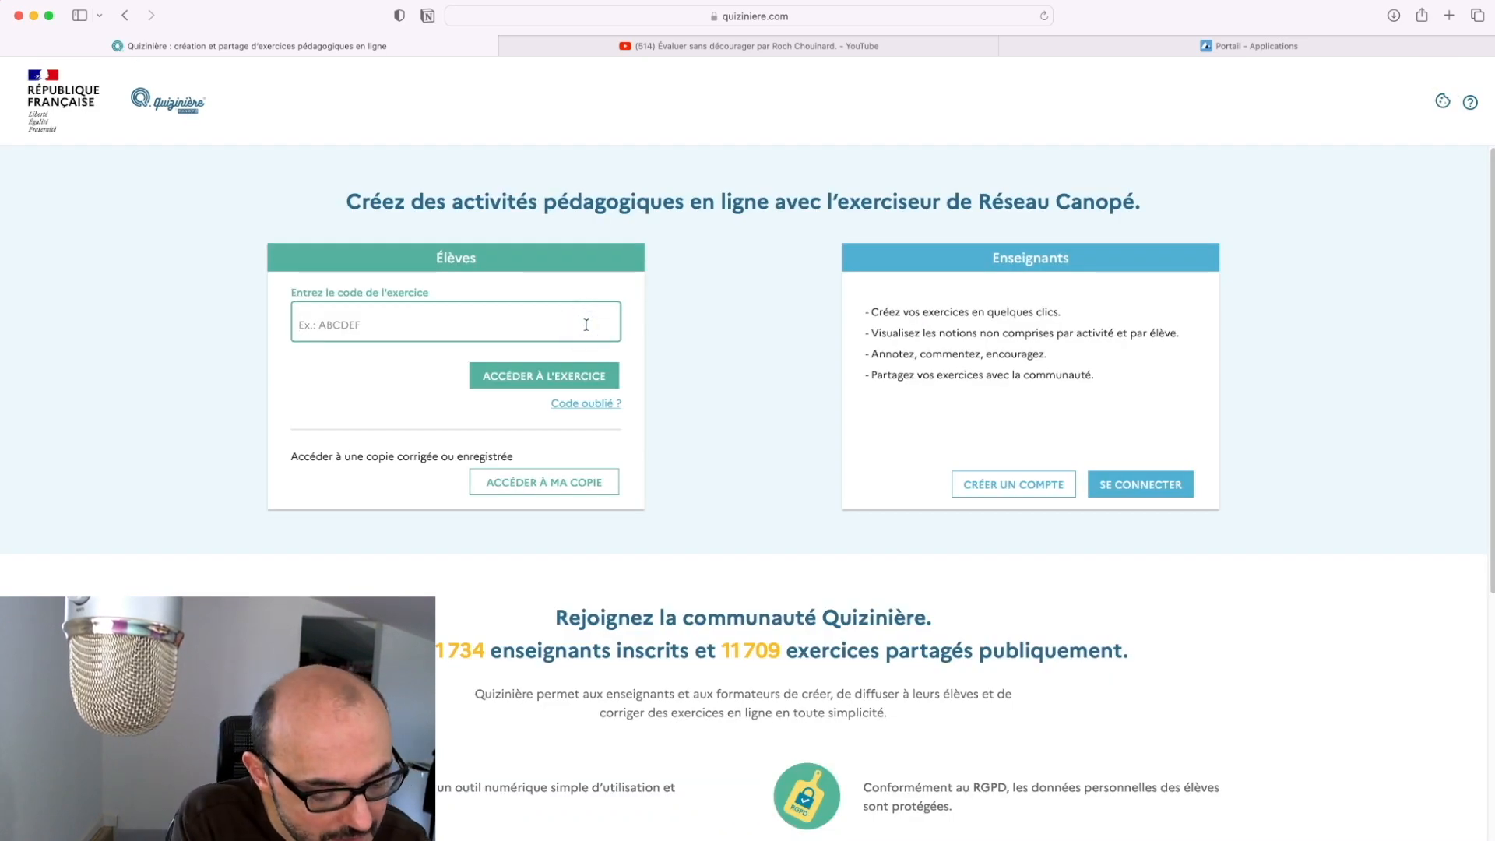
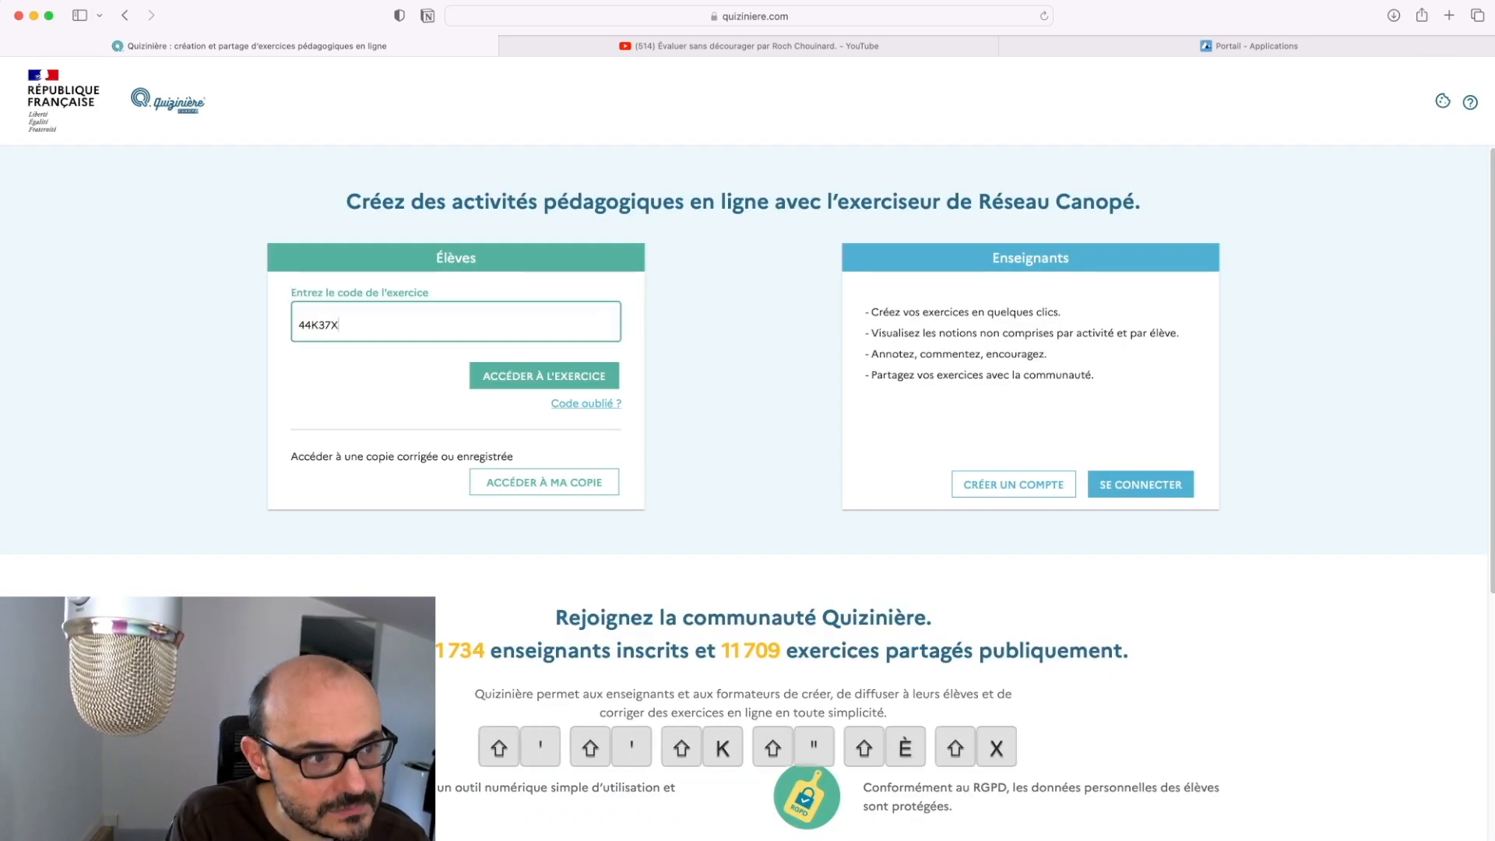
left_click(537, 484)
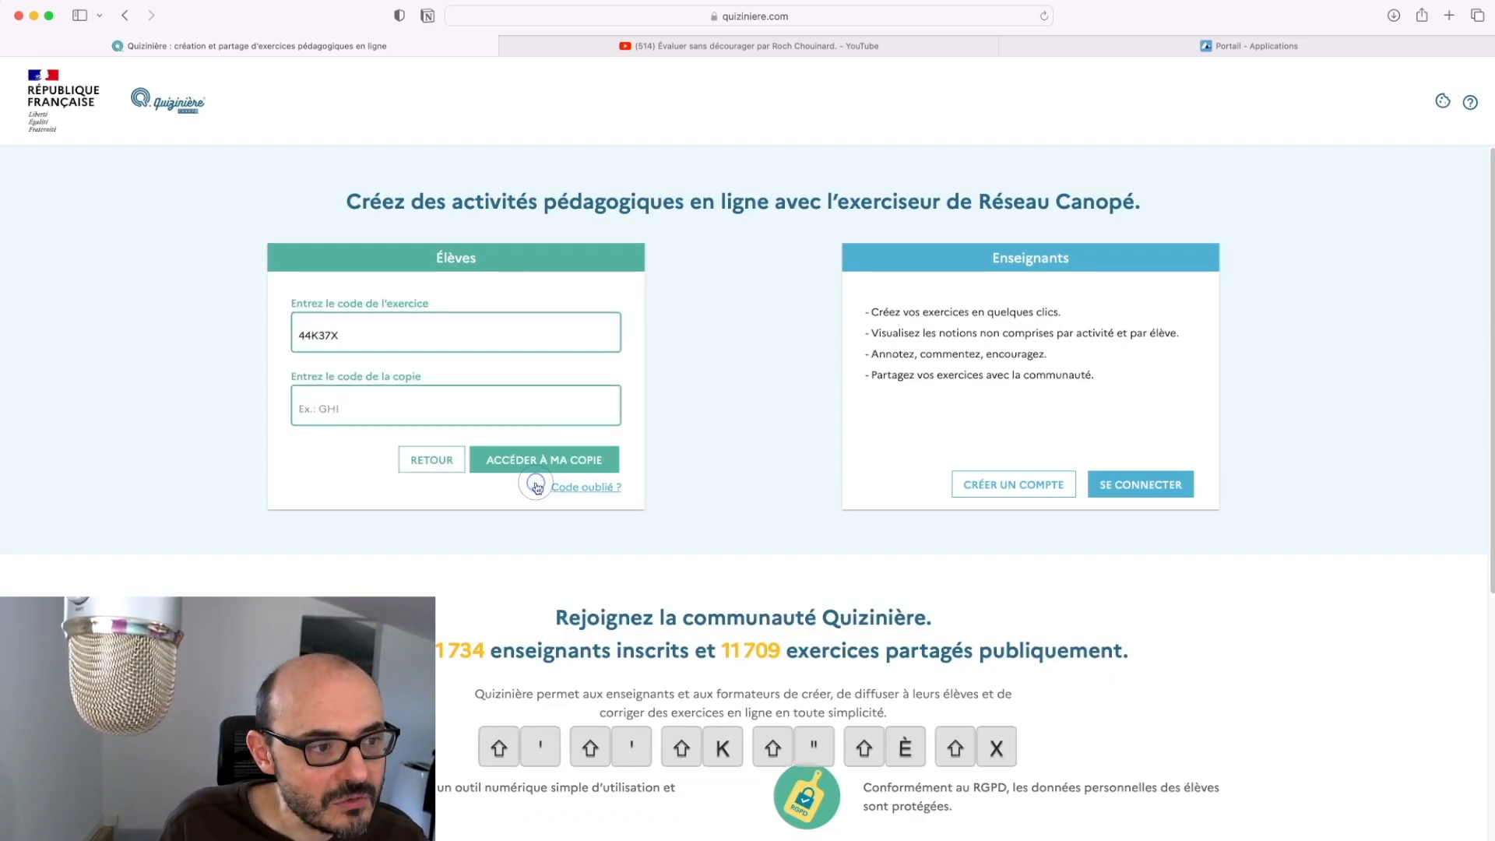
Enter the copy code and browse the corrected copy with 40% success and the audio comment
left_click(547, 404)
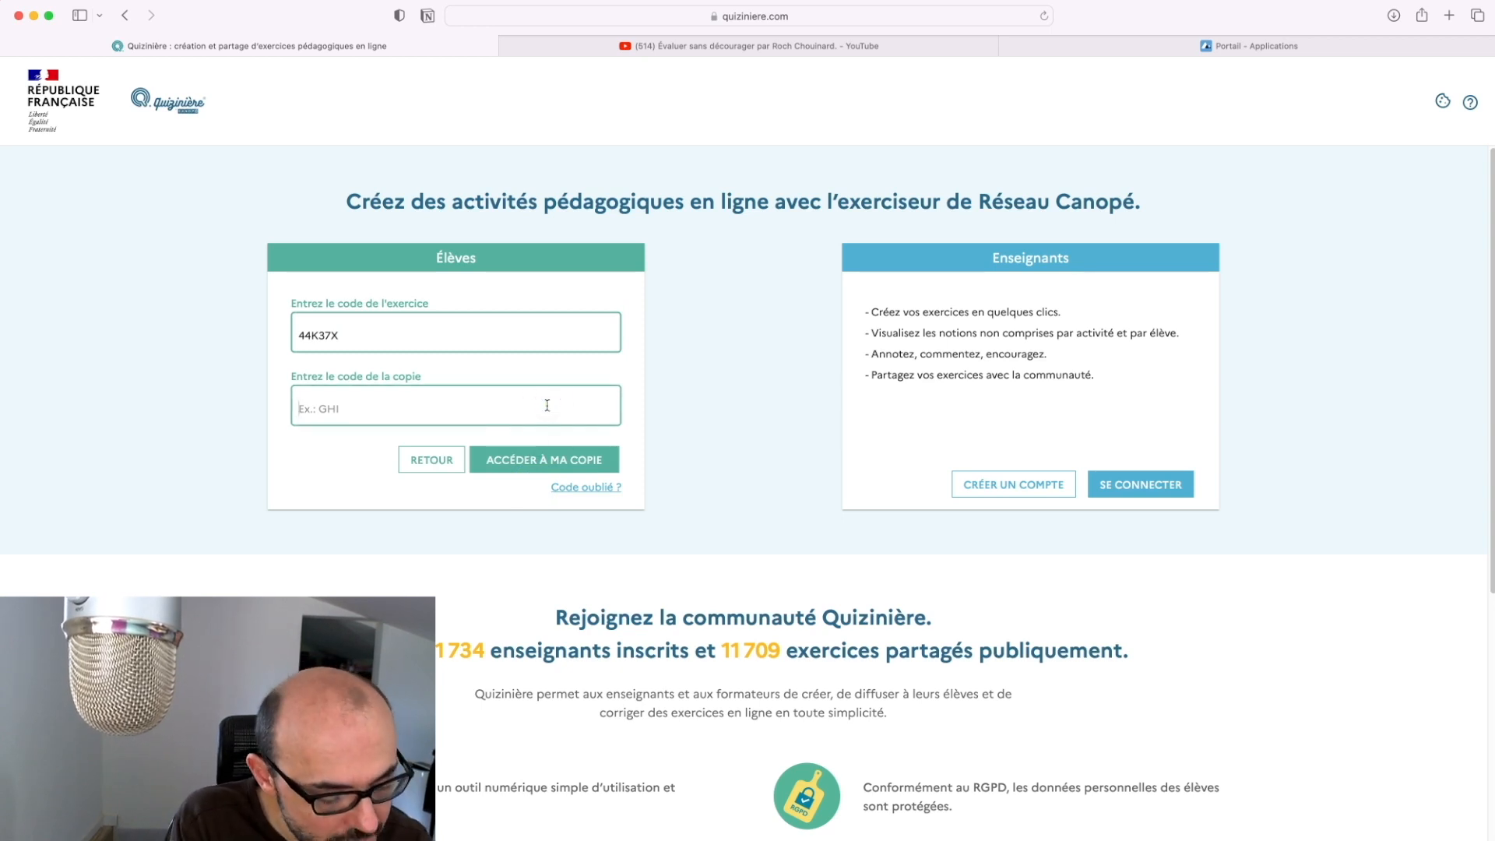
type("3LN")
left_click(590, 461)
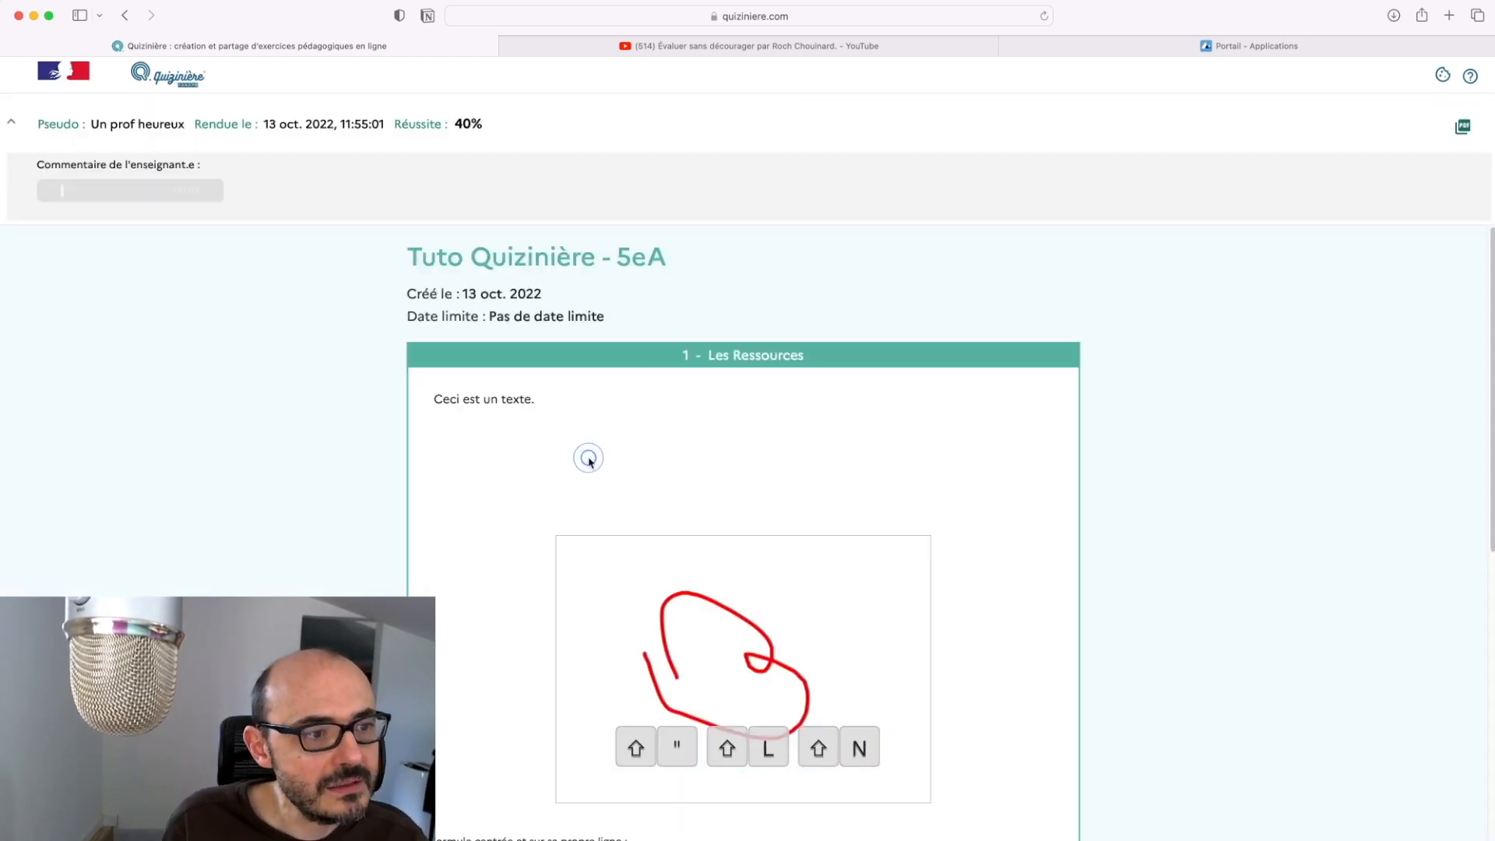
scroll(589, 463, "down", 1)
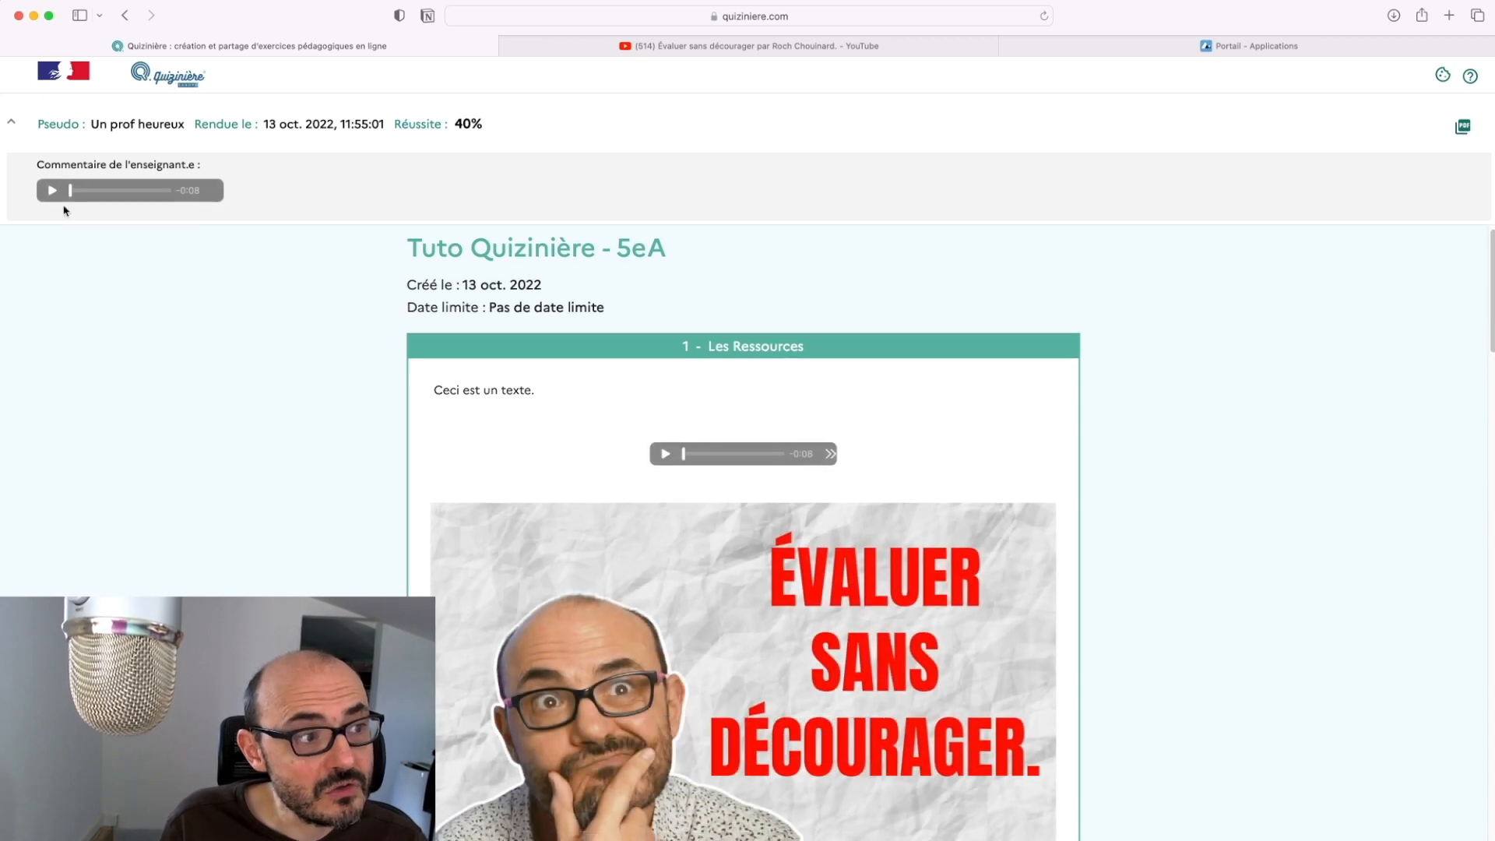
scroll(684, 377, "down", 10)
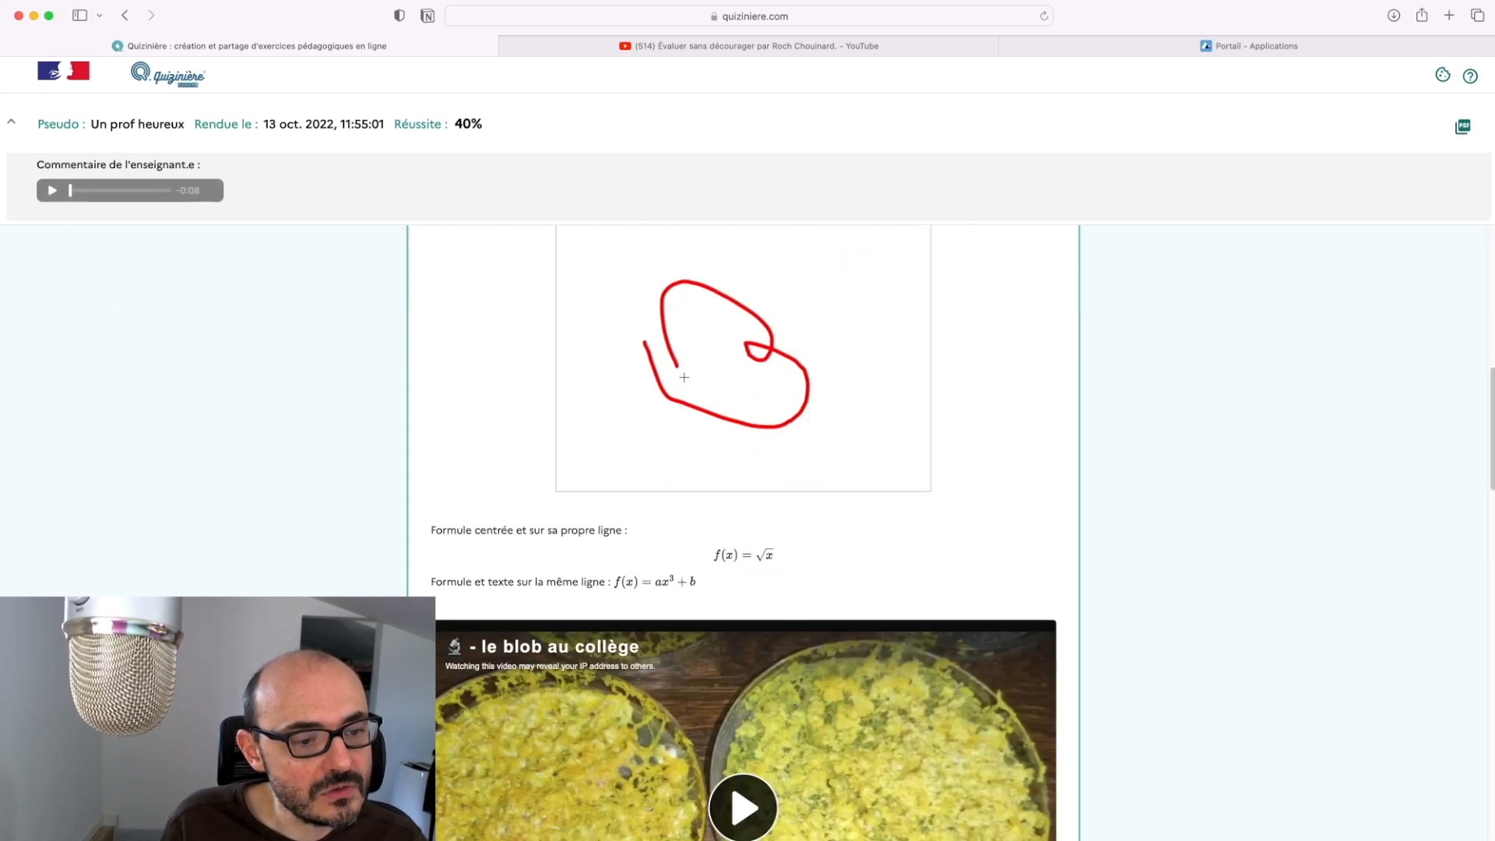
scroll(683, 377, "down", 15)
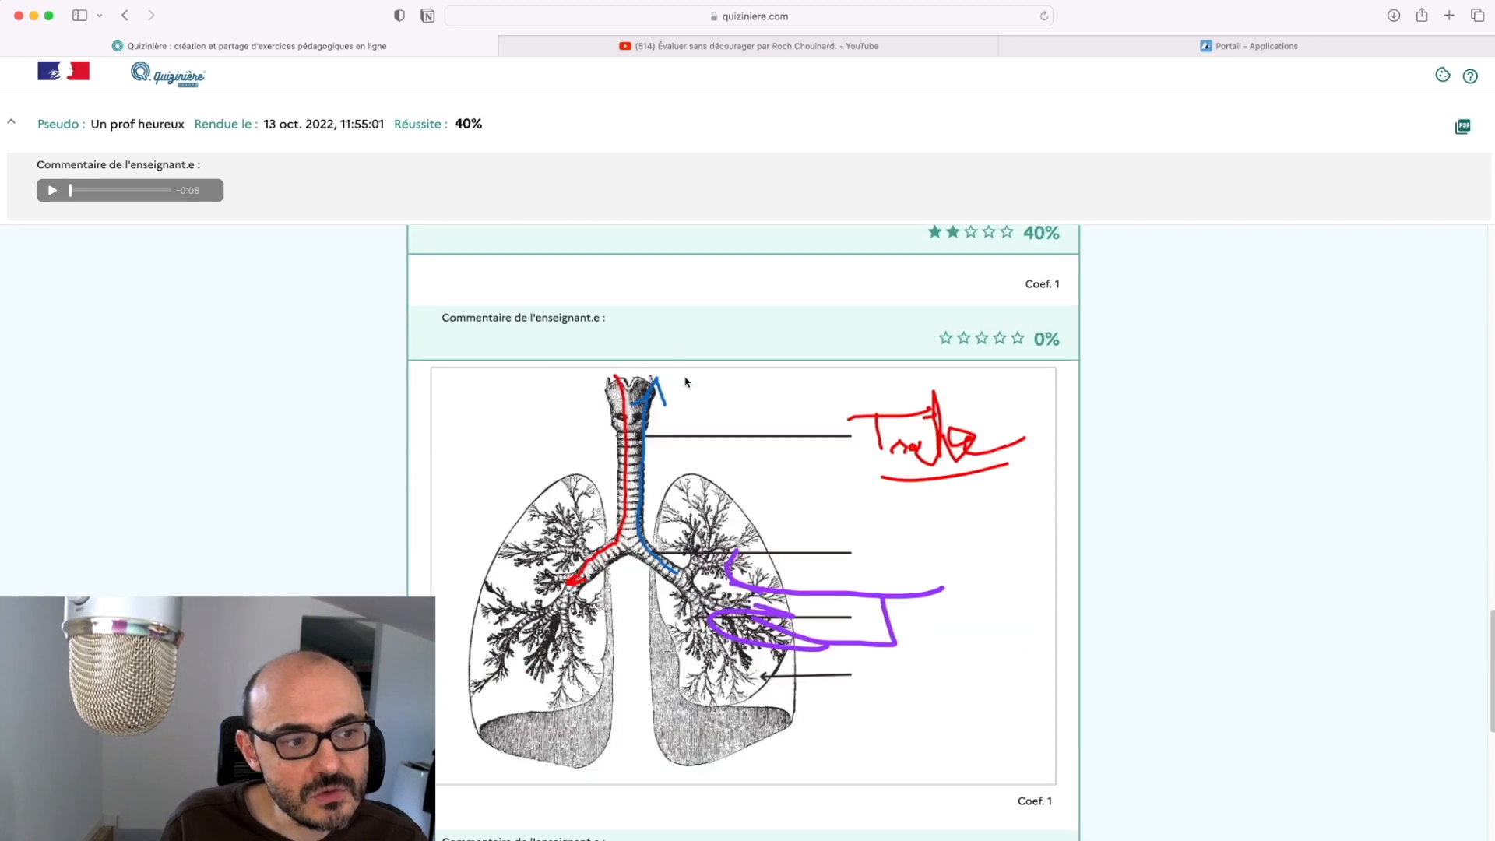
scroll(683, 377, "down", 6)
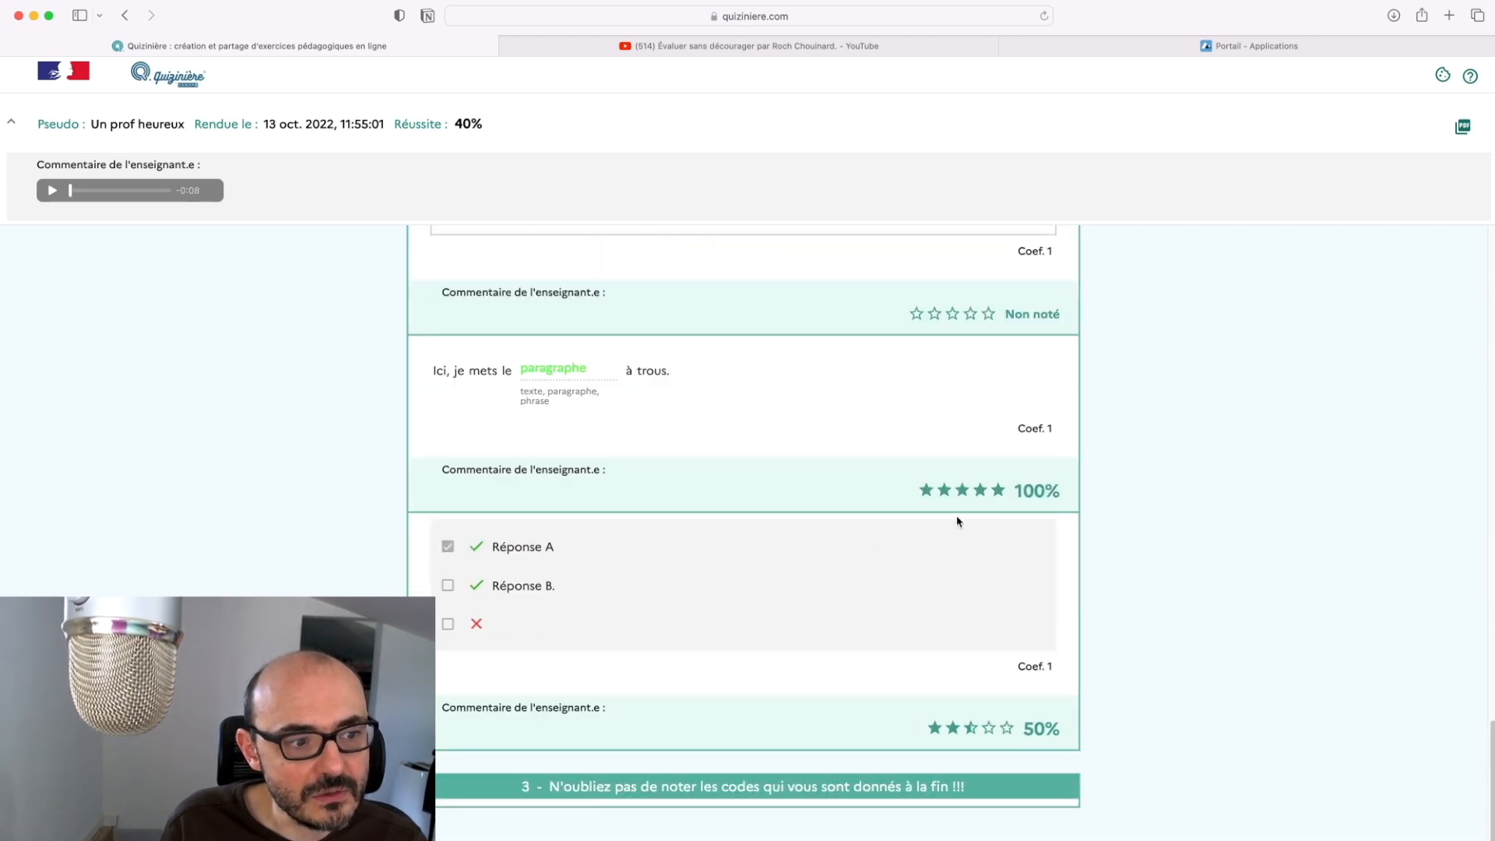
scroll(867, 557, "up", 1)
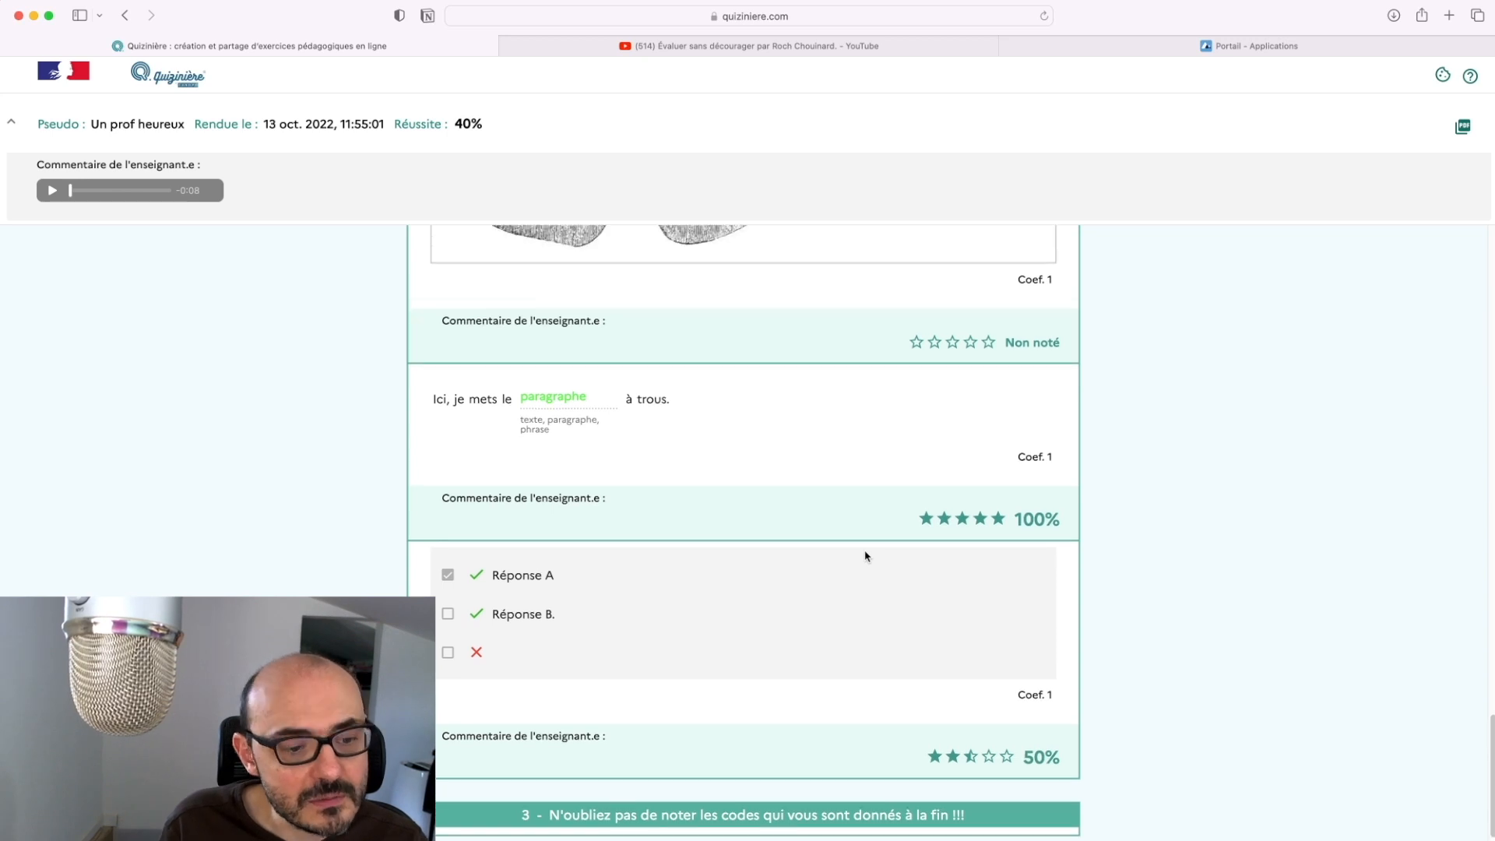
scroll(867, 557, "down", 1)
scroll(865, 557, "up", 20)
scroll(867, 555, "down", 20)
scroll(867, 555, "up", 20)
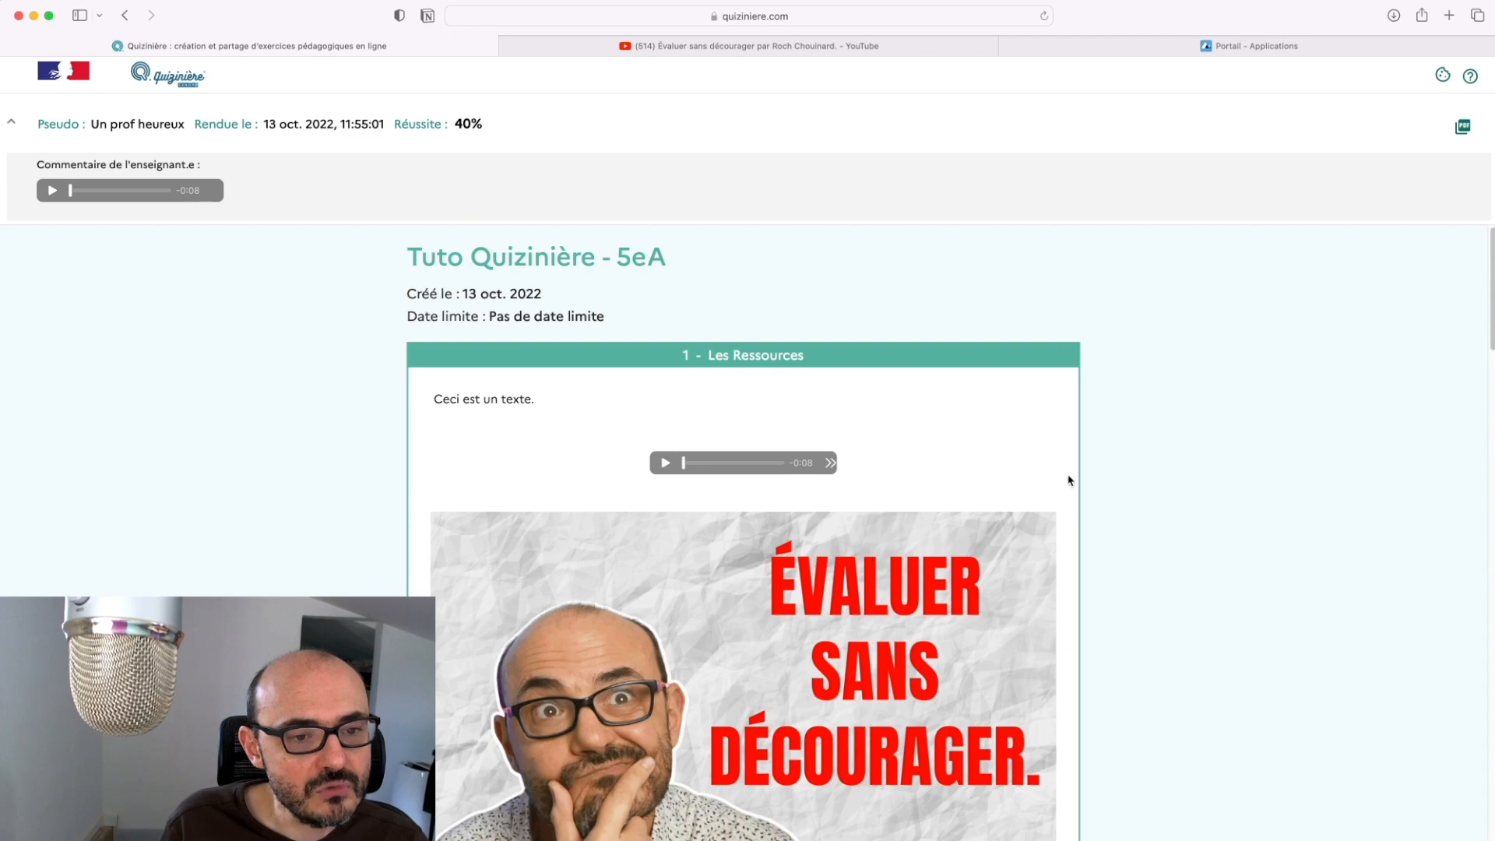